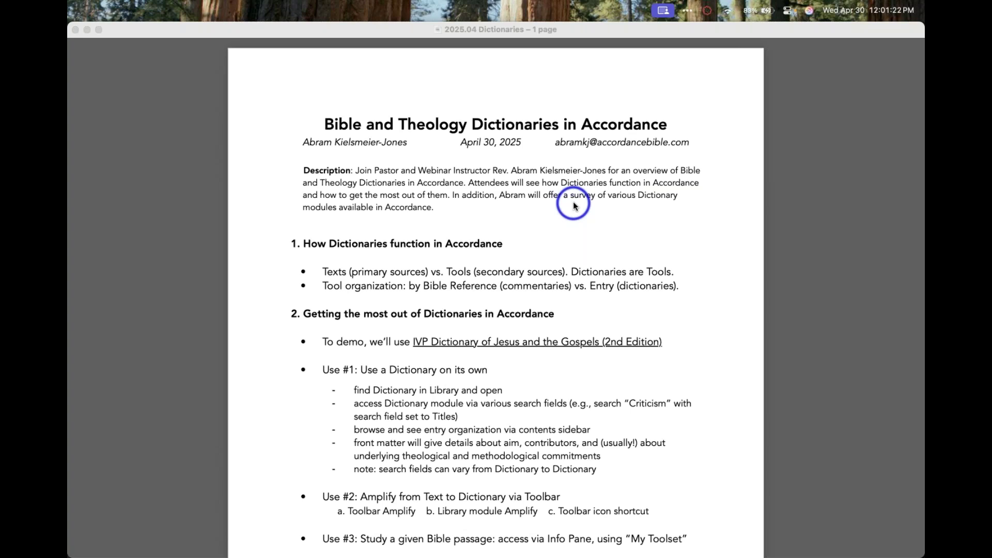
Look over the whole webinar outline, from the description to the "Survey of a few Dictionaries" section
{"action": "scroll", "coordinate": [573, 206], "scroll_direction": "down", "scroll_amount": 2}
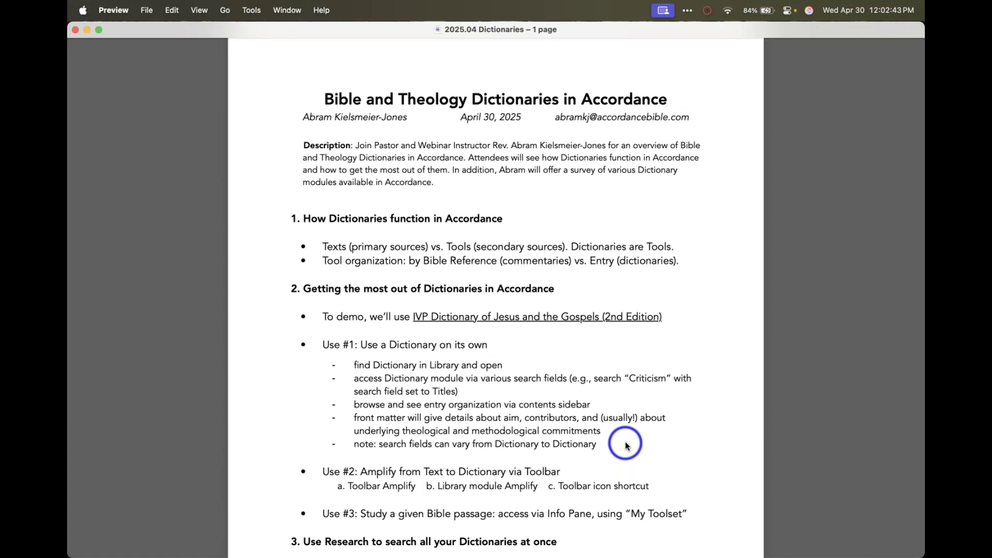
{"action": "key", "text": "super+minus"}
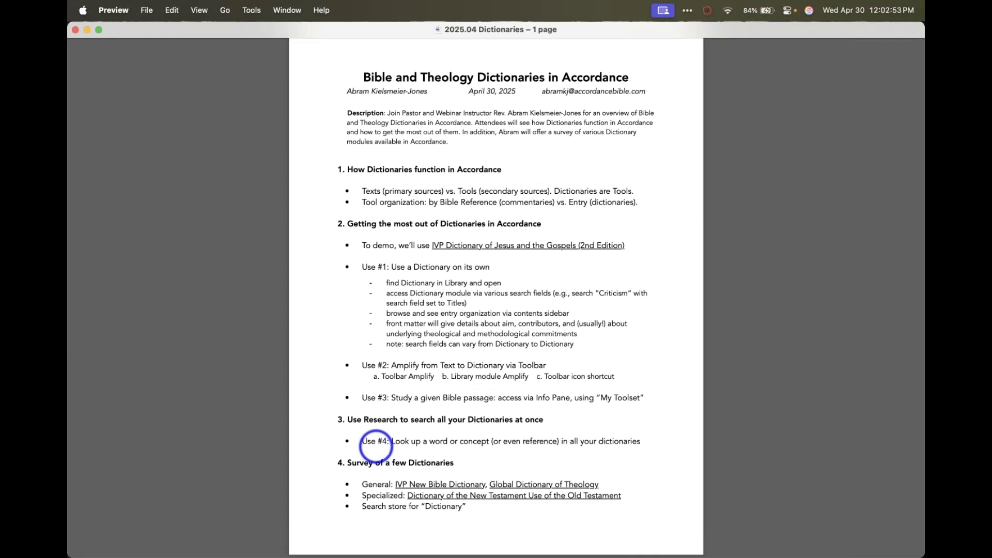
{"action": "left_click_drag", "start_coordinate": [335, 420], "coordinate": [557, 414]}
{"action": "left_click", "coordinate": [557, 415]}
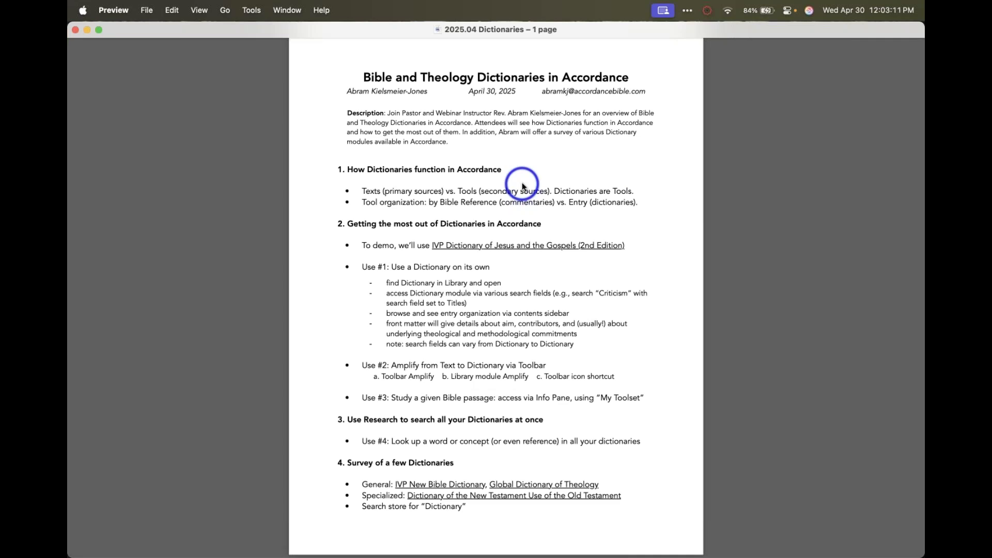
Enlarge the outline and select the bullet on Texts (primary sources) vs. Tools (secondary sources)
{"action": "scroll", "coordinate": [522, 182], "scroll_direction": "up", "scroll_amount": 5}
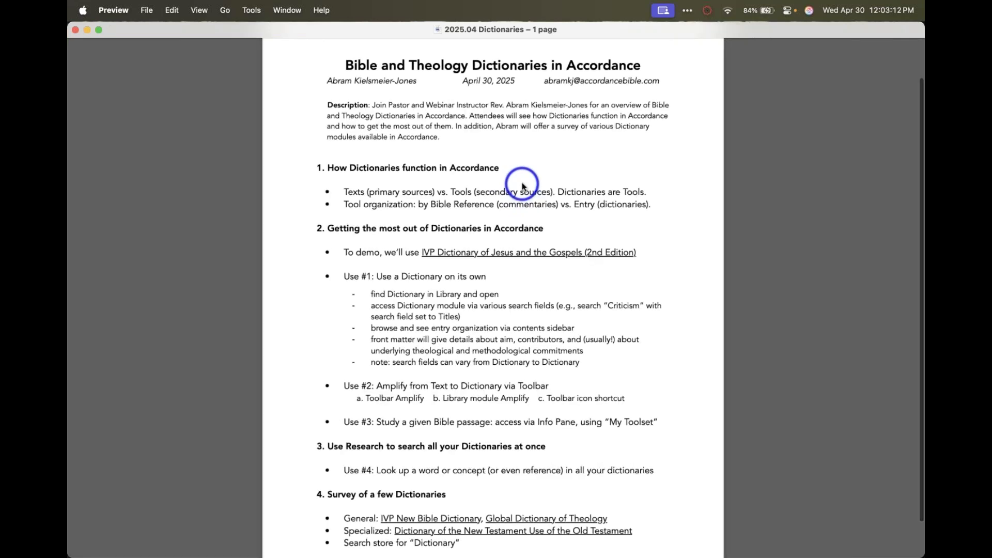
{"action": "scroll", "coordinate": [523, 185], "scroll_direction": "right", "scroll_amount": 1}
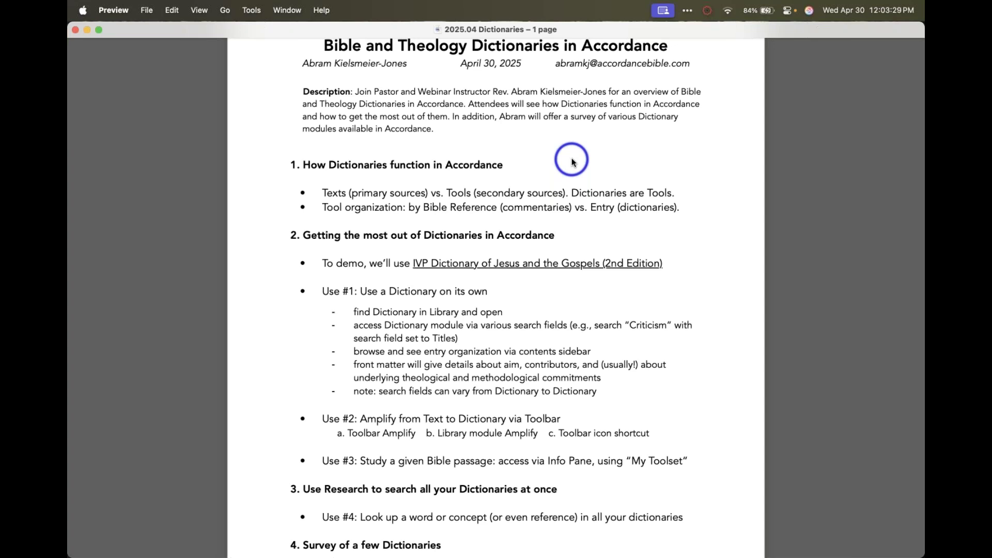
{"action": "left_click_drag", "start_coordinate": [677, 192], "coordinate": [295, 193]}
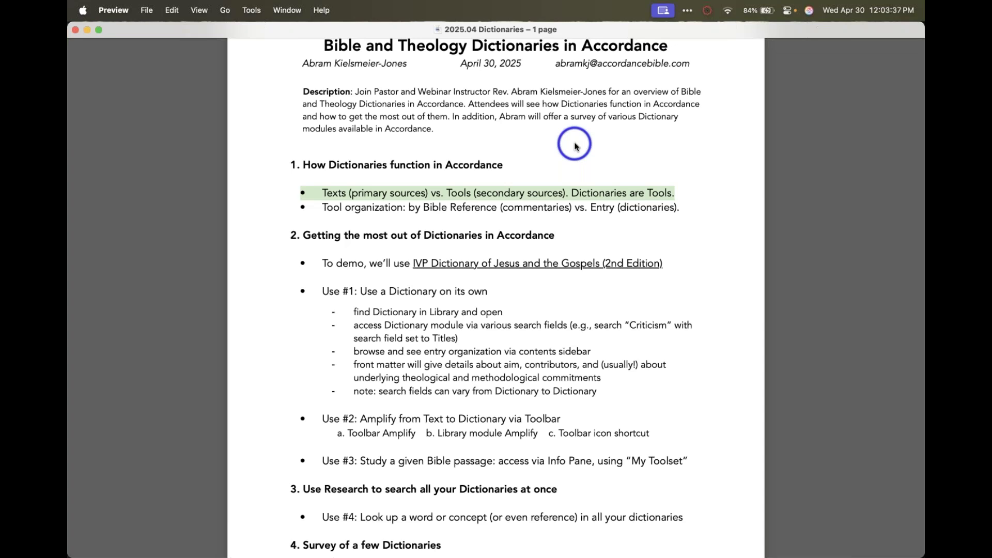
Switch to Accordance and clear the "gospels" search from the library
{"action": "key", "text": "super+Tab"}
{"action": "key", "text": "super+Tab"}
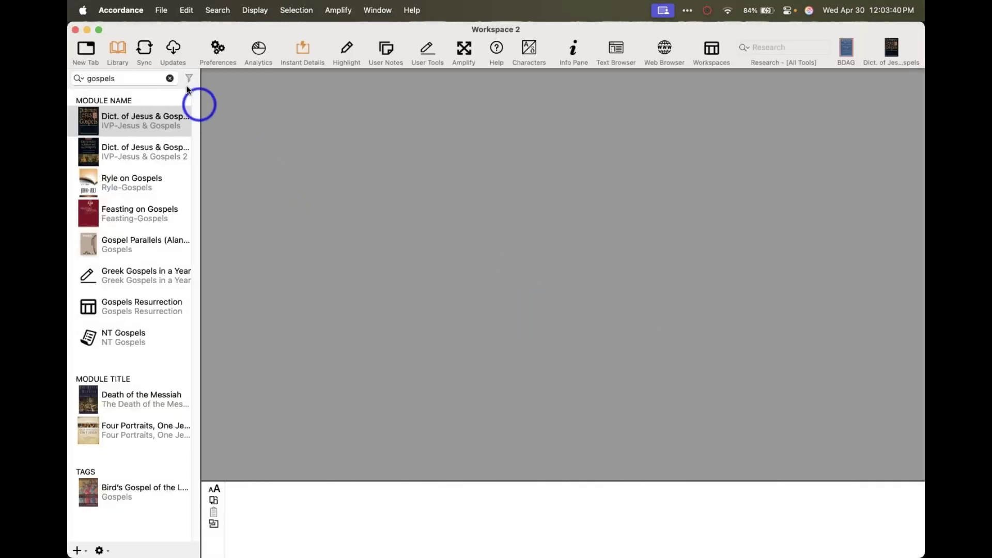
{"action": "left_click", "coordinate": [170, 78]}
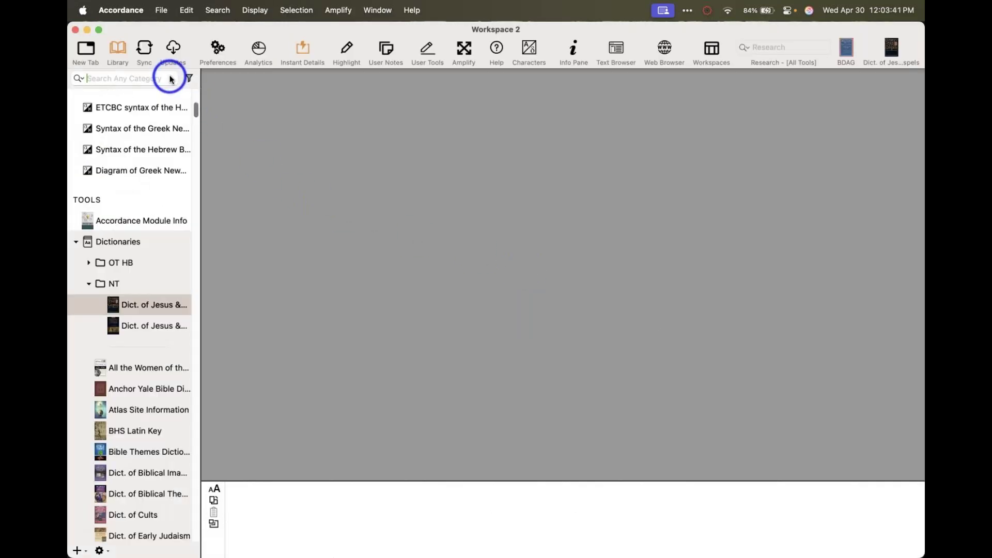
Widen the library pane and collapse the expanded Tools folders from Dictionaries to Hebrew Lexicons
{"action": "left_click", "coordinate": [76, 242]}
{"action": "left_click_drag", "start_coordinate": [201, 251], "coordinate": [359, 250]}
{"action": "left_click", "coordinate": [133, 283]}
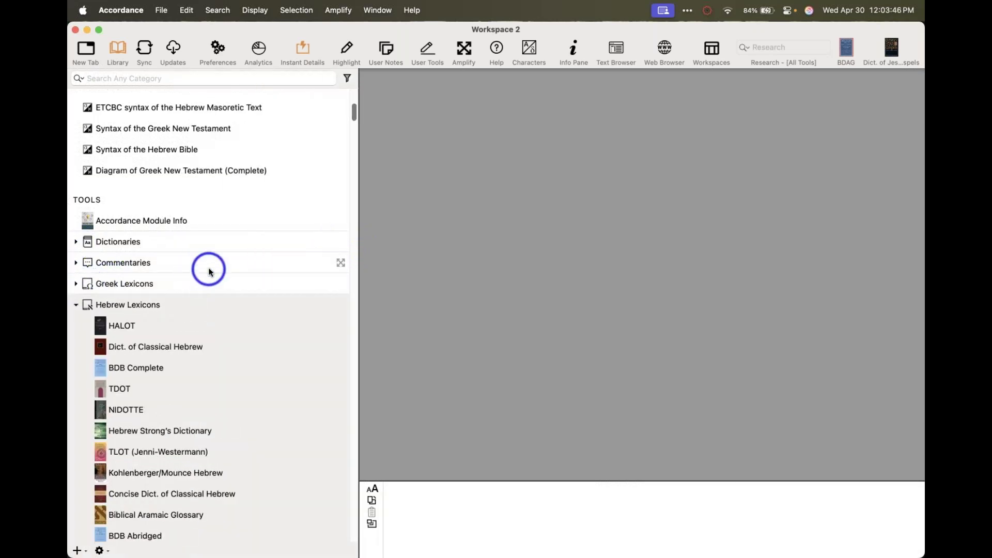
{"action": "left_click", "coordinate": [102, 550]}
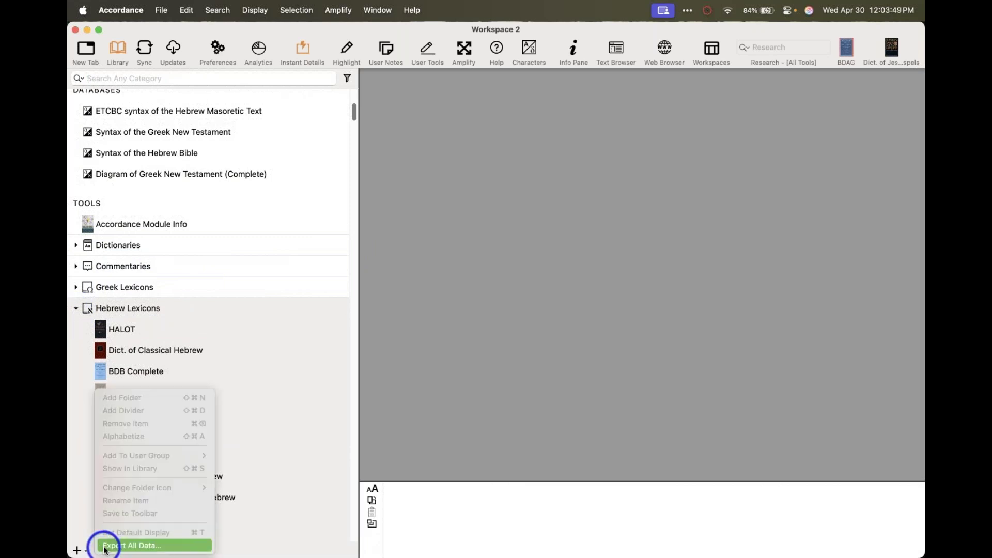
{"action": "key", "text": "Escape"}
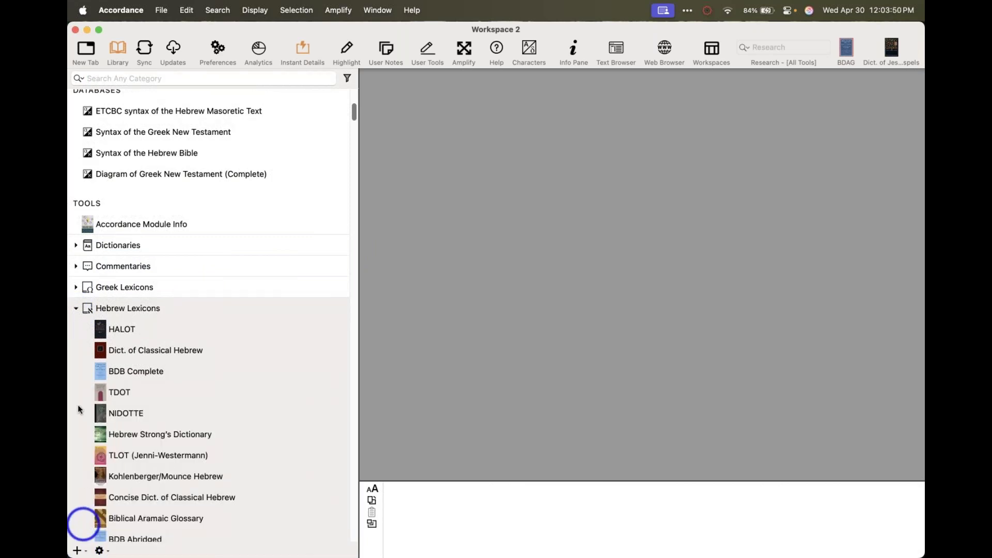
{"action": "left_click", "coordinate": [76, 308]}
{"action": "scroll", "coordinate": [153, 270], "scroll_direction": "up", "scroll_amount": 10}
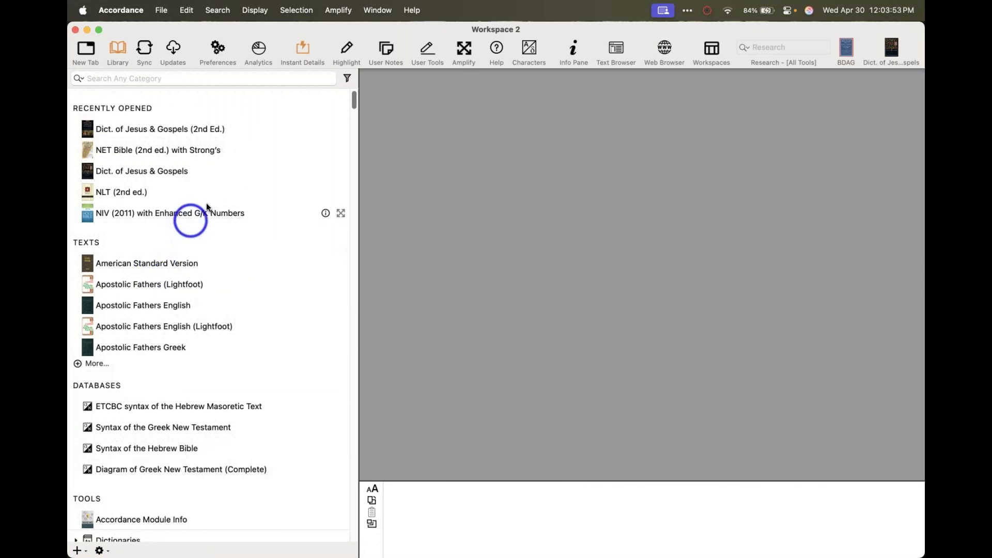
Hide the library and show it again, and narrow its pane to just fit the module names
{"action": "left_click", "coordinate": [120, 52]}
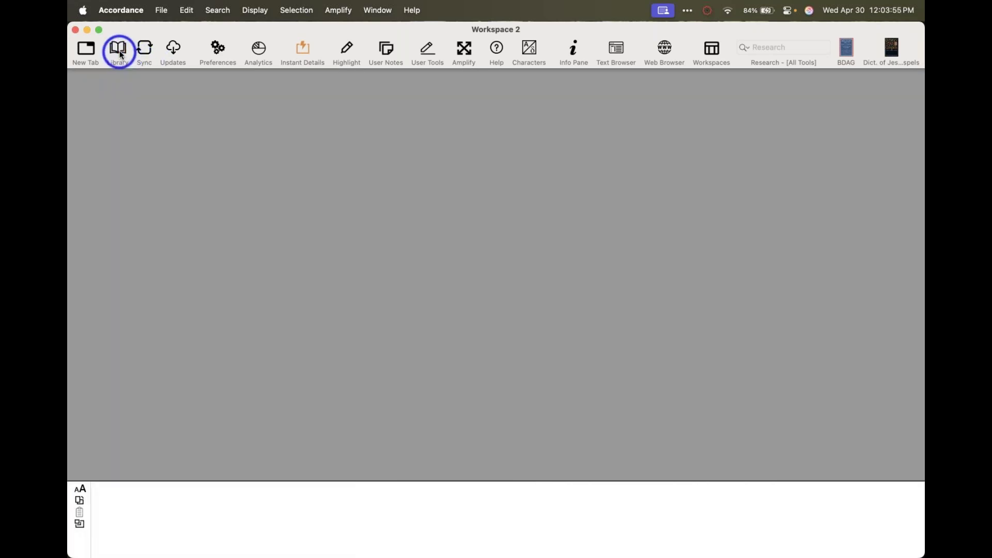
{"action": "left_click", "coordinate": [119, 50]}
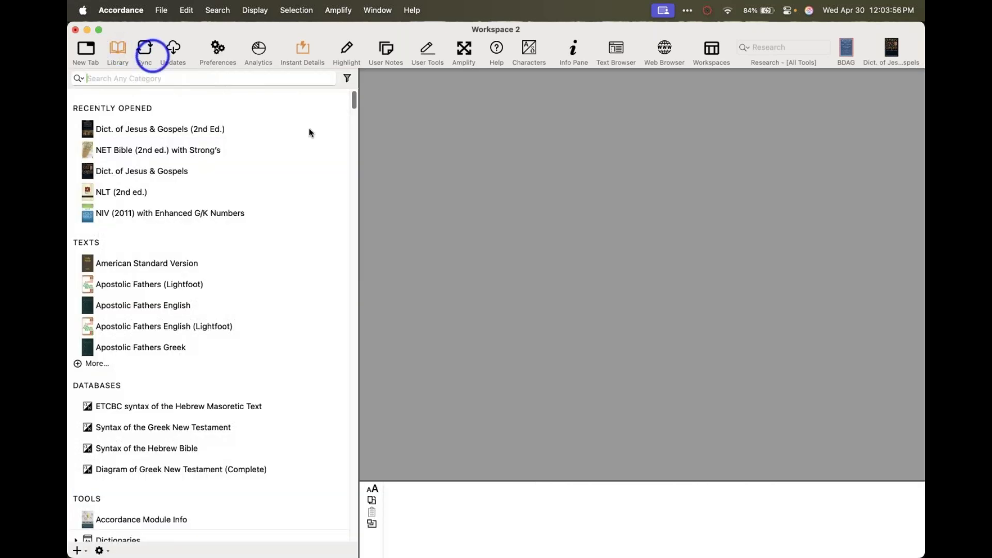
{"action": "left_click", "coordinate": [360, 161]}
{"action": "left_click_drag", "start_coordinate": [359, 161], "coordinate": [289, 169]}
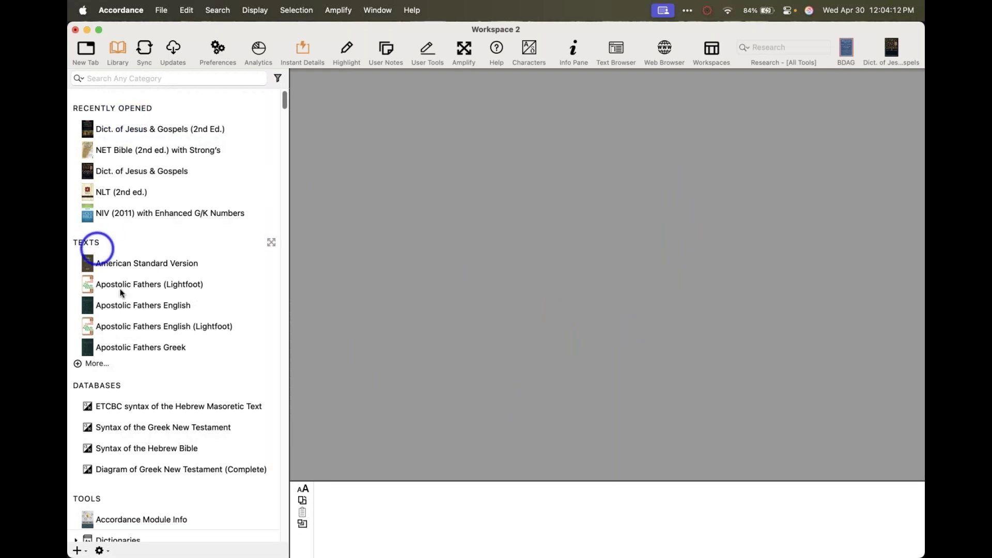
Look through the library's Texts, Databases and Tools sections to see how modules are categorized
{"action": "scroll", "coordinate": [129, 306], "scroll_direction": "down", "scroll_amount": 3}
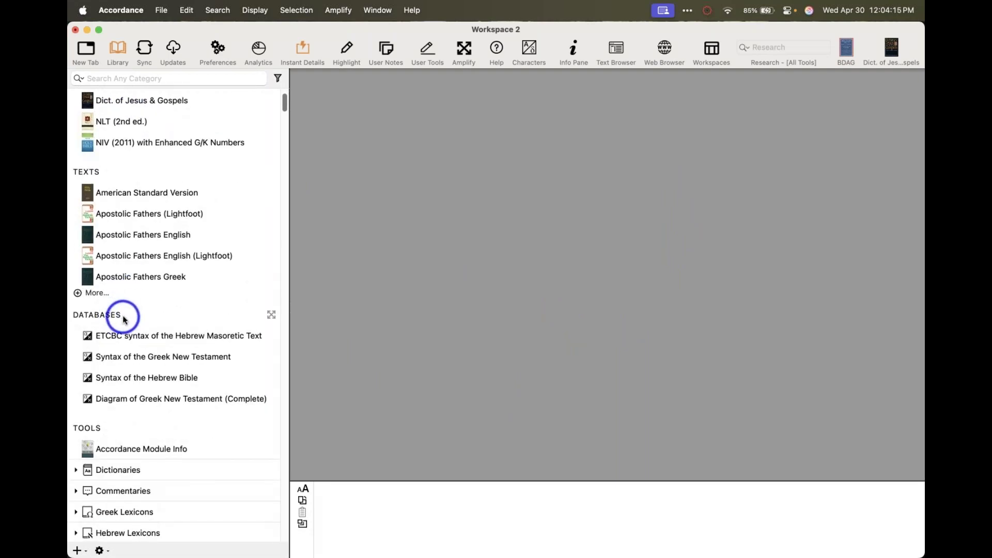
{"action": "scroll", "coordinate": [123, 318], "scroll_direction": "down", "scroll_amount": 5}
{"action": "scroll", "coordinate": [113, 323], "scroll_direction": "down", "scroll_amount": 3}
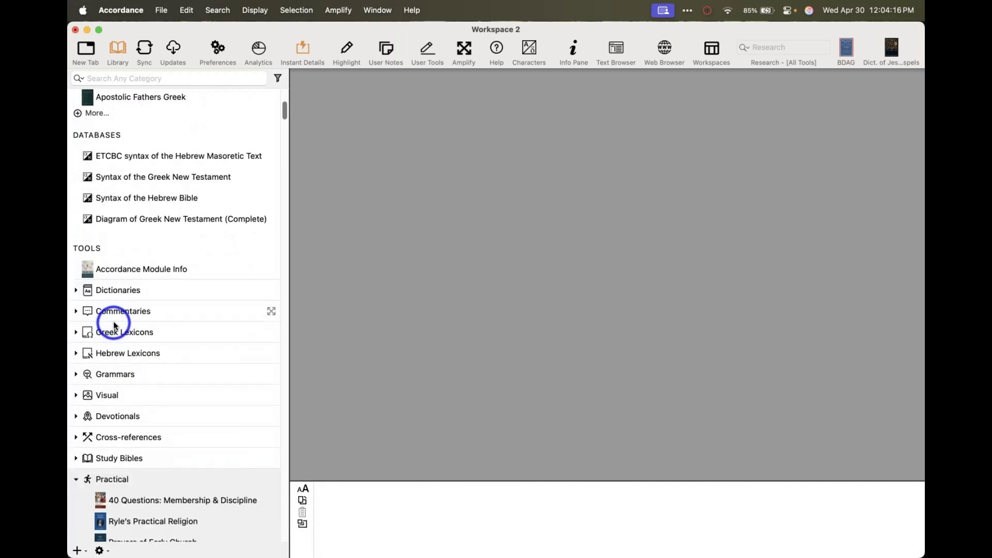
{"action": "scroll", "coordinate": [113, 323], "scroll_direction": "down", "scroll_amount": 10}
{"action": "scroll", "coordinate": [114, 323], "scroll_direction": "up", "scroll_amount": 20}
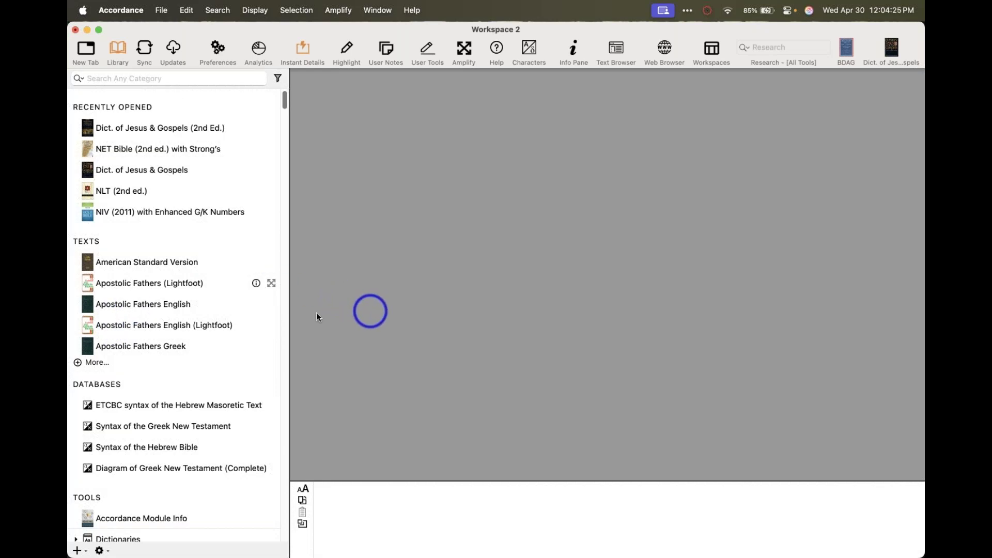
Expand the Texts section to its full list and look through the Bible texts it contains
{"action": "left_click", "coordinate": [87, 362]}
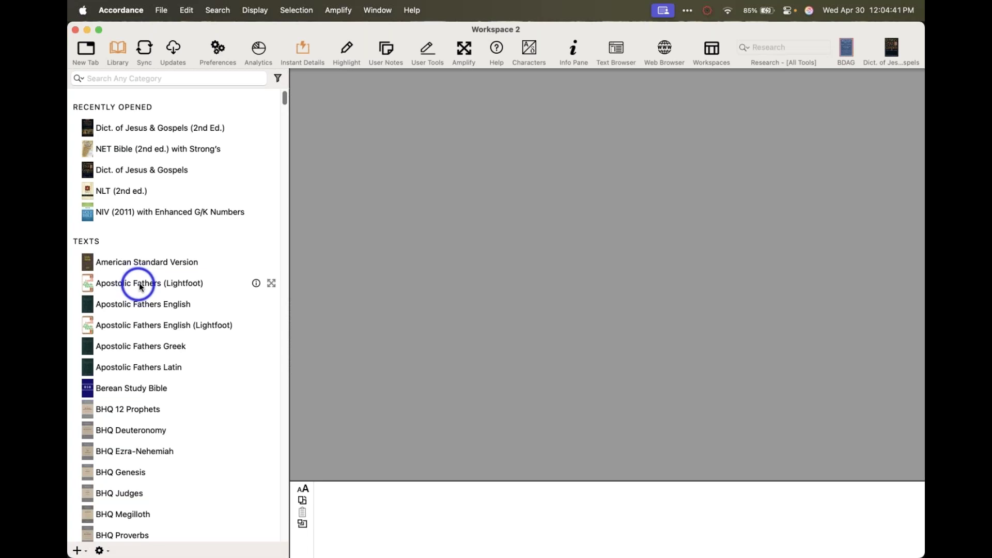
{"action": "scroll", "coordinate": [175, 339], "scroll_direction": "down", "scroll_amount": 10}
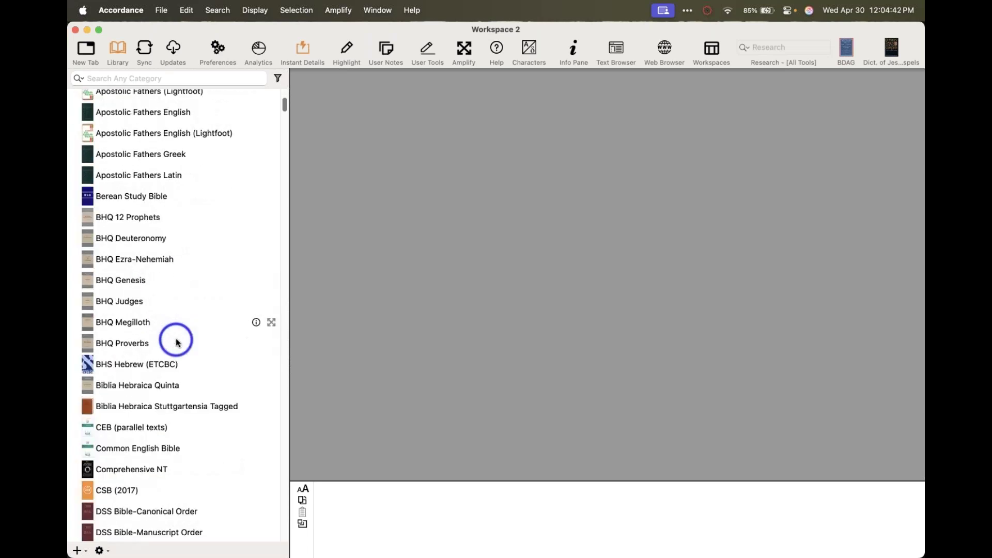
{"action": "scroll", "coordinate": [177, 339], "scroll_direction": "down", "scroll_amount": 4}
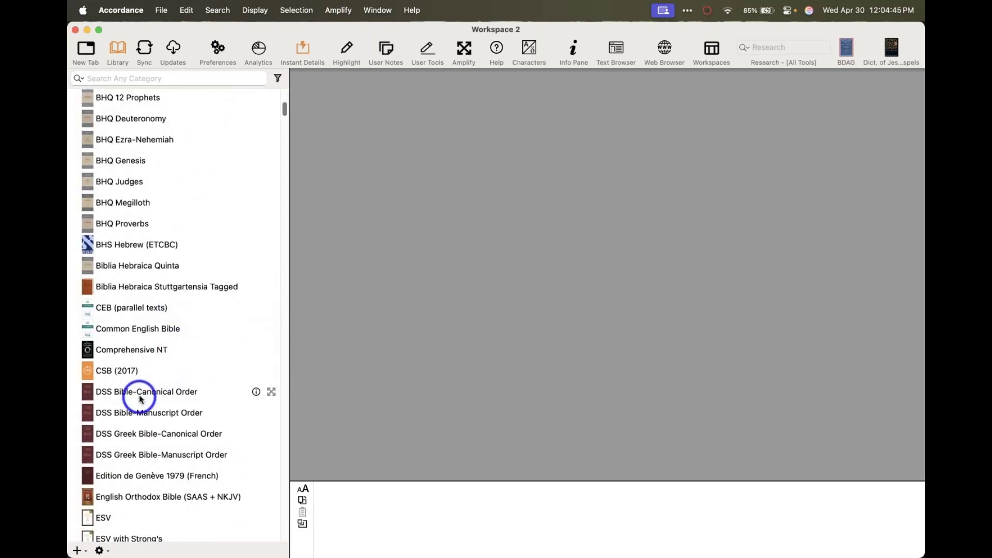
{"action": "scroll", "coordinate": [143, 397], "scroll_direction": "down", "scroll_amount": 4}
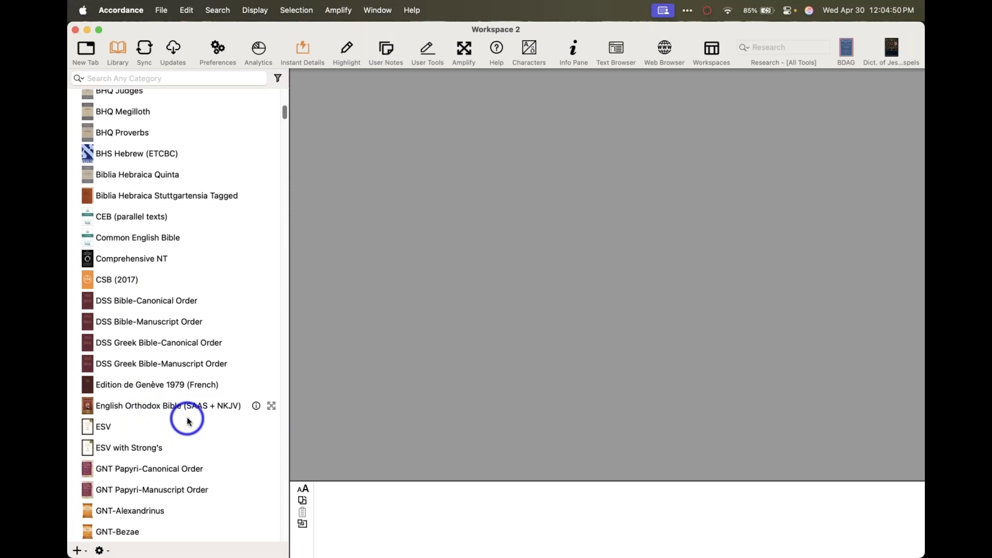
{"action": "scroll", "coordinate": [187, 421], "scroll_direction": "down", "scroll_amount": 5}
{"action": "scroll", "coordinate": [187, 421], "scroll_direction": "down", "scroll_amount": 6}
{"action": "scroll", "coordinate": [187, 421], "scroll_direction": "up", "scroll_amount": 15}
{"action": "scroll", "coordinate": [187, 421], "scroll_direction": "up", "scroll_amount": 12}
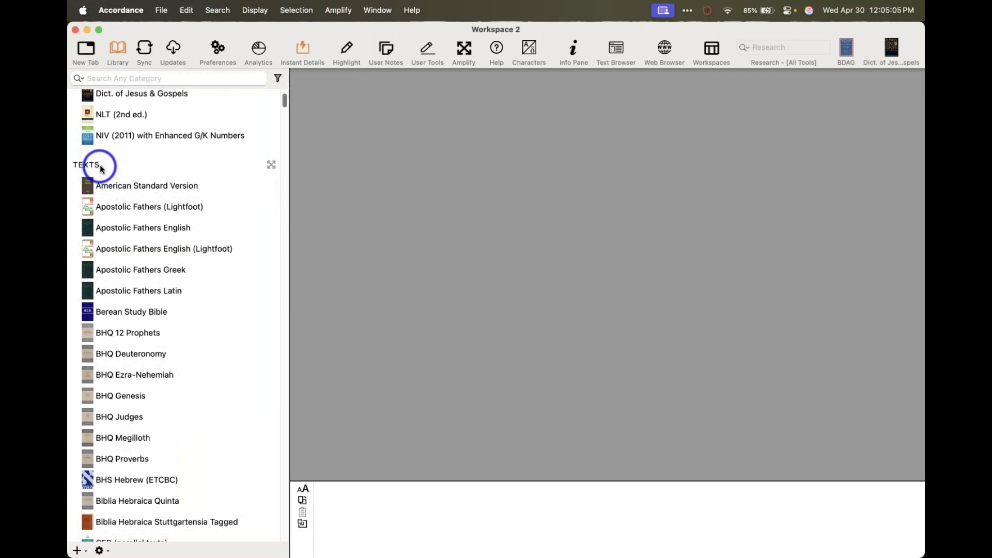
{"action": "scroll", "coordinate": [198, 258], "scroll_direction": "down", "scroll_amount": 10}
{"action": "scroll", "coordinate": [198, 259], "scroll_direction": "up", "scroll_amount": 8}
{"action": "scroll", "coordinate": [198, 259], "scroll_direction": "up", "scroll_amount": 5}
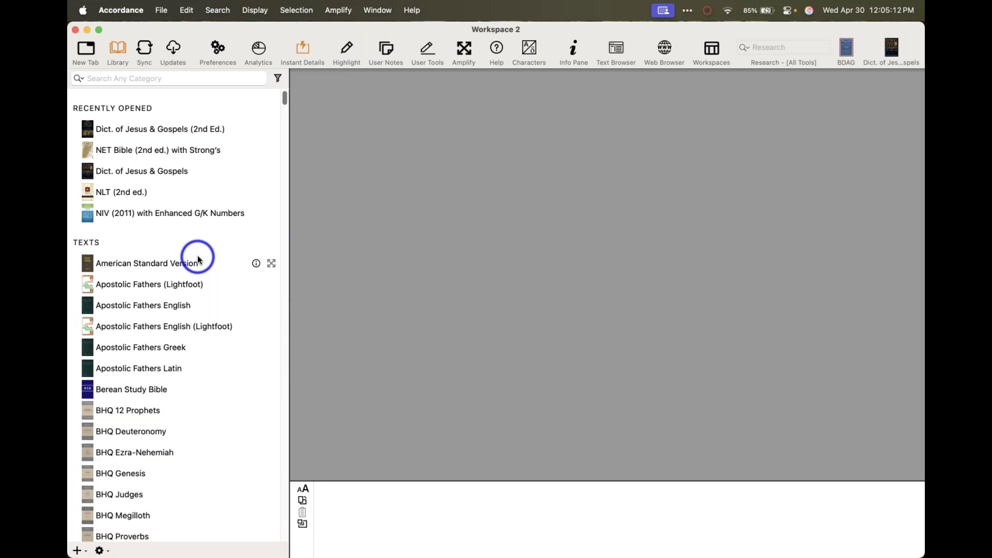
Collapse the Theological and Writings folders in the library's Tools section
{"action": "scroll", "coordinate": [198, 258], "scroll_direction": "down", "scroll_amount": 20}
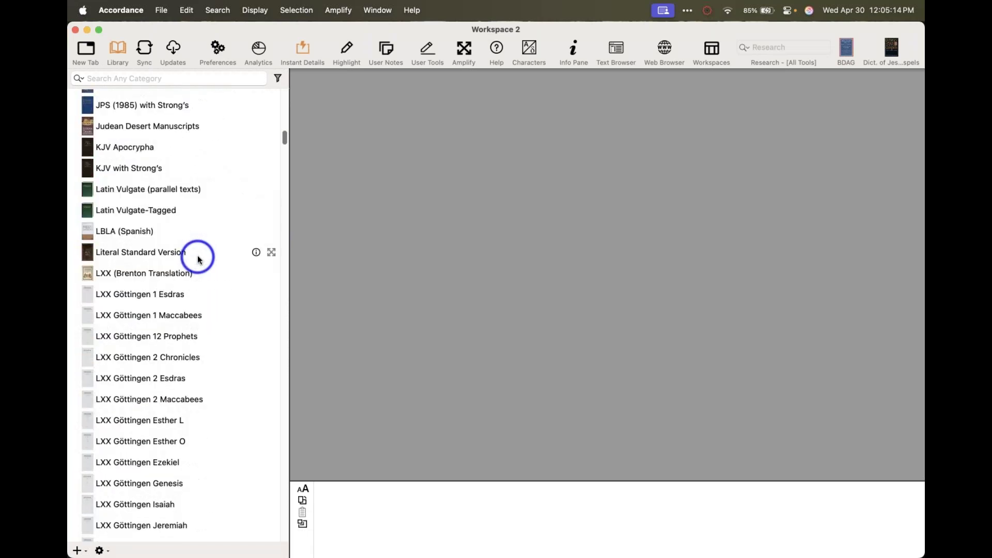
{"action": "scroll", "coordinate": [198, 257], "scroll_direction": "down", "scroll_amount": 20}
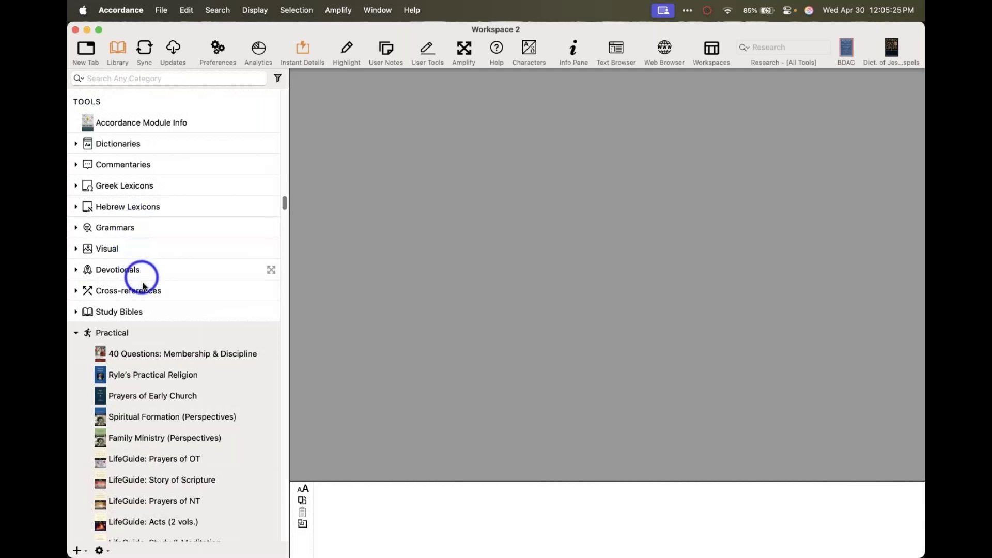
{"action": "scroll", "coordinate": [150, 332], "scroll_direction": "down", "scroll_amount": 3}
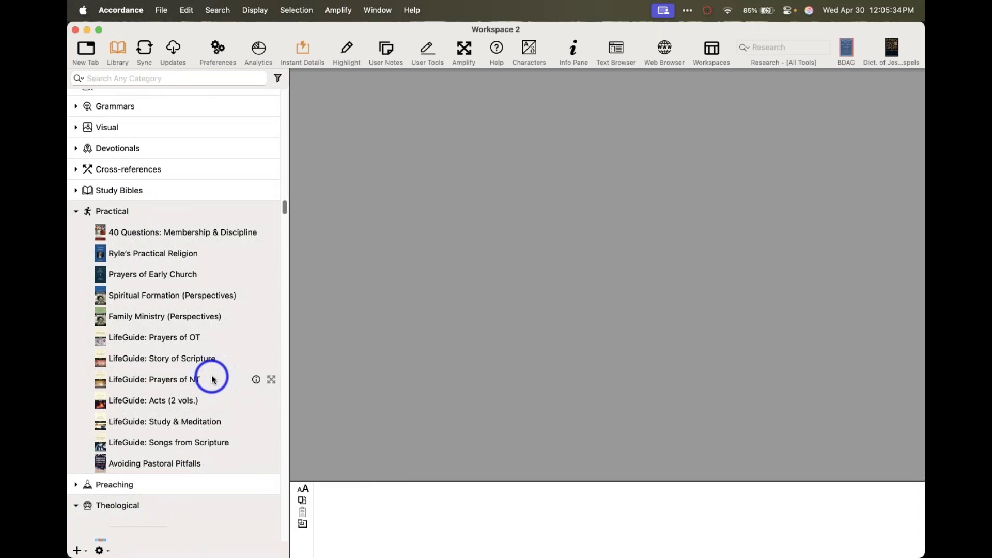
{"action": "scroll", "coordinate": [212, 379], "scroll_direction": "down", "scroll_amount": 3}
{"action": "left_click", "coordinate": [77, 406]}
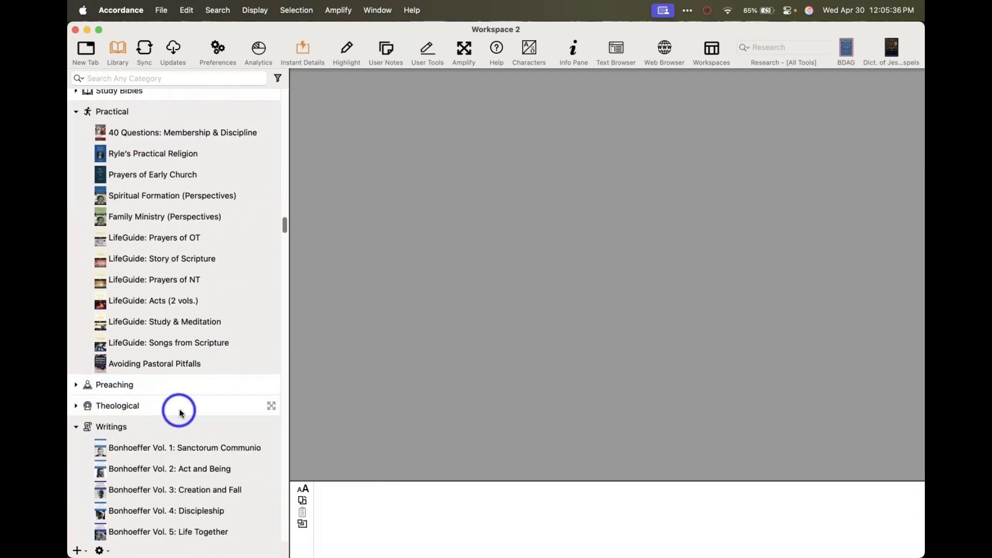
{"action": "left_click", "coordinate": [76, 426]}
{"action": "scroll", "coordinate": [194, 428], "scroll_direction": "down", "scroll_amount": 3}
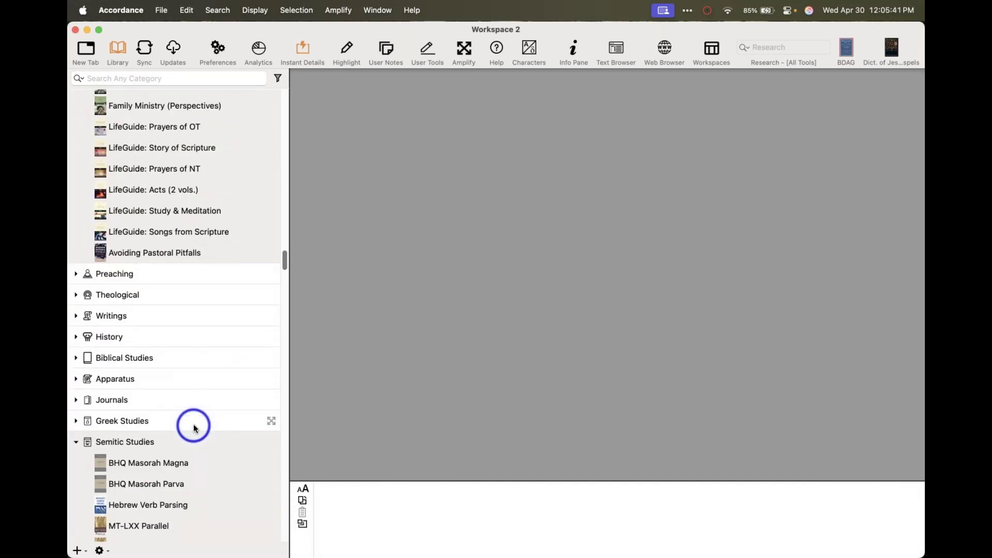
Switch to the outline in Preview and select the bullet on tool organization by Bible Reference vs. Entry
{"action": "key", "text": "super+Tab"}
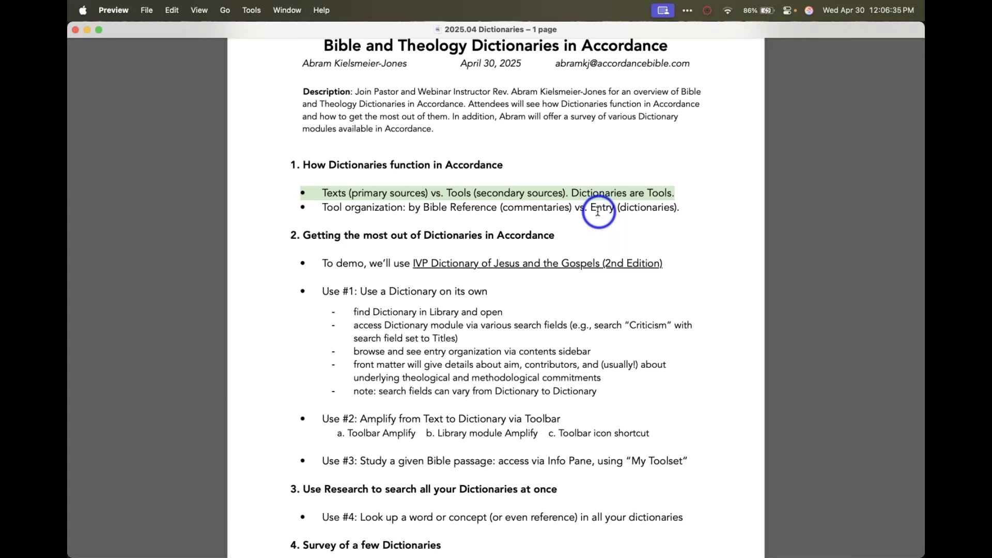
{"action": "left_click_drag", "start_coordinate": [323, 207], "coordinate": [678, 209]}
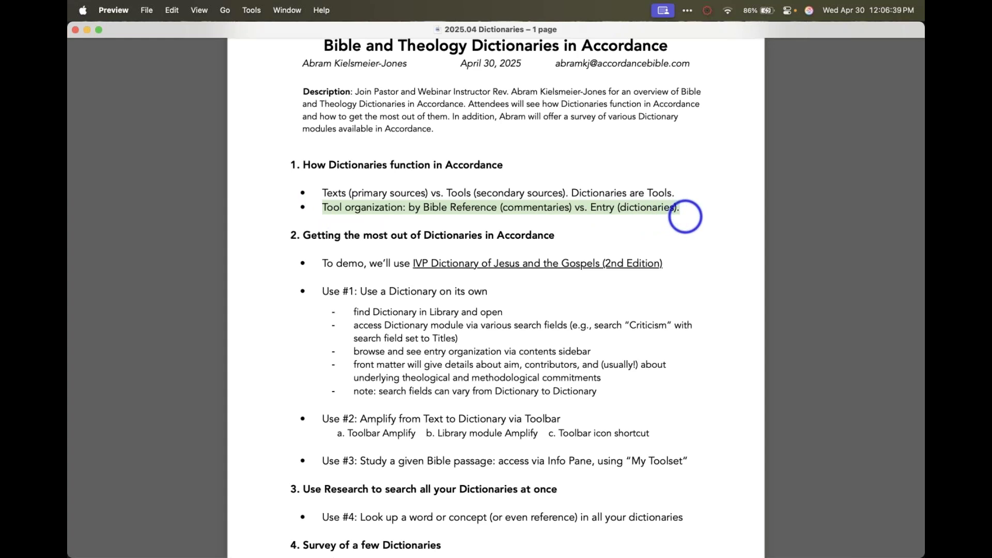
Switch back to Accordance and expand the History folder in the library's Tools section
{"action": "key", "text": "super+Tab"}
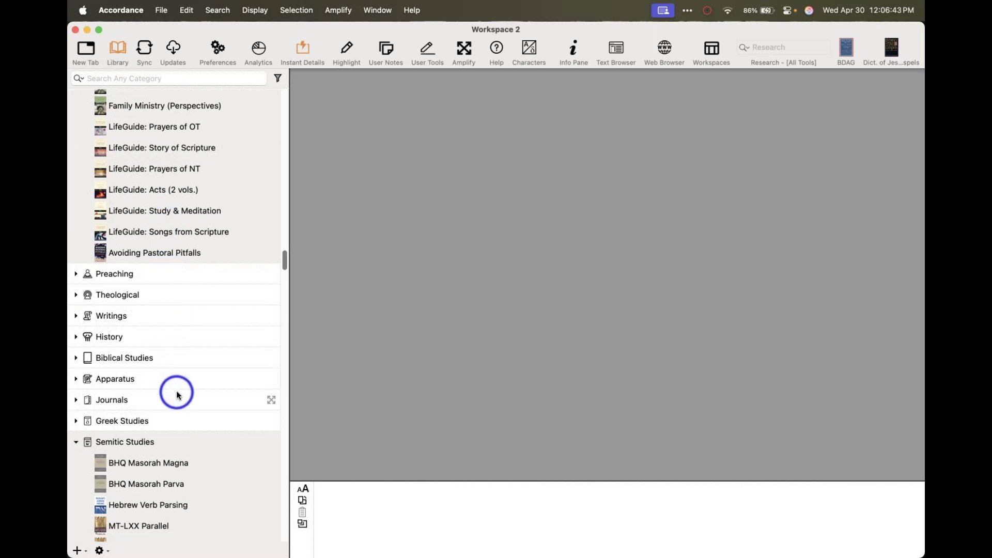
{"action": "scroll", "coordinate": [176, 395], "scroll_direction": "up", "scroll_amount": 10}
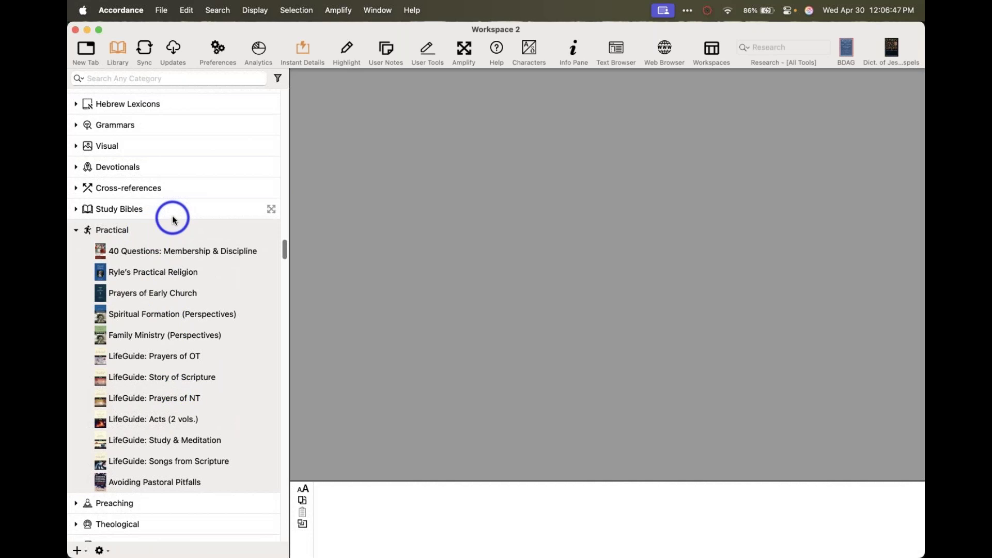
{"action": "scroll", "coordinate": [186, 223], "scroll_direction": "down", "scroll_amount": 12}
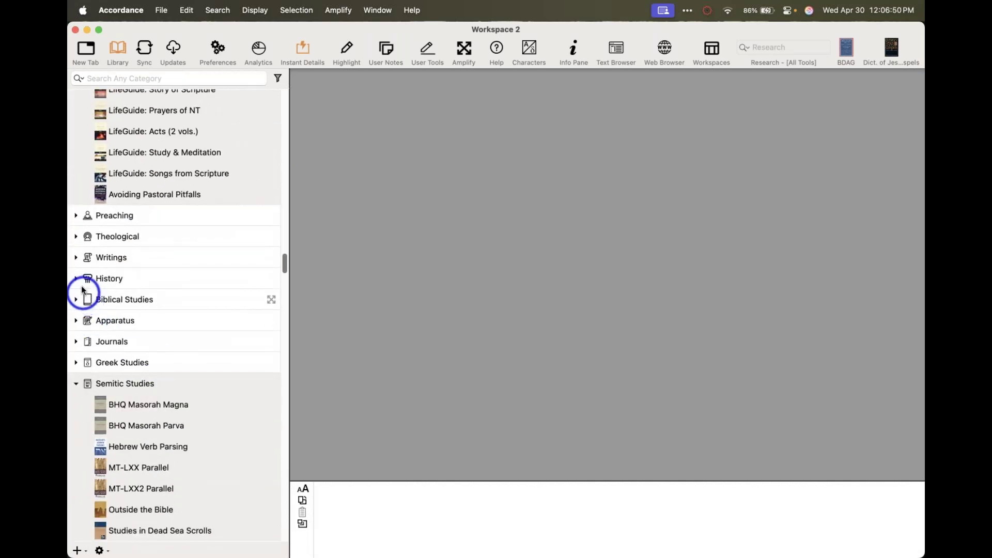
{"action": "left_click", "coordinate": [77, 278]}
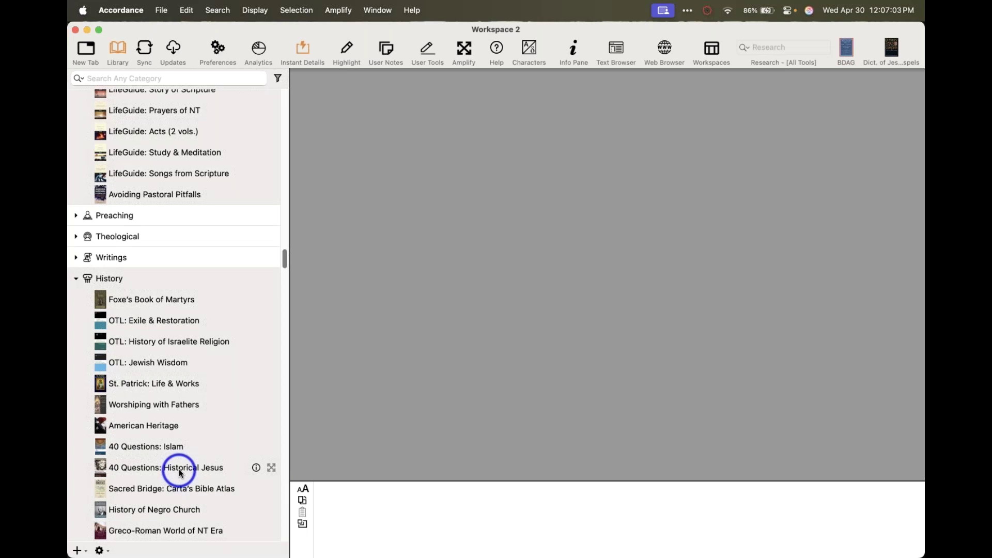
Switch to the outline in Preview and select "Entry (dictionaries)" in the tool organization bullet
{"action": "key", "text": "super+Tab"}
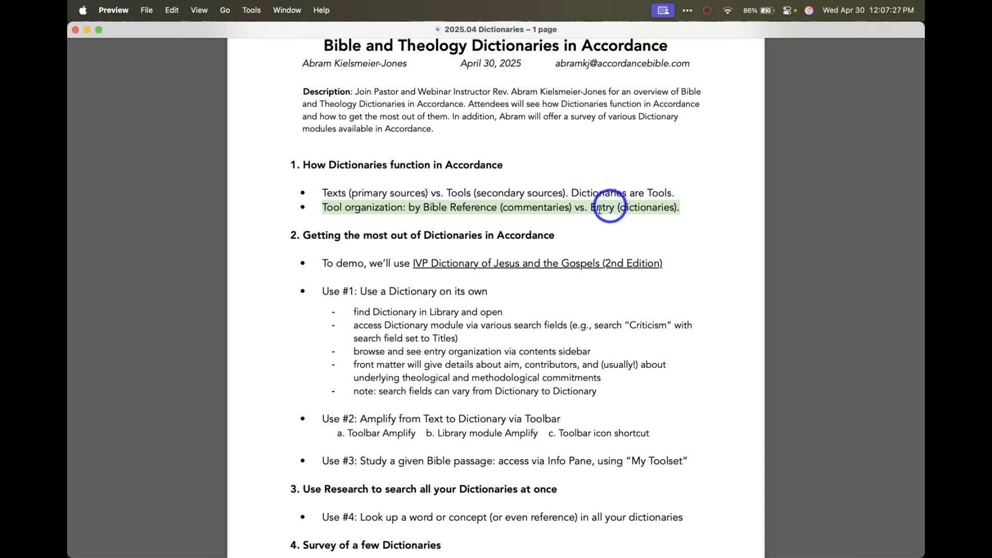
{"action": "left_click_drag", "start_coordinate": [590, 207], "coordinate": [690, 209]}
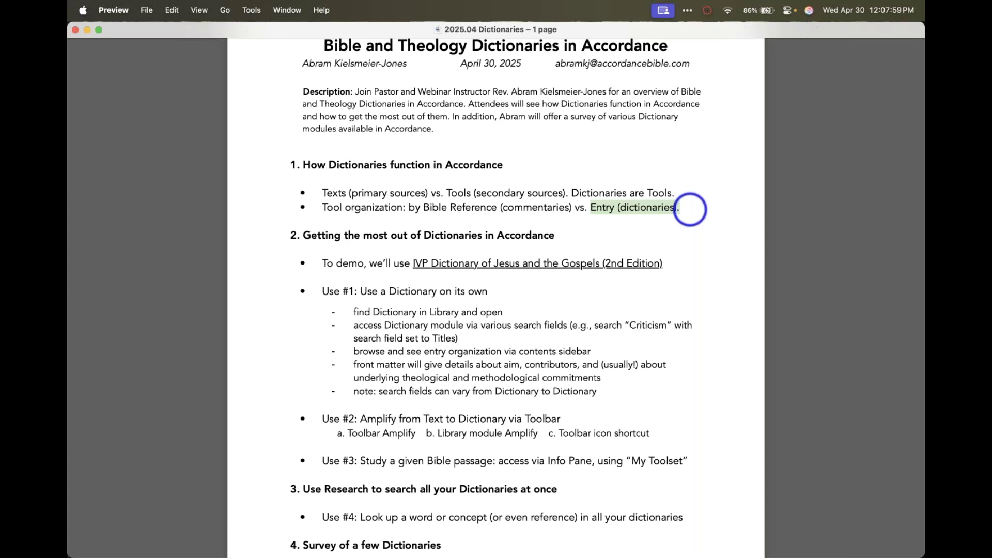
Switch back to Accordance, expand the Dictionaries folder in the library's Tools section and look through its modules
{"action": "key", "text": "super+Tab"}
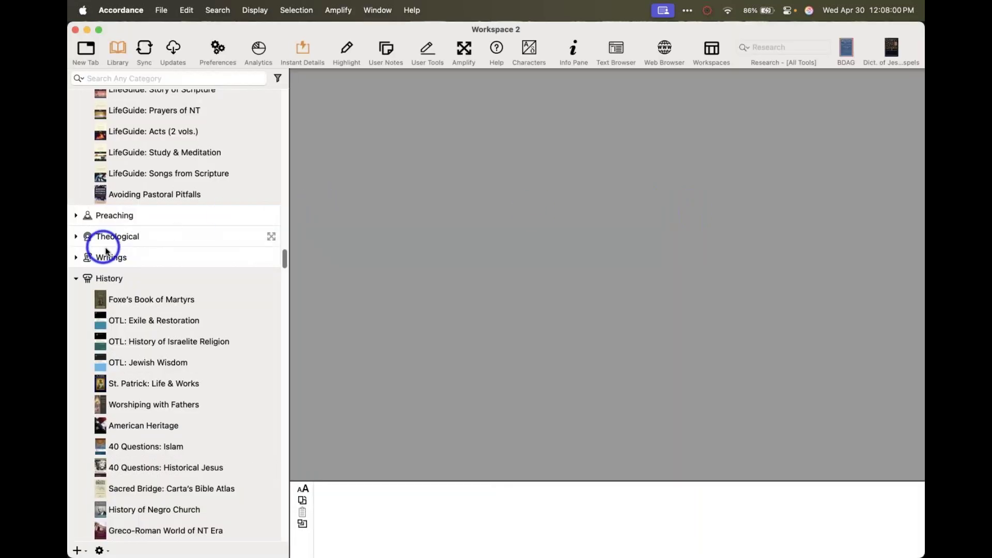
{"action": "scroll", "coordinate": [105, 253], "scroll_direction": "up", "scroll_amount": 15}
{"action": "scroll", "coordinate": [104, 251], "scroll_direction": "up", "scroll_amount": 5}
{"action": "scroll", "coordinate": [105, 251], "scroll_direction": "down", "scroll_amount": 10}
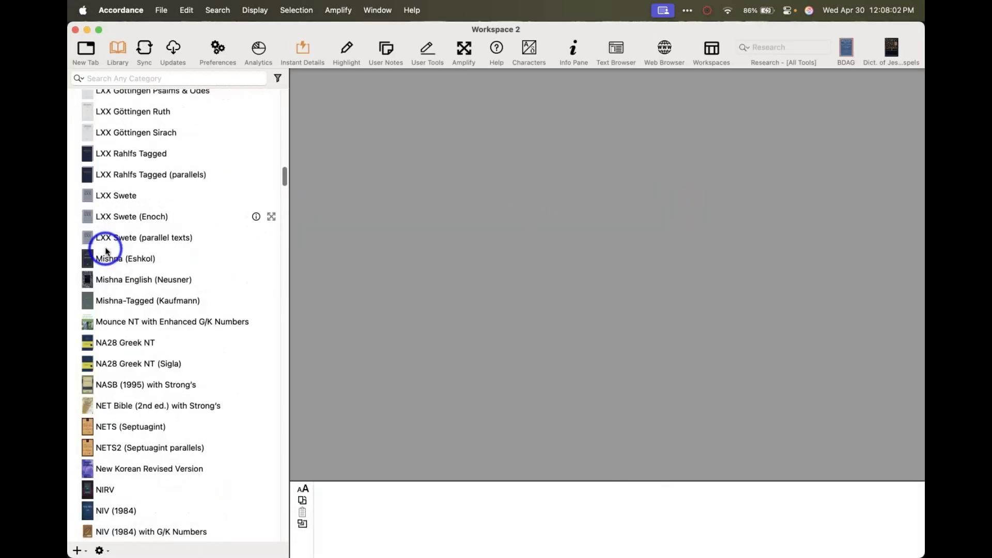
{"action": "scroll", "coordinate": [105, 252], "scroll_direction": "down", "scroll_amount": 20}
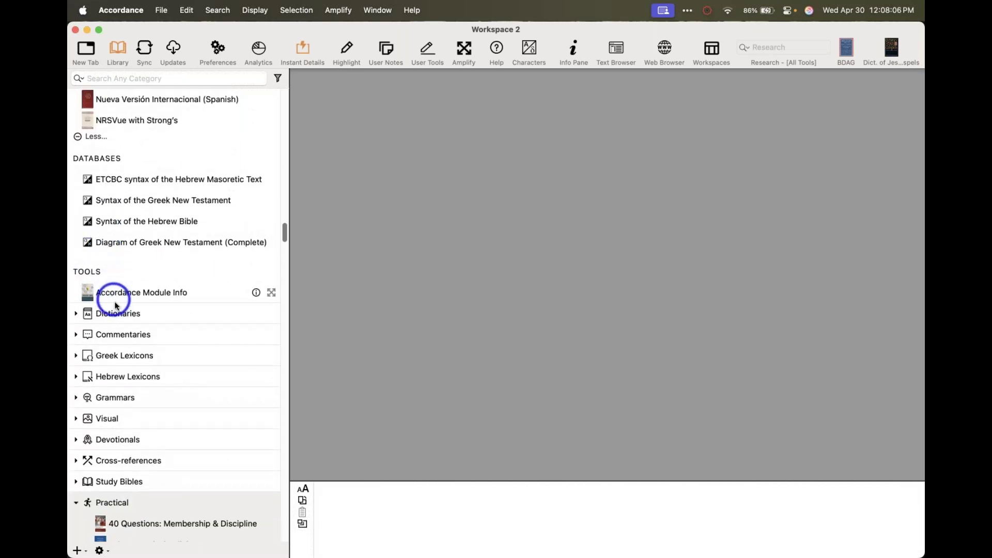
{"action": "left_click", "coordinate": [76, 318]}
{"action": "left_click", "coordinate": [77, 314]}
{"action": "scroll", "coordinate": [199, 315], "scroll_direction": "down", "scroll_amount": 4}
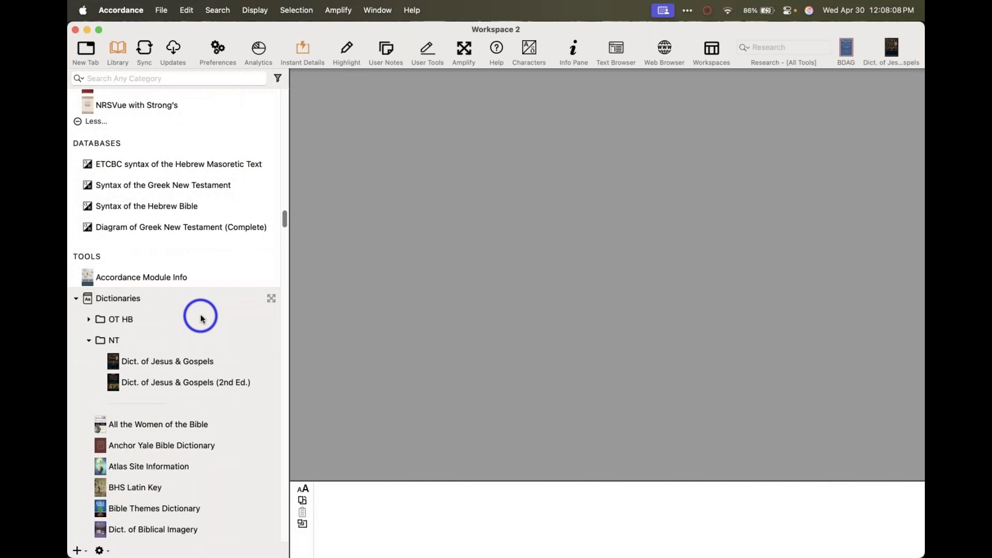
{"action": "scroll", "coordinate": [201, 318], "scroll_direction": "down", "scroll_amount": 9}
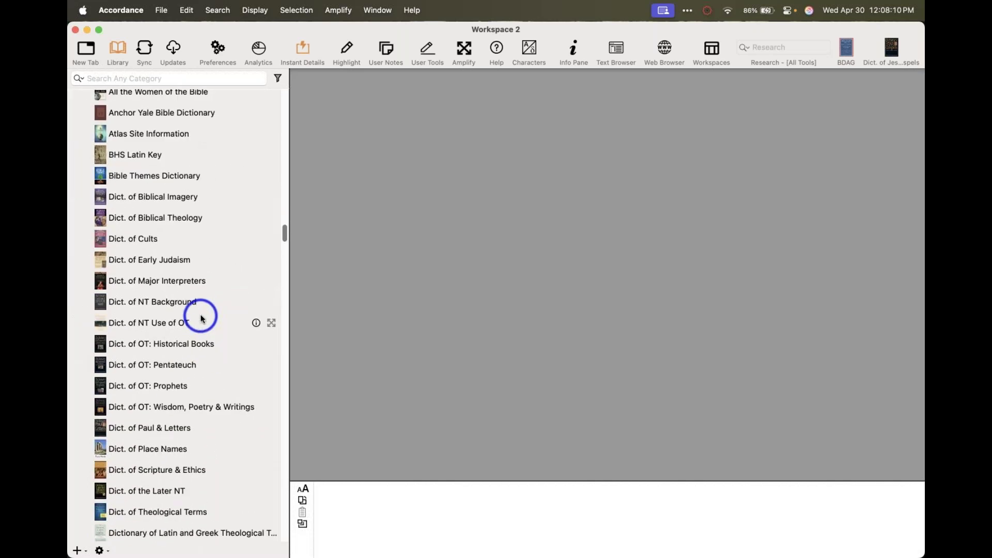
Switch to the outline in Preview and select the Use #3 bullet about studying a given Bible passage
{"action": "key", "text": "super+Tab"}
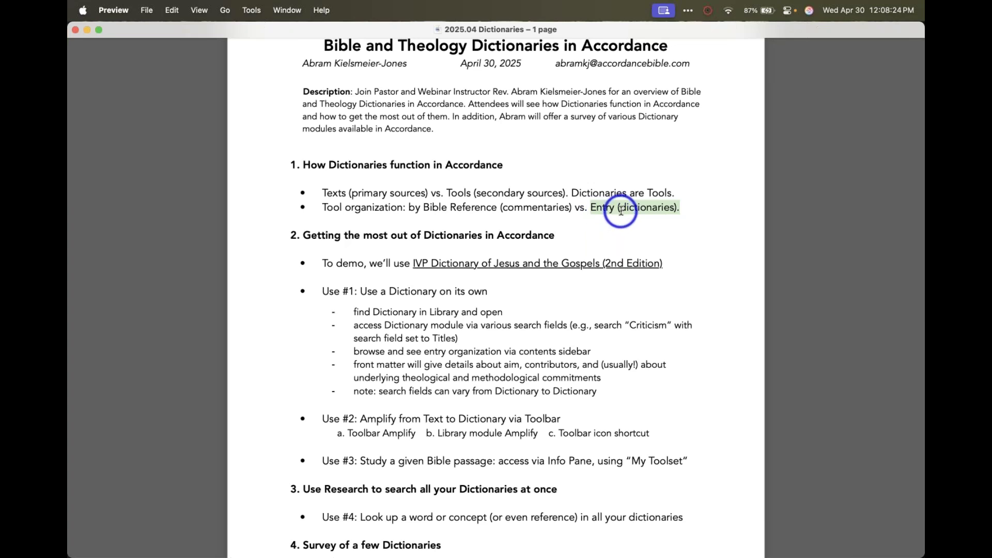
{"action": "scroll", "coordinate": [621, 211], "scroll_direction": "down", "scroll_amount": 1}
{"action": "left_click_drag", "start_coordinate": [687, 445], "coordinate": [278, 440]}
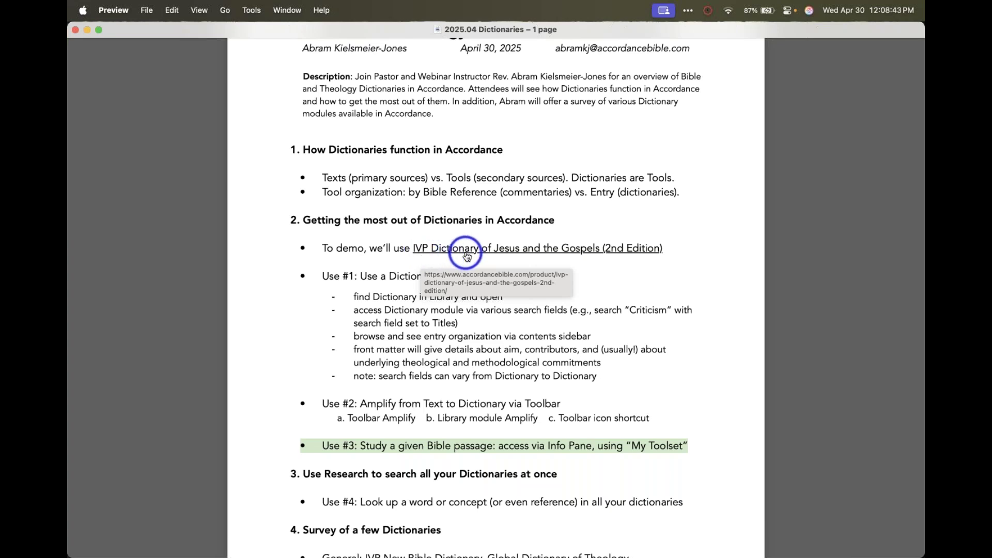
{"action": "key", "text": "super+Tab"}
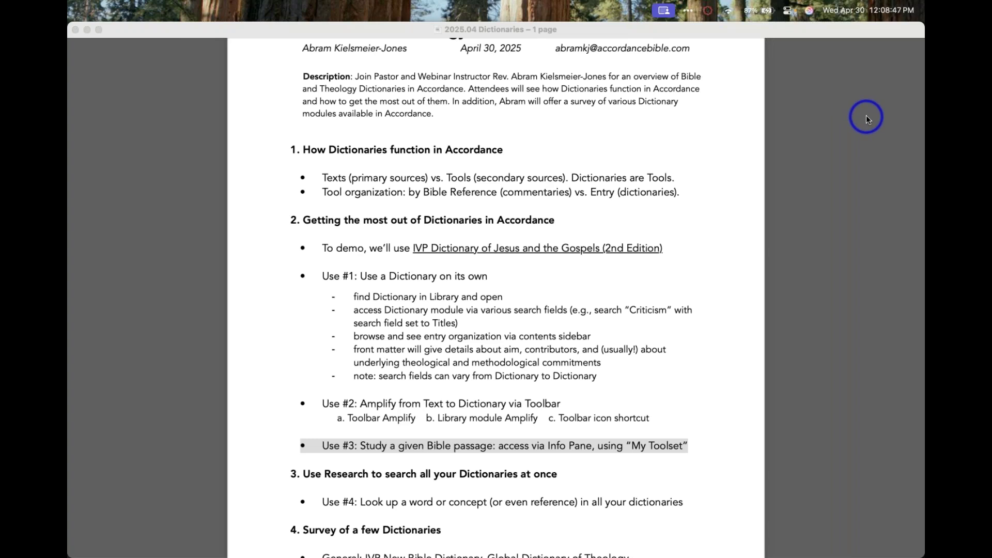
{"action": "left_click", "coordinate": [596, 194]}
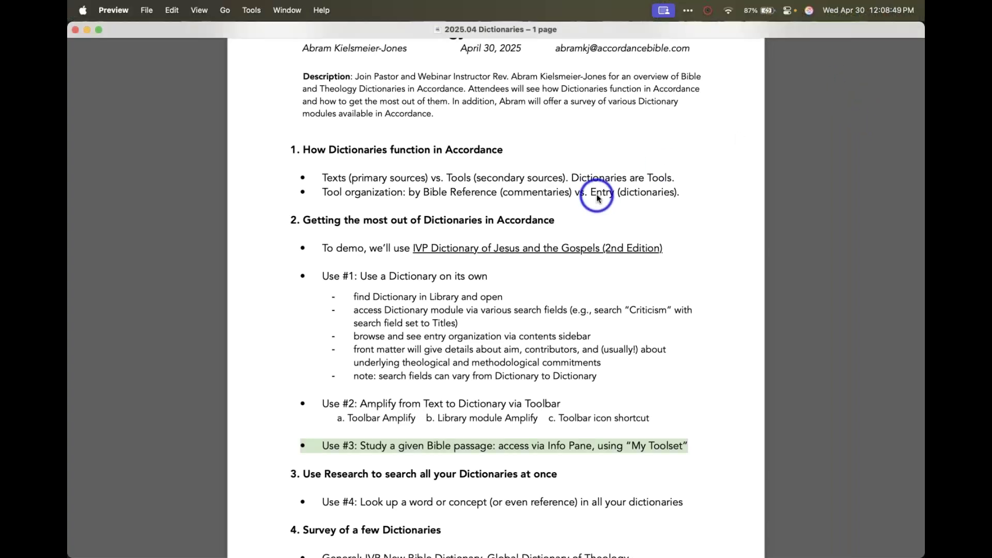
Switch to Accordance, search the library for "gospels" and open Dict. of Jesus & Gospels (2nd Ed.)
{"action": "key", "text": "super+Tab"}
{"action": "key", "text": "super+Tab"}
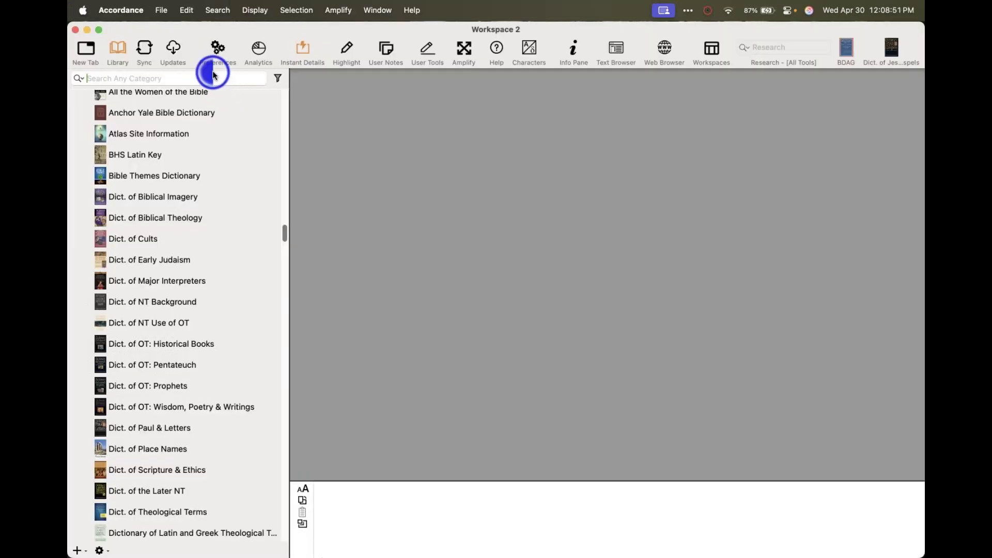
{"action": "type", "text": "gospels"}
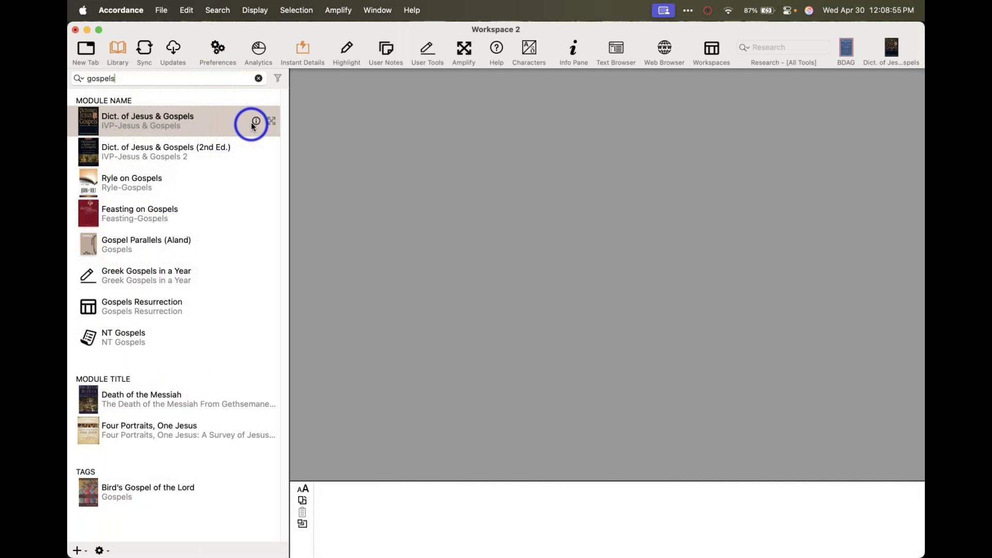
{"action": "left_click", "coordinate": [238, 156]}
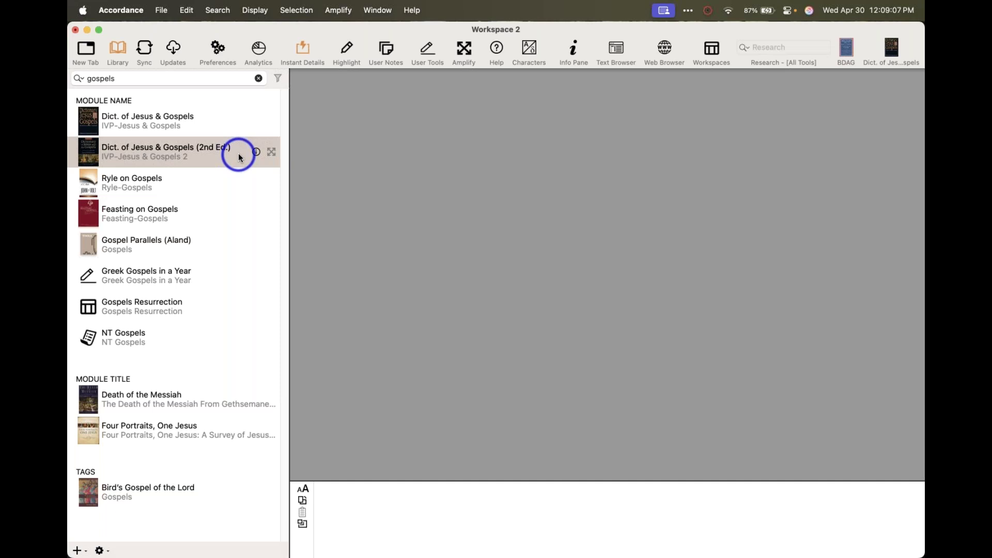
{"action": "left_click", "coordinate": [255, 150]}
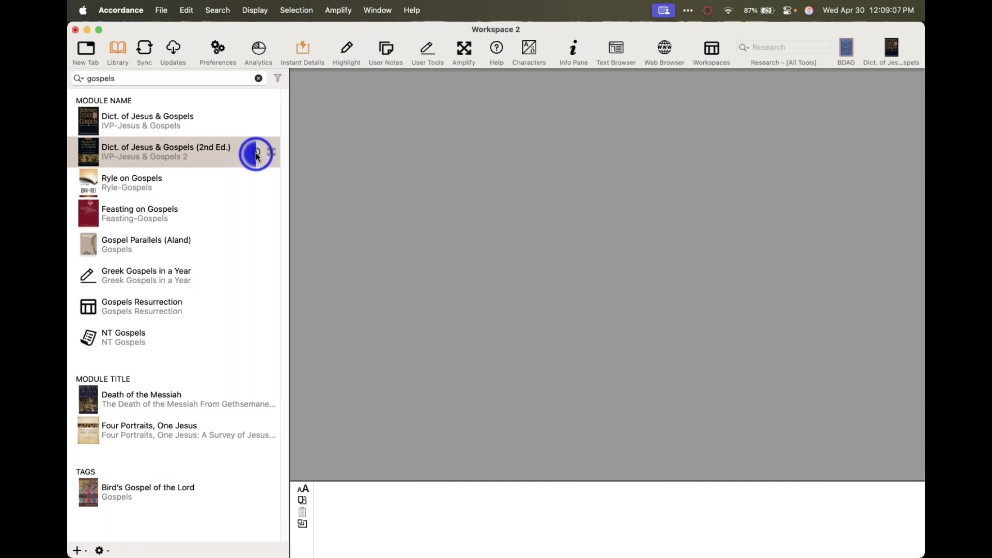
{"action": "double_click", "coordinate": [198, 158]}
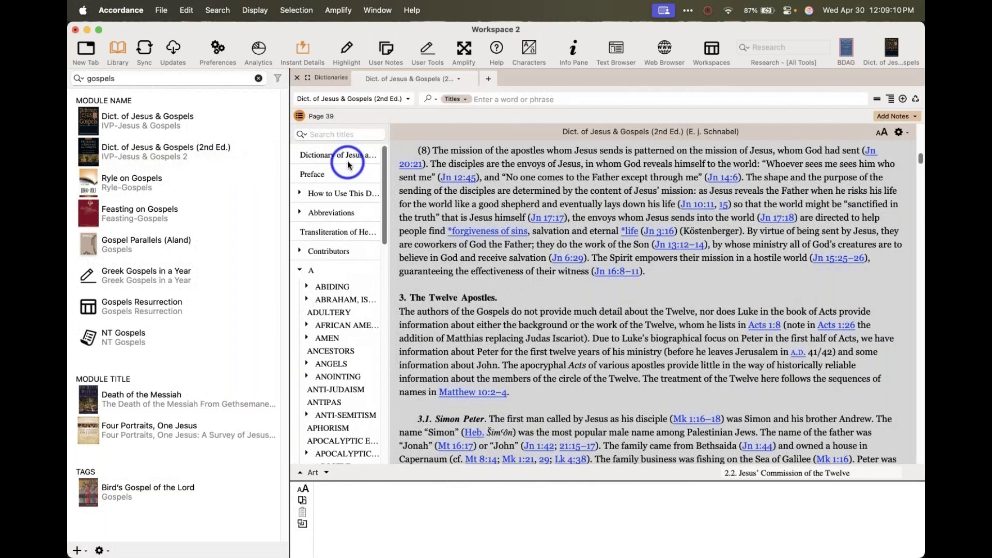
Browse the dictionary's title page, Abbreviations and How to Use This Dictionary section, widening the contents sidebar to show full entry titles
{"action": "left_click", "coordinate": [345, 155]}
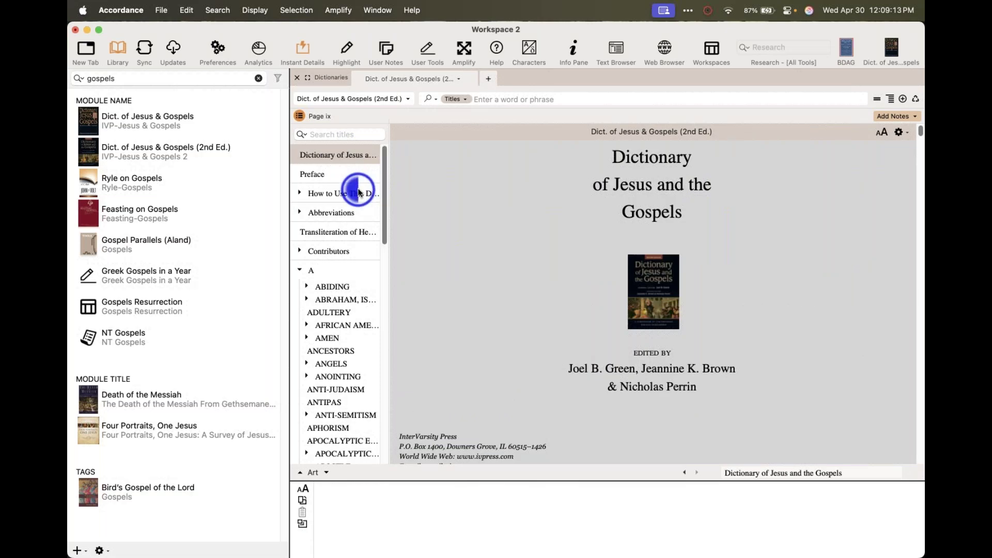
{"action": "left_click", "coordinate": [359, 193]}
{"action": "left_click", "coordinate": [354, 212]}
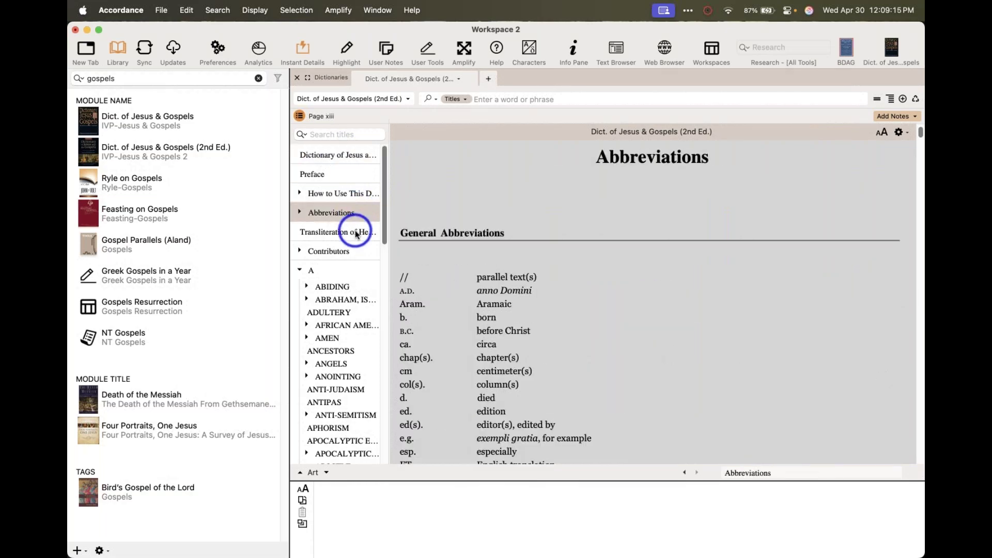
{"action": "left_click_drag", "start_coordinate": [389, 223], "coordinate": [453, 228]}
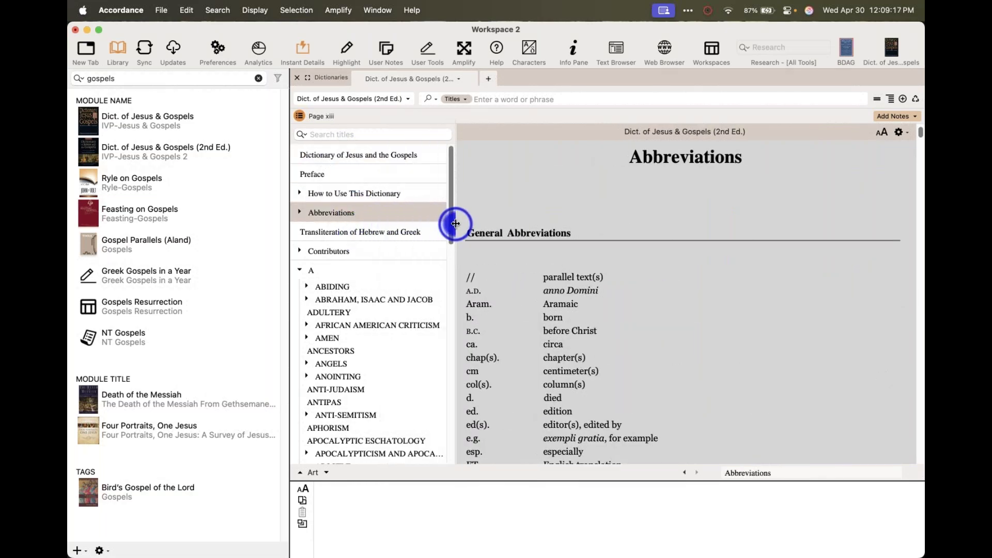
{"action": "left_click", "coordinate": [401, 196]}
{"action": "left_click", "coordinate": [300, 193]}
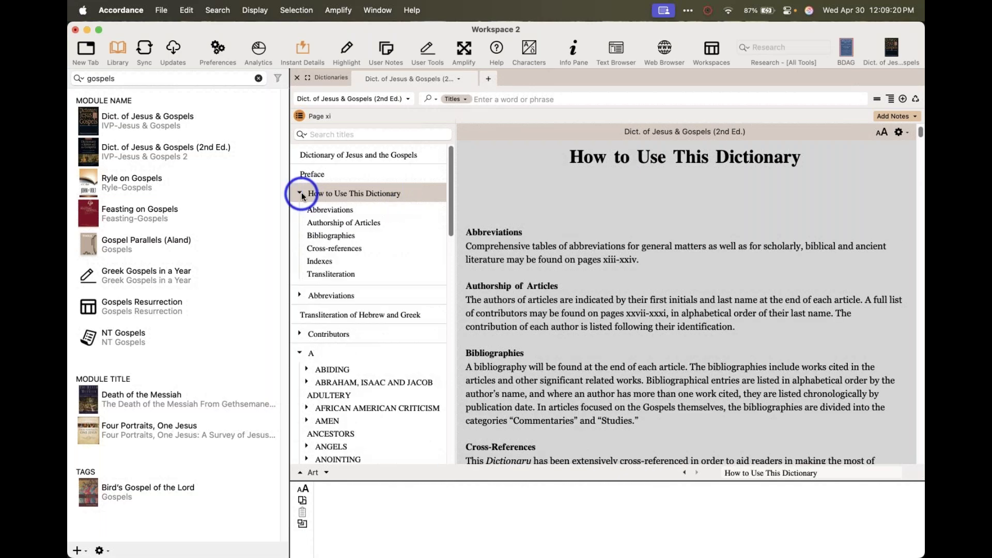
Read through the dictionary's Preface and return to the title page to view its cover image enlarged
{"action": "left_click", "coordinate": [305, 175]}
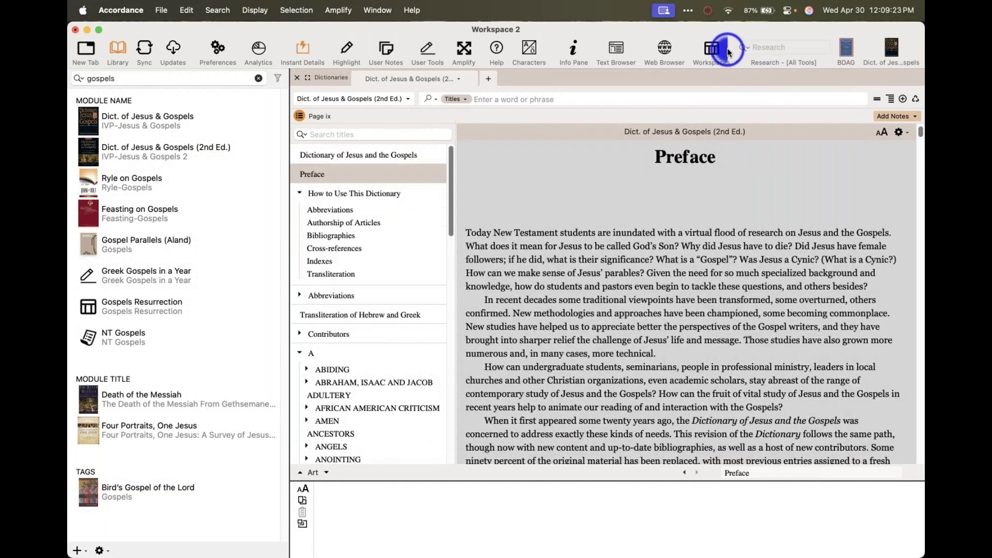
{"action": "left_click", "coordinate": [195, 155]}
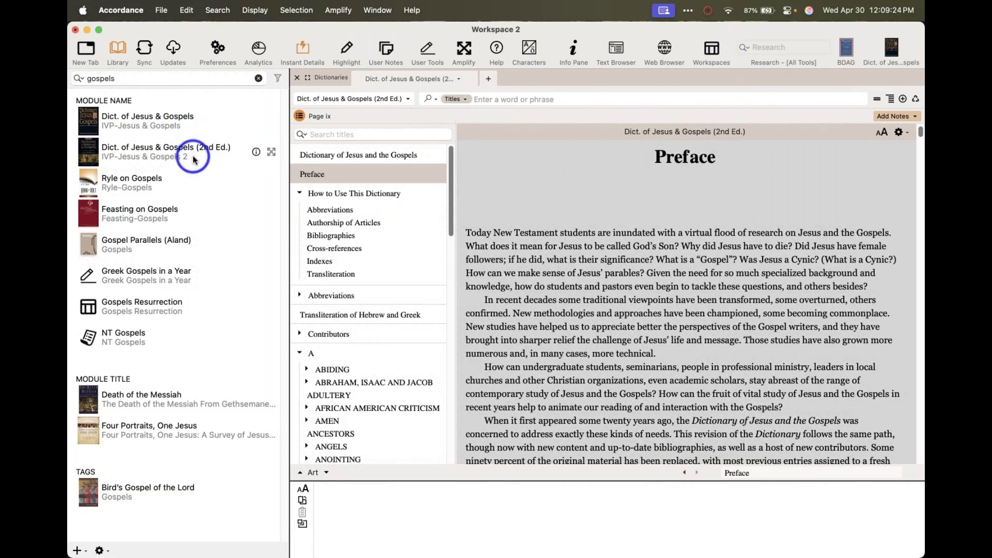
{"action": "left_click", "coordinate": [527, 268]}
{"action": "scroll", "coordinate": [527, 268], "scroll_direction": "down", "scroll_amount": 2}
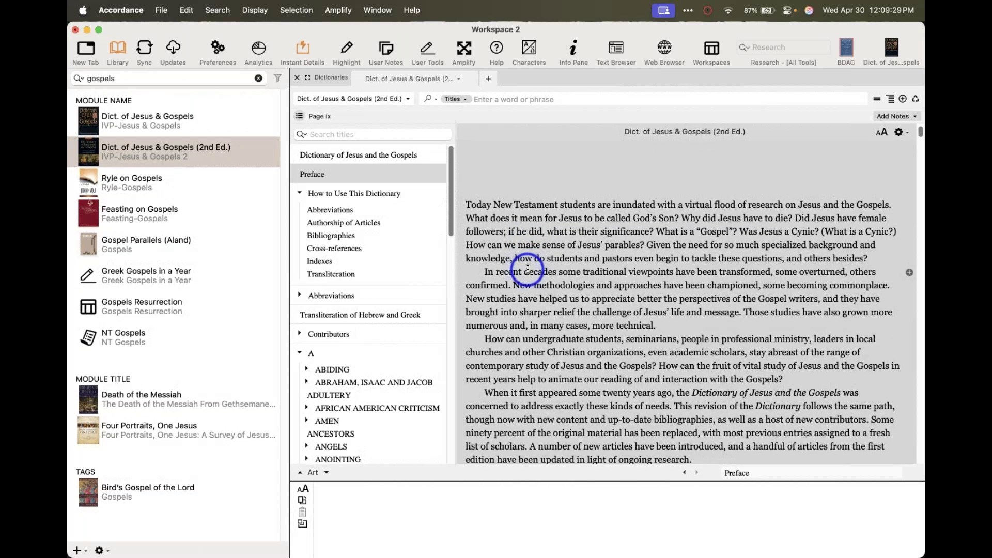
{"action": "scroll", "coordinate": [527, 269], "scroll_direction": "down", "scroll_amount": 8}
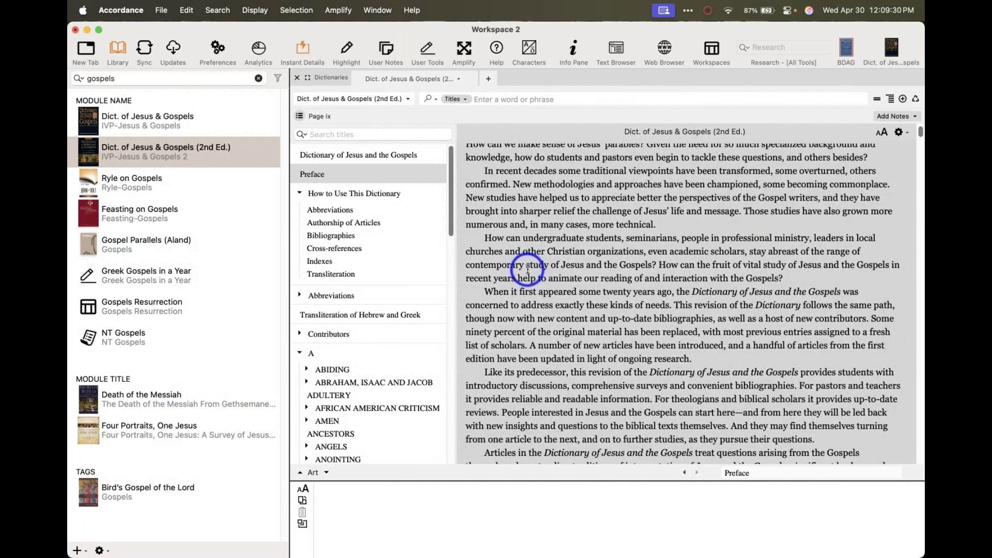
{"action": "scroll", "coordinate": [527, 268], "scroll_direction": "down", "scroll_amount": 4}
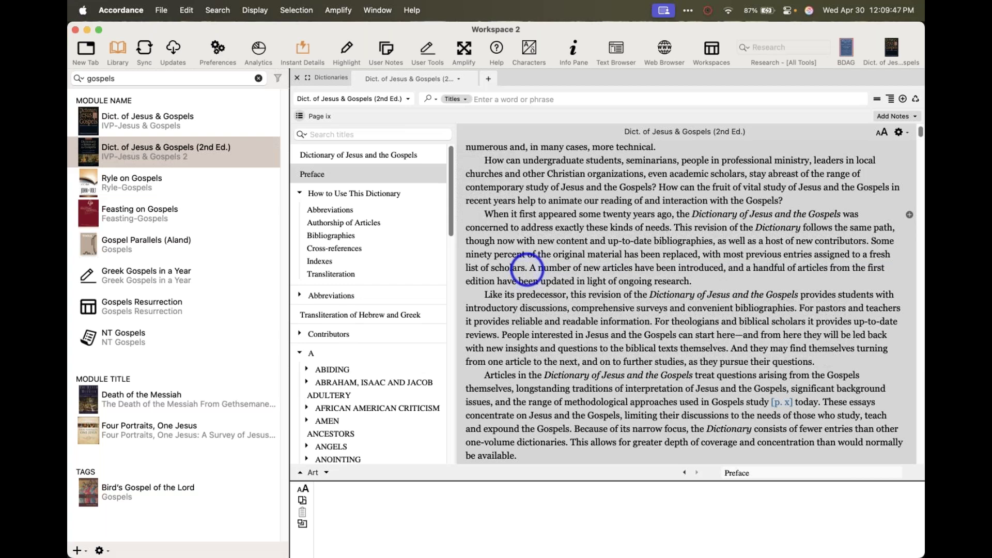
{"action": "left_click", "coordinate": [357, 155]}
{"action": "mouse_move", "coordinate": [687, 295]}
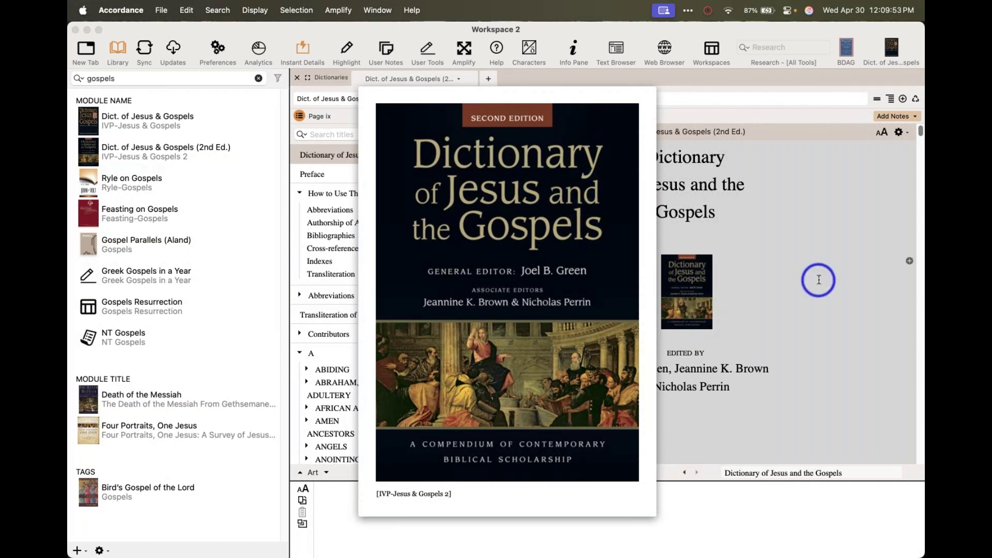
Switch to the outline in Preview and select in turn the phrases on Texts, Tools, Bible Reference (commentaries) and Entry (dictionaries)
{"action": "key", "text": "super+Tab"}
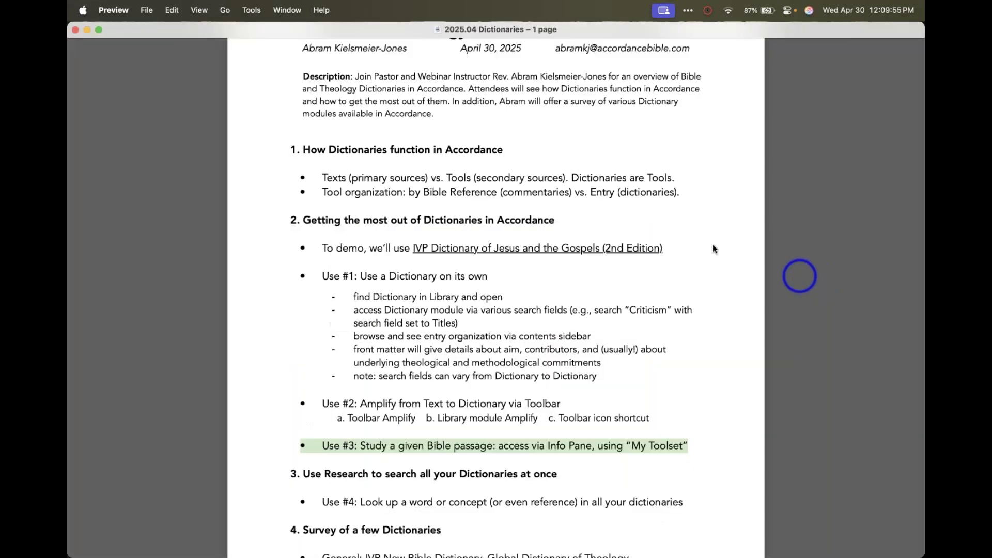
{"action": "left_click", "coordinate": [328, 177]}
{"action": "left_click_drag", "start_coordinate": [328, 177], "coordinate": [430, 177]}
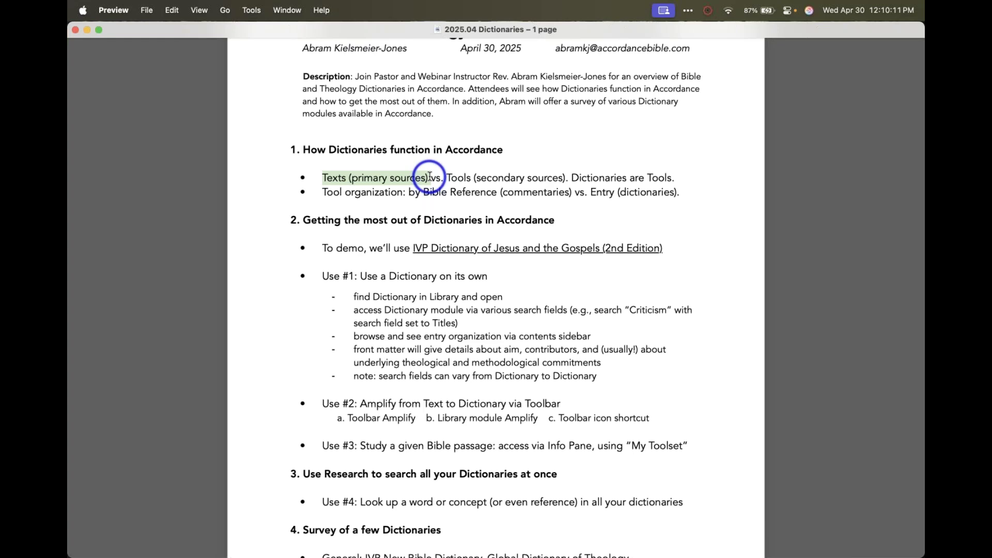
{"action": "left_click_drag", "start_coordinate": [441, 177], "coordinate": [472, 177]}
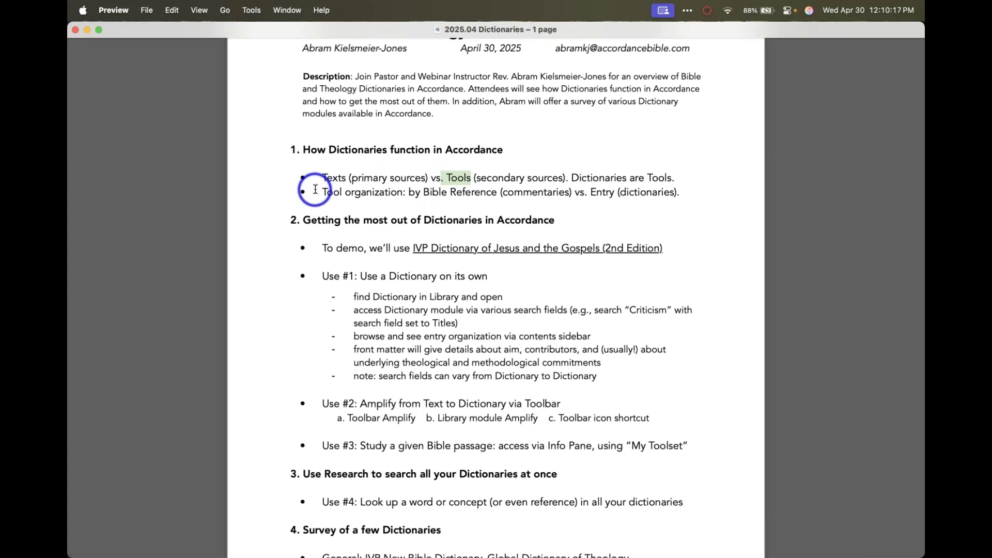
{"action": "left_click_drag", "start_coordinate": [422, 192], "coordinate": [579, 195]}
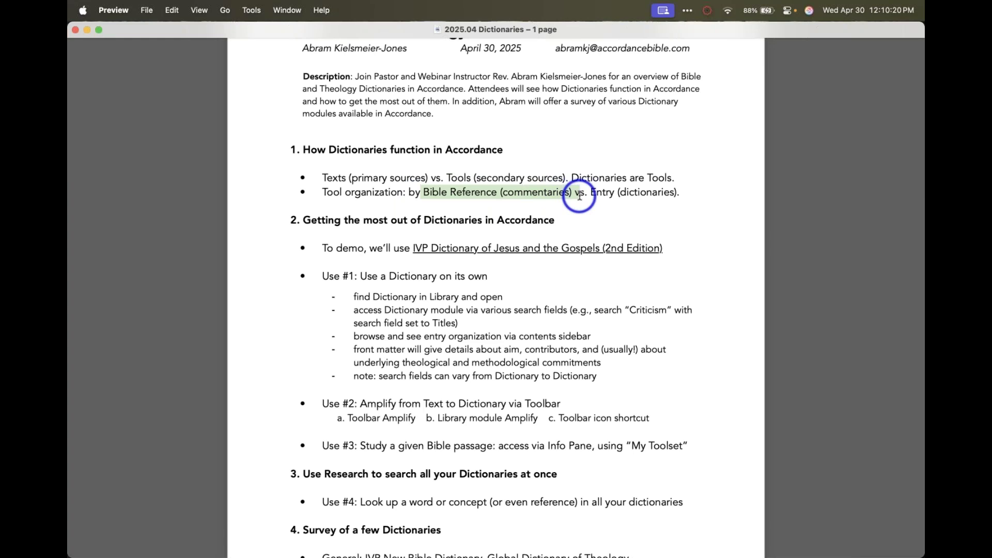
{"action": "left_click_drag", "start_coordinate": [588, 194], "coordinate": [704, 191]}
Switch back to Accordance, hide the library, and turn the dictionary's table of contents off and on again
{"action": "key", "text": "super+Tab"}
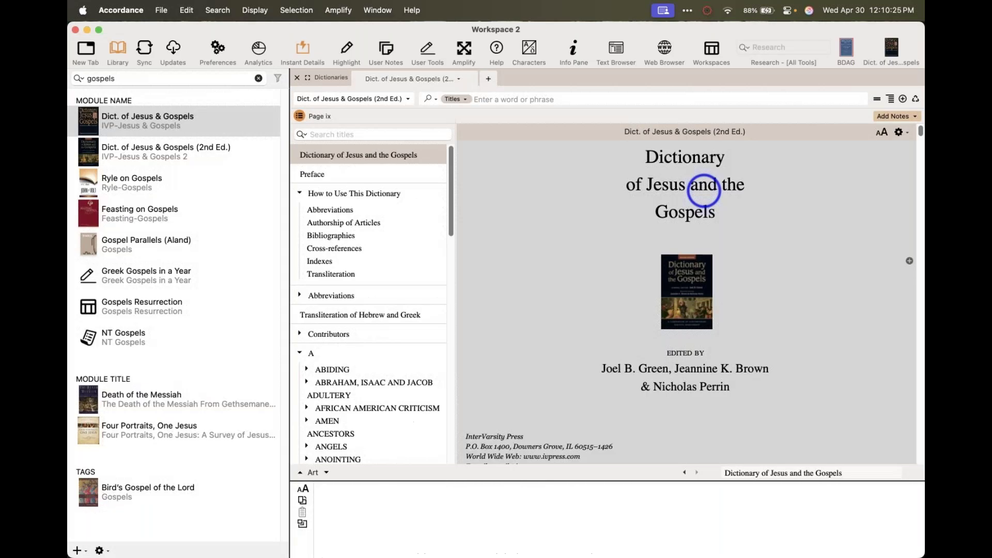
{"action": "scroll", "coordinate": [332, 221], "scroll_direction": "down", "scroll_amount": 3}
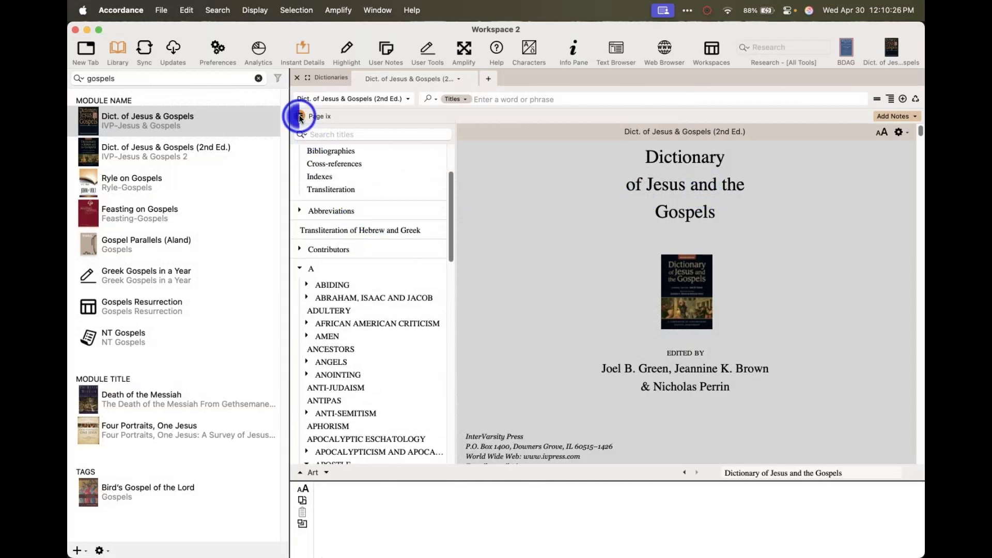
{"action": "left_click", "coordinate": [299, 116]}
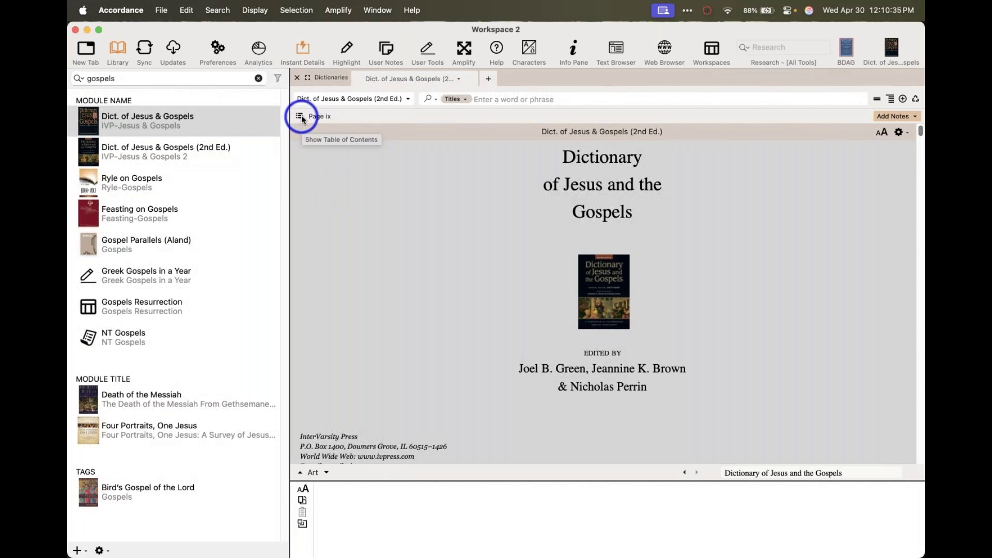
{"action": "left_click", "coordinate": [118, 49]}
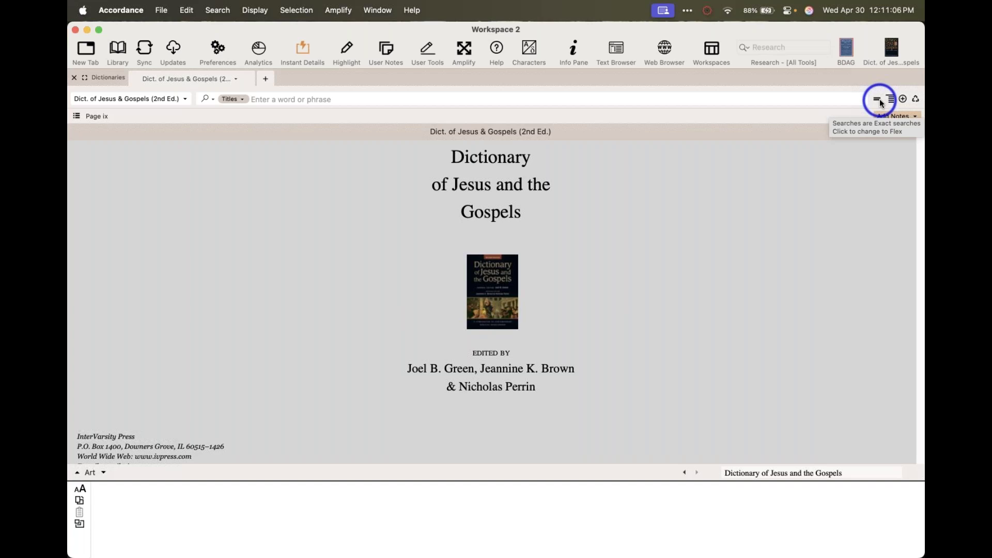
{"action": "left_click", "coordinate": [77, 119]}
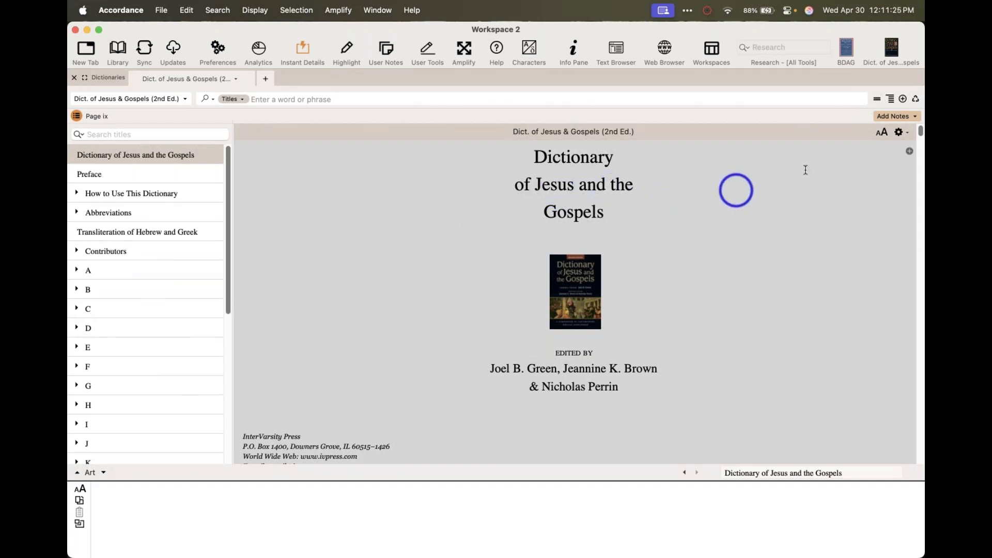
Adjust the dictionary's text display to a larger size, and open the AUTHORITY AND POWER entry under letter A
{"action": "left_click", "coordinate": [884, 132]}
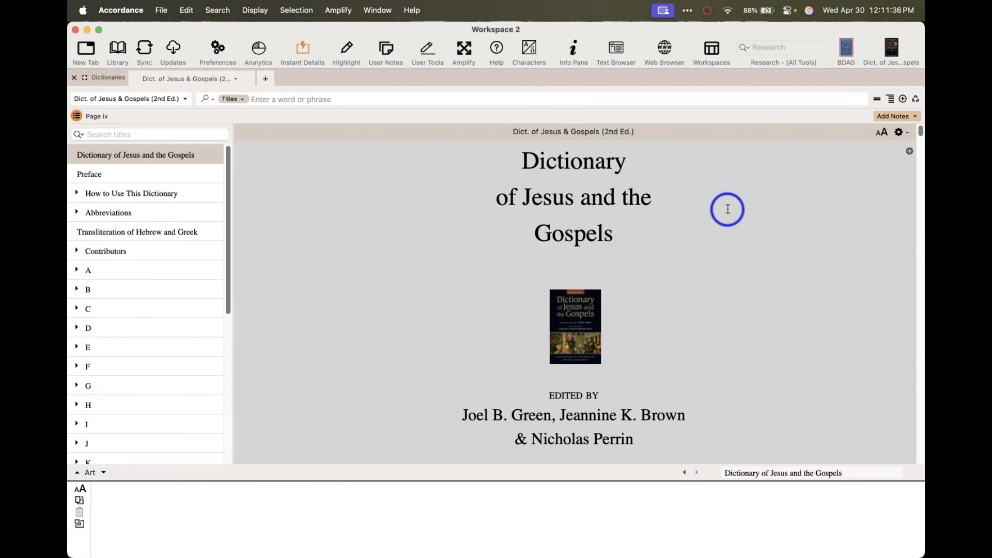
{"action": "left_click", "coordinate": [77, 271]}
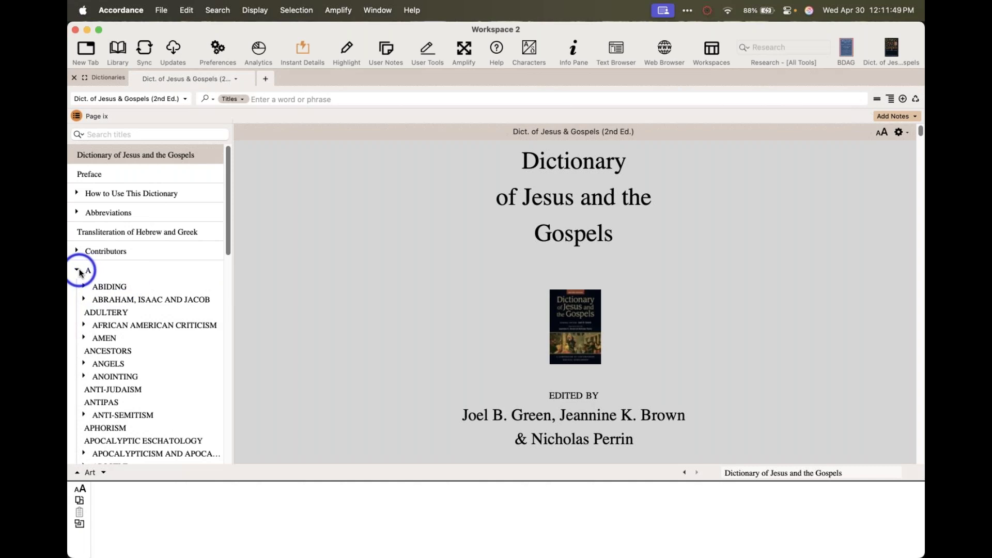
{"action": "scroll", "coordinate": [80, 272], "scroll_direction": "down", "scroll_amount": 5}
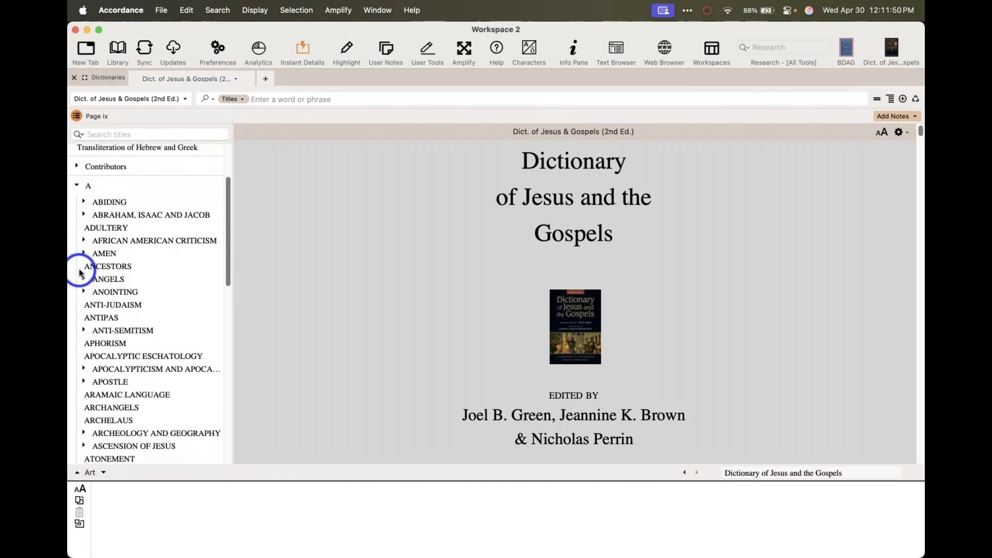
{"action": "scroll", "coordinate": [80, 272], "scroll_direction": "down", "scroll_amount": 4}
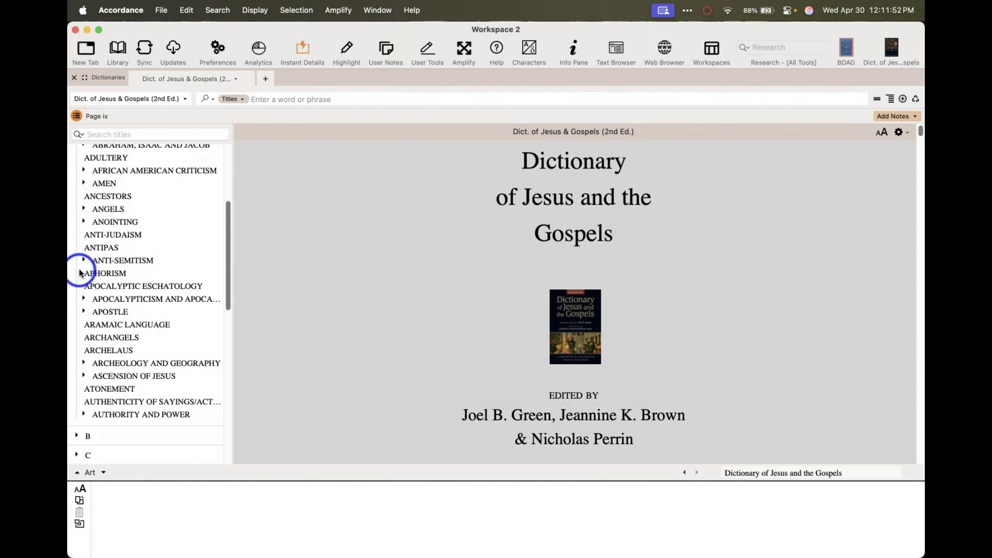
{"action": "scroll", "coordinate": [80, 273], "scroll_direction": "down", "scroll_amount": 3}
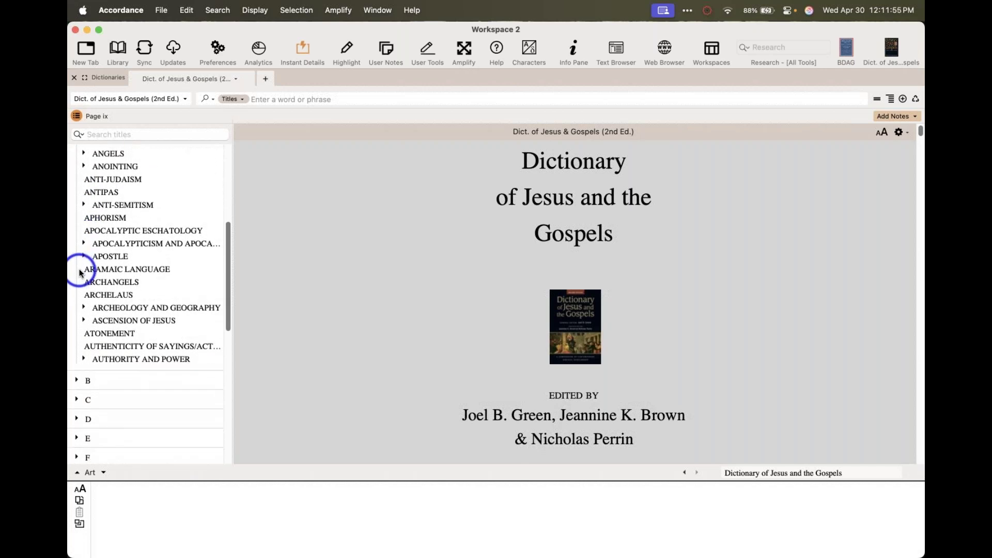
{"action": "scroll", "coordinate": [80, 272], "scroll_direction": "down", "scroll_amount": 2}
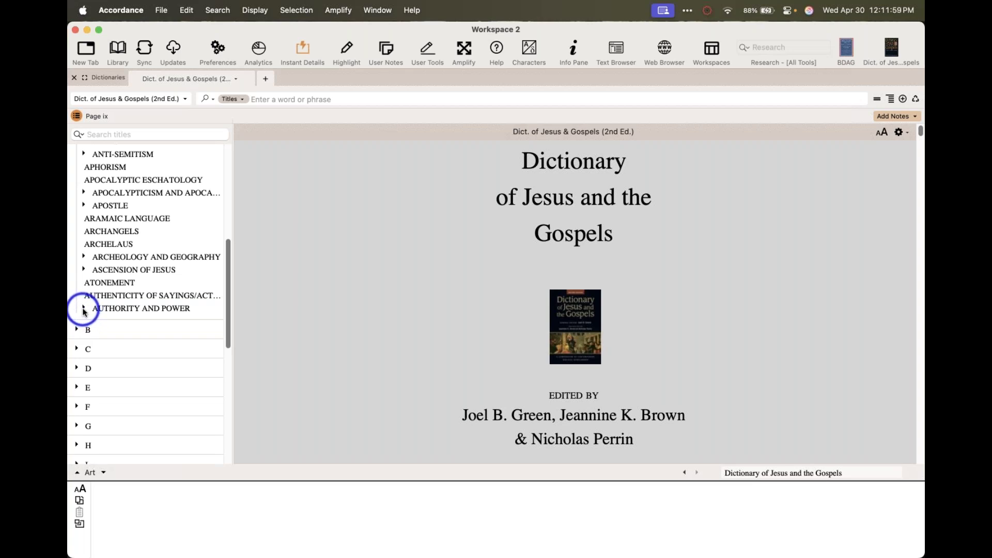
{"action": "left_click", "coordinate": [128, 310]}
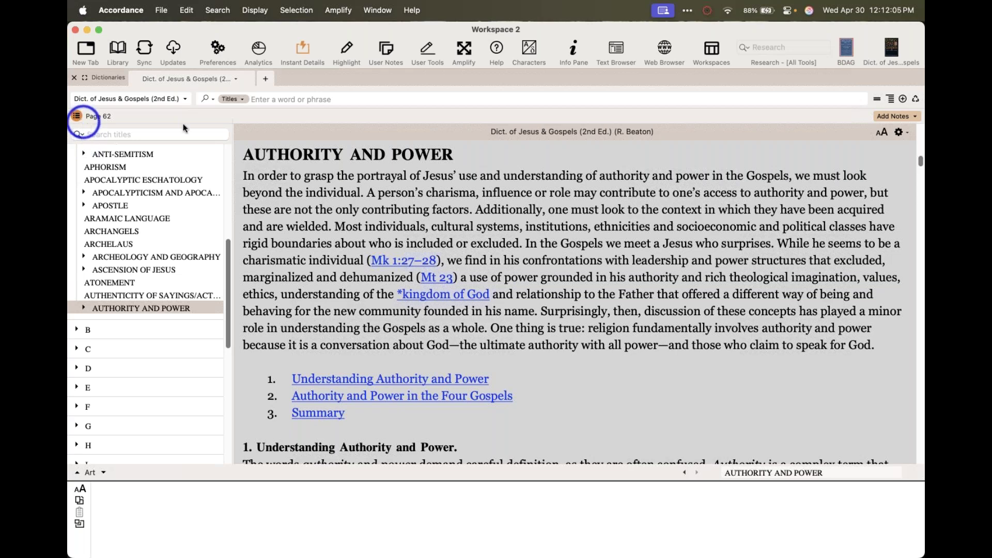
Expand AUTHORITY AND POWER in a widened contents sidebar and open its section 1, Understanding Authority and Power
{"action": "left_click", "coordinate": [85, 311]}
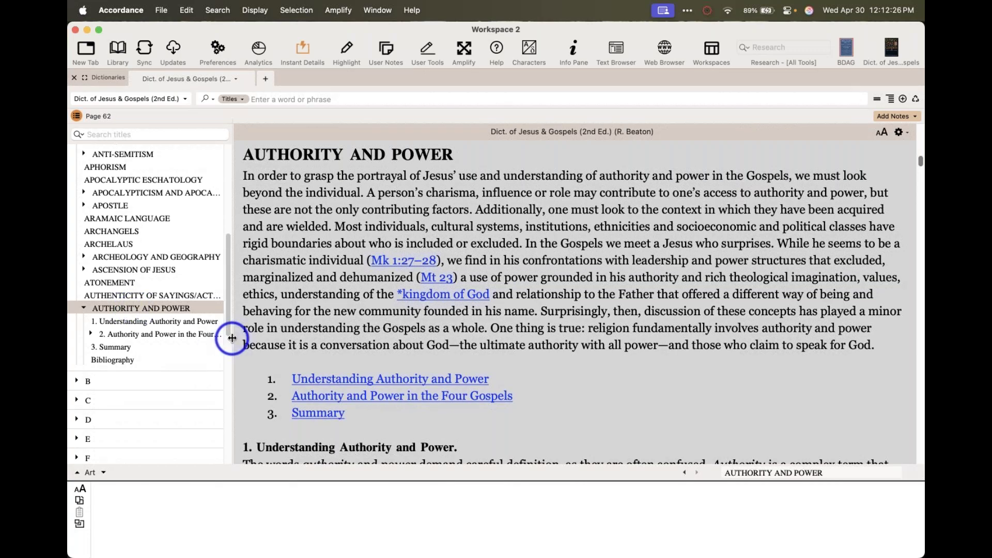
{"action": "left_click_drag", "start_coordinate": [232, 338], "coordinate": [302, 338]}
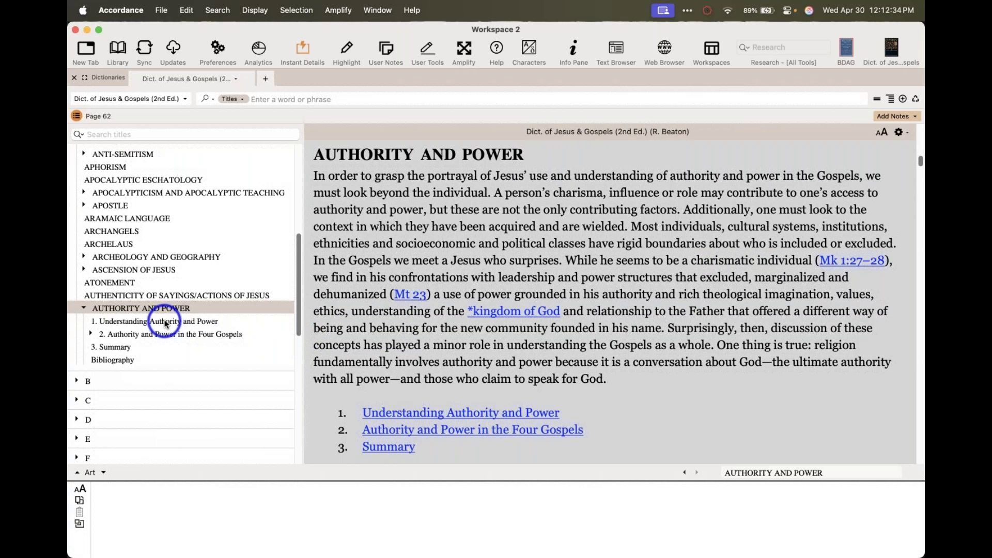
{"action": "left_click", "coordinate": [166, 322]}
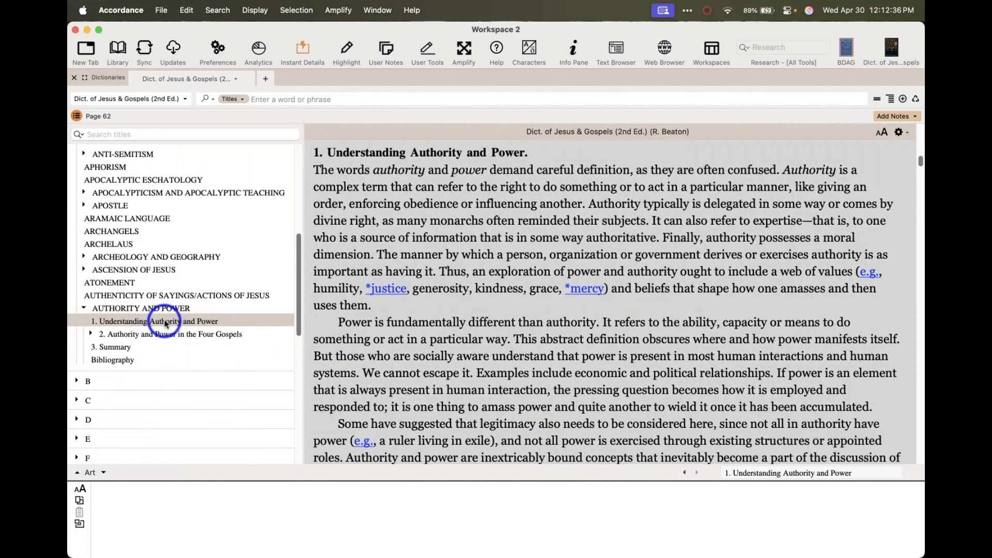
Open and expand section 2, Authority and Power in the Four Gospels, and view its Mark, Matthew and Luke subsections in turn
{"action": "left_click", "coordinate": [123, 335]}
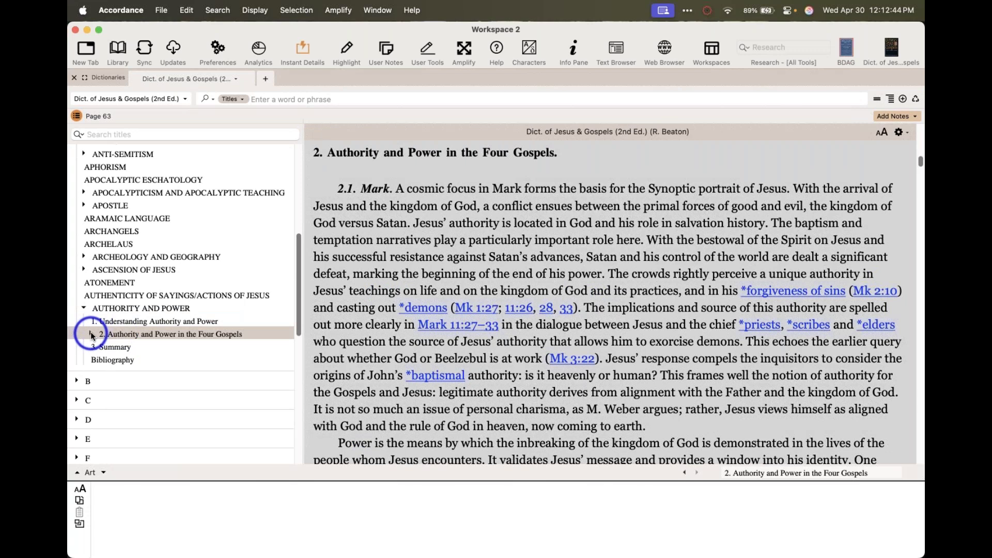
{"action": "left_click", "coordinate": [91, 335]}
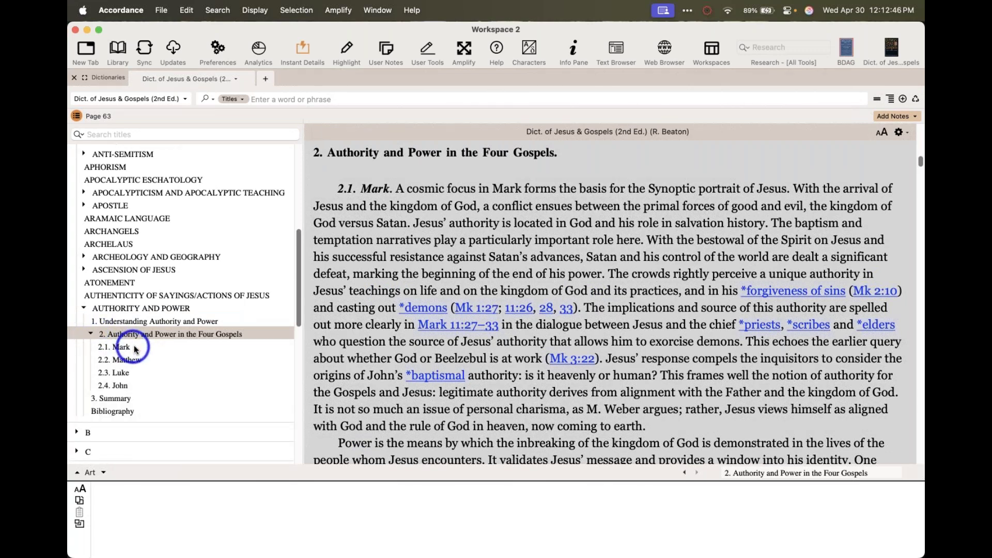
{"action": "left_click", "coordinate": [124, 347]}
{"action": "left_click", "coordinate": [152, 360]}
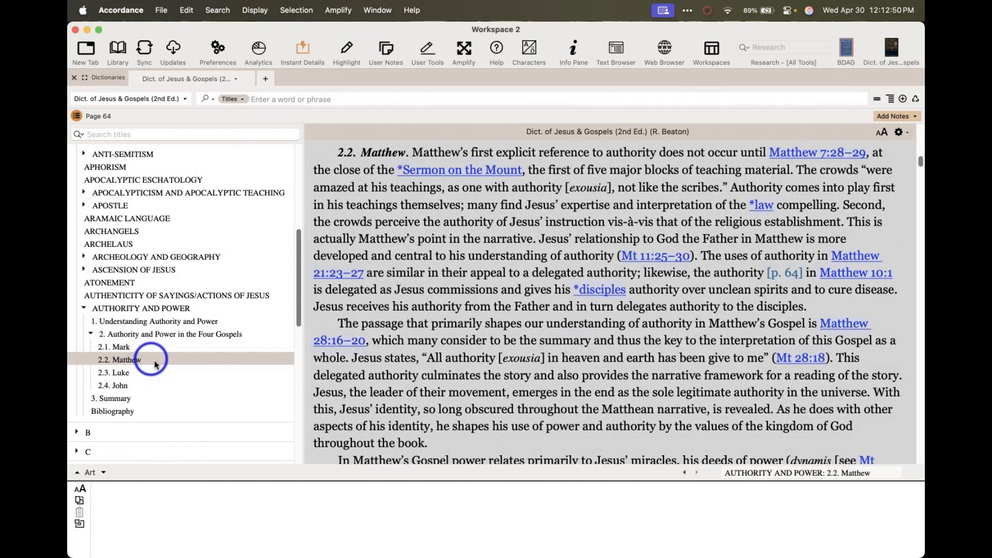
{"action": "left_click", "coordinate": [168, 373]}
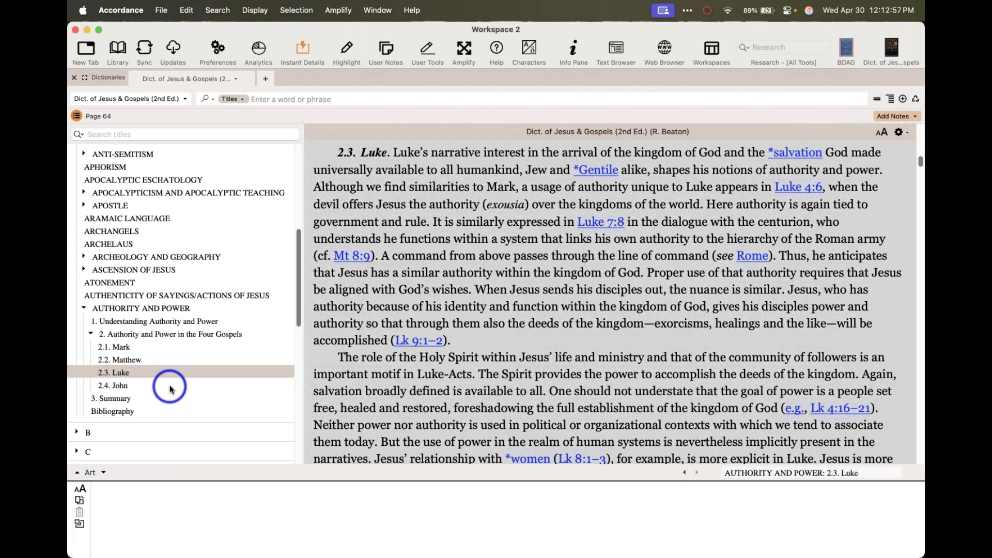
Return to the start of the AUTHORITY AND POWER entry, and revisit section 2 and section 1
{"action": "left_click", "coordinate": [155, 308]}
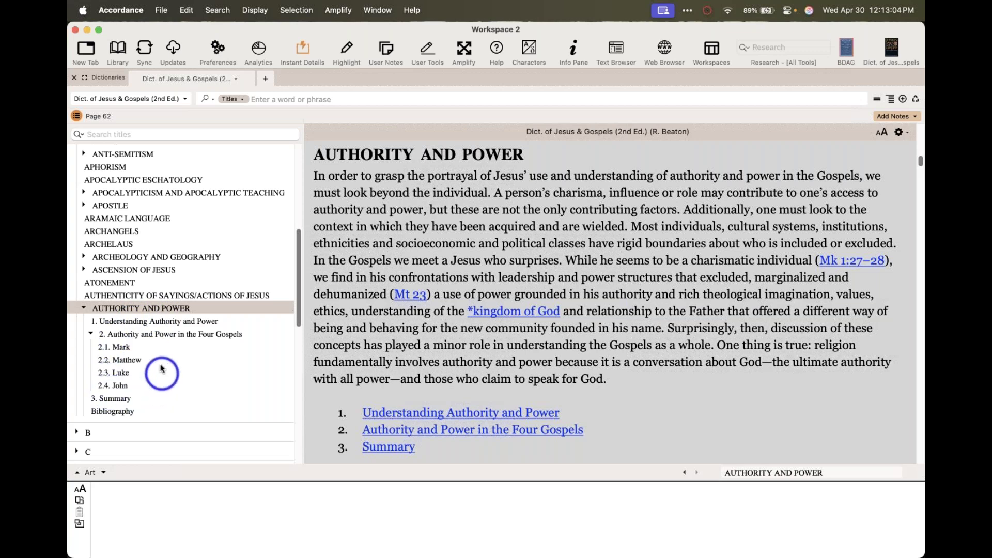
{"action": "left_click", "coordinate": [152, 336]}
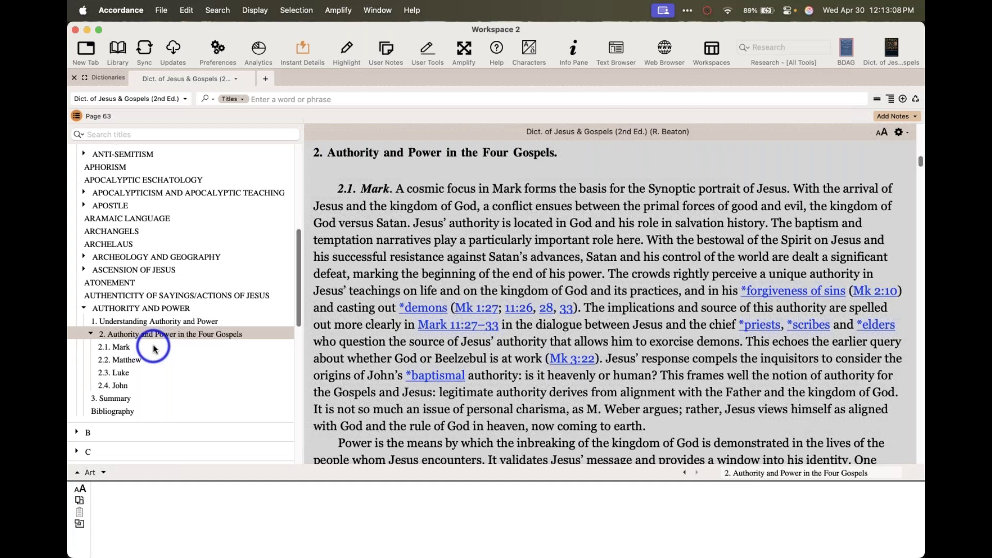
{"action": "left_click", "coordinate": [157, 323]}
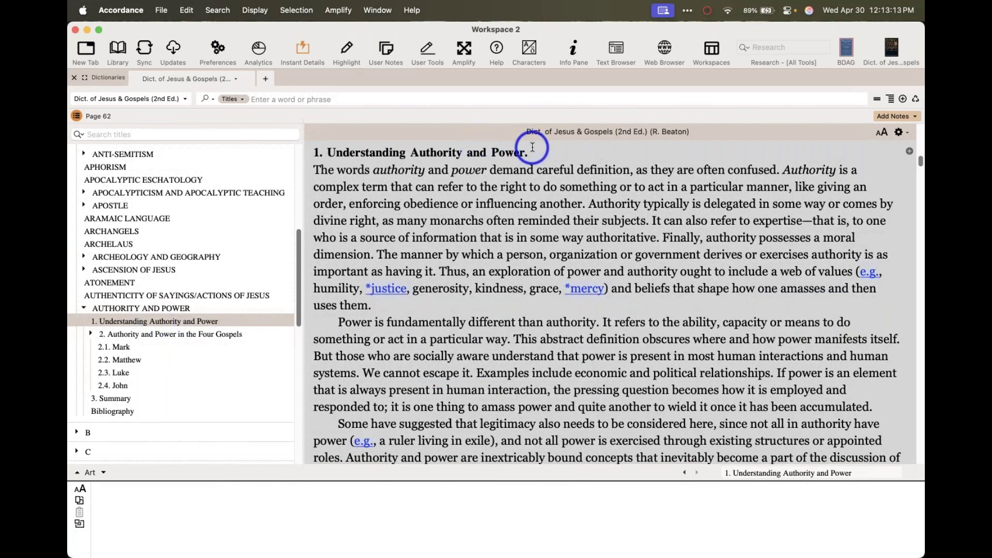
Switch to the outline in Preview, select the line on finding a Dictionary in Library, and return to Accordance
{"action": "key", "text": "super+Tab"}
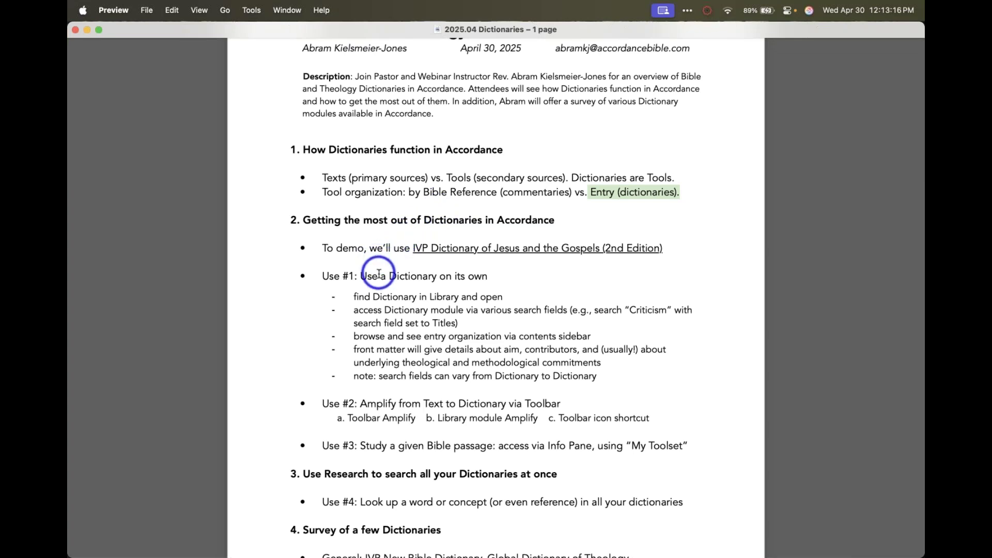
{"action": "left_click_drag", "start_coordinate": [349, 297], "coordinate": [526, 296]}
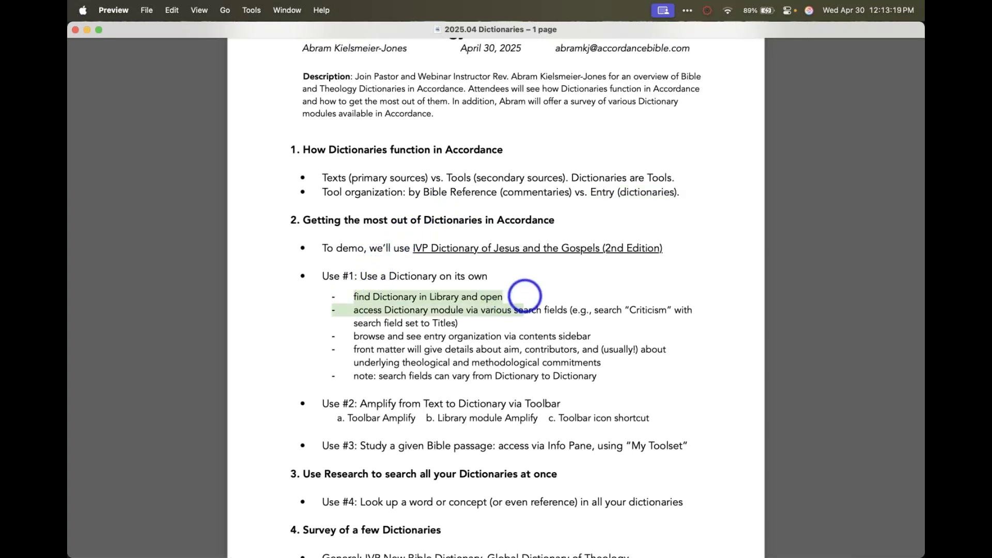
{"action": "left_click", "coordinate": [511, 290]}
{"action": "key", "text": "super+Tab"}
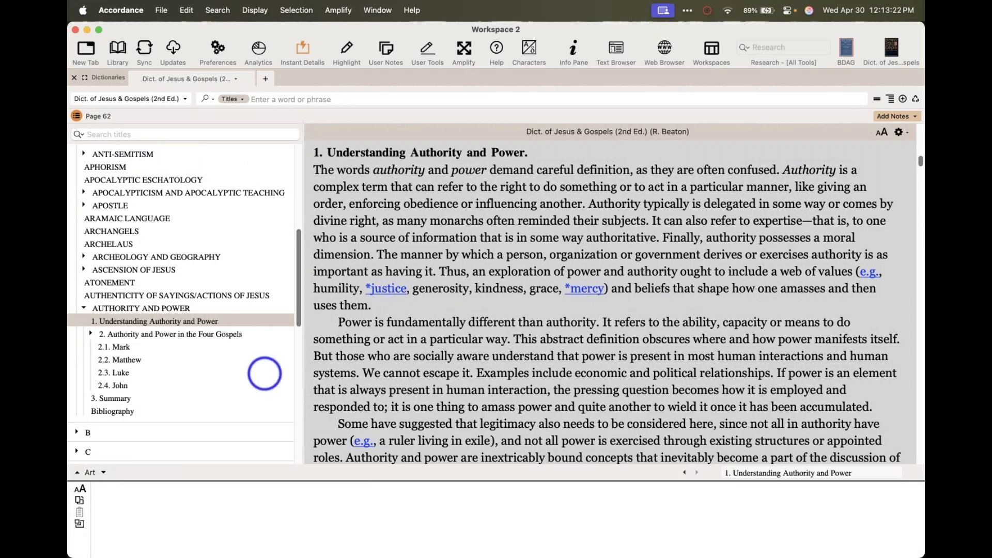
Widen the contents sidebar slightly and expand letter B to look through its entries
{"action": "left_click_drag", "start_coordinate": [305, 226], "coordinate": [329, 226]}
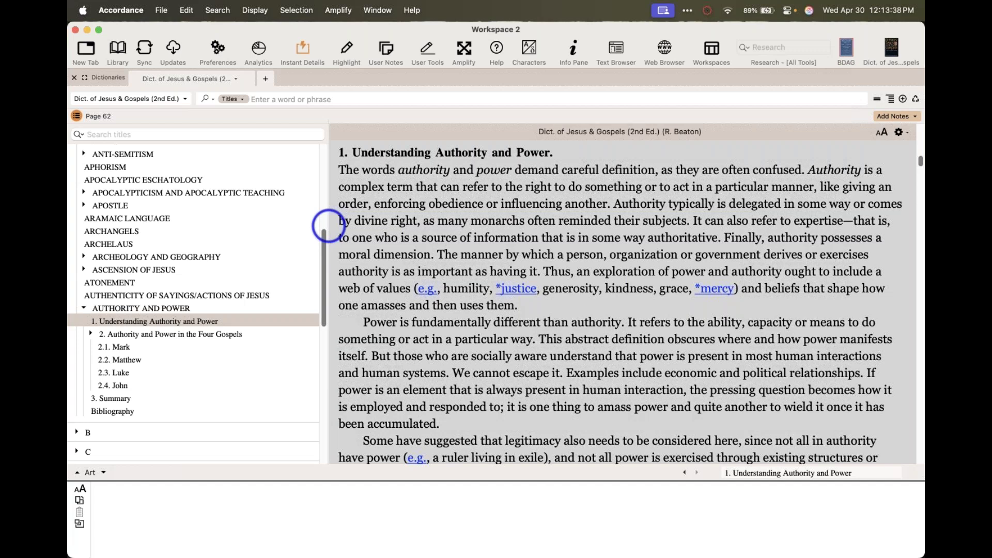
{"action": "scroll", "coordinate": [197, 265], "scroll_direction": "down", "scroll_amount": 5}
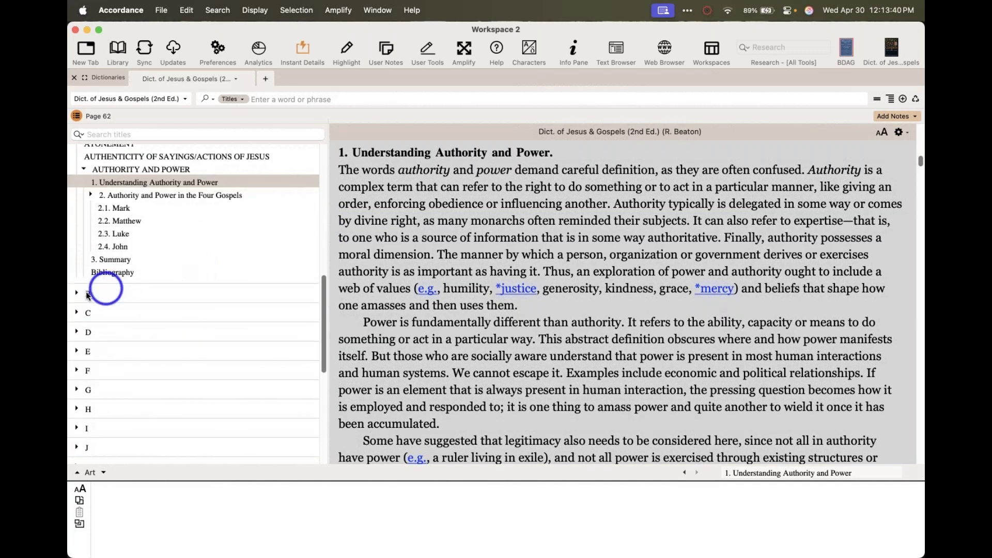
{"action": "left_click", "coordinate": [87, 293]}
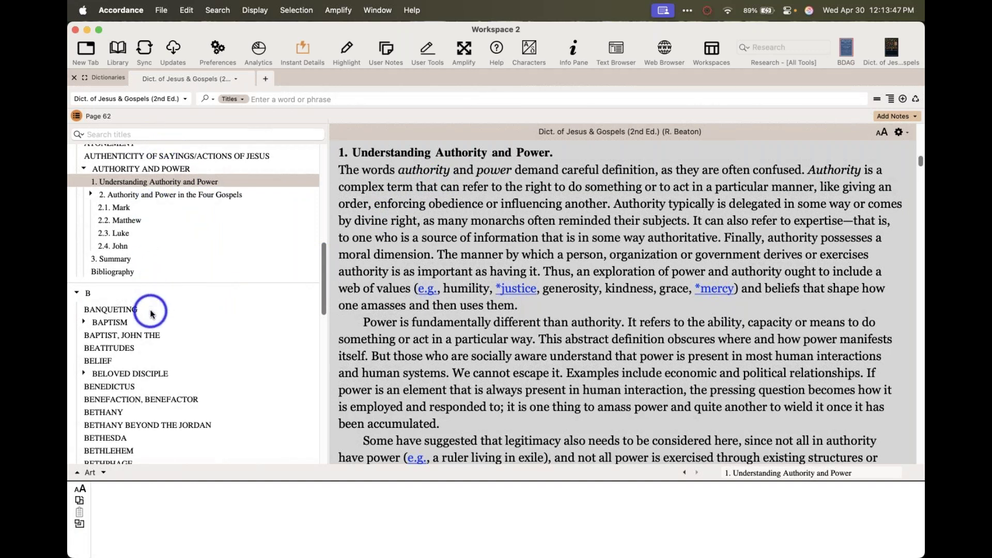
{"action": "scroll", "coordinate": [147, 312], "scroll_direction": "down", "scroll_amount": 6}
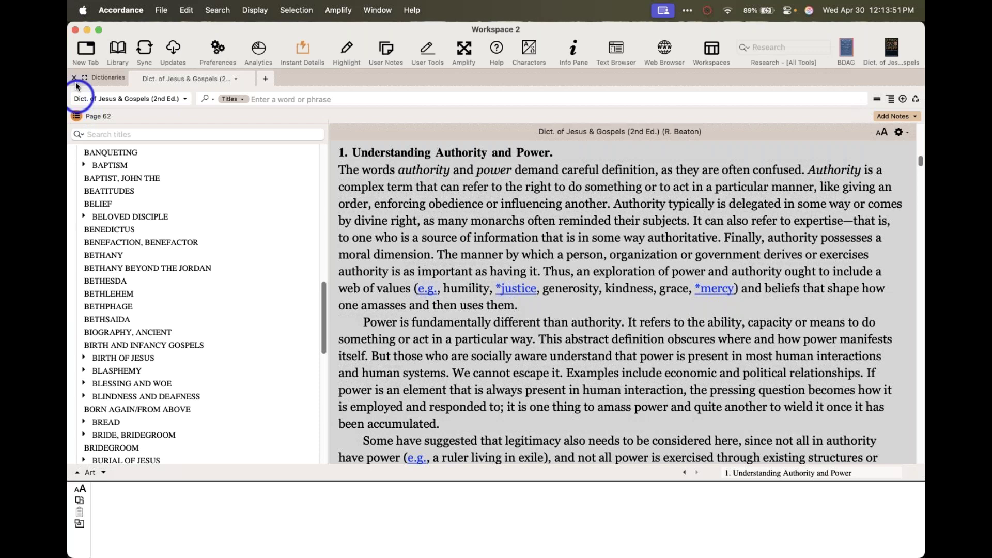
Close the Dictionaries tab, search the library for "gospels" and open Dict. of Jesus & Gospels (2nd Ed.)
{"action": "left_click", "coordinate": [118, 49]}
{"action": "left_click", "coordinate": [117, 49]}
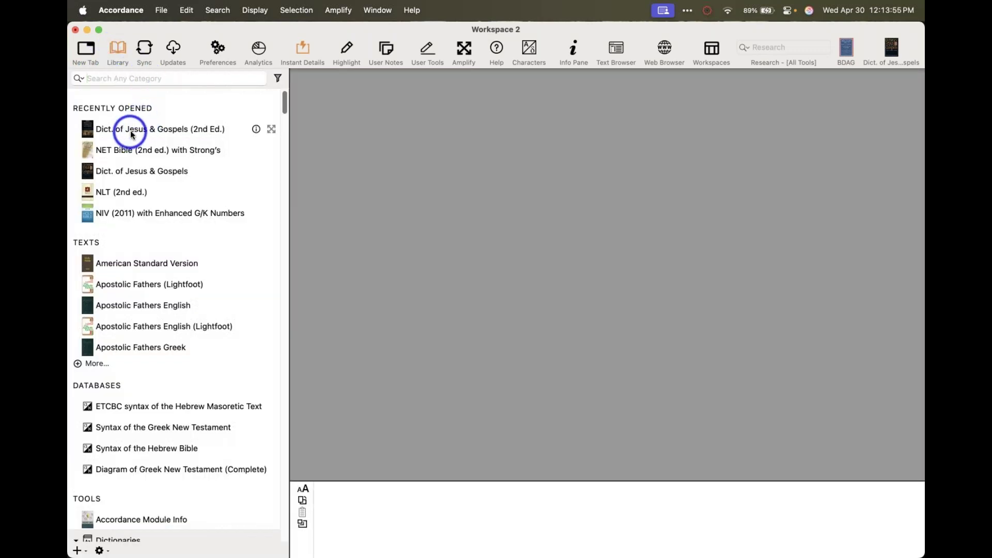
{"action": "type", "text": "gospels"}
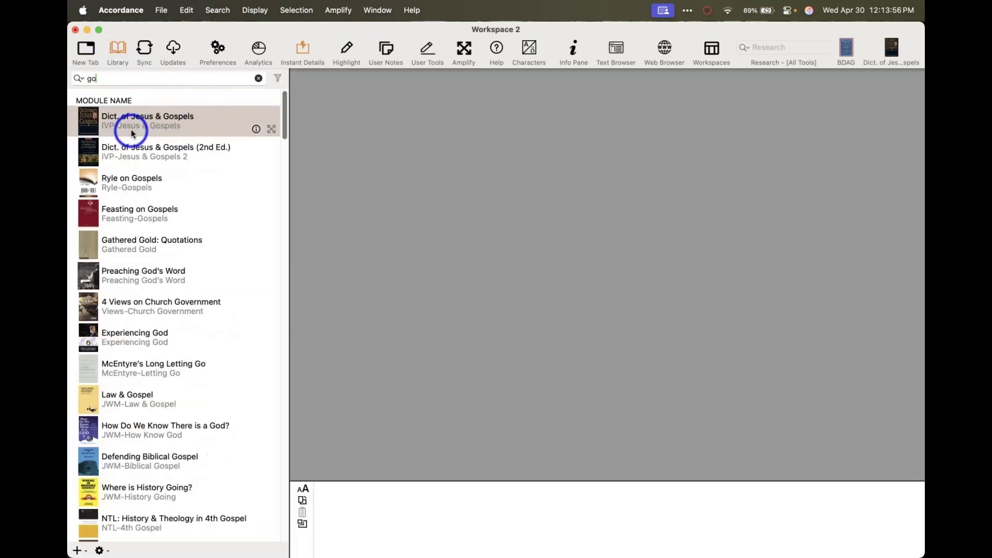
{"action": "double_click", "coordinate": [136, 157]}
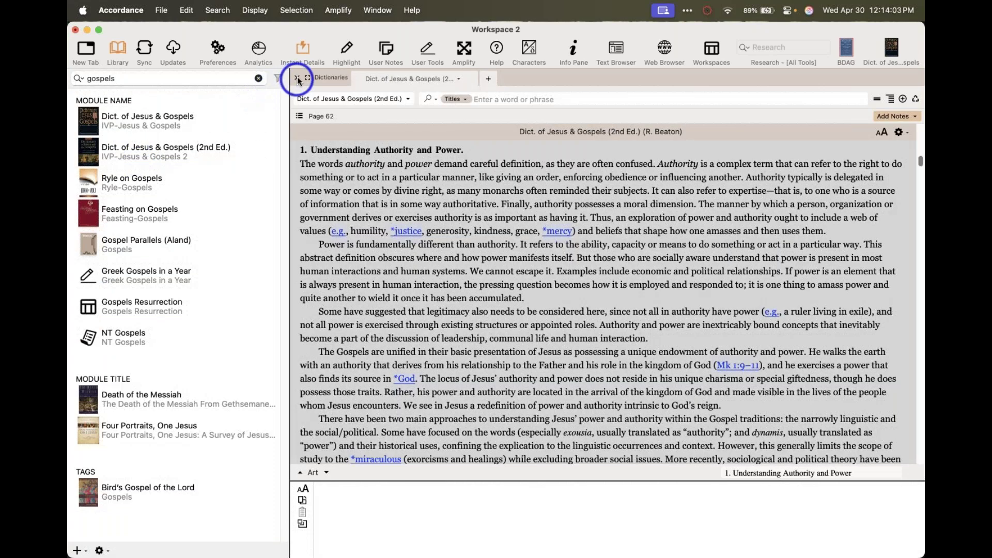
Close the dictionary and reopen its 2nd edition from the library's search results
{"action": "left_click", "coordinate": [297, 78]}
{"action": "left_click", "coordinate": [189, 150]}
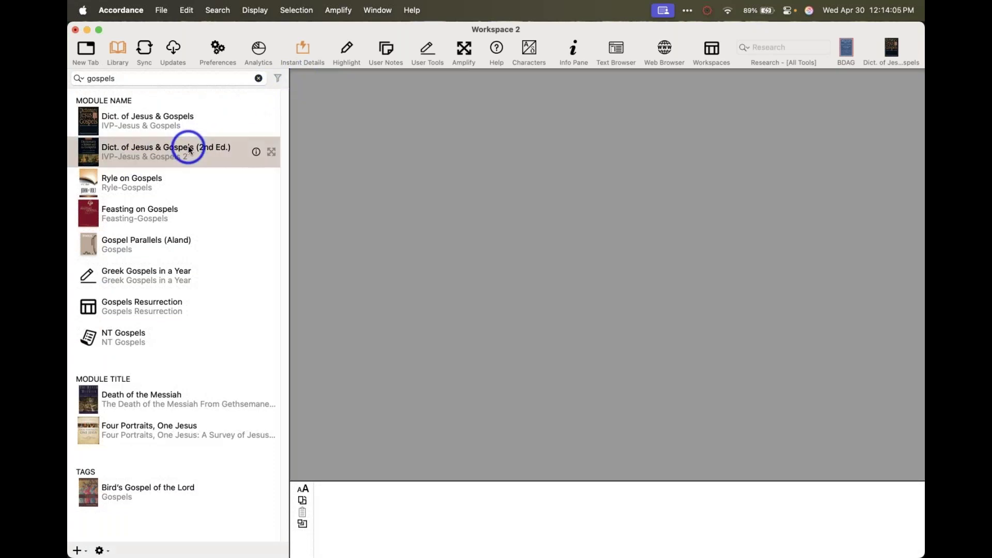
{"action": "double_click", "coordinate": [189, 150]}
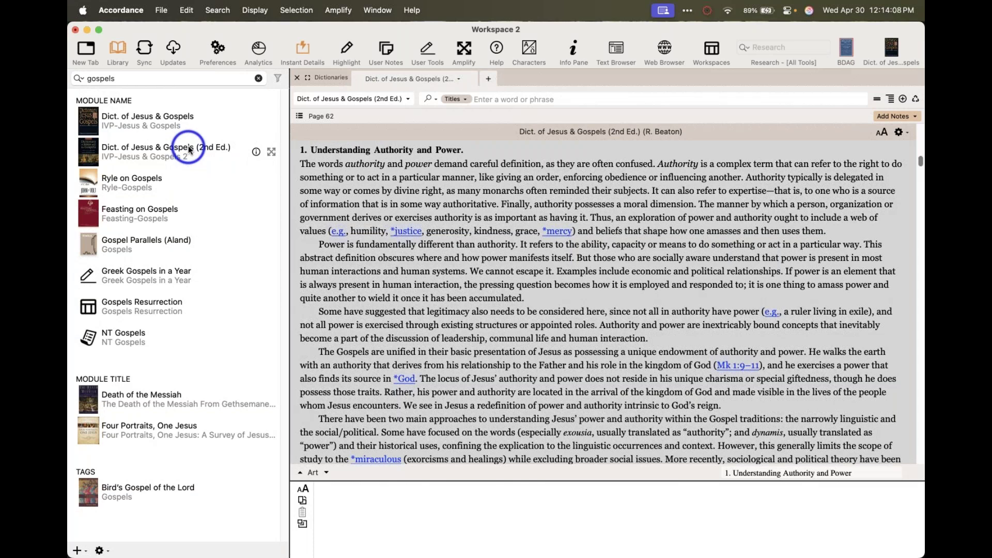
Show the dictionary's table of contents, hide the library and widen the contents sidebar
{"action": "left_click", "coordinate": [299, 116]}
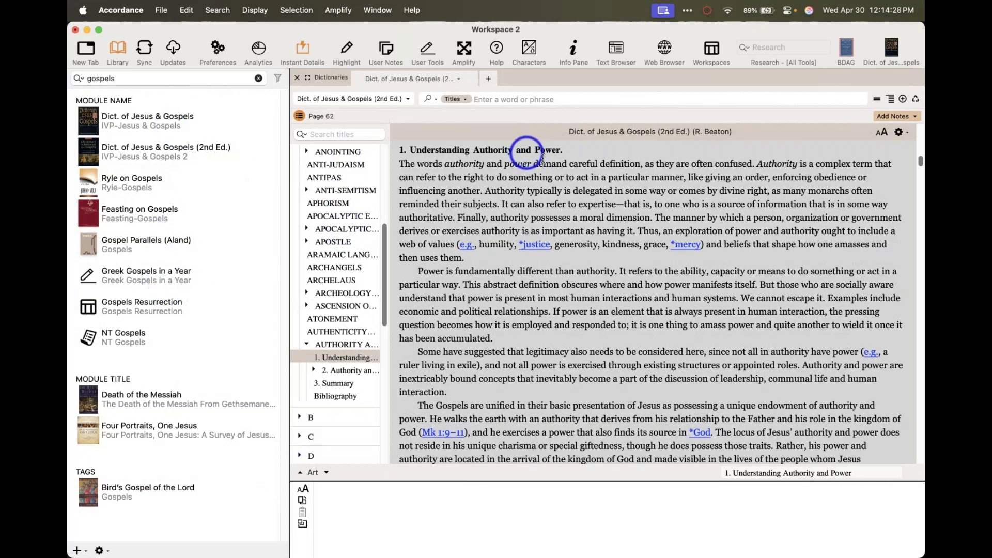
{"action": "left_click", "coordinate": [118, 51]}
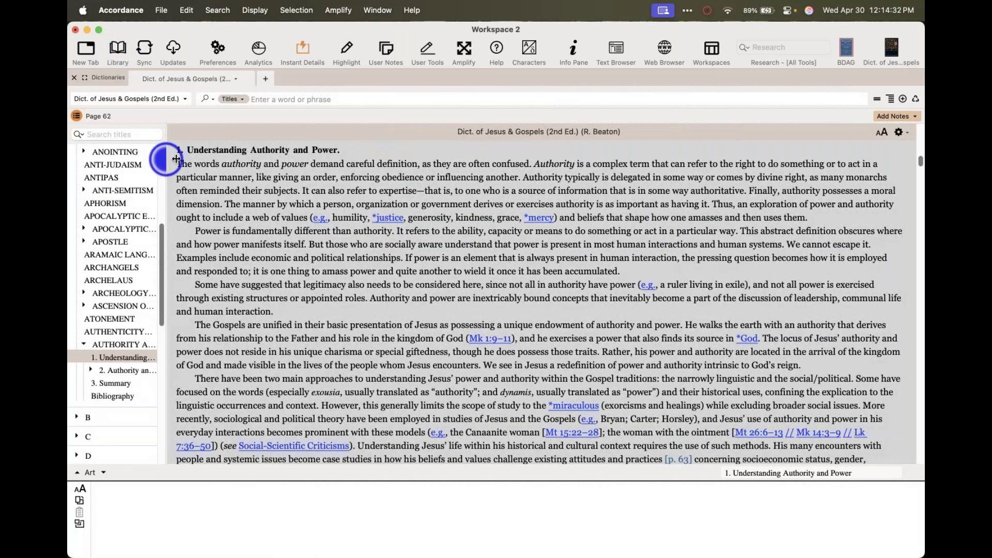
{"action": "mouse_move", "coordinate": [199, 159]}
{"action": "left_mouse_down"}
{"action": "mouse_move", "coordinate": [266, 156]}
{"action": "mouse_move", "coordinate": [217, 167]}
{"action": "left_mouse_up"}
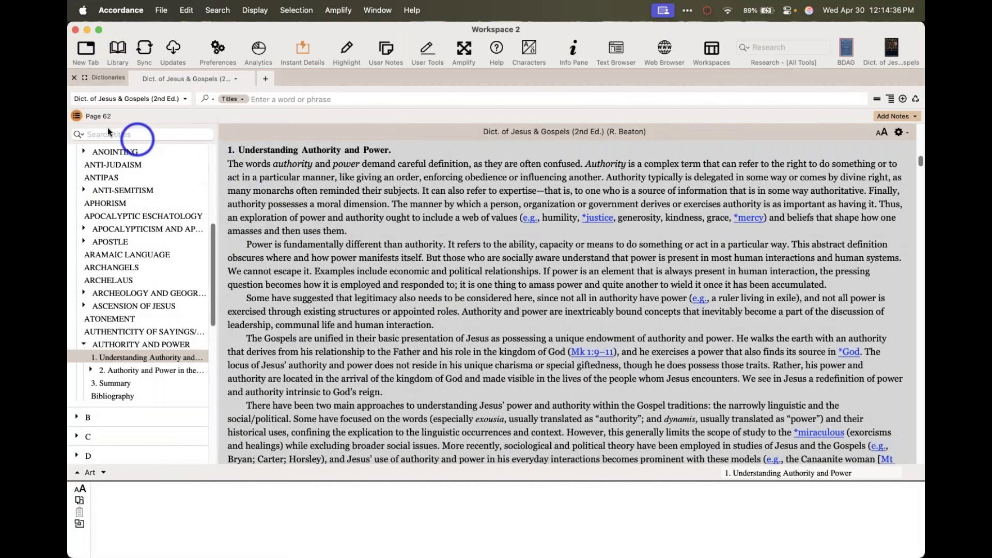
Turn the table of contents off and on again, and look over the letter headings after A
{"action": "left_click", "coordinate": [76, 116]}
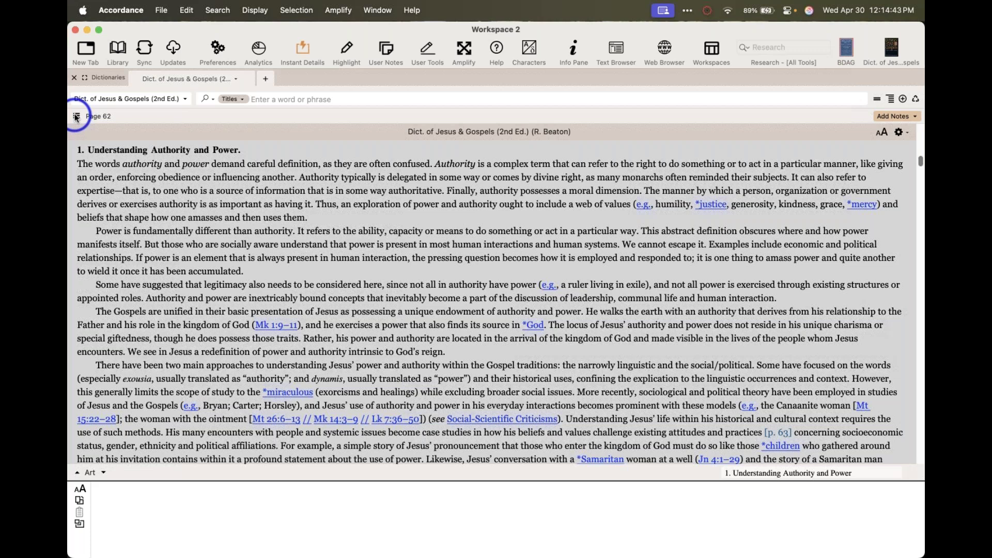
{"action": "left_click", "coordinate": [76, 115]}
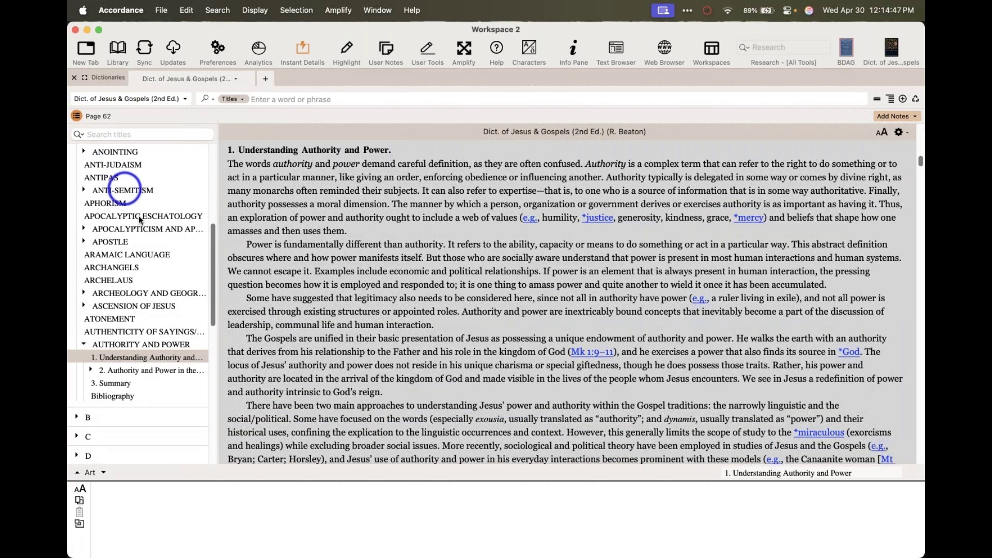
{"action": "scroll", "coordinate": [141, 263], "scroll_direction": "down", "scroll_amount": 8}
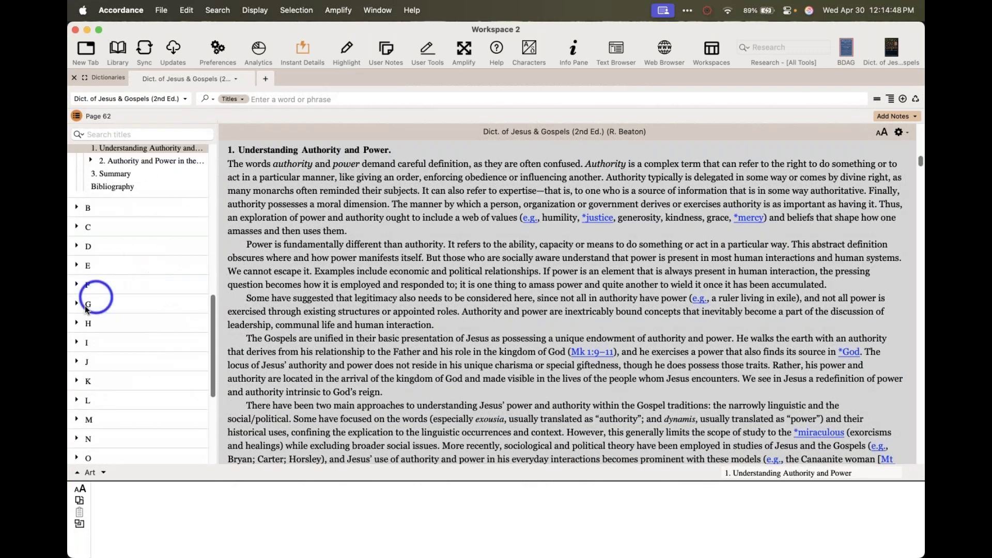
Expand the G section of the contents, open the GETHSEMANE entry and expand its subsections
{"action": "left_click", "coordinate": [85, 304]}
{"action": "scroll", "coordinate": [137, 307], "scroll_direction": "down", "scroll_amount": 10}
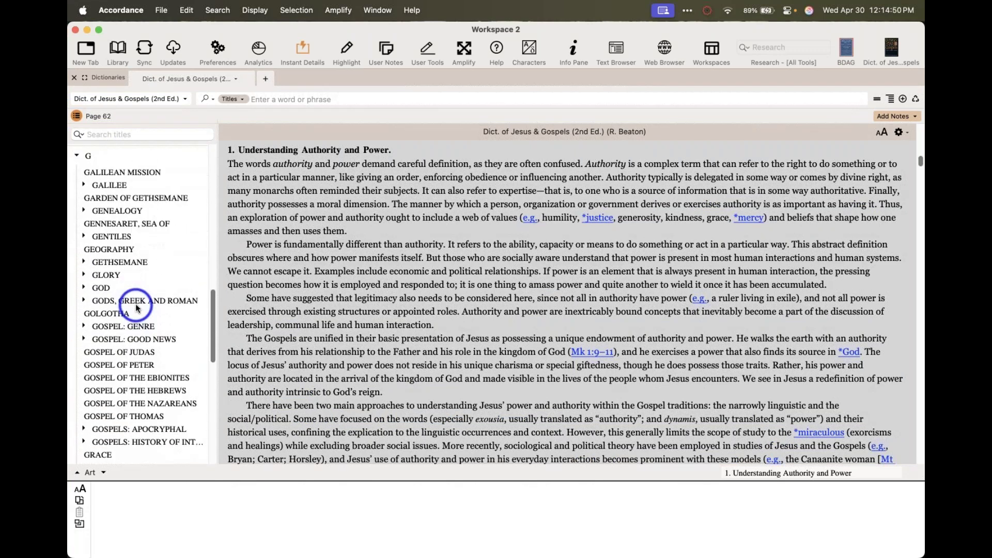
{"action": "scroll", "coordinate": [137, 307], "scroll_direction": "down", "scroll_amount": 5}
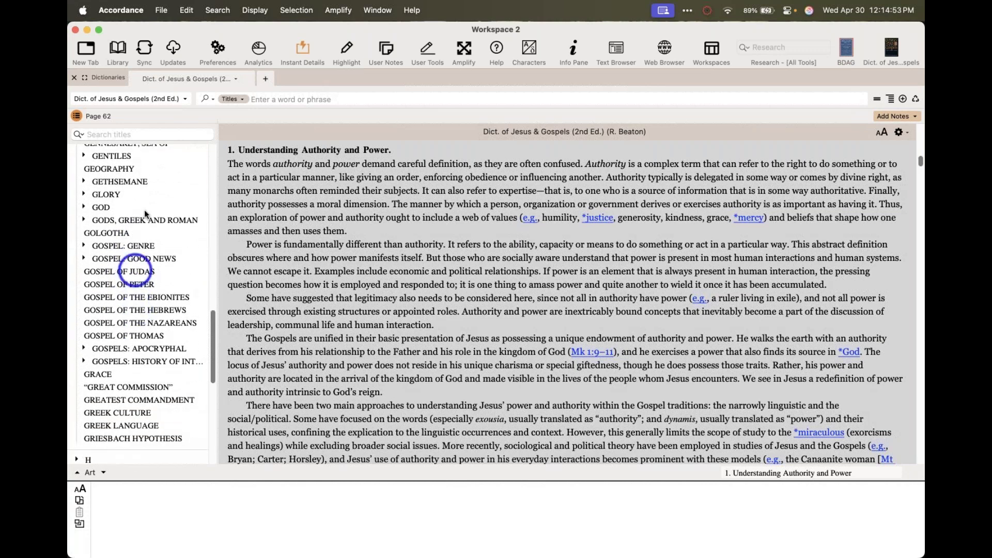
{"action": "left_click", "coordinate": [144, 182]}
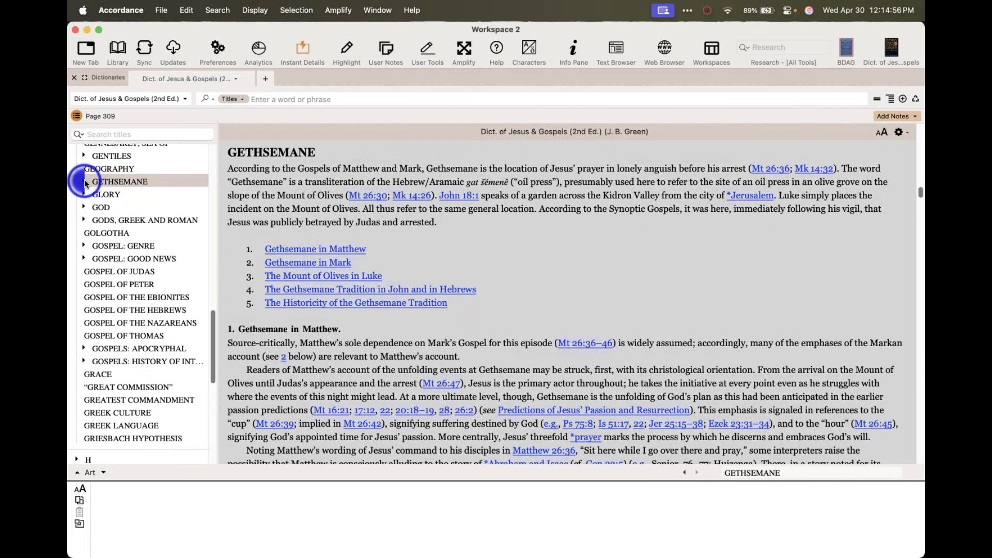
{"action": "left_click", "coordinate": [84, 182]}
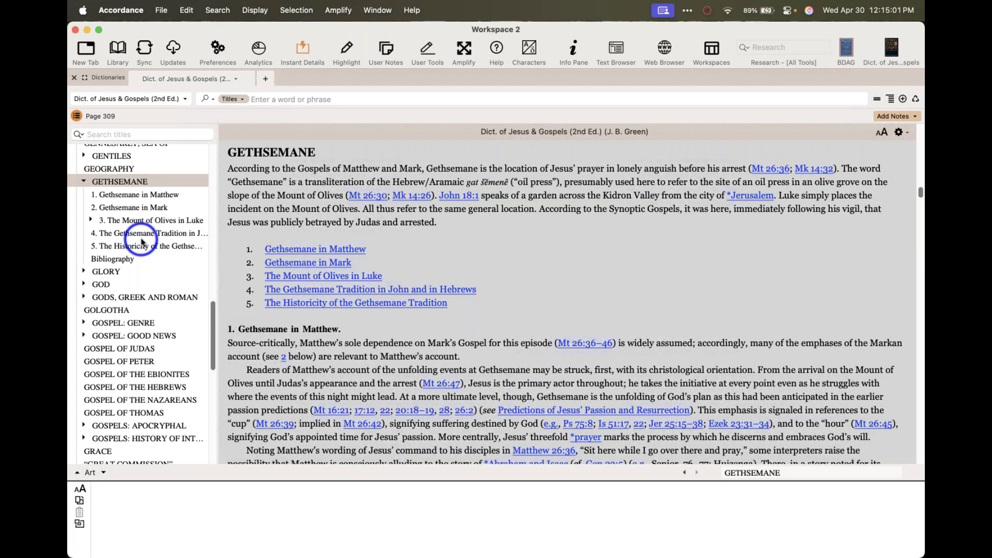
Switch to the handout in Preview, select the line on browsing entry organization via the contents sidebar, and return to Accordance
{"action": "key", "text": "super+Tab"}
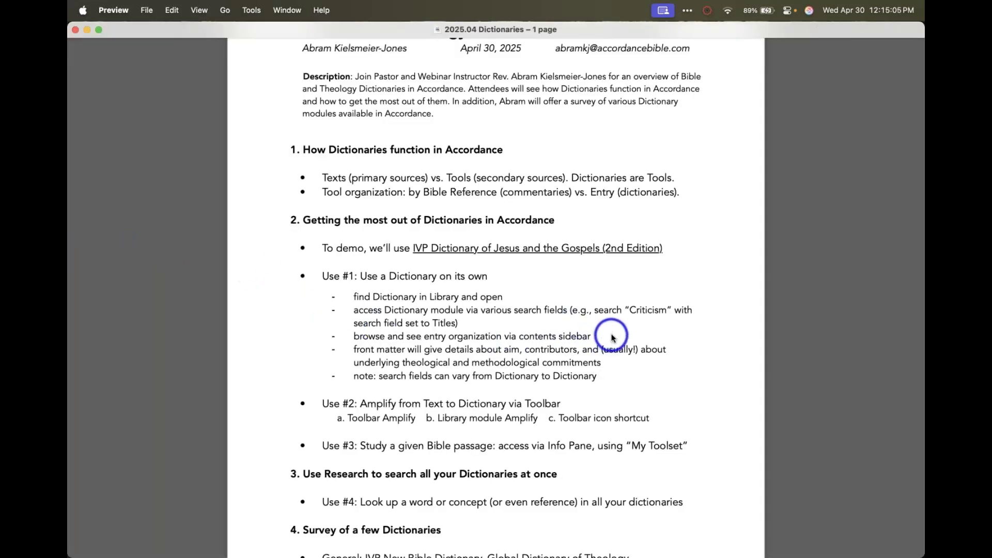
{"action": "left_click_drag", "start_coordinate": [556, 335], "coordinate": [602, 333]}
{"action": "left_click", "coordinate": [333, 310]}
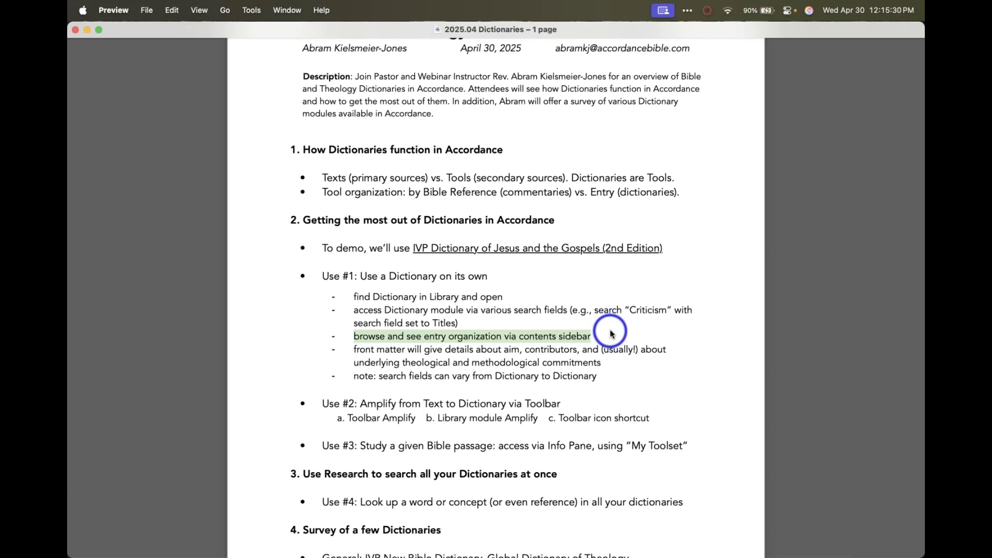
{"action": "key", "text": "super+Tab"}
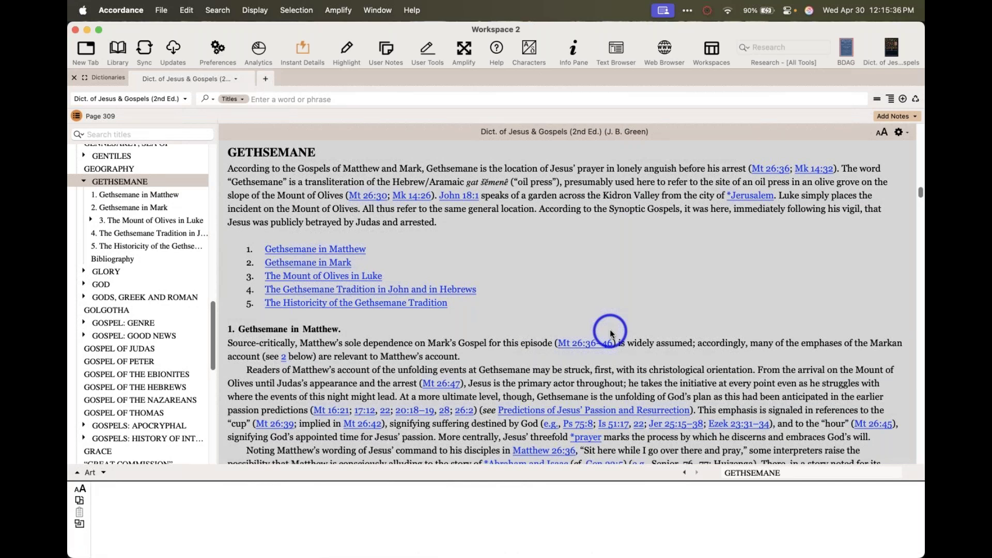
Expand the S section of the contents, open the SALVATION entry and collapse the section
{"action": "scroll", "coordinate": [131, 295], "scroll_direction": "down", "scroll_amount": 20}
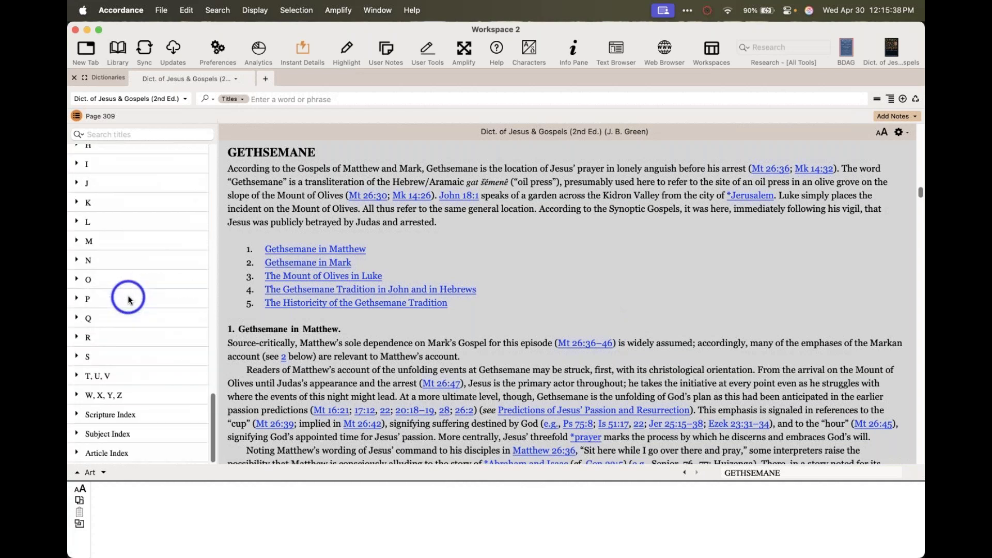
{"action": "left_click", "coordinate": [76, 356]}
{"action": "scroll", "coordinate": [111, 360], "scroll_direction": "down", "scroll_amount": 2}
{"action": "scroll", "coordinate": [111, 375], "scroll_direction": "down", "scroll_amount": 1}
{"action": "left_click", "coordinate": [111, 392]}
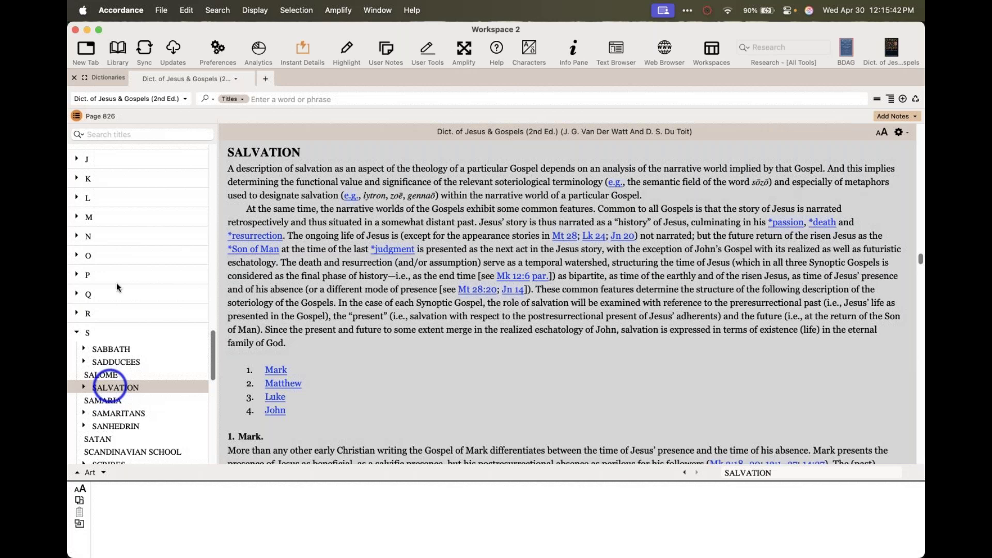
{"action": "left_click", "coordinate": [77, 333]}
Search the contents sidebar's titles for "salvation" and clear the search
{"action": "left_click", "coordinate": [132, 135]}
{"action": "type", "text": "salvation"}
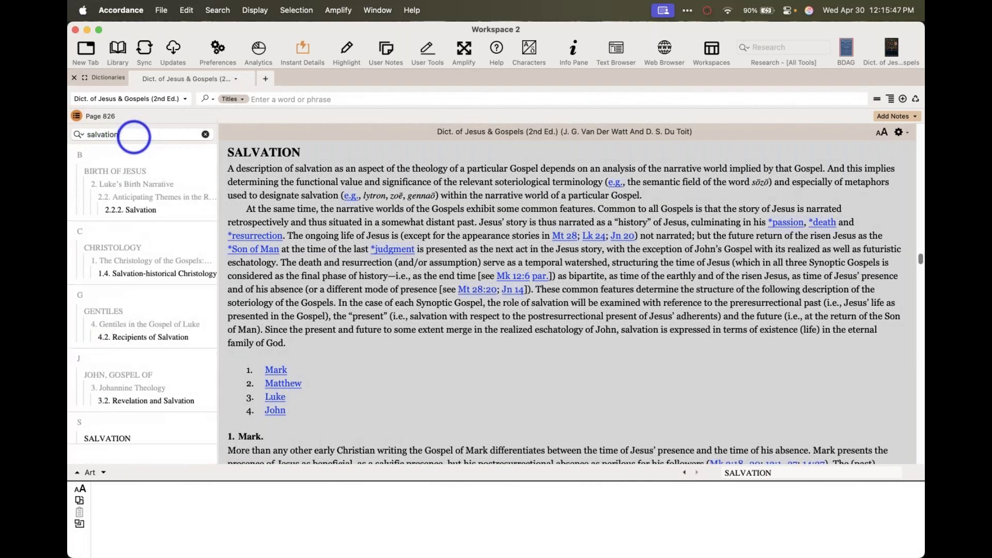
{"action": "key", "text": "BackSpace"}
{"action": "key", "text": "BackSpace"}
{"action": "key", "text": "BackSpace"}
{"action": "key", "text": "BackSpace"}
{"action": "key", "text": "BackSpace"}
{"action": "key", "text": "BackSpace"}
{"action": "key", "text": "BackSpace"}
{"action": "key", "text": "BackSpace"}
{"action": "key", "text": "BackSpace"}
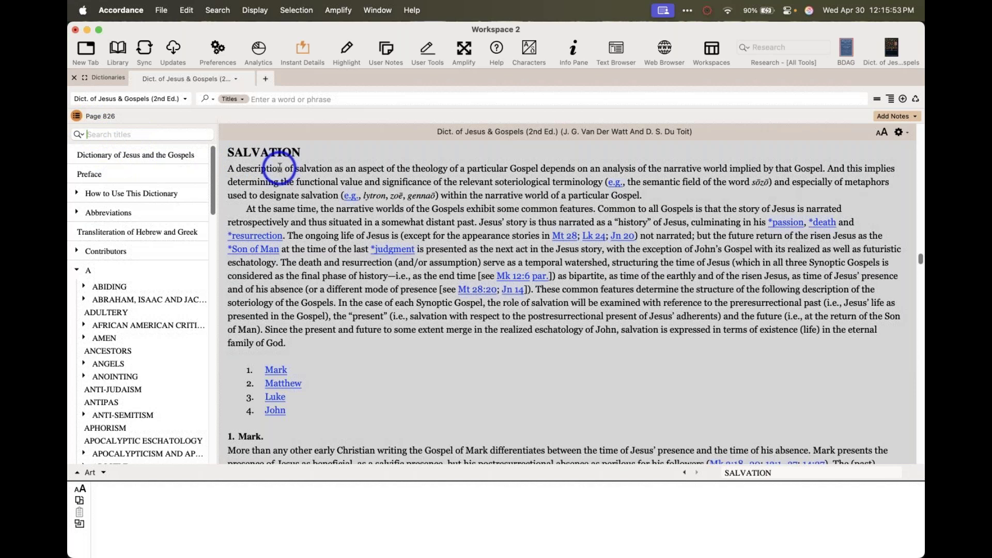
Go to the dictionary's title page and hide the table of contents
{"action": "key", "text": "Home"}
{"action": "left_click", "coordinate": [76, 116]}
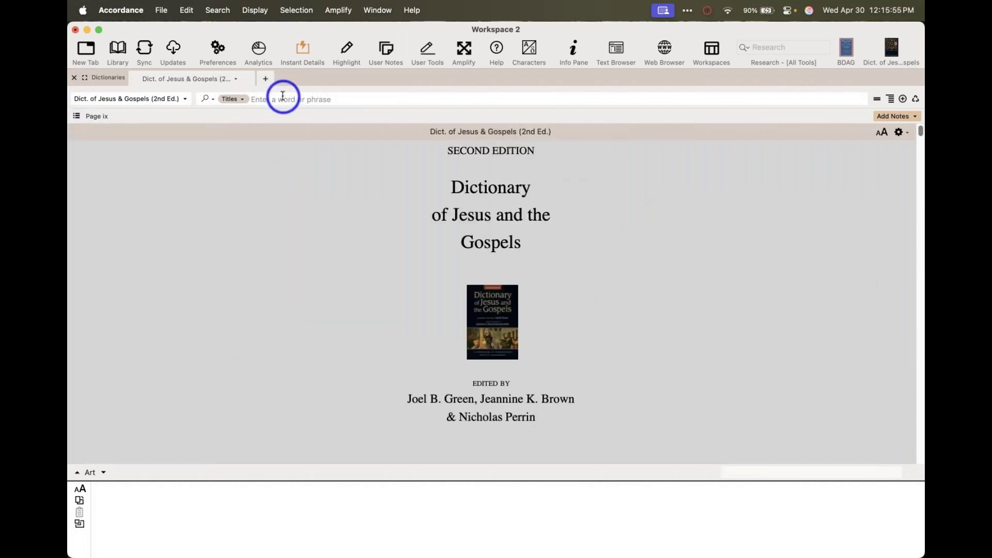
Look over the search fields the dictionary offers, keeping Titles selected
{"action": "left_click", "coordinate": [265, 97]}
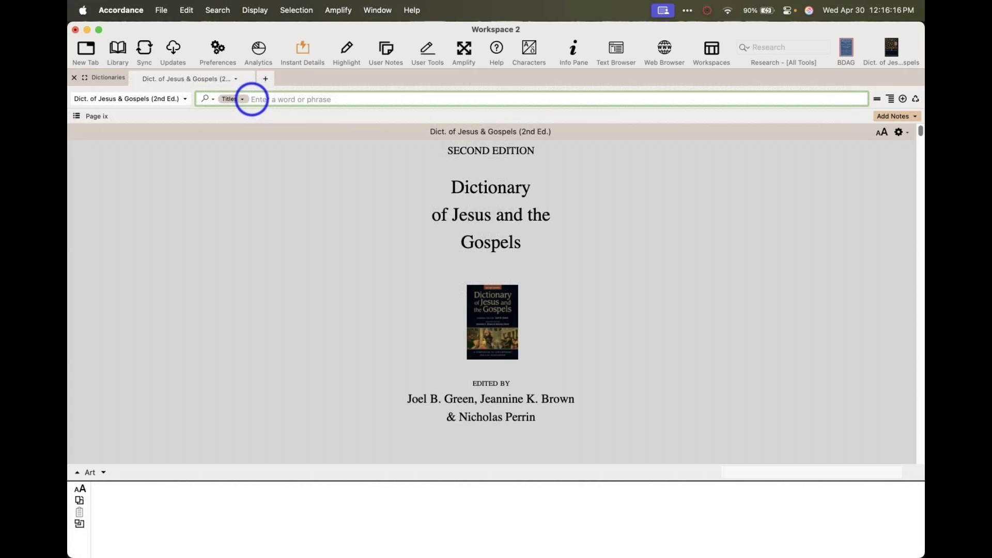
{"action": "left_click", "coordinate": [242, 99]}
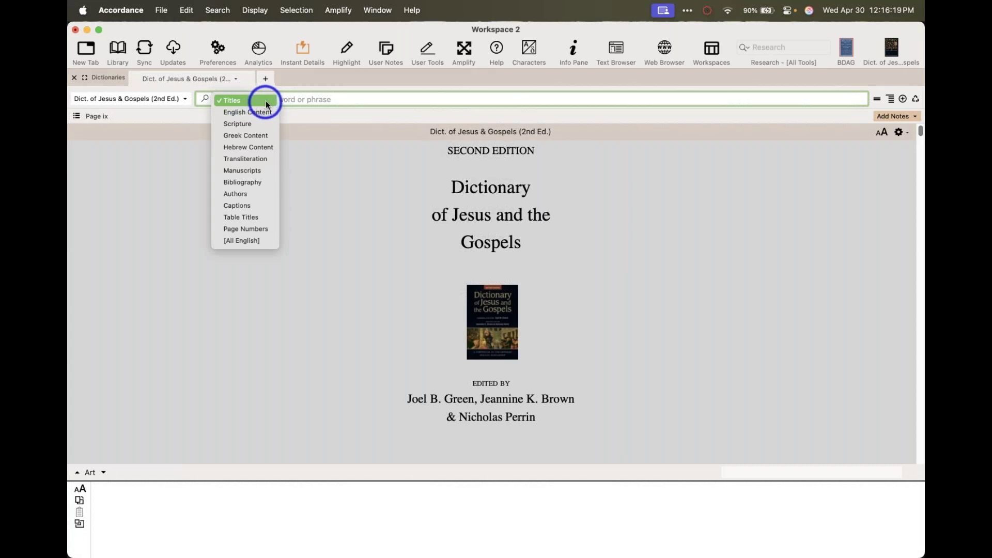
{"action": "left_click", "coordinate": [265, 100]}
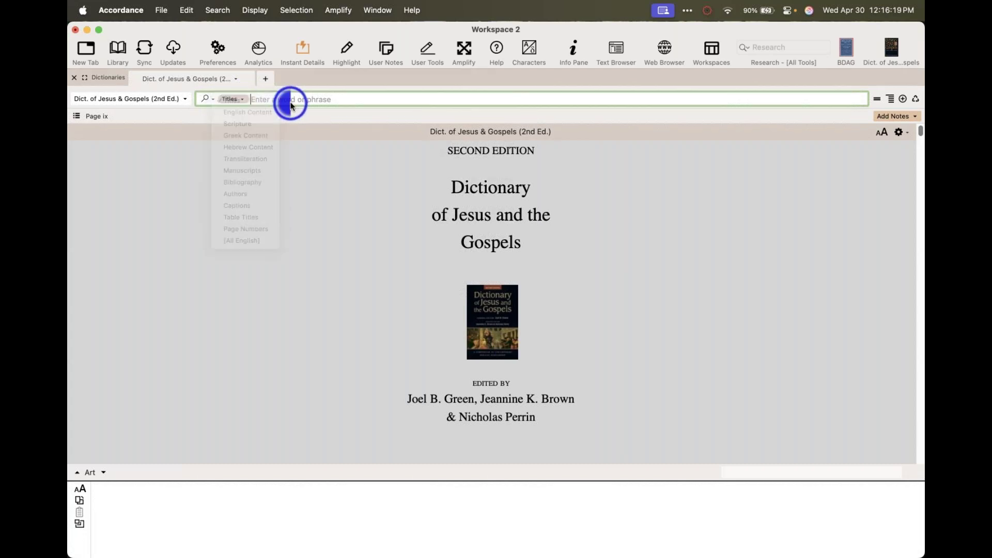
{"action": "left_click", "coordinate": [242, 98]}
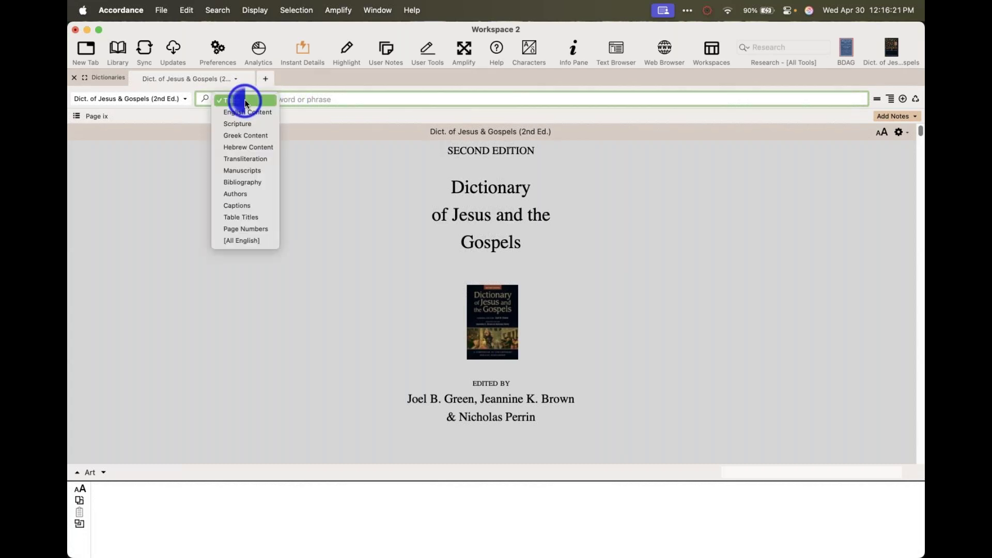
{"action": "left_click", "coordinate": [302, 102]}
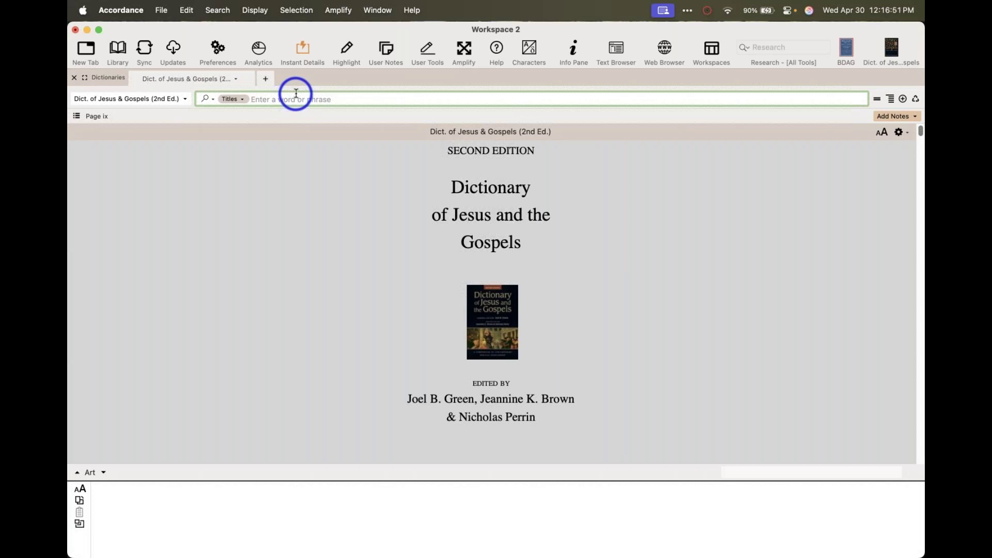
Search the dictionary's Greek Content field for αγαπαω and view the hit in its bibliography paragraph
{"action": "left_click", "coordinate": [231, 99]}
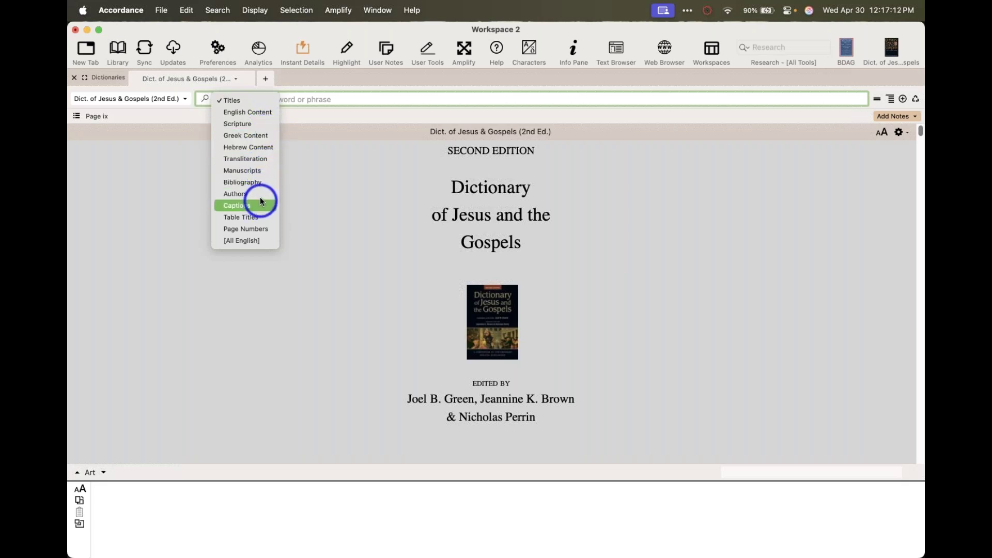
{"action": "left_click", "coordinate": [254, 138]}
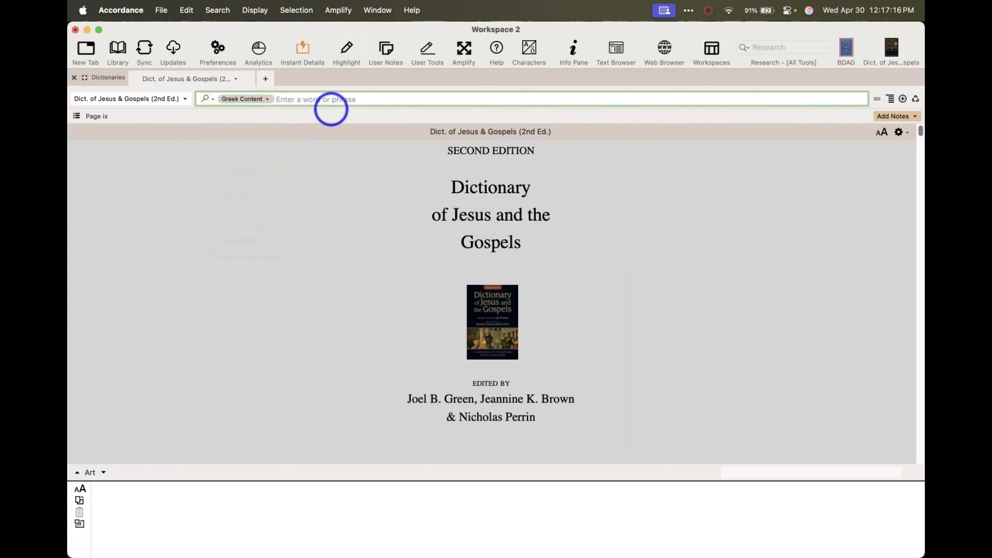
{"action": "type", "text": "αγ"}
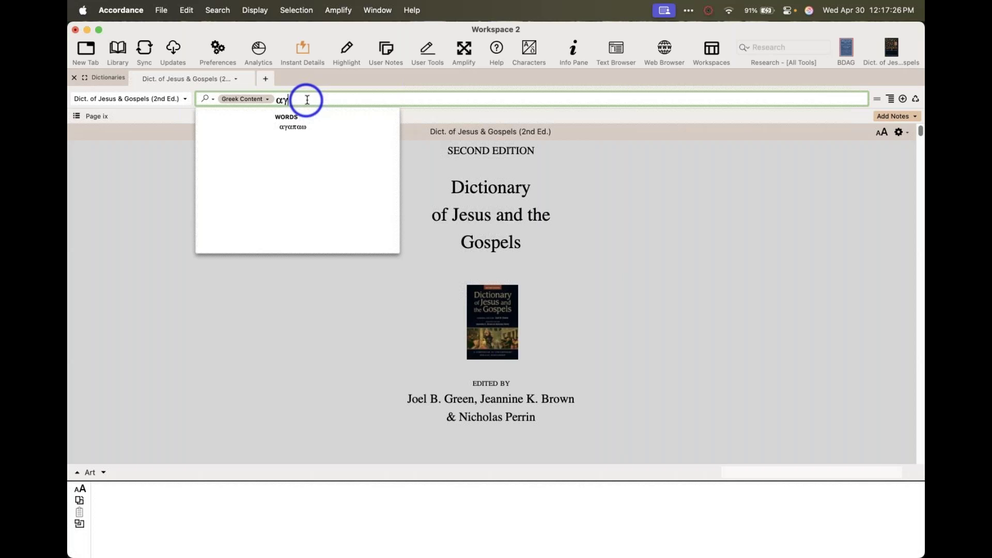
{"action": "left_click", "coordinate": [304, 126]}
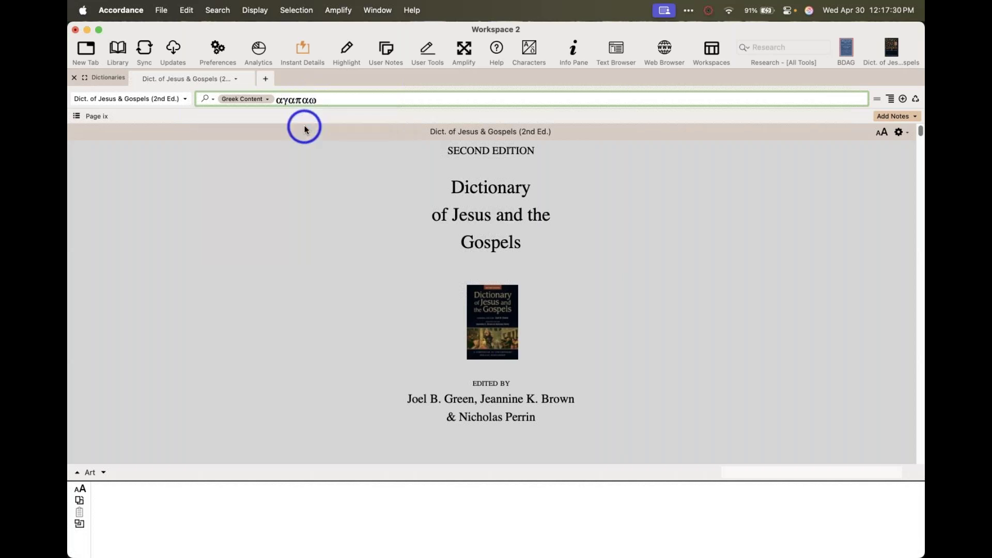
{"action": "key", "text": "Return"}
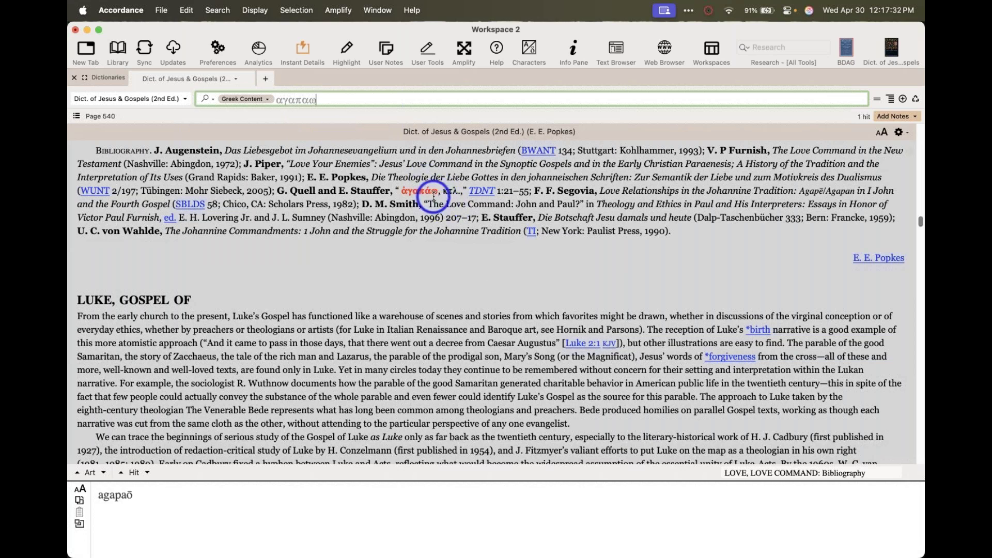
{"action": "scroll", "coordinate": [378, 202], "scroll_direction": "up", "scroll_amount": 1}
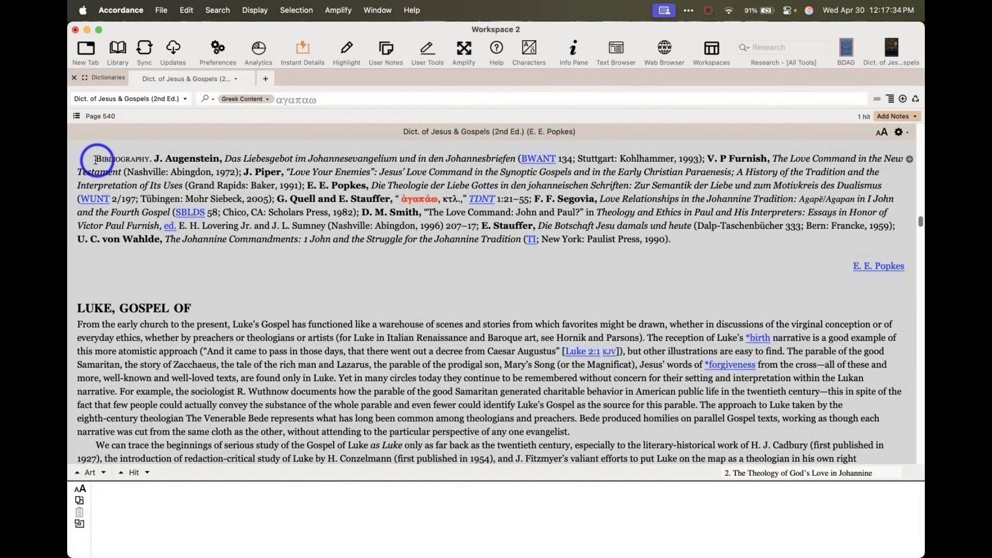
Review the available search fields and set the search field back to Titles
{"action": "left_click", "coordinate": [251, 100]}
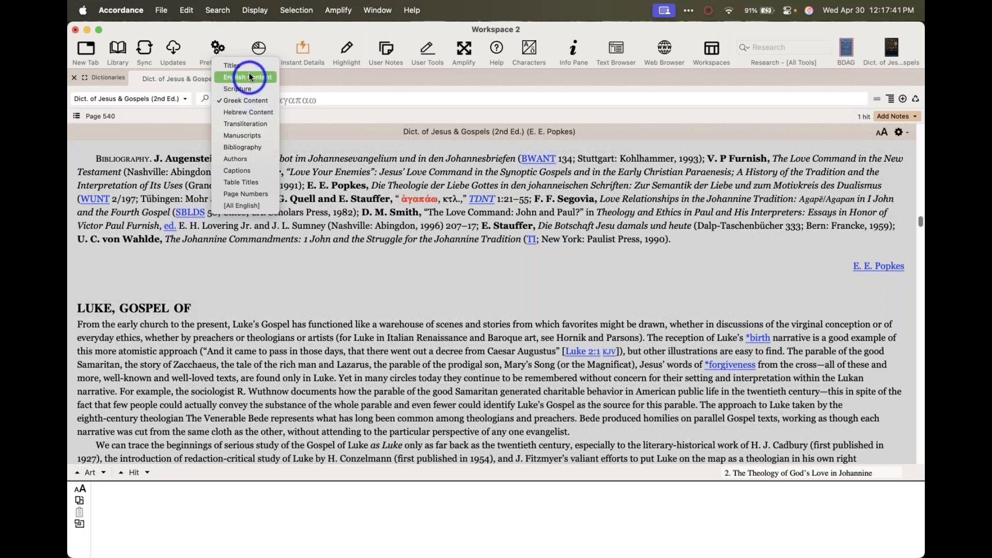
{"action": "left_click", "coordinate": [297, 90]}
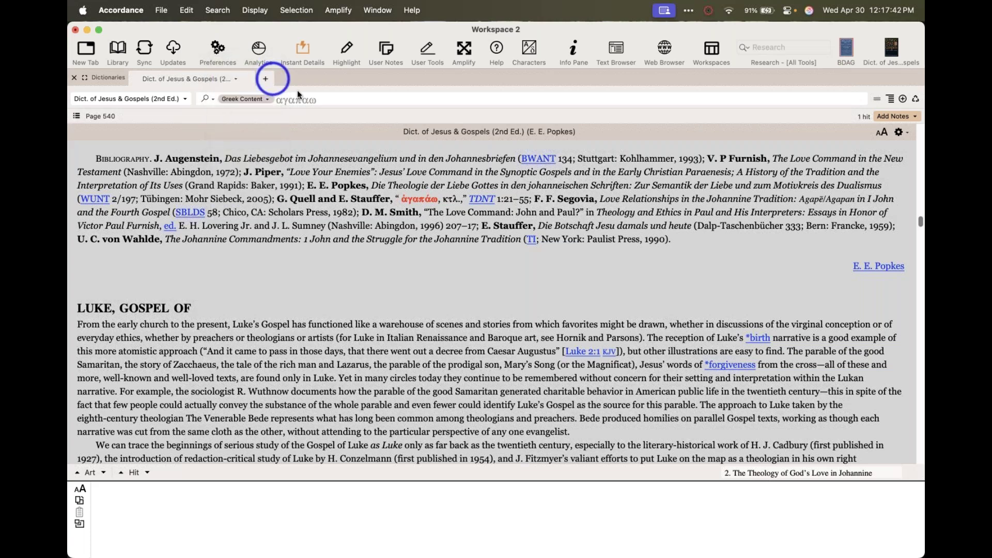
{"action": "left_click", "coordinate": [230, 101]}
Switch to the handout in Preview, select the line about accessing the dictionary via various search fields, and return to Accordance
{"action": "key", "text": "super+Tab"}
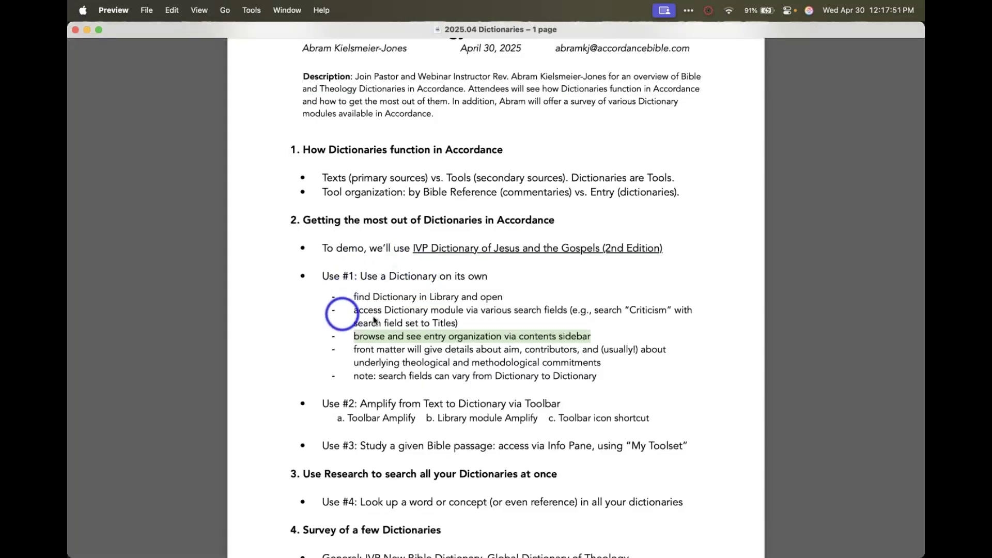
{"action": "left_click", "coordinate": [468, 326]}
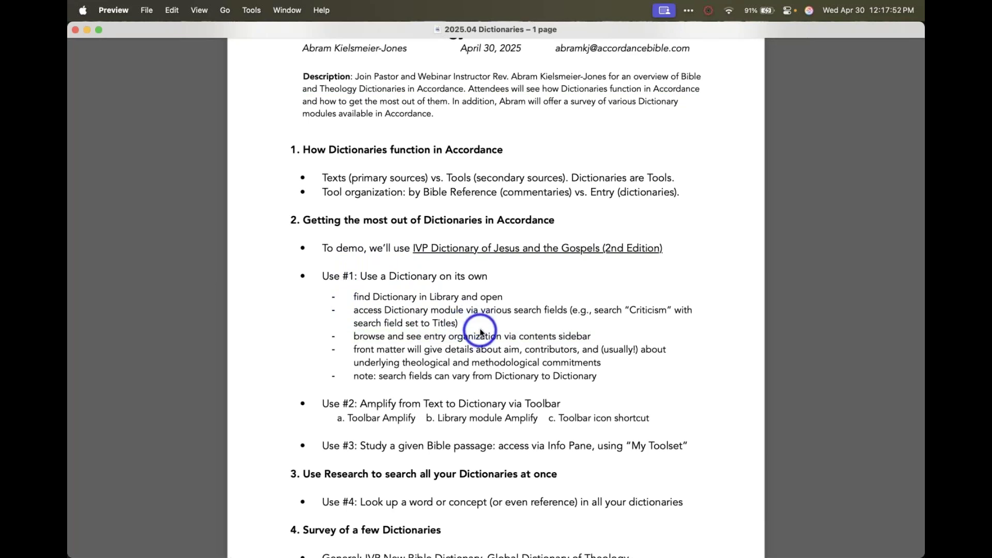
{"action": "left_click_drag", "start_coordinate": [353, 311], "coordinate": [458, 324]}
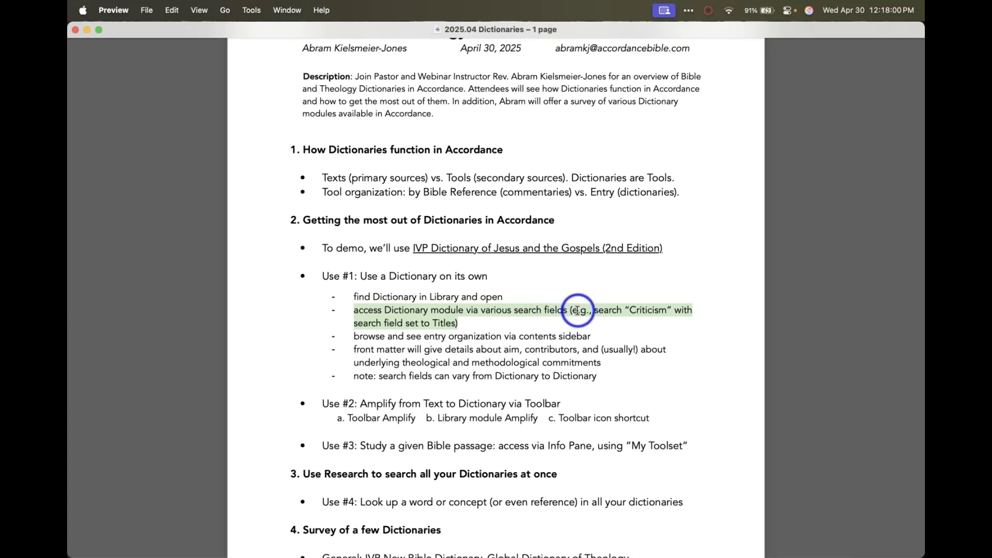
{"action": "key", "text": "super+Tab"}
Search the dictionary's Titles field for "Salvation" and show the table of contents beside the entry
{"action": "left_click", "coordinate": [236, 100]}
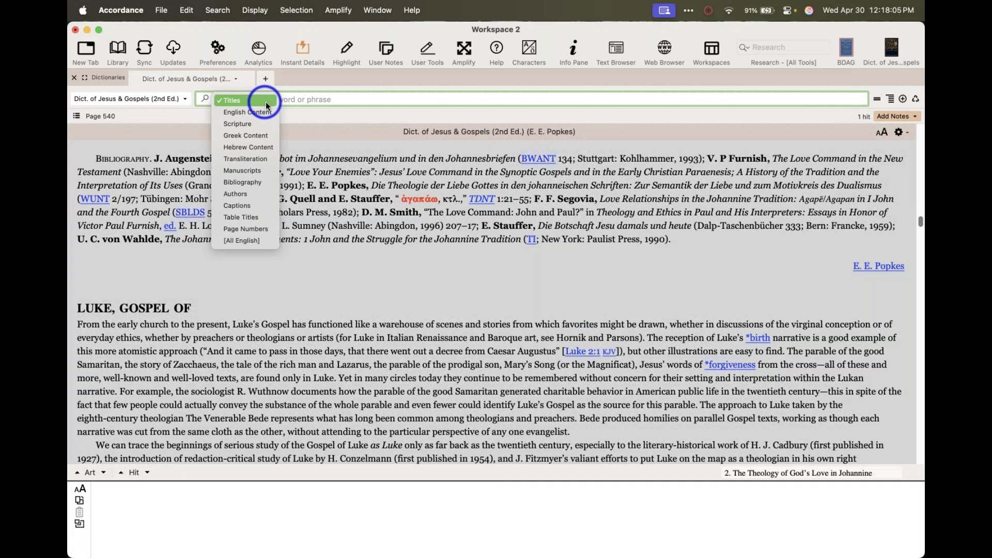
{"action": "left_click", "coordinate": [321, 98]}
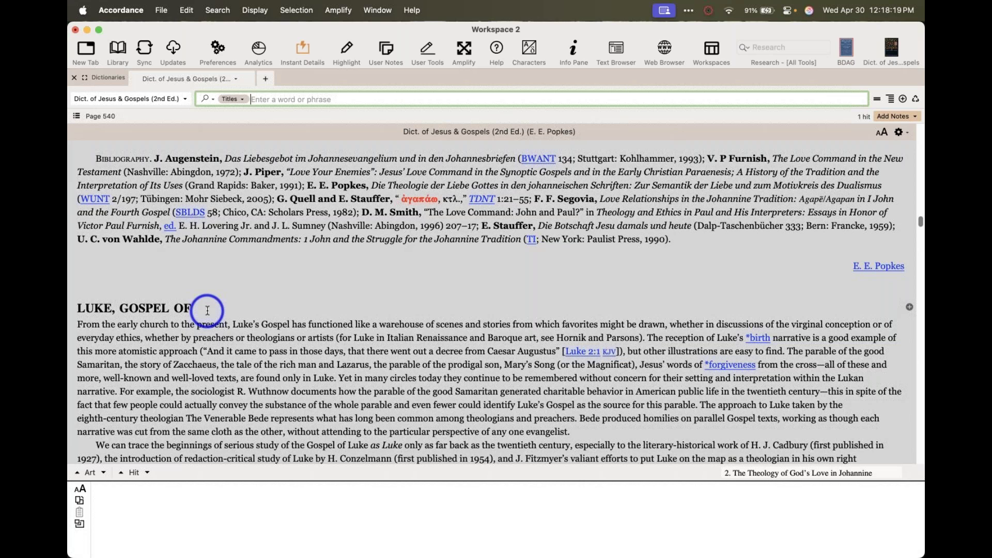
{"action": "type", "text": "salv"}
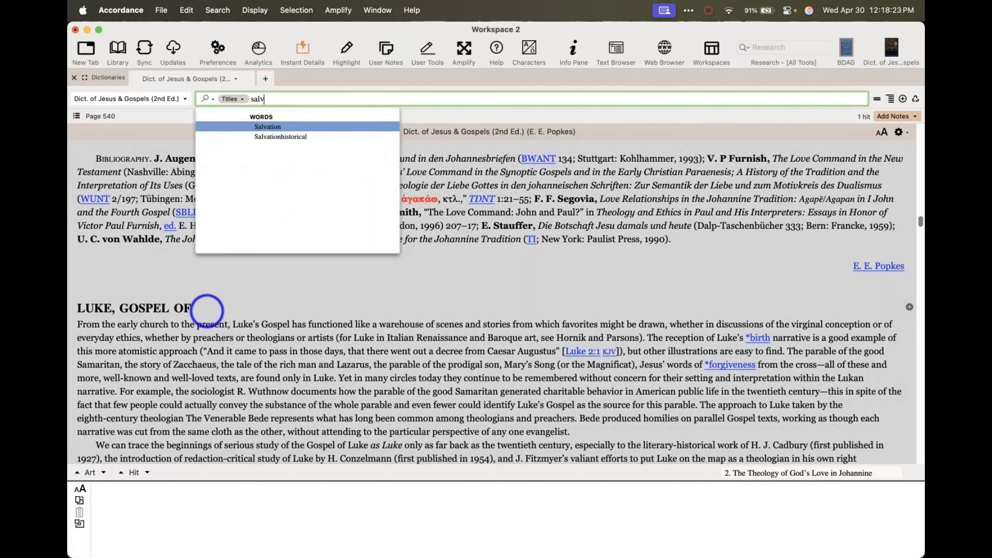
{"action": "key", "text": "BackSpace"}
{"action": "key", "text": "BackSpace"}
{"action": "type", "text": "lv"}
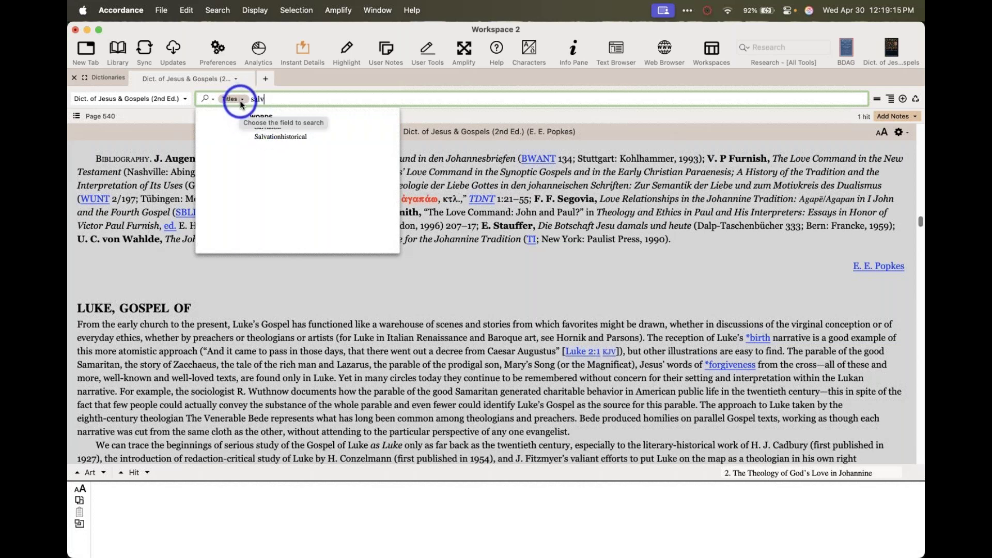
{"action": "left_click", "coordinate": [288, 126]}
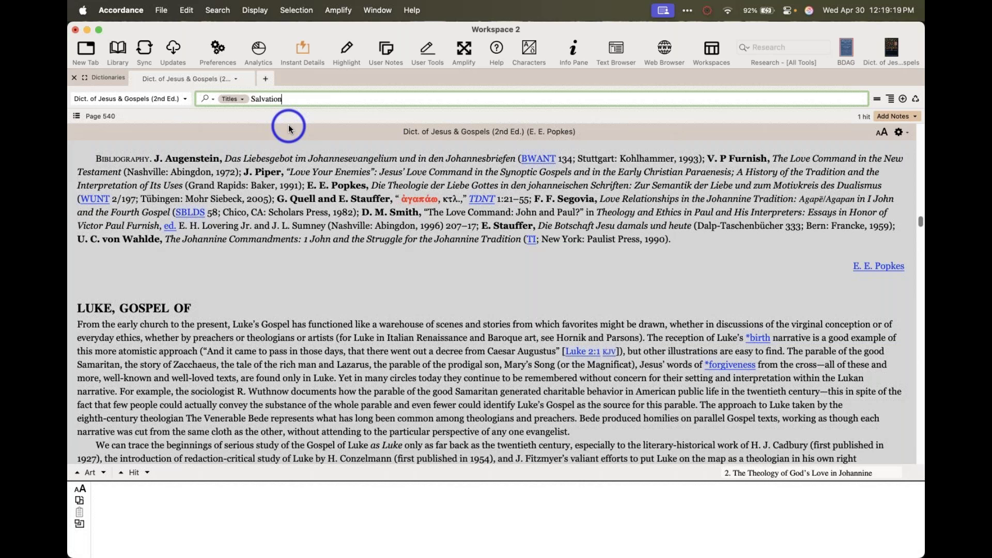
{"action": "key", "text": "Return"}
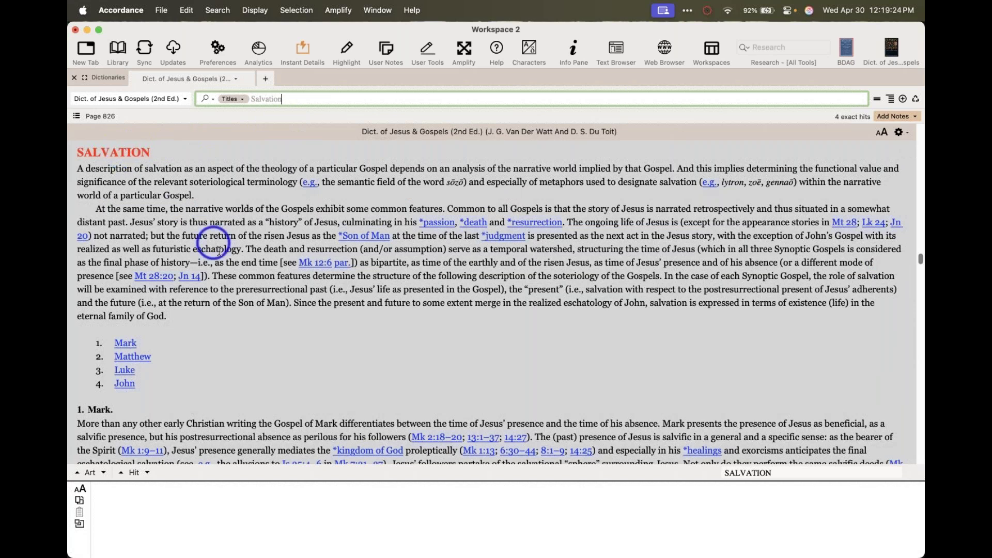
{"action": "left_click", "coordinate": [76, 115]}
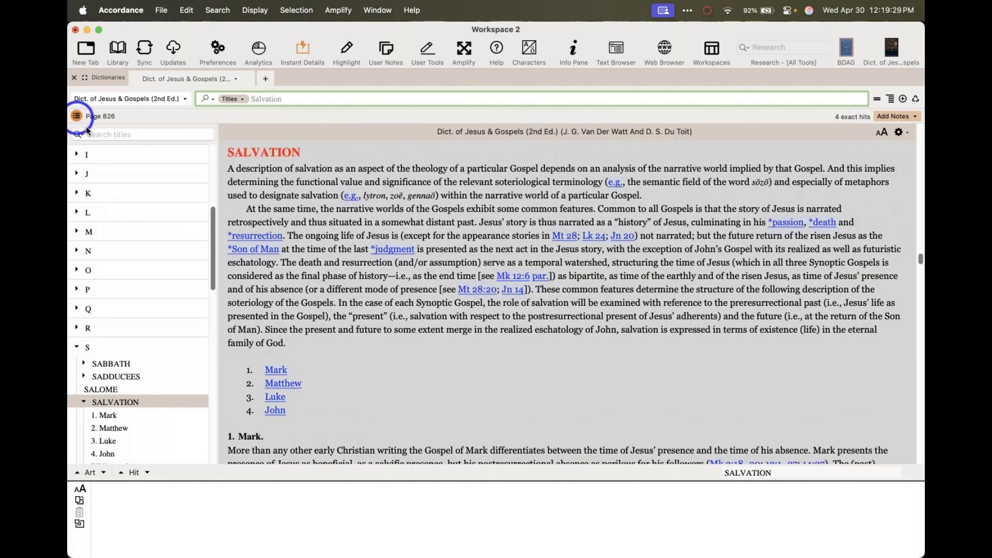
Examine the subtopics listed under SALVATION in the contents and the article's introduction with its linked outline
{"action": "scroll", "coordinate": [120, 209], "scroll_direction": "down", "scroll_amount": 1}
{"action": "scroll", "coordinate": [120, 209], "scroll_direction": "down", "scroll_amount": 6}
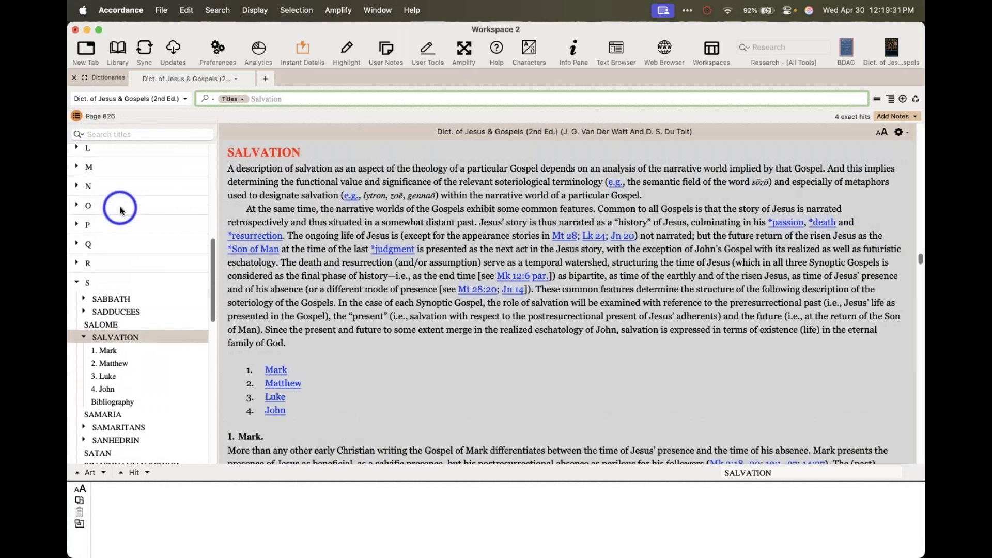
{"action": "scroll", "coordinate": [121, 209], "scroll_direction": "down", "scroll_amount": 1}
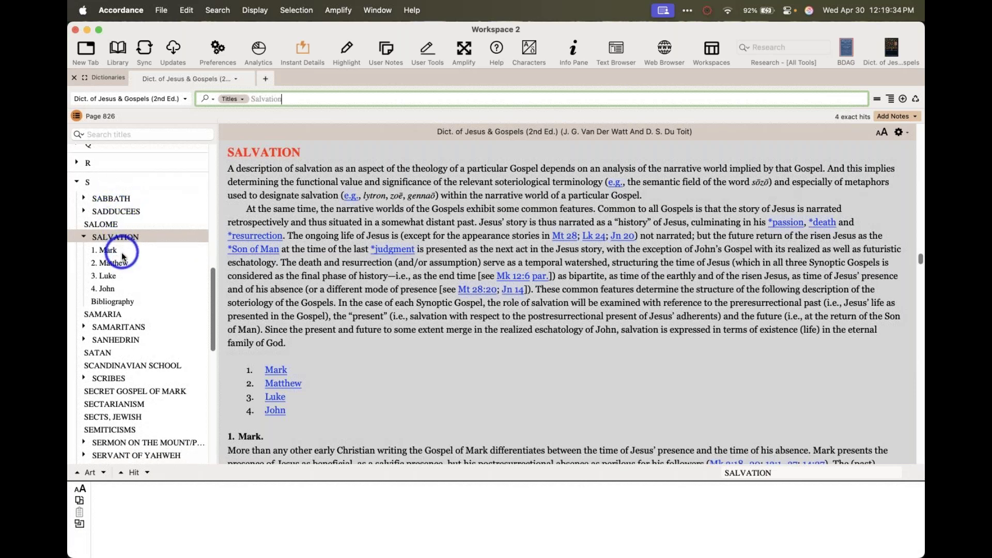
{"action": "left_click", "coordinate": [403, 381]}
{"action": "scroll", "coordinate": [404, 381], "scroll_direction": "down", "scroll_amount": 5}
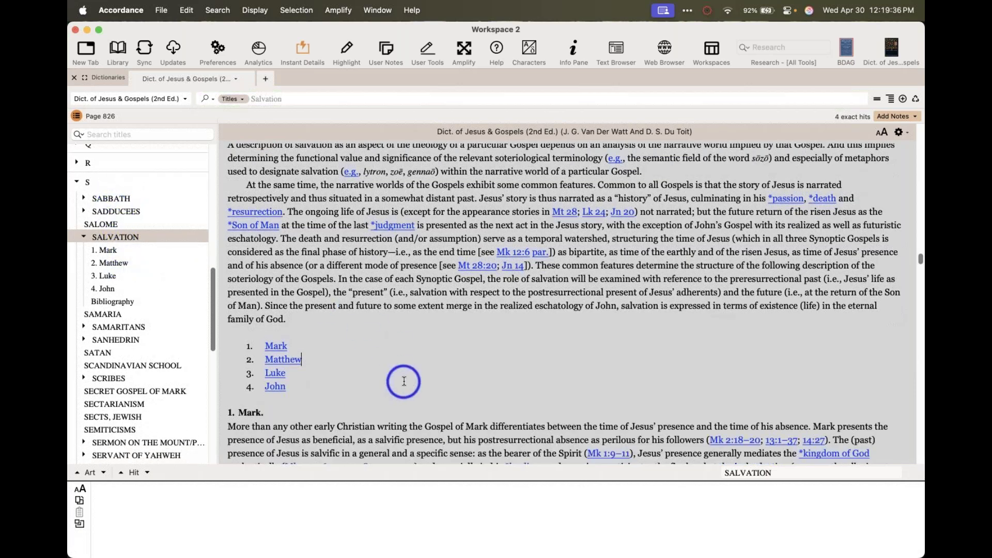
{"action": "scroll", "coordinate": [403, 381], "scroll_direction": "down", "scroll_amount": 5}
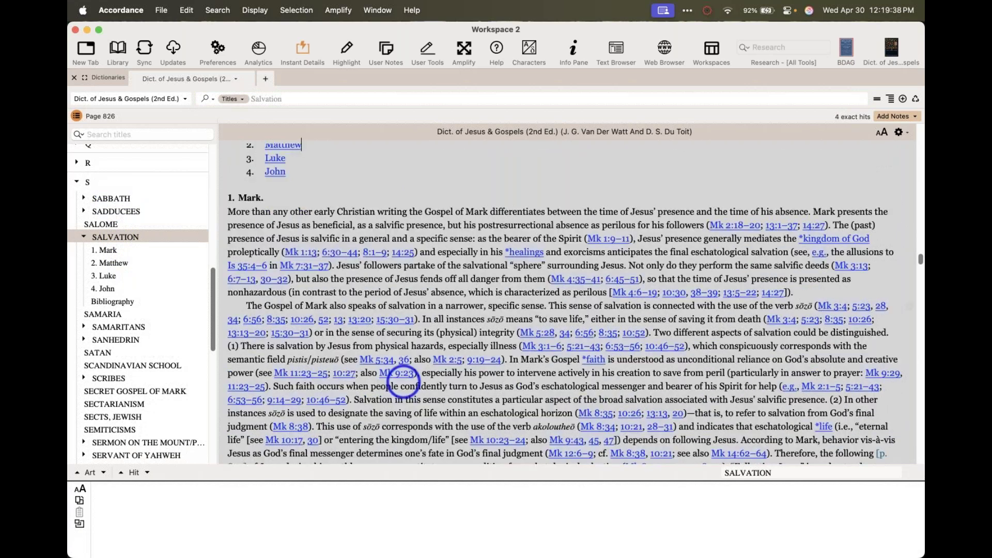
{"action": "scroll", "coordinate": [403, 381], "scroll_direction": "up", "scroll_amount": 10}
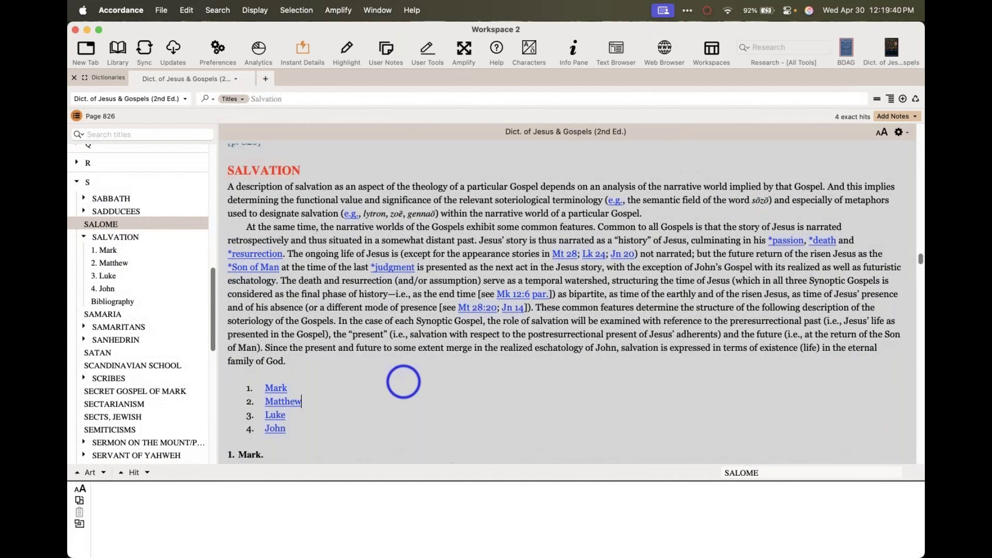
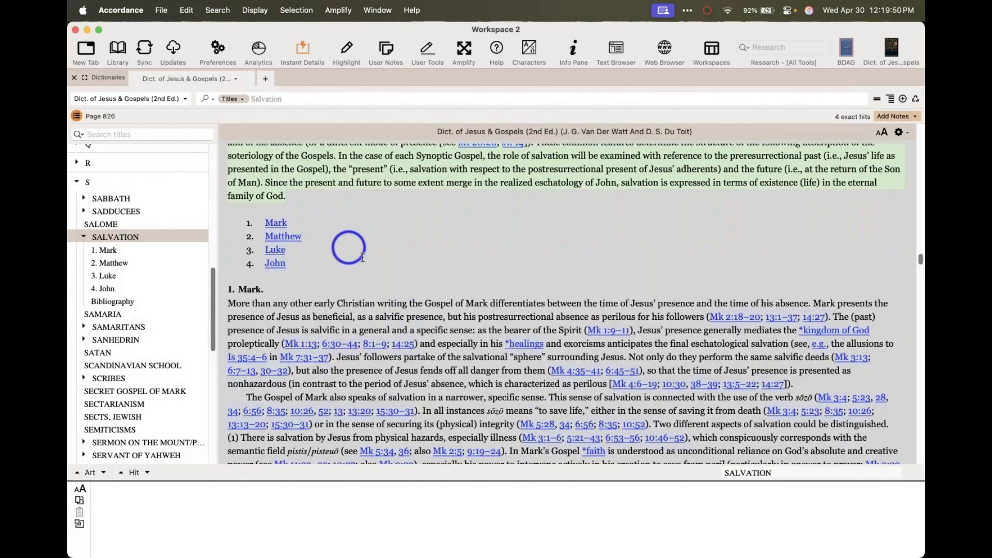
Read through the Mark and Matthew sections of the Salvation article, view the John section, and return to the article's start
{"action": "scroll", "coordinate": [371, 260], "scroll_direction": "down", "scroll_amount": 3}
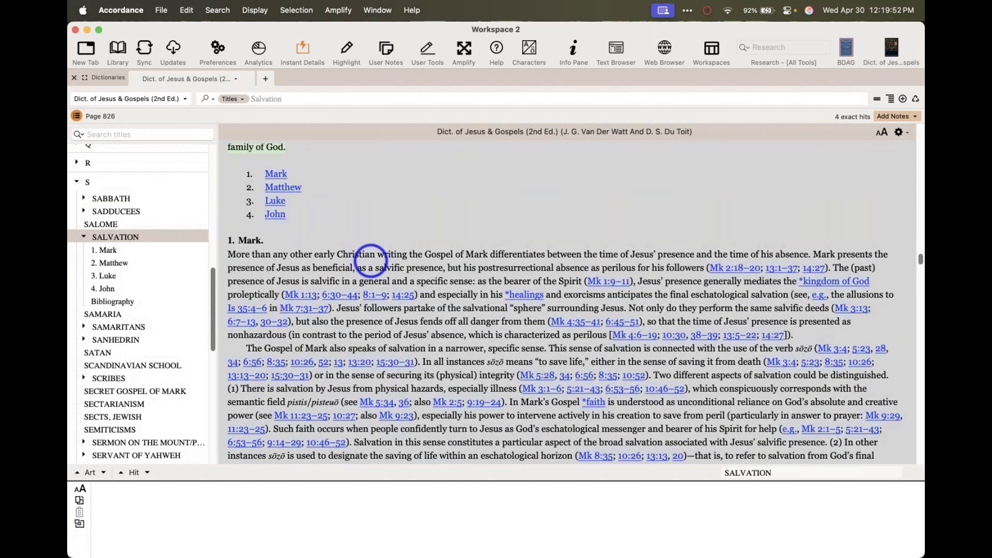
{"action": "scroll", "coordinate": [370, 262], "scroll_direction": "down", "scroll_amount": 5}
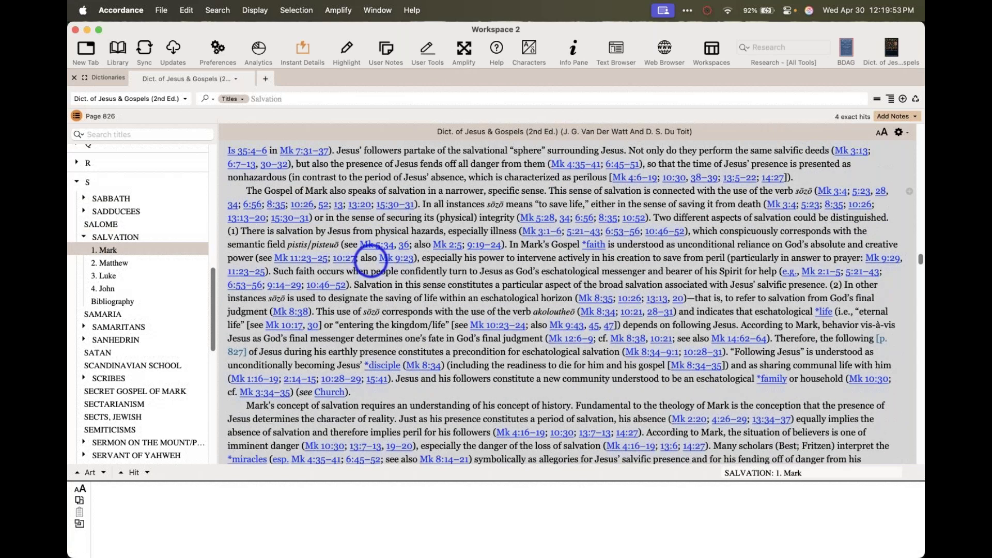
{"action": "scroll", "coordinate": [371, 256], "scroll_direction": "down", "scroll_amount": 1}
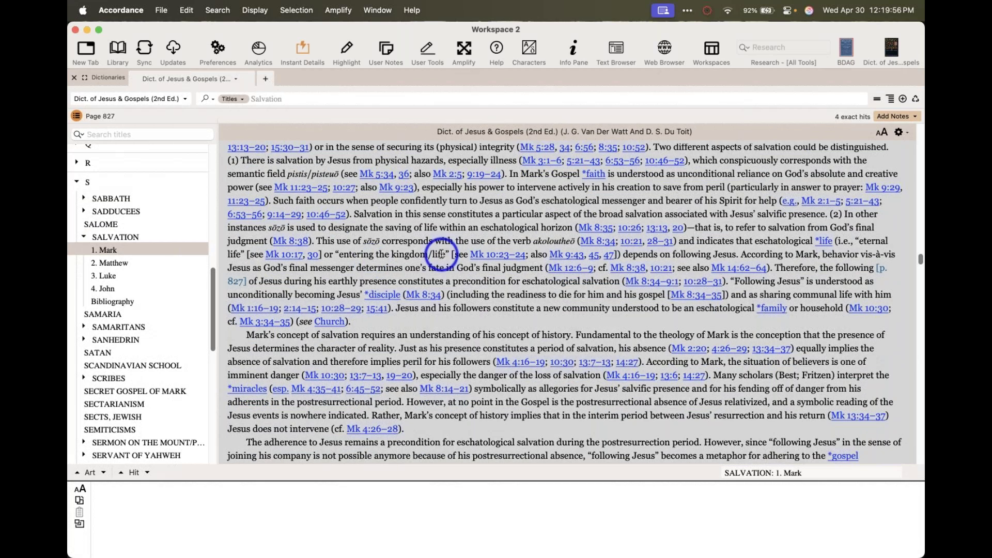
{"action": "scroll", "coordinate": [434, 255], "scroll_direction": "down", "scroll_amount": 5}
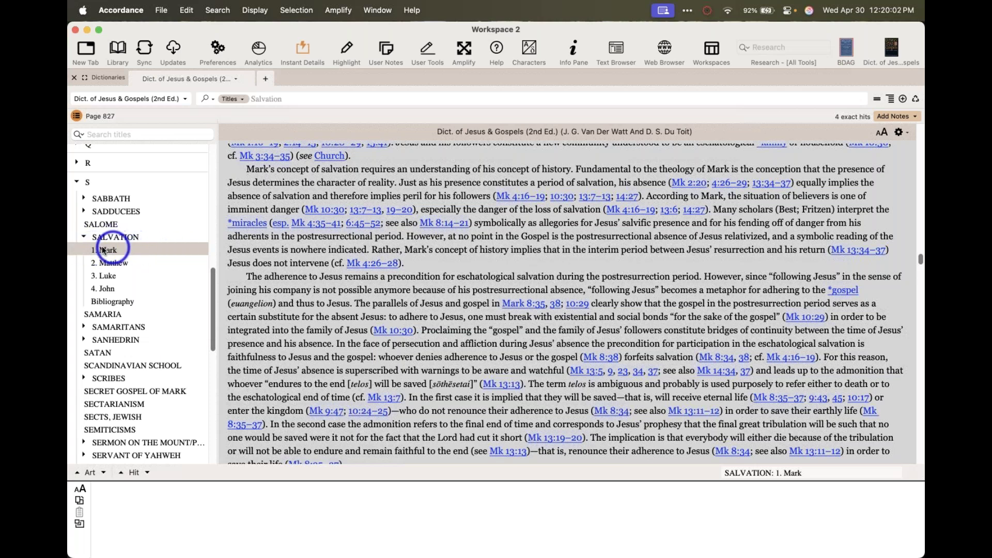
{"action": "scroll", "coordinate": [344, 289], "scroll_direction": "down", "scroll_amount": 3}
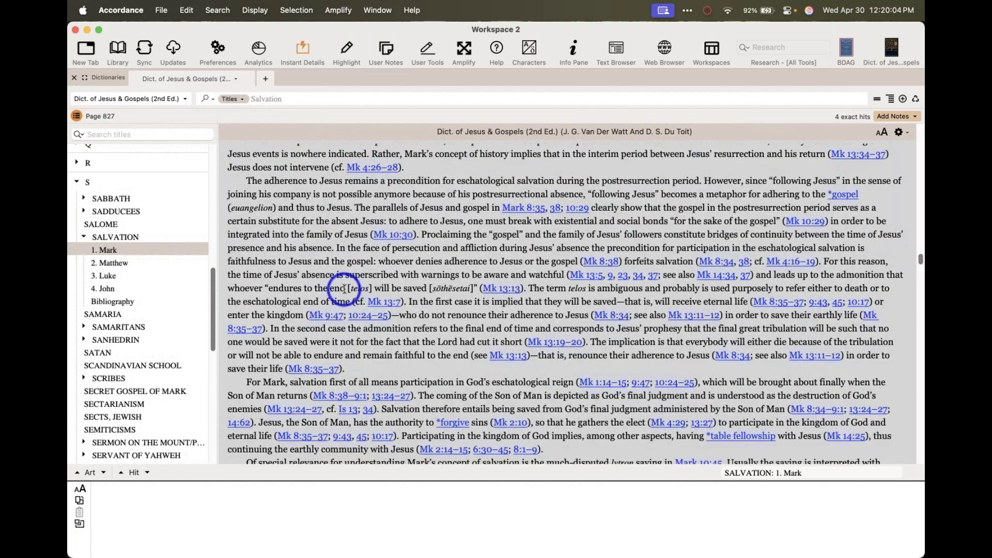
{"action": "scroll", "coordinate": [344, 288], "scroll_direction": "down", "scroll_amount": 8}
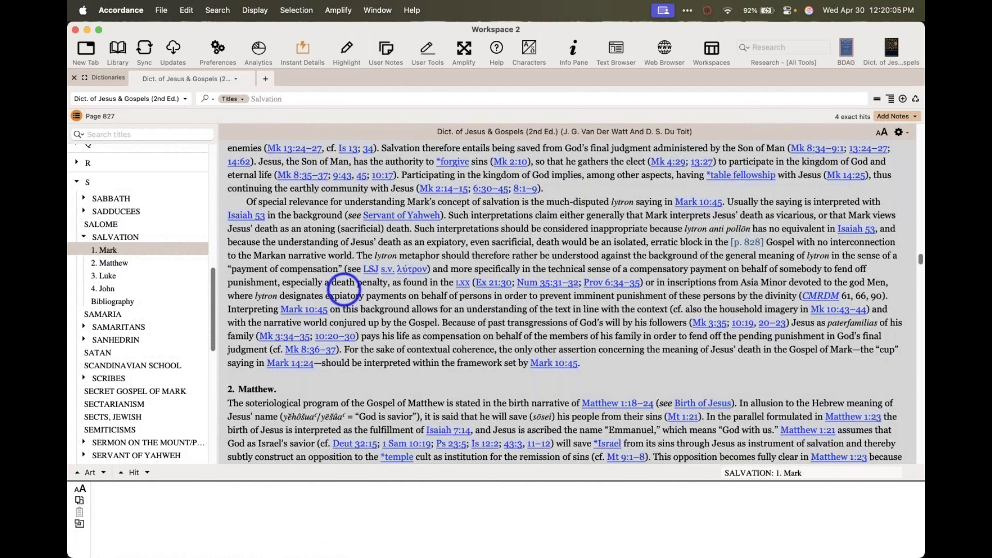
{"action": "scroll", "coordinate": [344, 289], "scroll_direction": "down", "scroll_amount": 8}
{"action": "scroll", "coordinate": [343, 287], "scroll_direction": "down", "scroll_amount": 10}
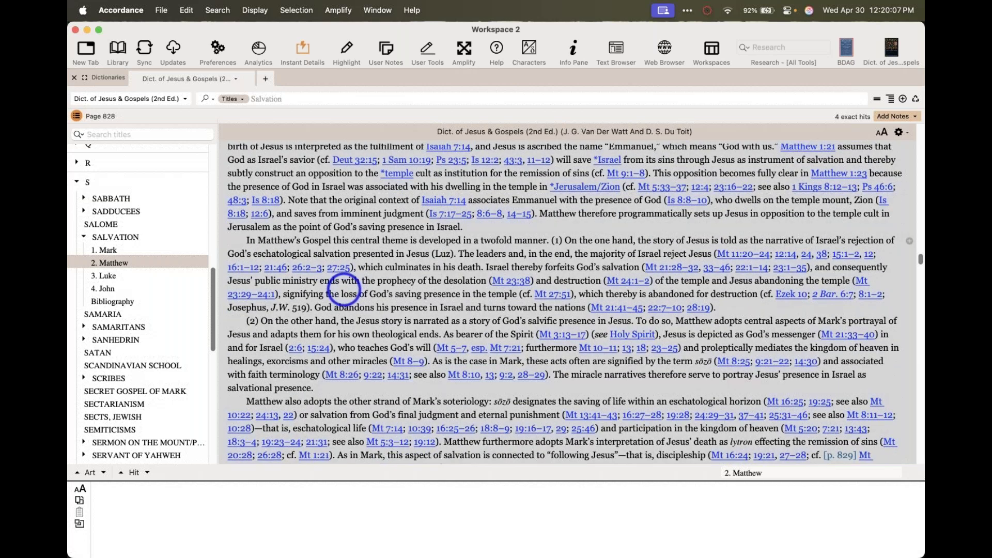
{"action": "left_click", "coordinate": [107, 288]}
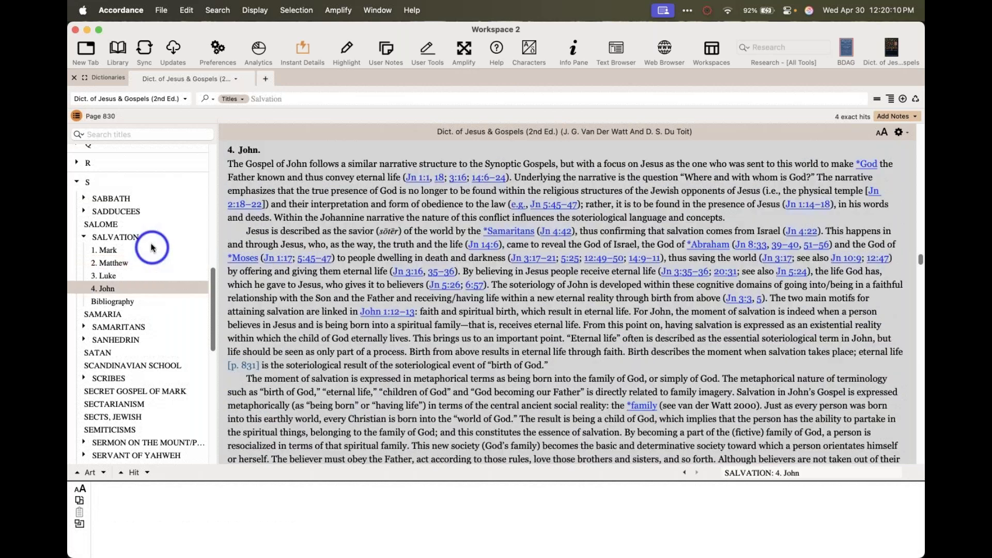
{"action": "left_click", "coordinate": [150, 237]}
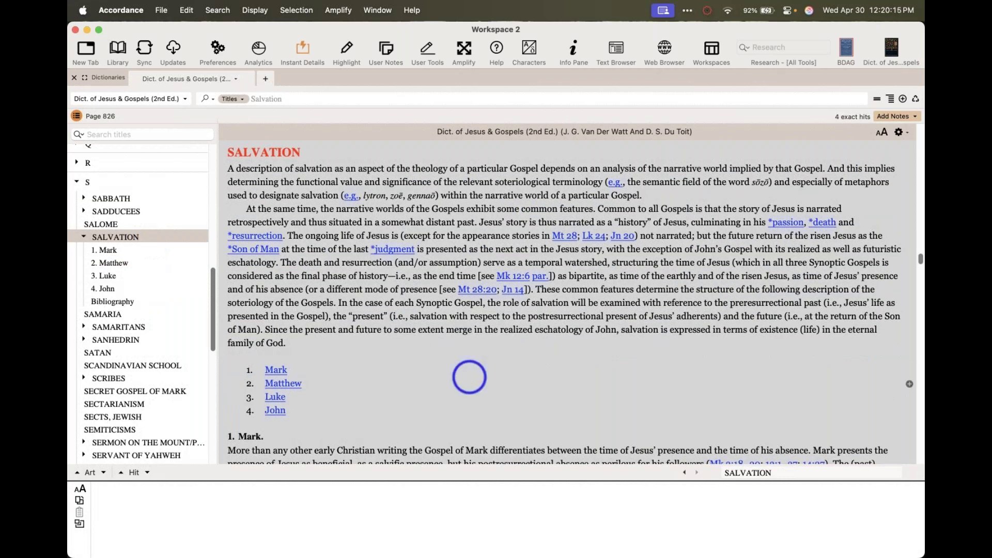
Go to the previous Salvation title hit and expand J and JOHN, GOSPEL OF in the contents to locate it
{"action": "left_click", "coordinate": [308, 99]}
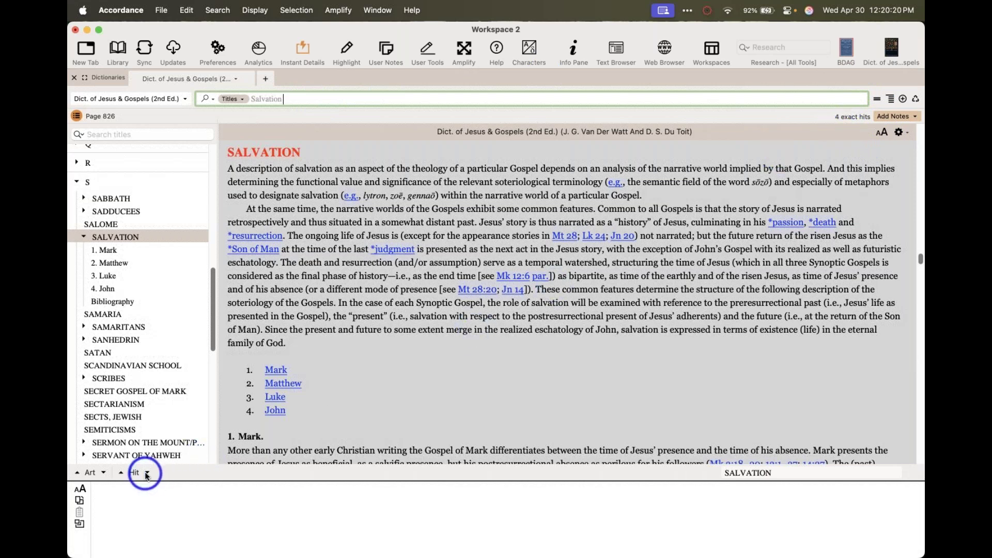
{"action": "left_click", "coordinate": [121, 472]}
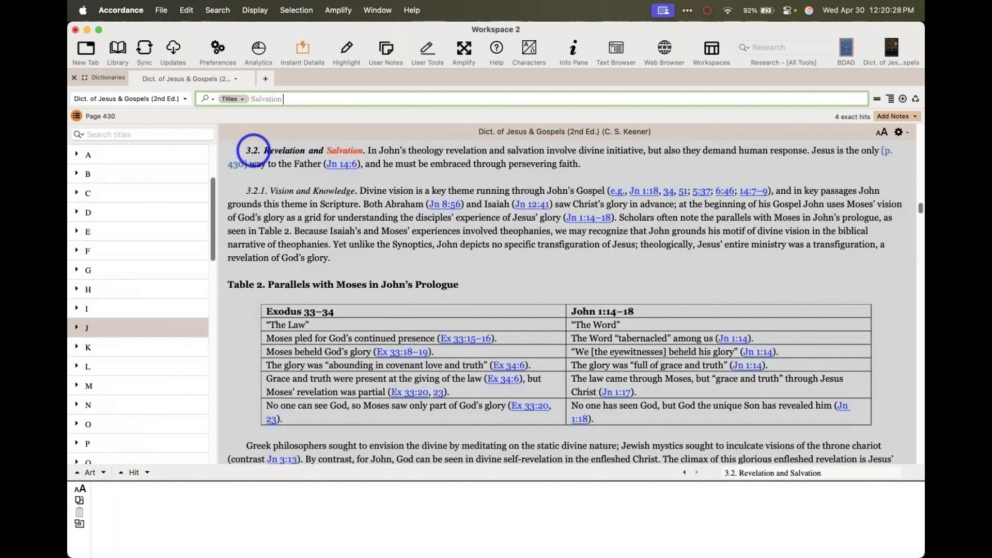
{"action": "left_click", "coordinate": [76, 329]}
{"action": "scroll", "coordinate": [119, 339], "scroll_direction": "down", "scroll_amount": 1}
{"action": "scroll", "coordinate": [117, 337], "scroll_direction": "down", "scroll_amount": 5}
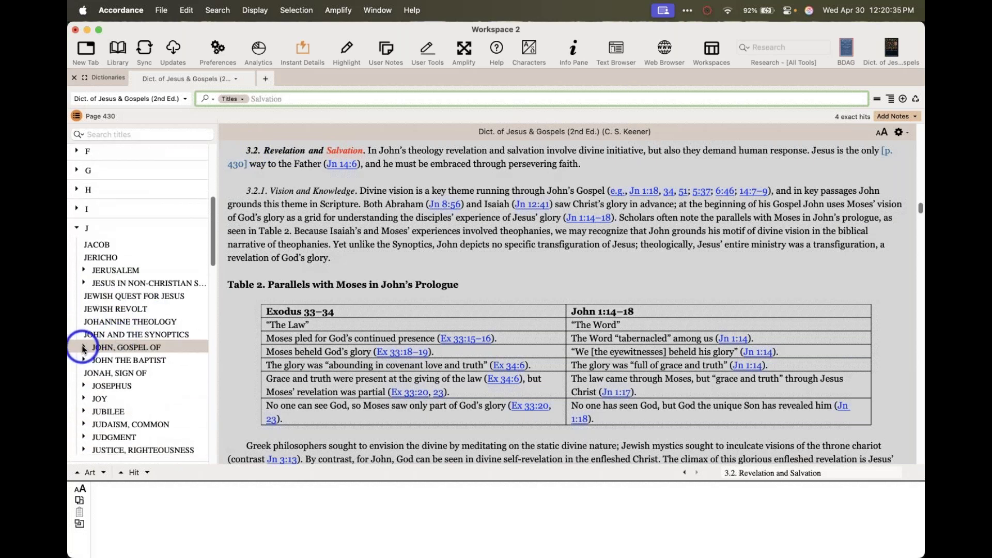
{"action": "left_click", "coordinate": [83, 347]}
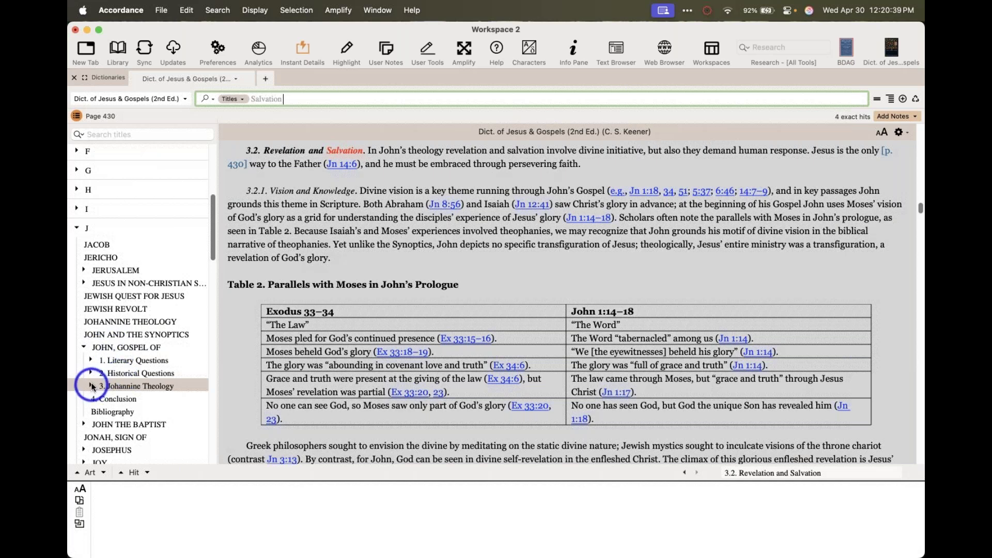
Go back one more hit, review the search field options keeping Titles, and expand G in the contents to locate the article
{"action": "left_click", "coordinate": [120, 474]}
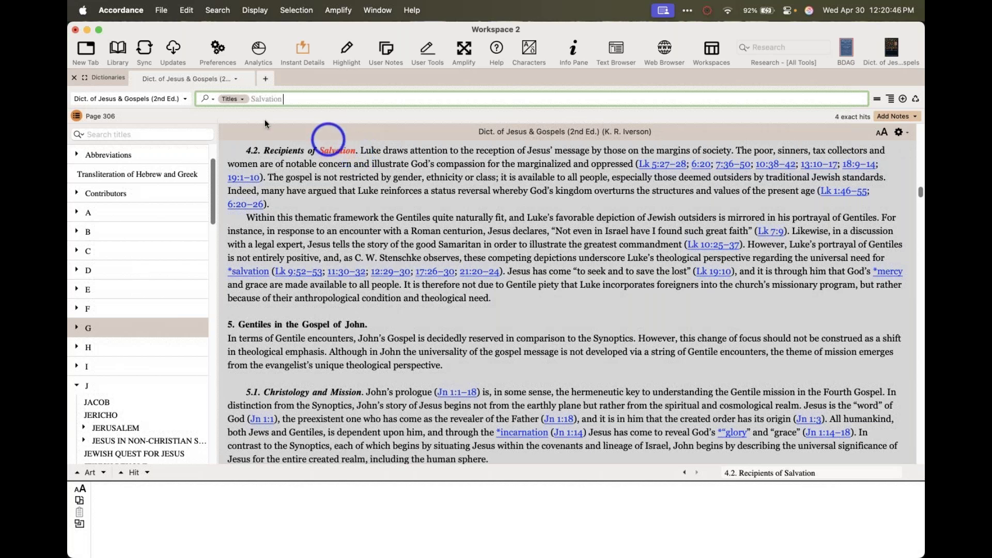
{"action": "left_click", "coordinate": [231, 99]}
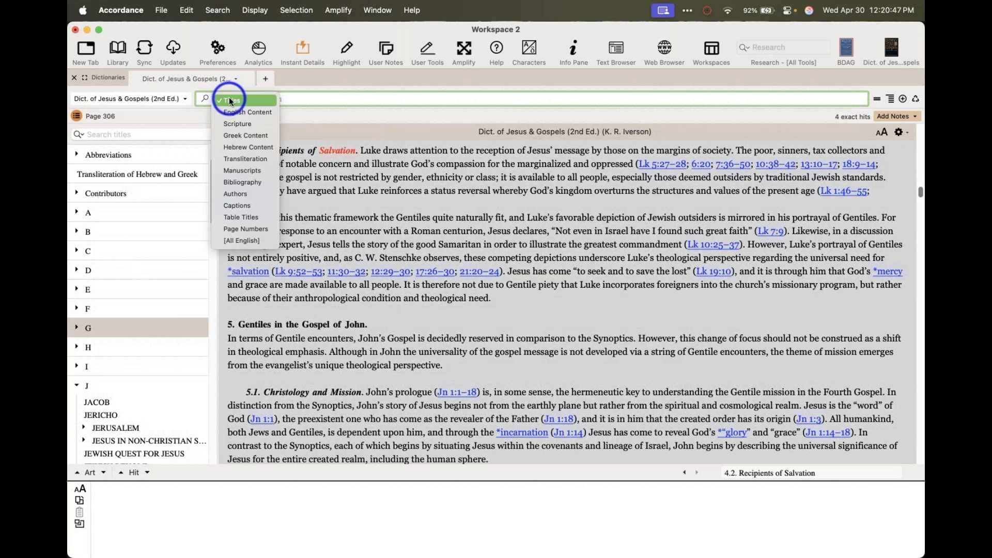
{"action": "left_click", "coordinate": [265, 98]}
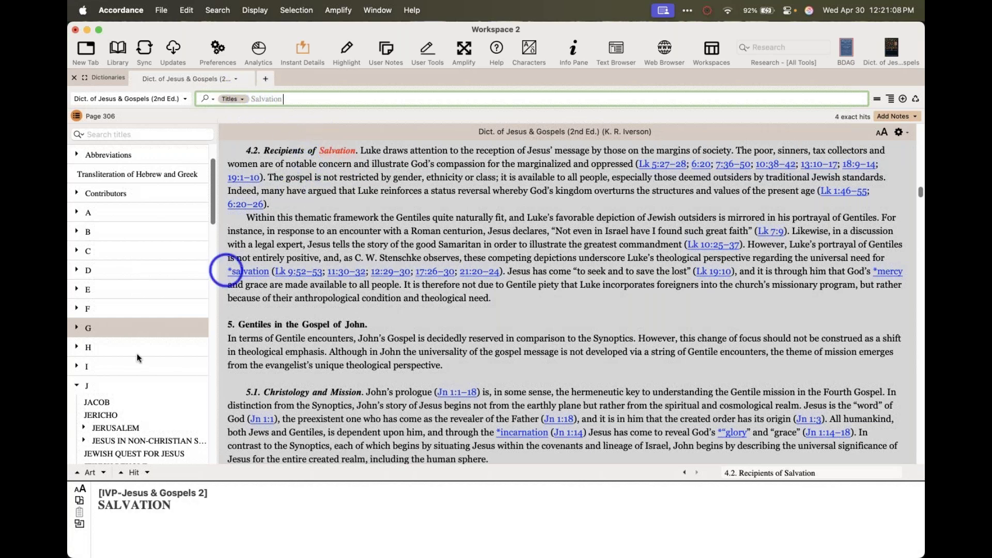
{"action": "left_click", "coordinate": [77, 329]}
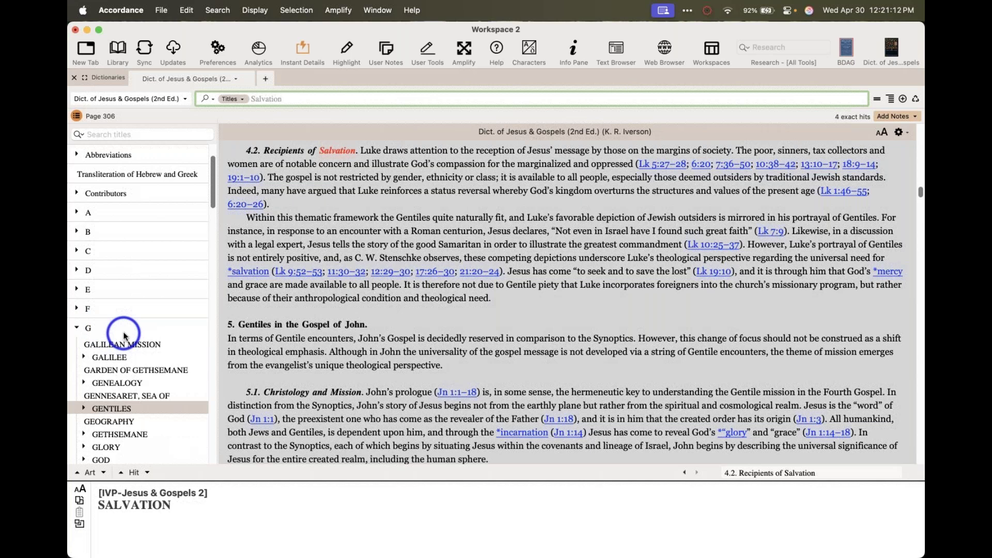
{"action": "scroll", "coordinate": [103, 357], "scroll_direction": "down", "scroll_amount": 3}
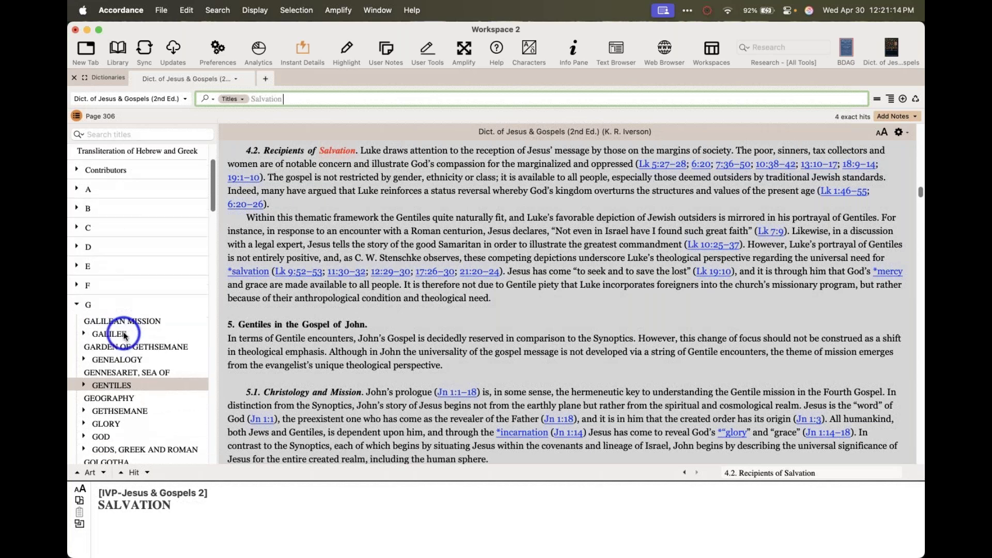
Go to the preceding Salvation hit and expand B, BIRTH OF JESUS and Luke's Birth Narrative in the contents
{"action": "left_click", "coordinate": [121, 472]}
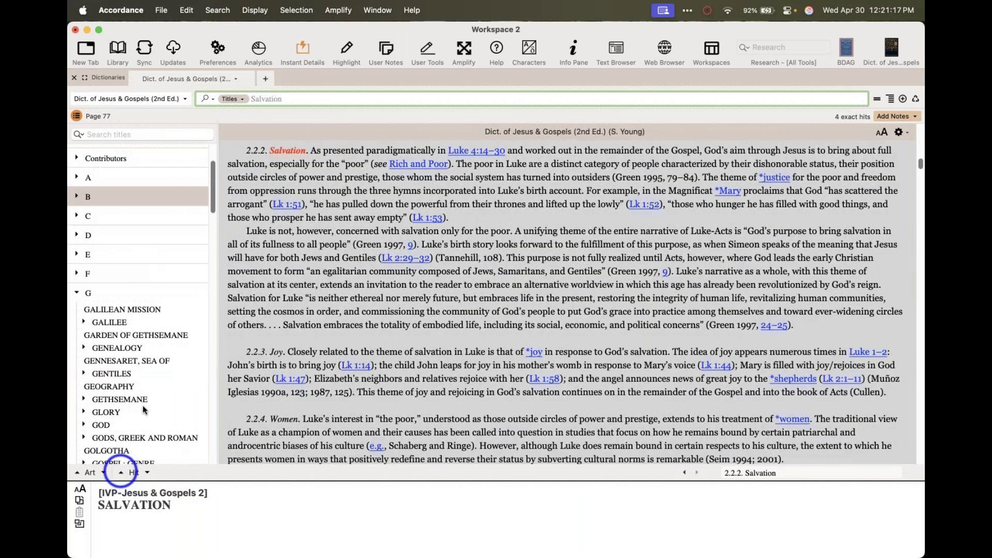
{"action": "left_click", "coordinate": [78, 195]}
{"action": "left_click", "coordinate": [83, 418]}
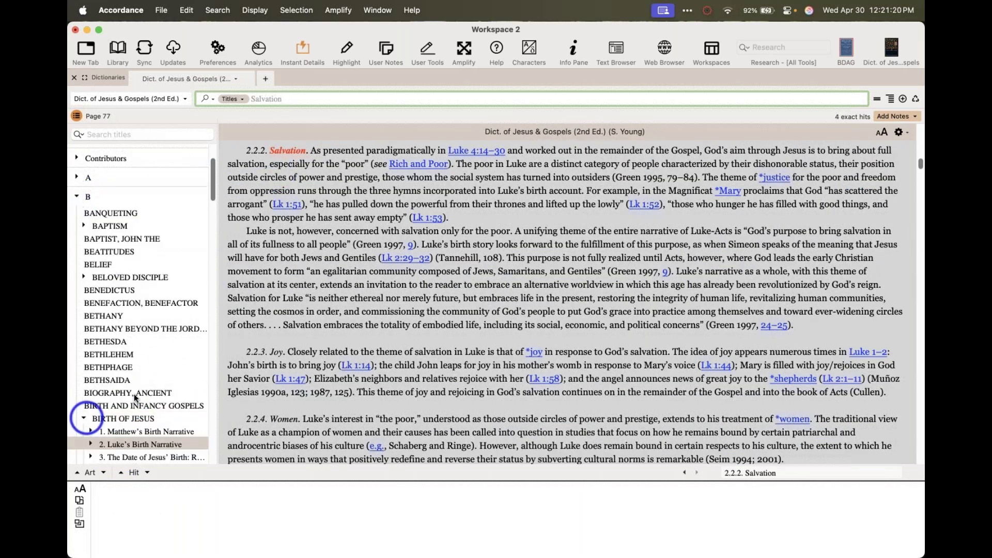
{"action": "scroll", "coordinate": [134, 394], "scroll_direction": "down", "scroll_amount": 5}
{"action": "left_click", "coordinate": [90, 380]}
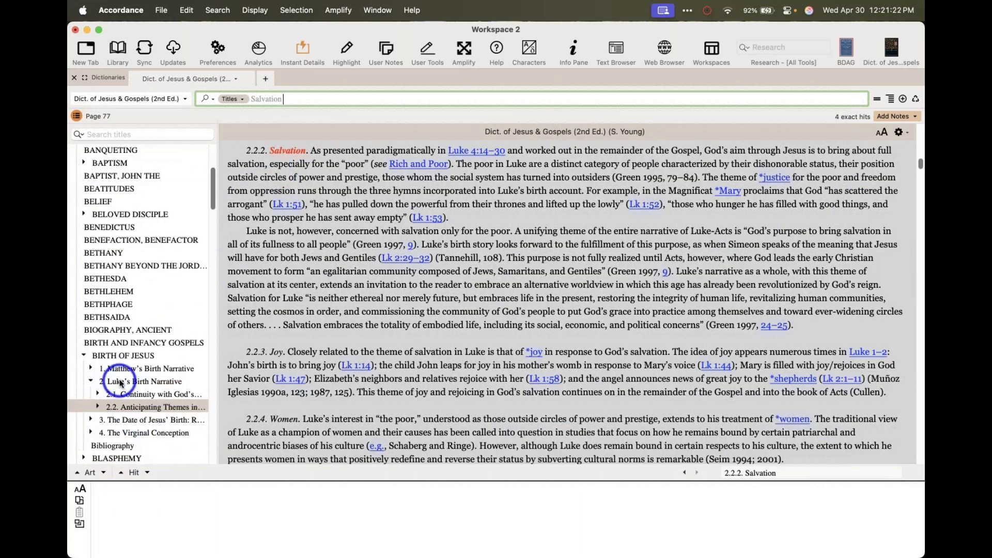
Expand section 2.2 under Luke's Birth Narrative and widen the contents pane so the full headings fit
{"action": "scroll", "coordinate": [126, 380], "scroll_direction": "down", "scroll_amount": 1}
{"action": "left_click", "coordinate": [153, 388]}
{"action": "left_click_drag", "start_coordinate": [217, 385], "coordinate": [324, 385]}
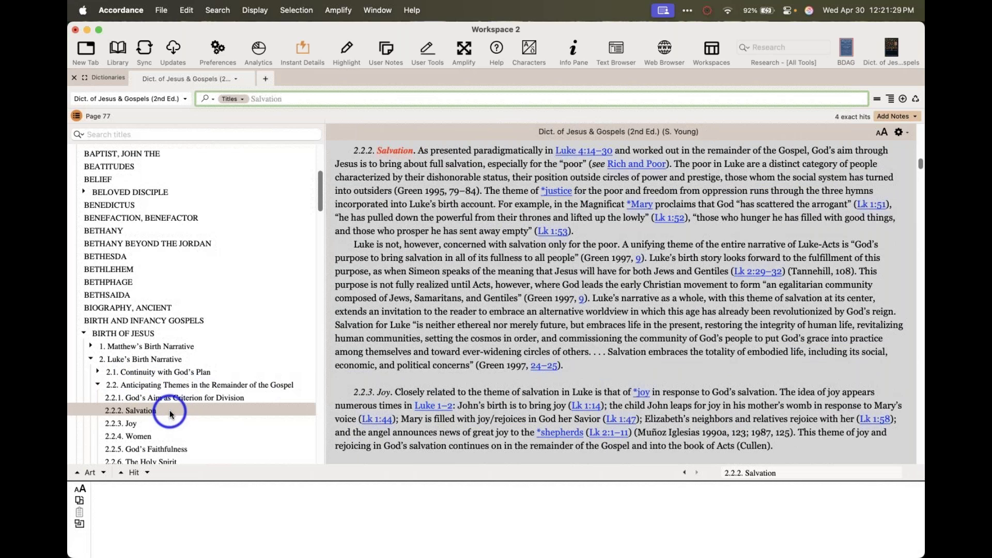
Select the text of section 2.2.2 Salvation and step forward through the hits to the main SALVATION article
{"action": "left_click_drag", "start_coordinate": [575, 368], "coordinate": [240, 290]}
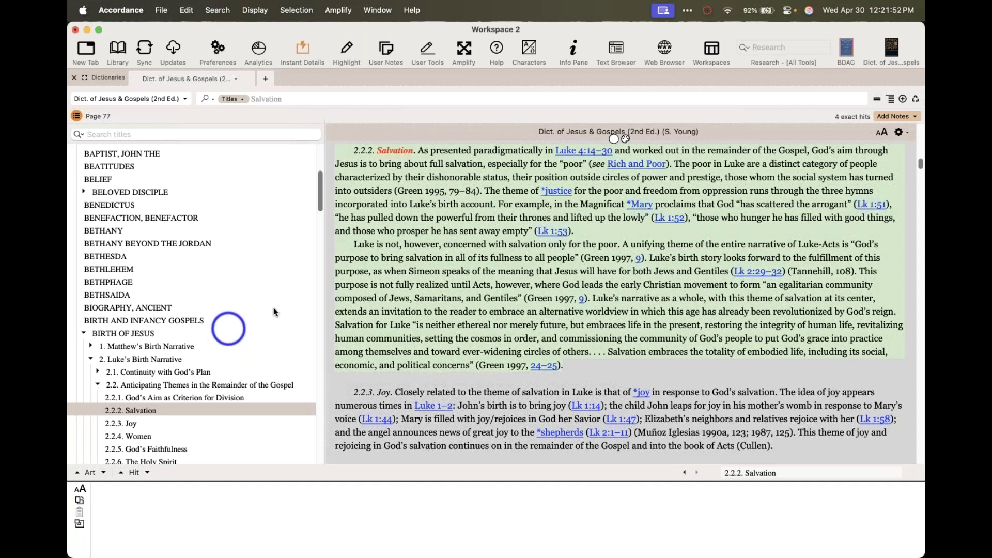
{"action": "left_click", "coordinate": [147, 473]}
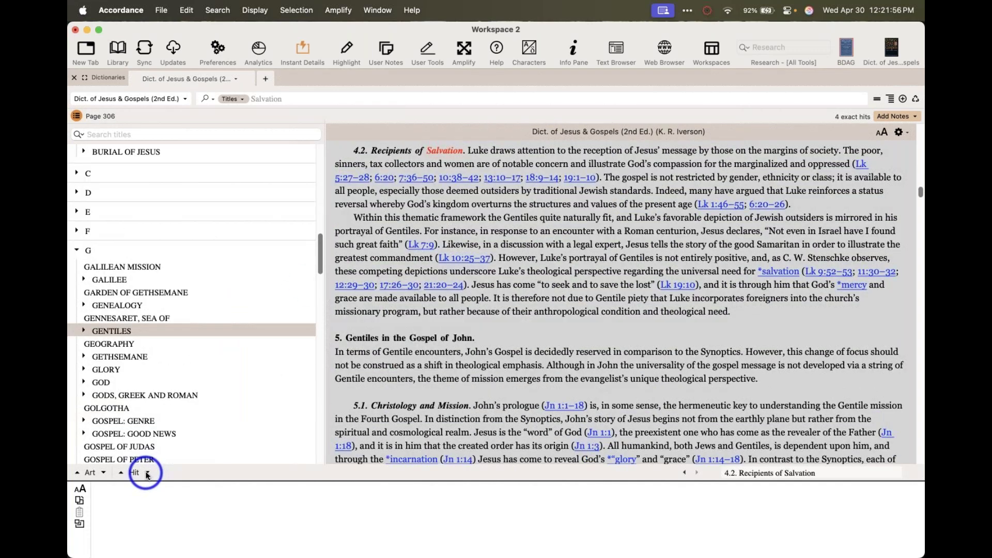
{"action": "left_click", "coordinate": [147, 473]}
{"action": "left_click", "coordinate": [147, 473]}
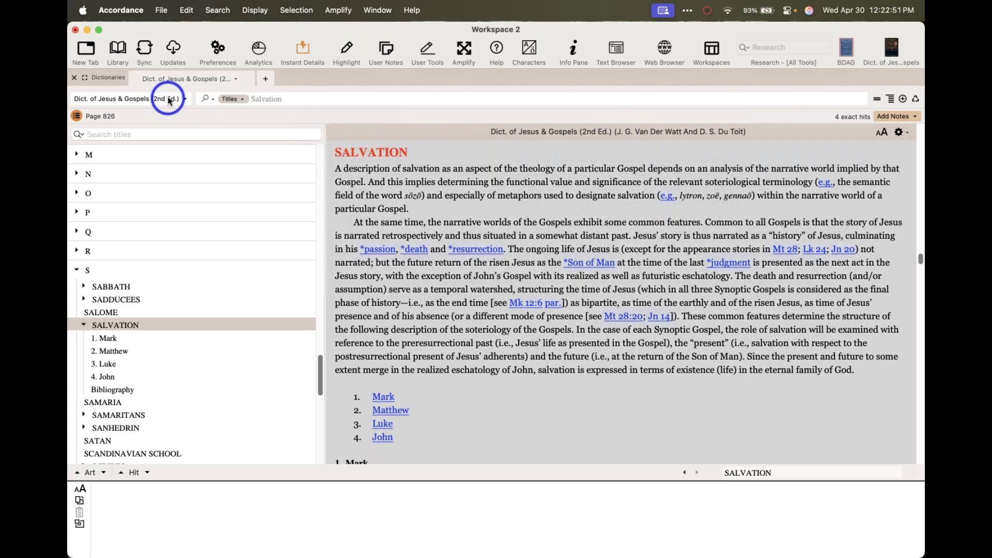
Open the SAMARIA entry from the contents, follow with SAMARITANS, and read down to its Origins and Early History section
{"action": "left_click", "coordinate": [138, 401]}
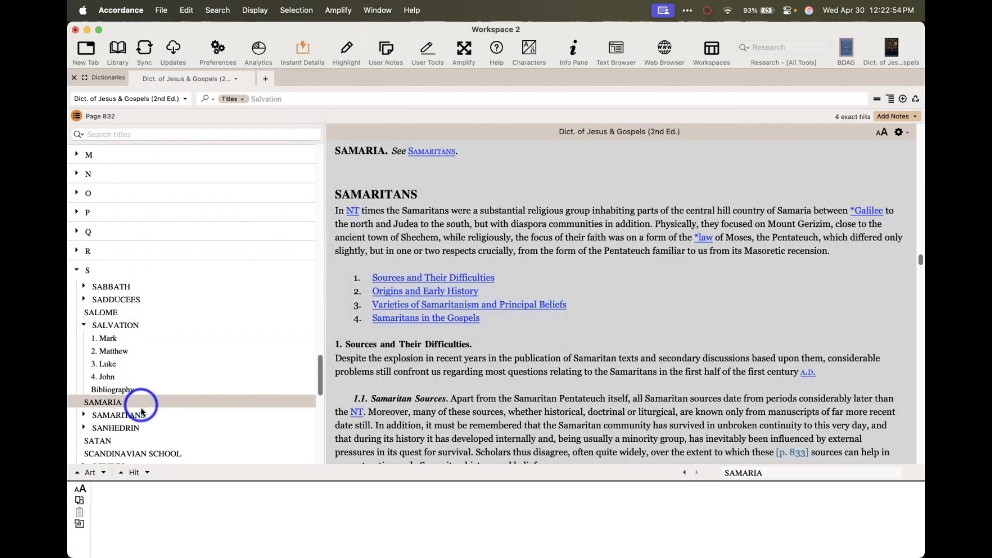
{"action": "left_click", "coordinate": [139, 414]}
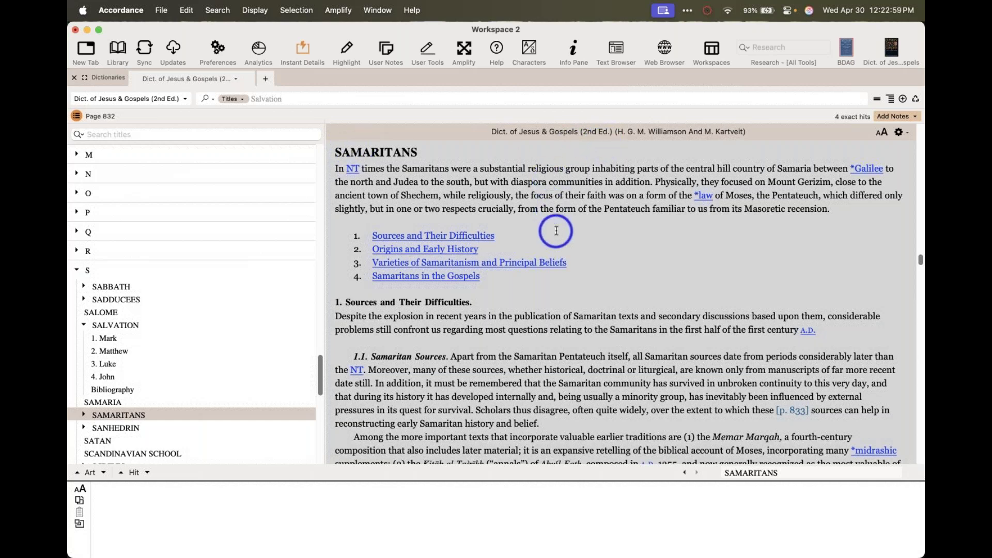
{"action": "scroll", "coordinate": [557, 231], "scroll_direction": "down", "scroll_amount": 10}
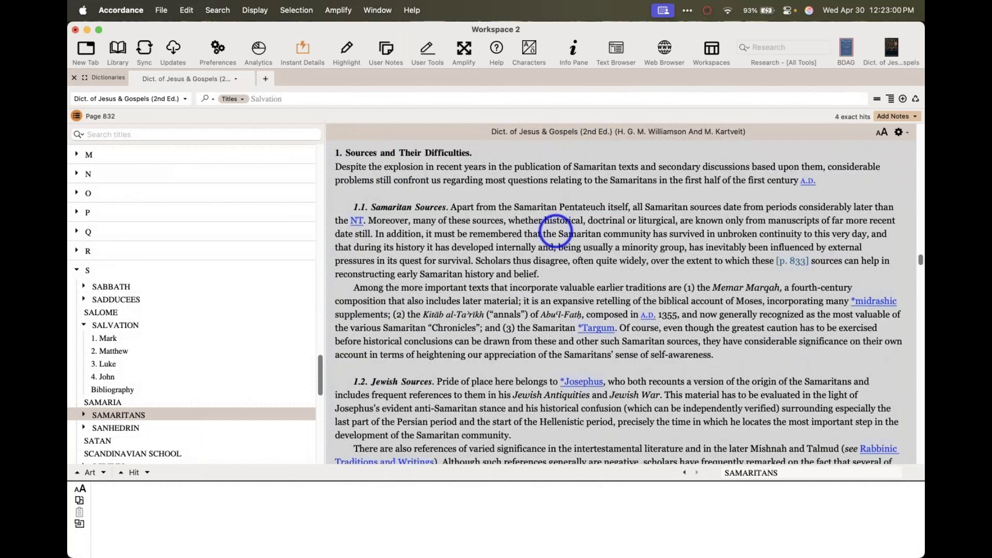
{"action": "scroll", "coordinate": [556, 231], "scroll_direction": "down", "scroll_amount": 15}
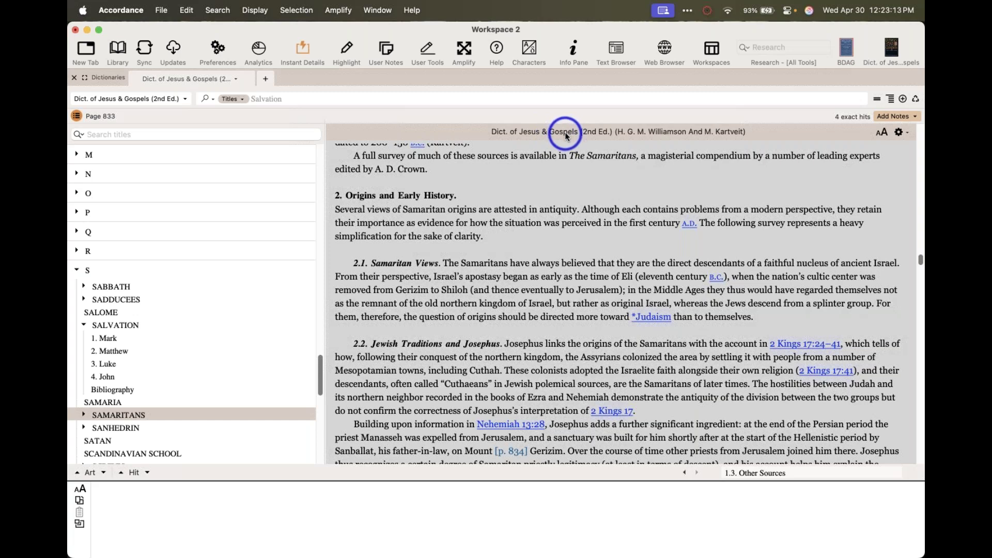
Glance at the handout in Preview, return to Accordance and search the dictionary's English Content field for Salvation
{"action": "key", "text": "super+Tab"}
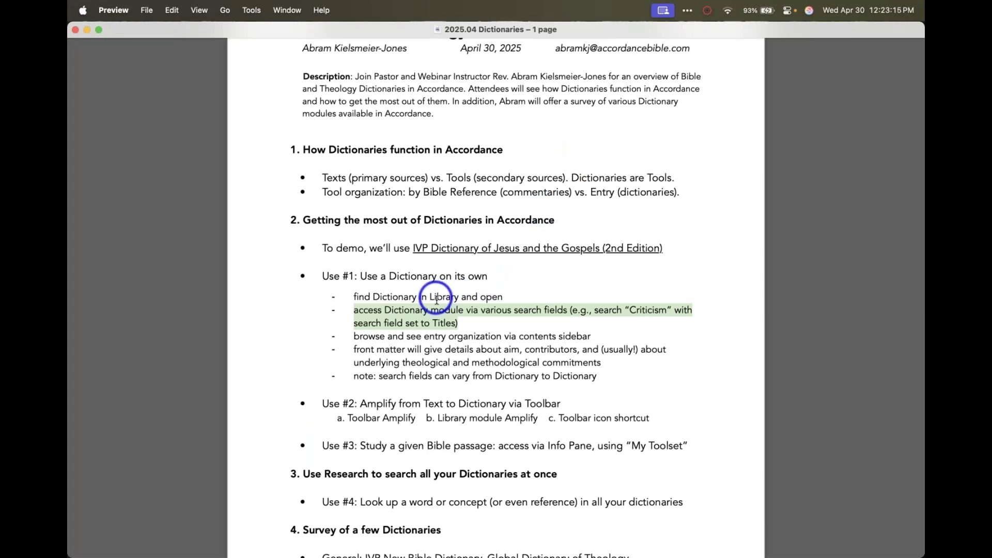
{"action": "key", "text": "super+Tab"}
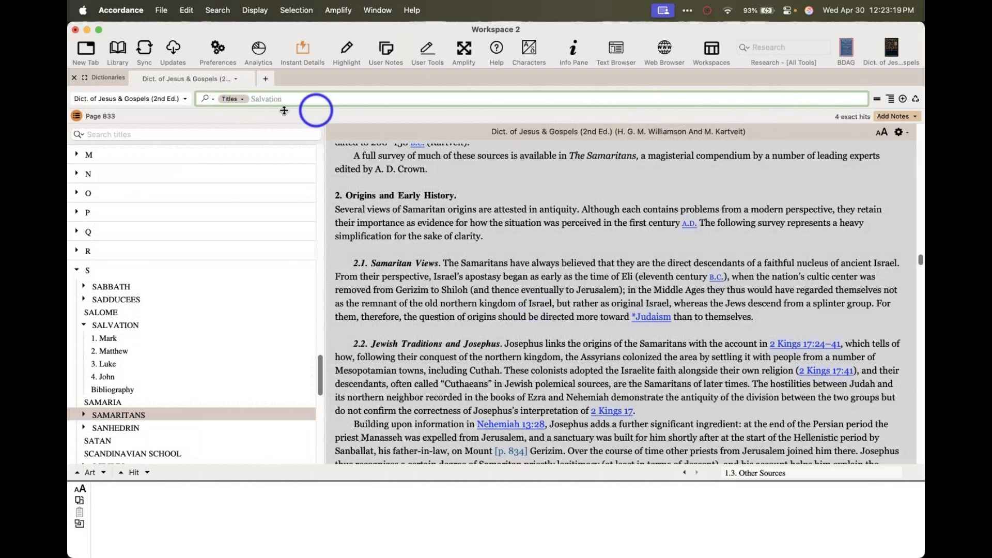
{"action": "left_click", "coordinate": [241, 99]}
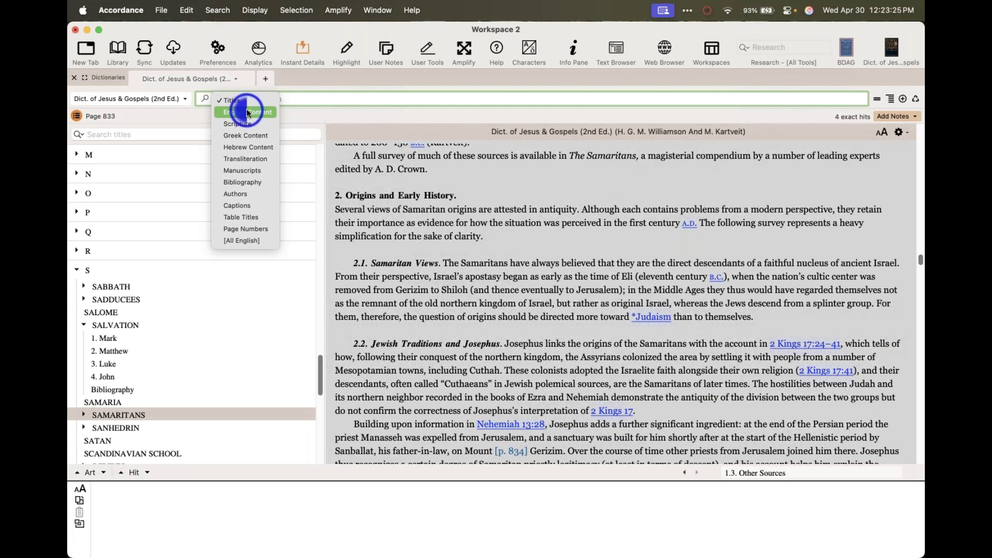
{"action": "left_click", "coordinate": [247, 112]}
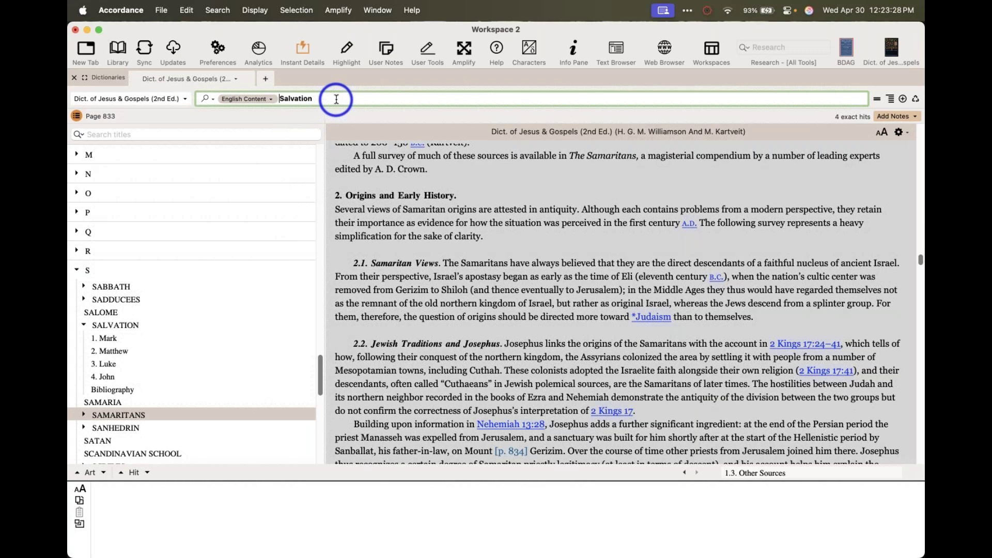
{"action": "key", "text": "Return"}
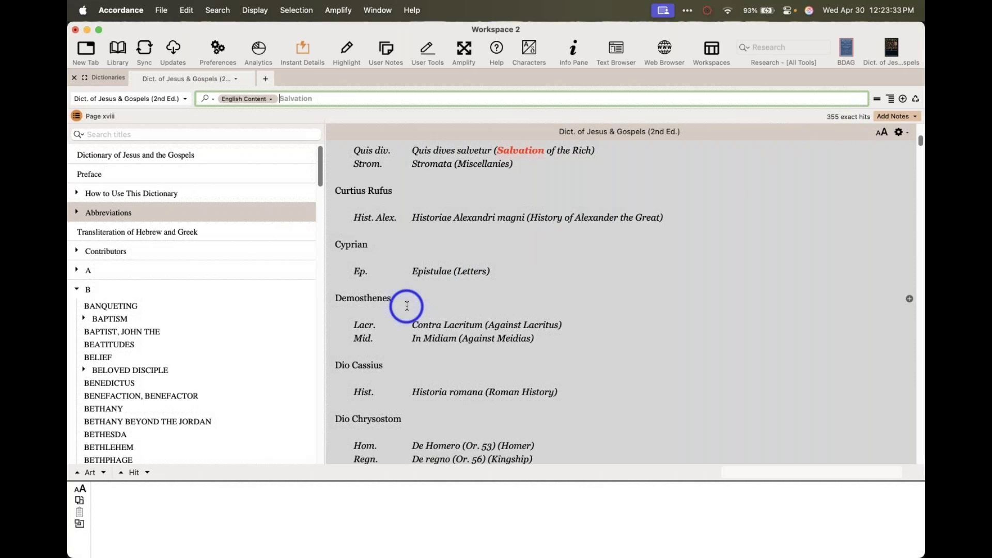
Rerun the Salvation search in the combined [All English] field and look over the other available search fields
{"action": "left_click", "coordinate": [245, 99]}
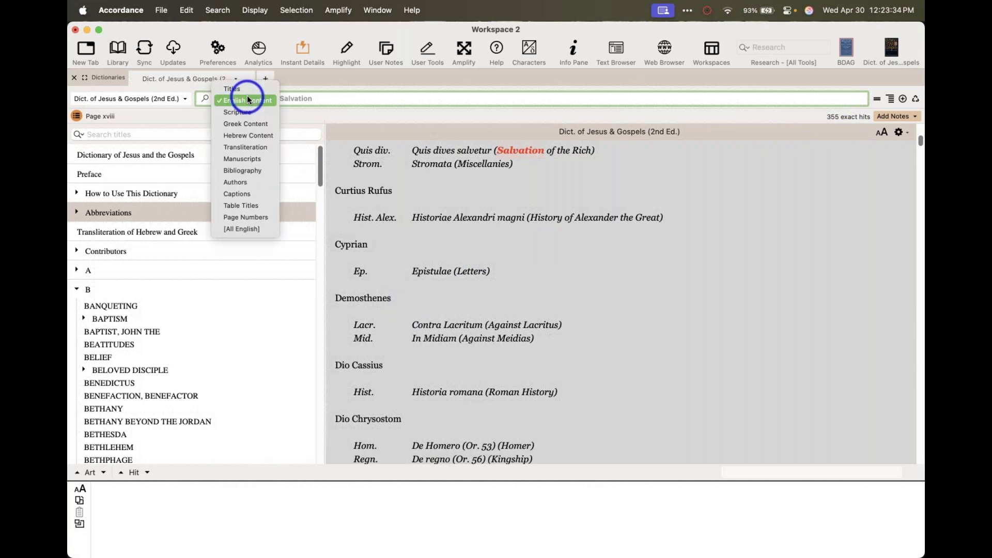
{"action": "left_click", "coordinate": [248, 230]}
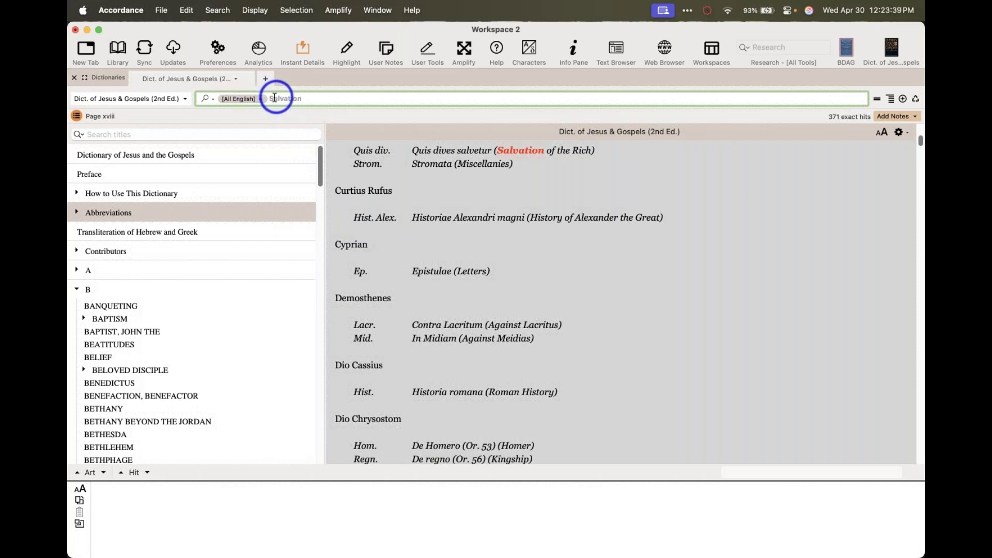
{"action": "left_click", "coordinate": [258, 100]}
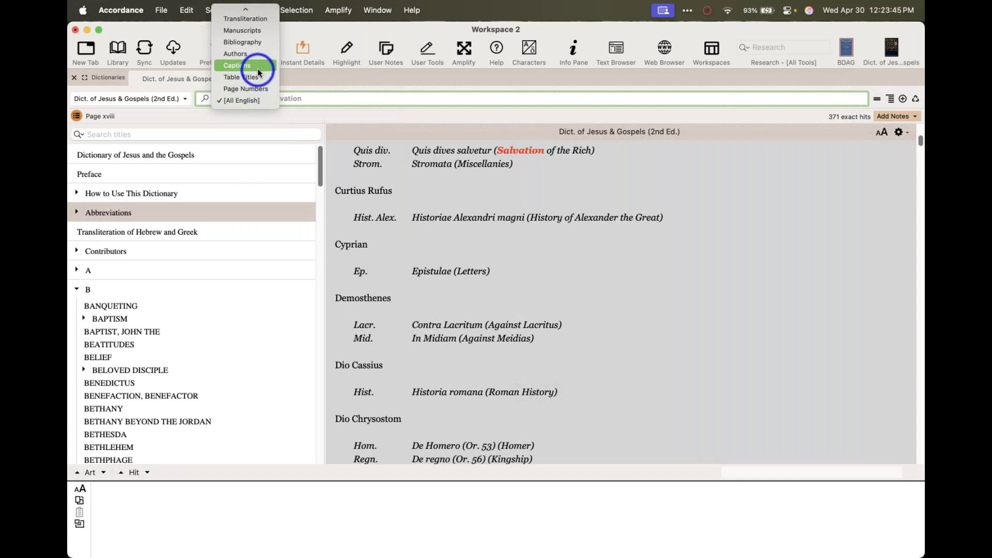
{"action": "left_click", "coordinate": [578, 222]}
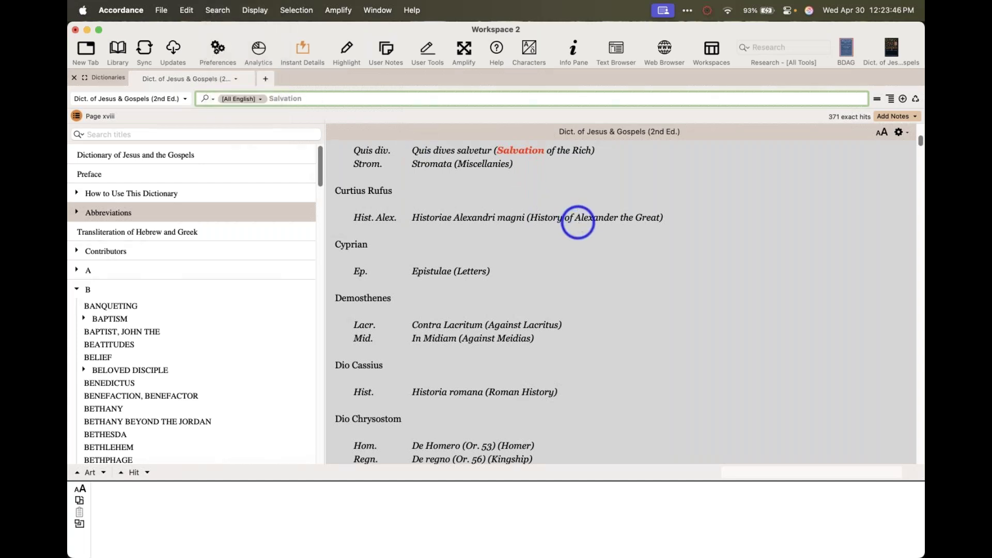
{"action": "left_click", "coordinate": [235, 98]}
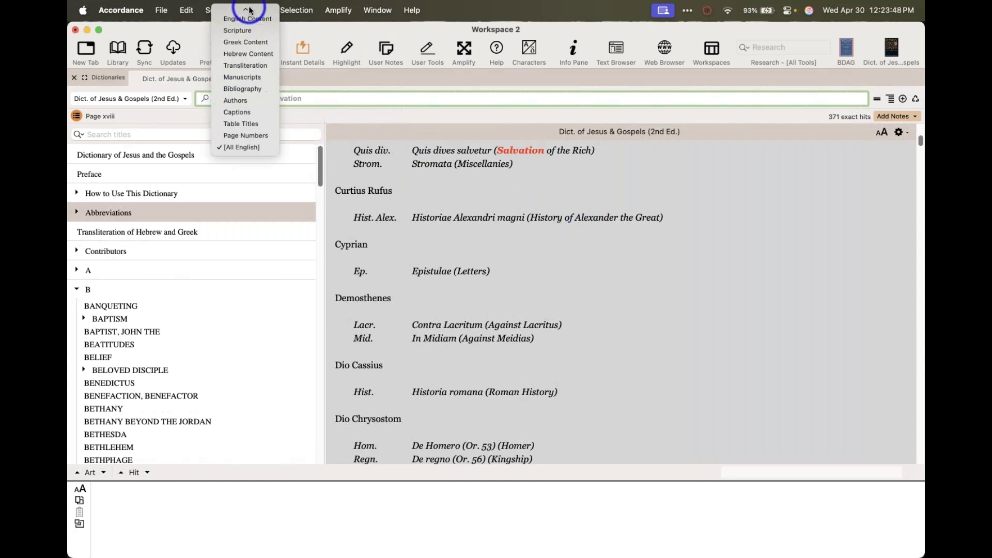
{"action": "mouse_move", "coordinate": [247, 11]}
{"action": "left_click", "coordinate": [346, 97]}
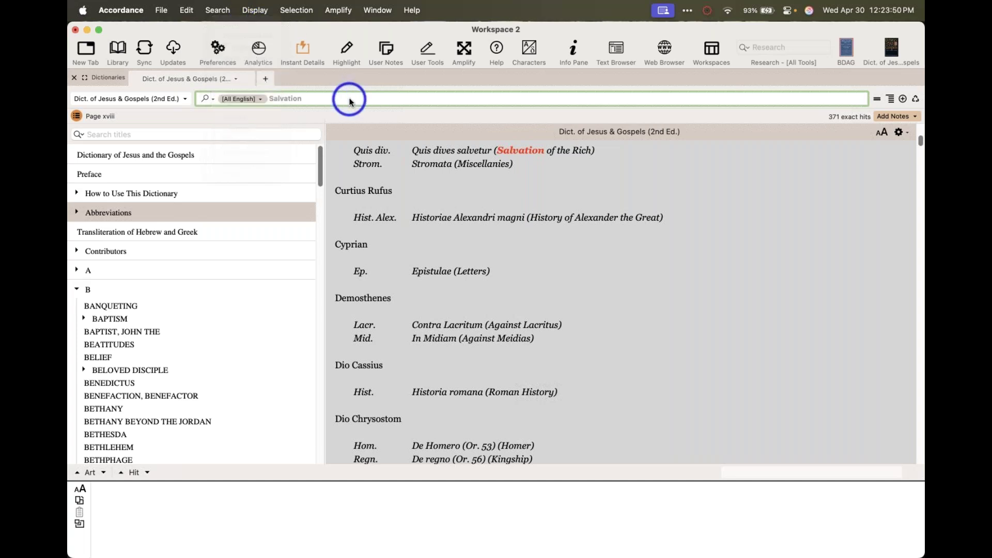
Set the search field back to Titles and clear the search entry to show the whole dictionary
{"action": "left_click", "coordinate": [237, 98]}
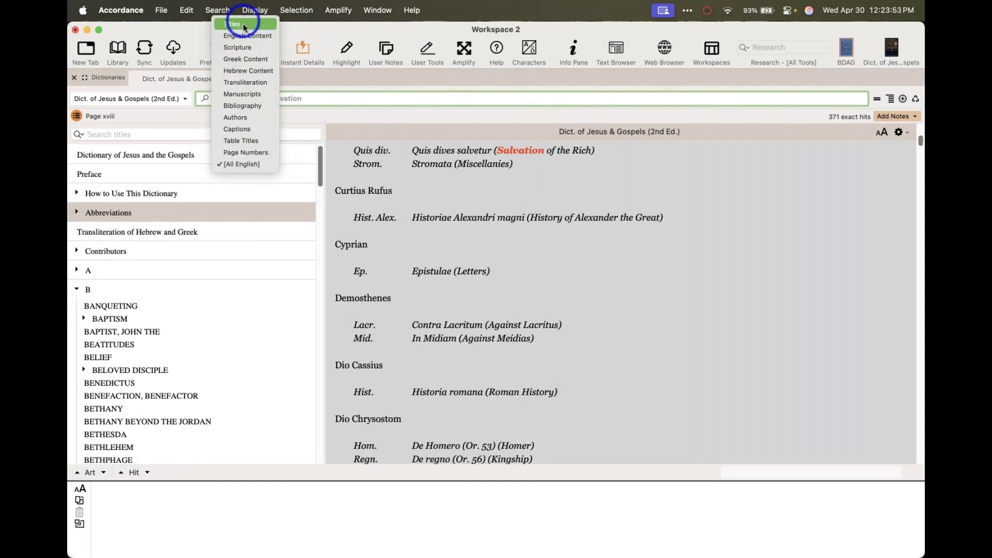
{"action": "left_click", "coordinate": [243, 22]}
{"action": "key", "text": "super+a"}
{"action": "key", "text": "BackSpace"}
{"action": "key", "text": "Return"}
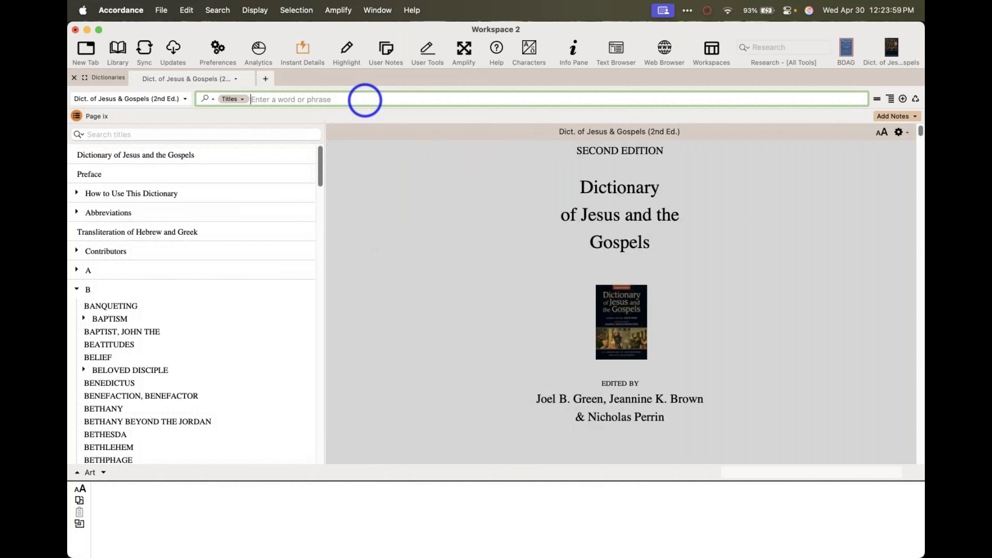
Clear the highlighted text in the Preview handout, switch back to Accordance and search the dictionary's titles for Criticism
{"action": "key", "text": "super+Tab"}
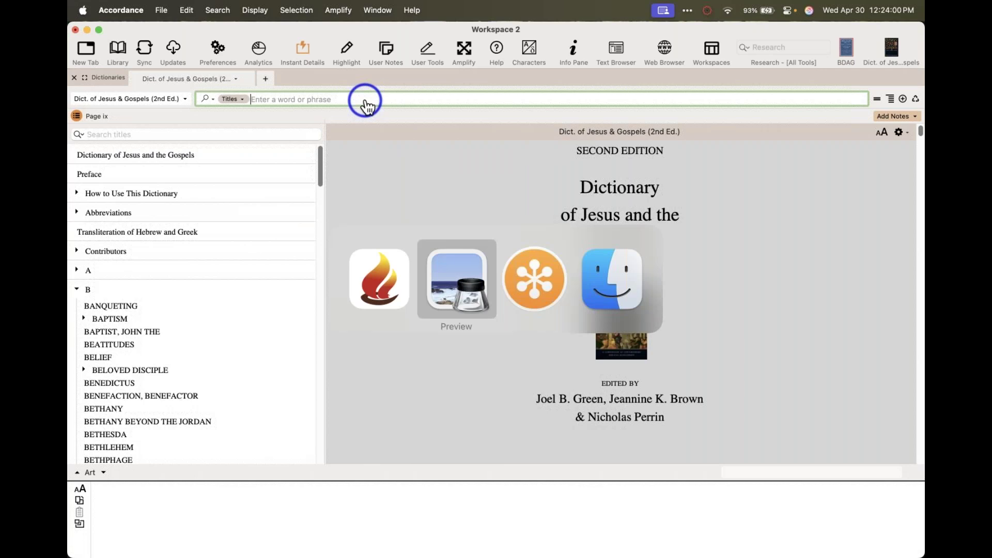
{"action": "left_click", "coordinate": [570, 312]}
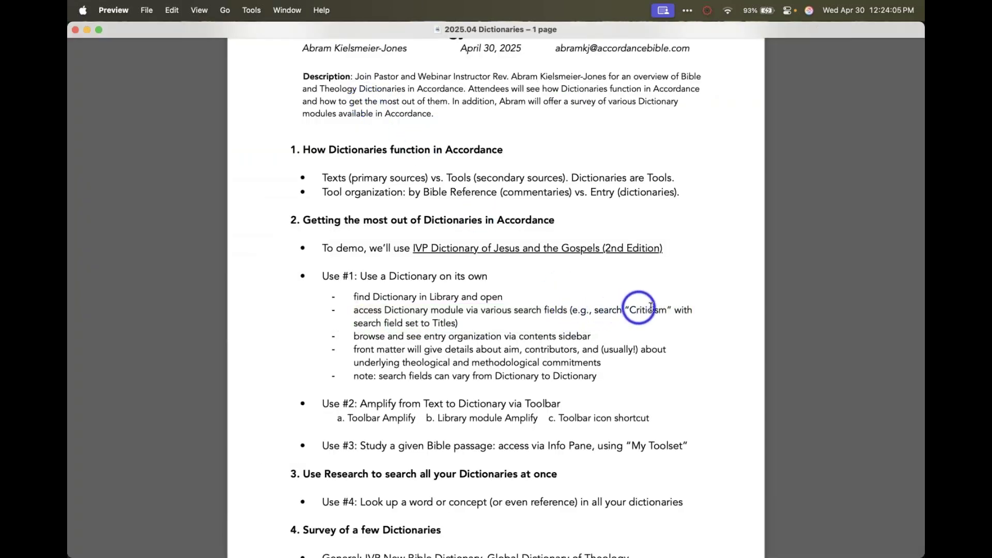
{"action": "key", "text": "super+Tab"}
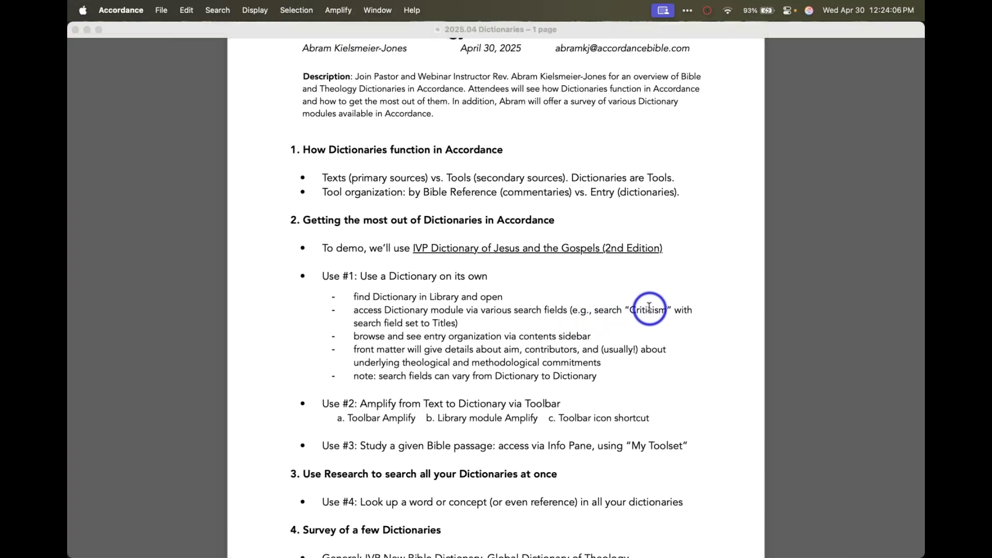
{"action": "type", "text": "criticism"}
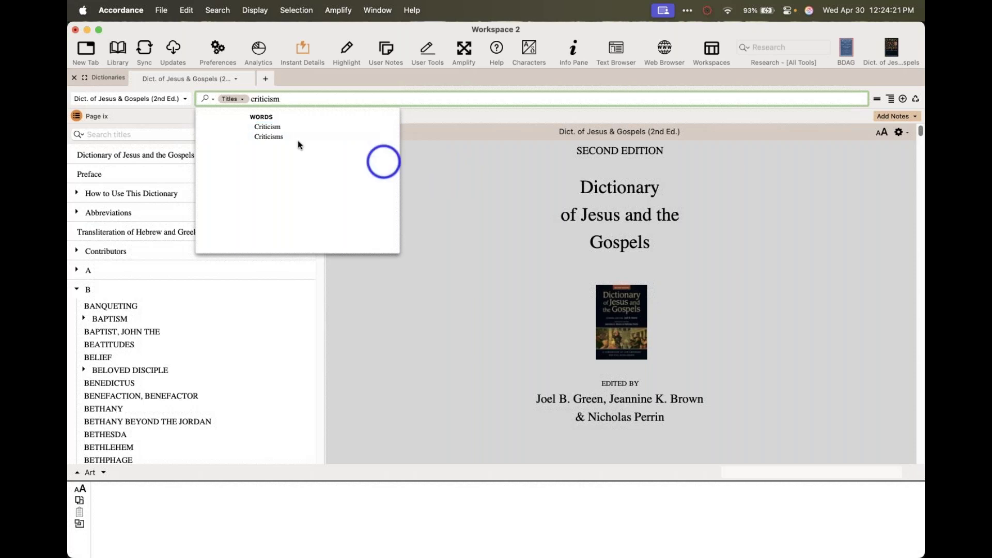
{"action": "left_click", "coordinate": [266, 126]}
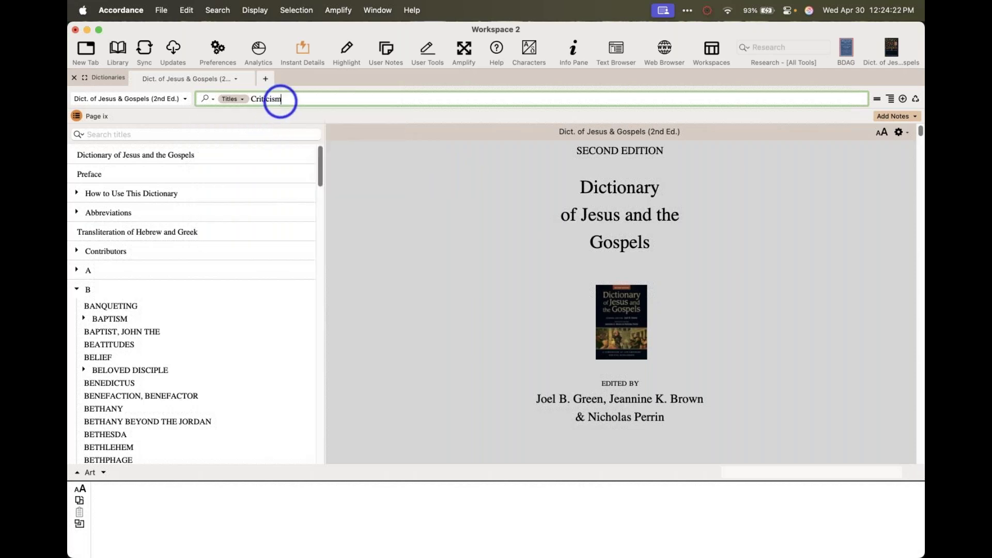
{"action": "key", "text": "Return"}
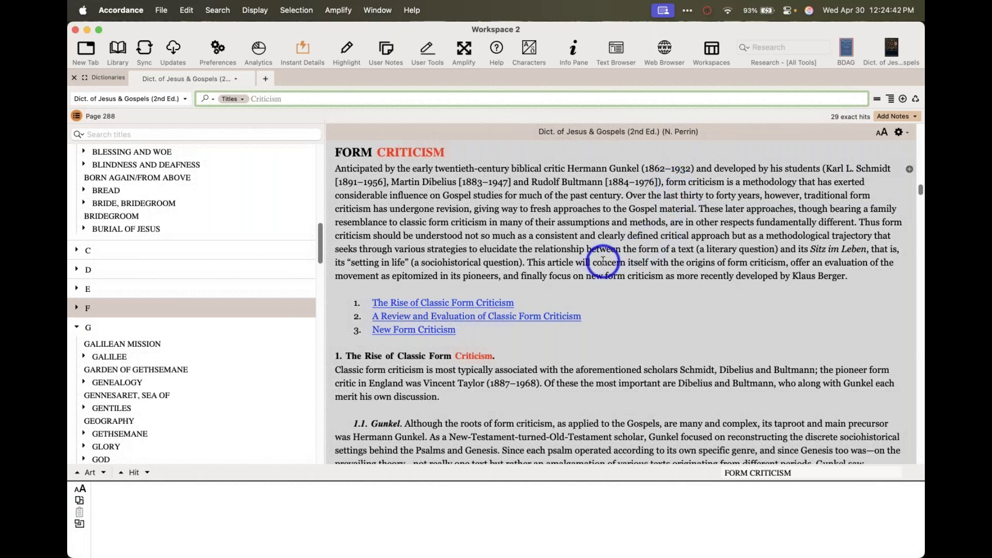
Step forward through the Criticism hits from FORM CRITICISM to the LITERARY CRITICISM entry
{"action": "mouse_move", "coordinate": [450, 298]}
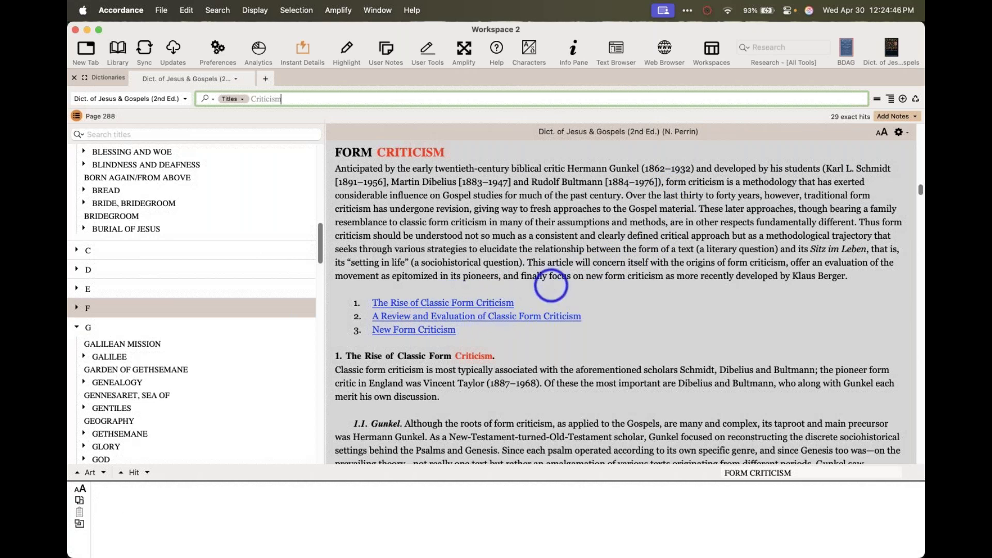
{"action": "left_click", "coordinate": [146, 472]}
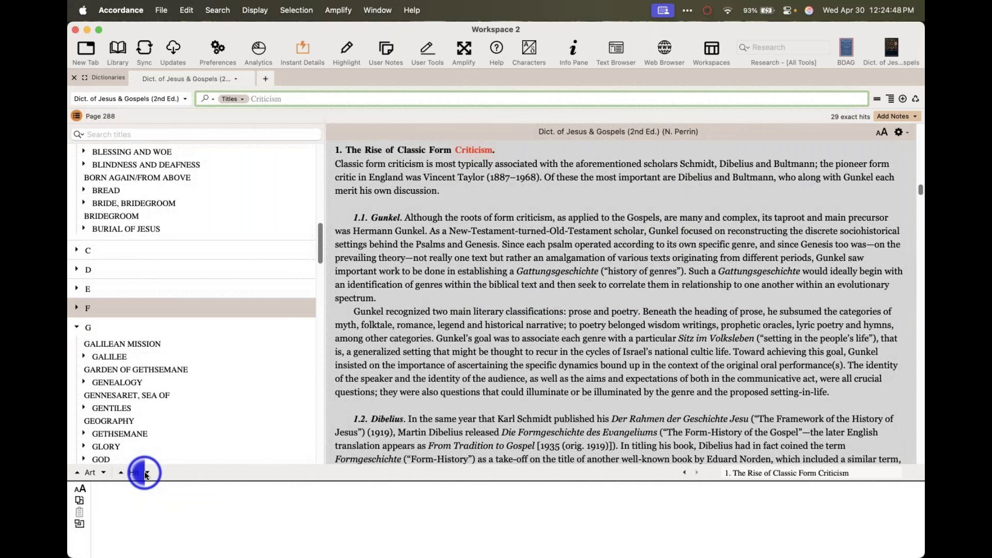
{"action": "left_click", "coordinate": [146, 473]}
{"action": "left_click", "coordinate": [146, 473]}
{"action": "left_click", "coordinate": [146, 472]}
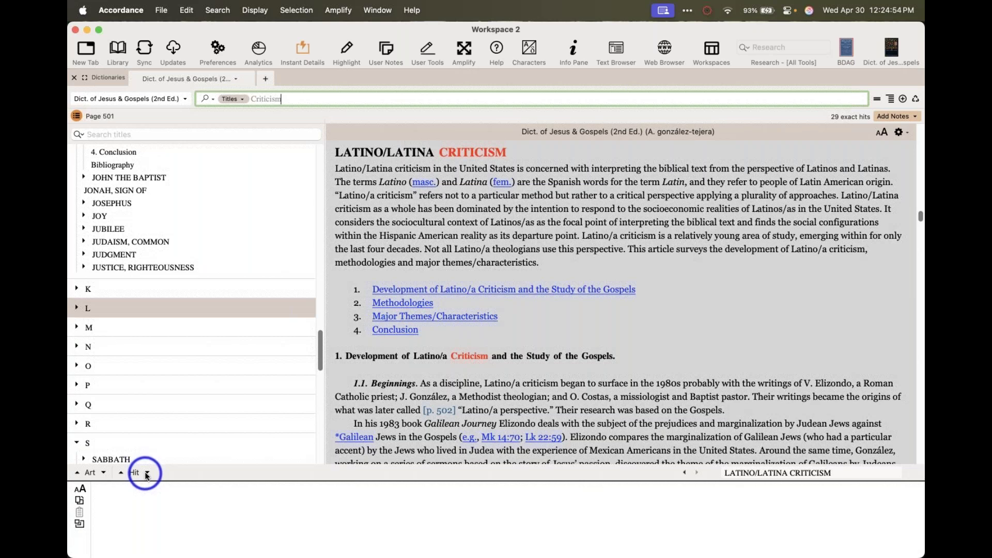
{"action": "left_click", "coordinate": [146, 473]}
{"action": "left_click", "coordinate": [146, 474]}
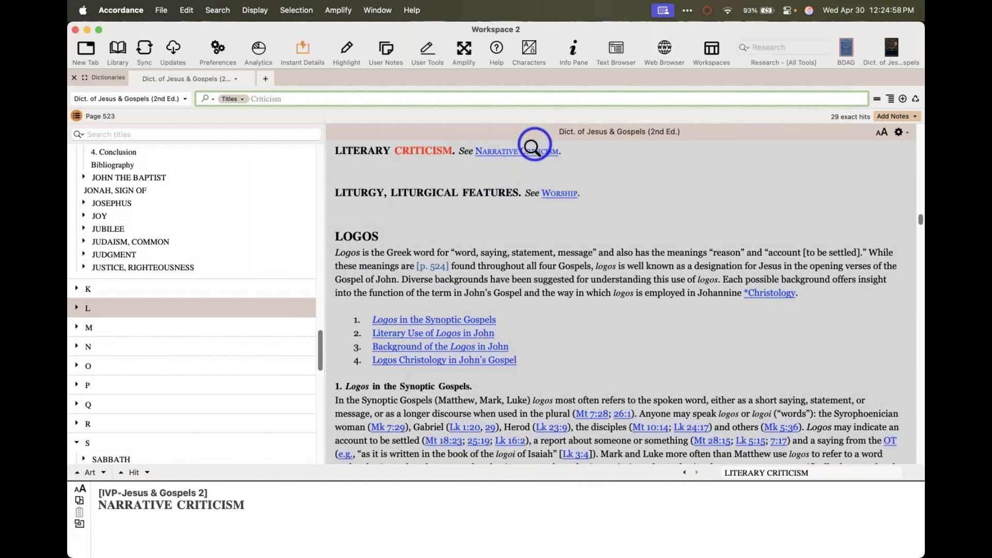
Continue through the NARRATIVE CRITICISM and POSTCOLONIAL CRITICISM hits to the REDACTION CRITICISM article
{"action": "left_click", "coordinate": [147, 473]}
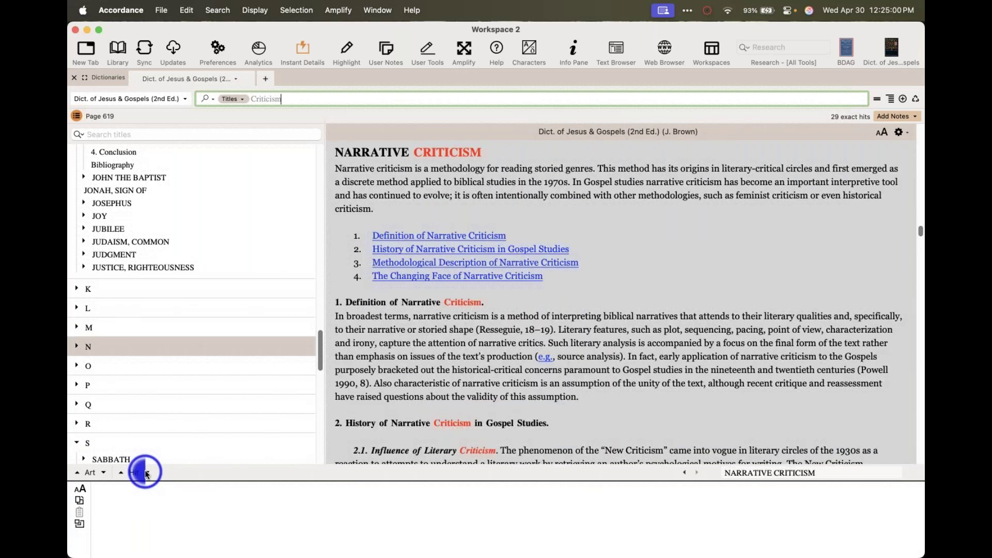
{"action": "left_click", "coordinate": [146, 474]}
{"action": "left_click", "coordinate": [146, 473]}
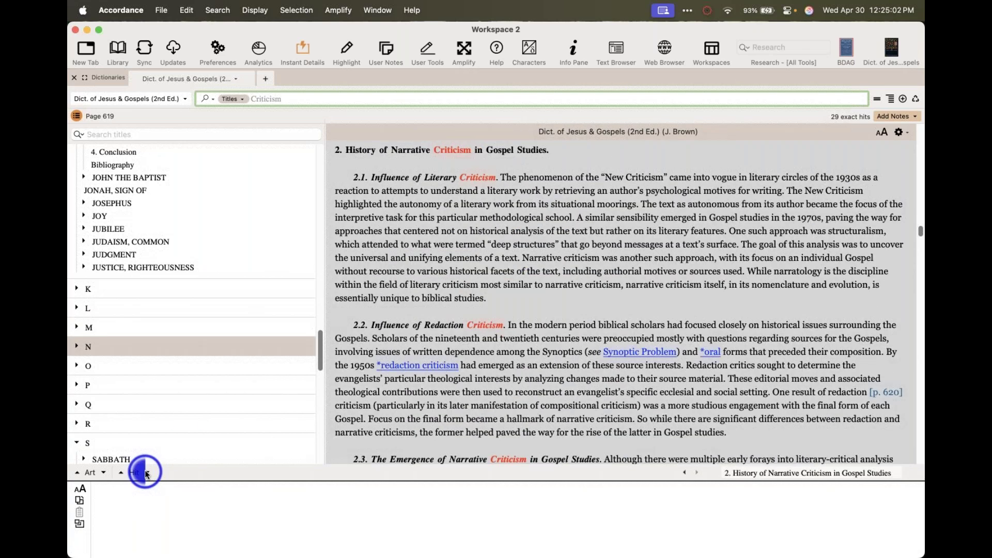
{"action": "left_click", "coordinate": [146, 473]}
{"action": "left_click", "coordinate": [146, 473]}
{"action": "left_click", "coordinate": [146, 473]}
{"action": "left_click", "coordinate": [146, 474]}
{"action": "left_click", "coordinate": [147, 473]}
{"action": "left_click", "coordinate": [146, 473]}
{"action": "left_click", "coordinate": [146, 474]}
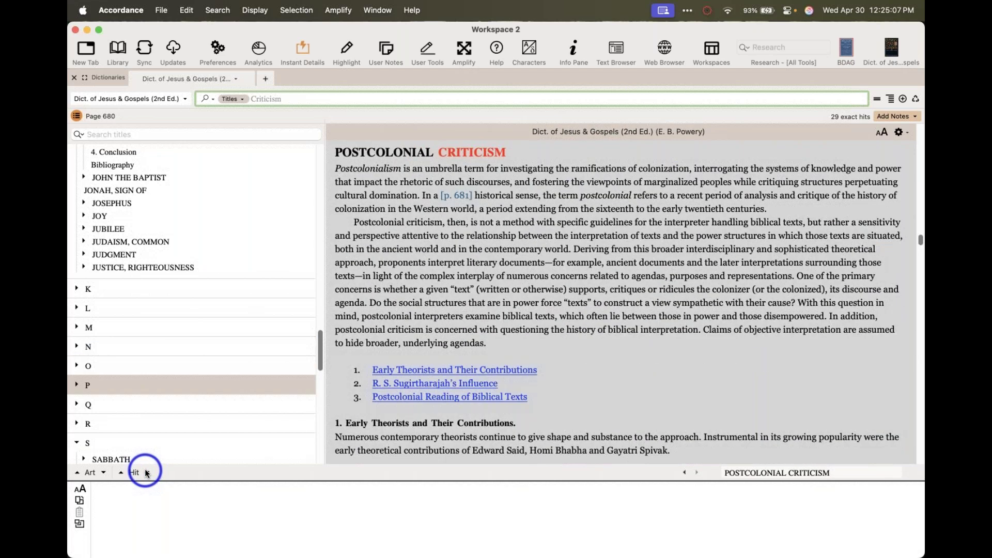
{"action": "left_click", "coordinate": [146, 472]}
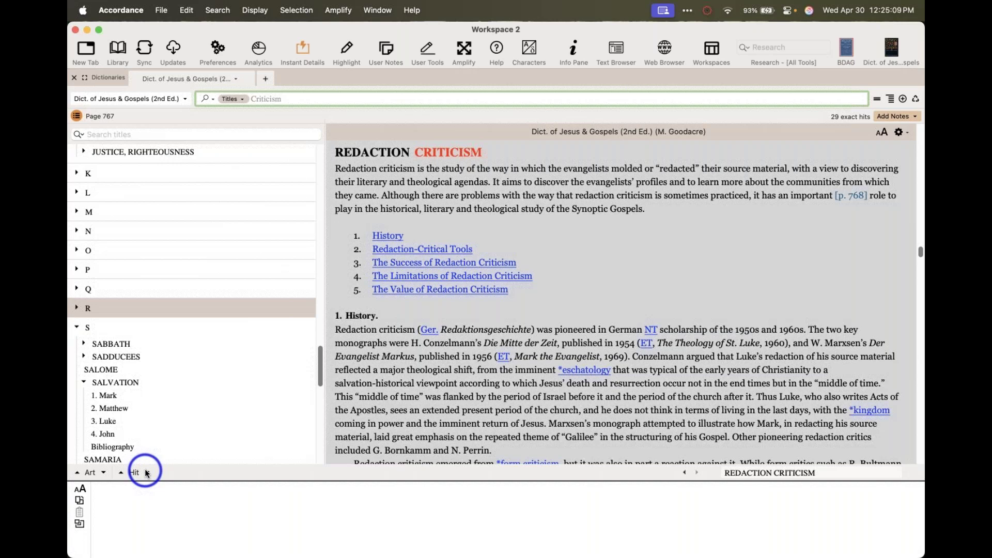
Narrow the title search to "literary Criticism" and preview the entry's Narrative Criticism cross-reference
{"action": "left_click", "coordinate": [253, 98]}
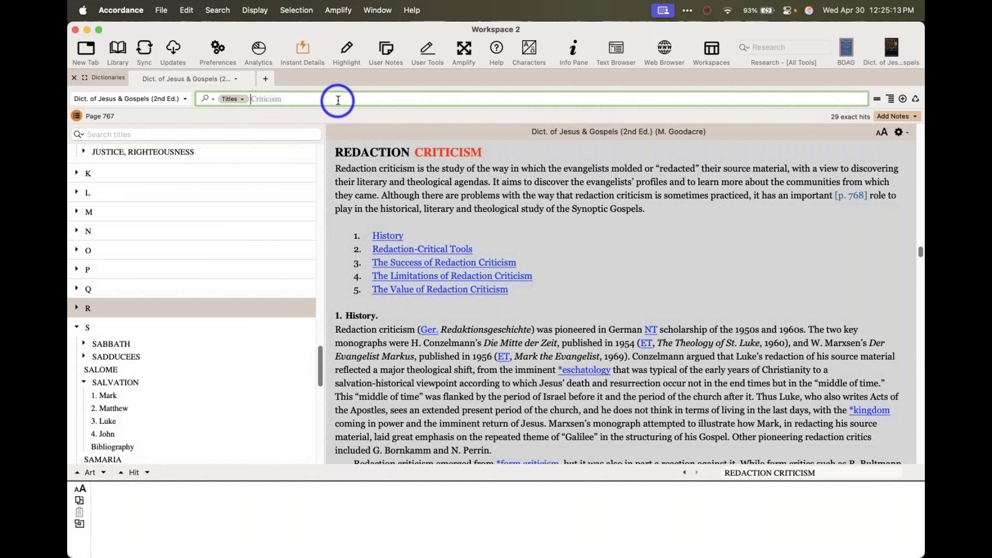
{"action": "type", "text": "literary"}
{"action": "key", "text": "Return"}
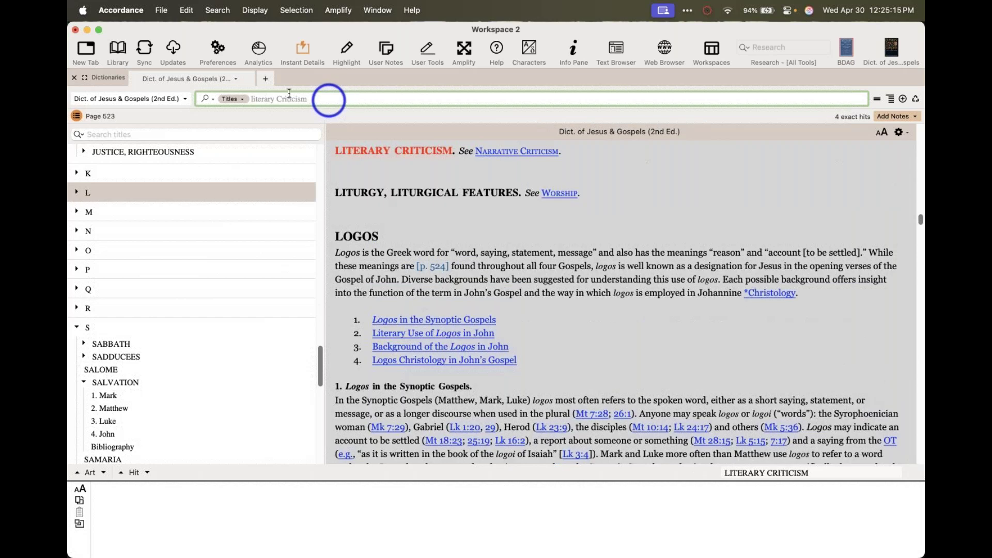
{"action": "mouse_move", "coordinate": [525, 150]}
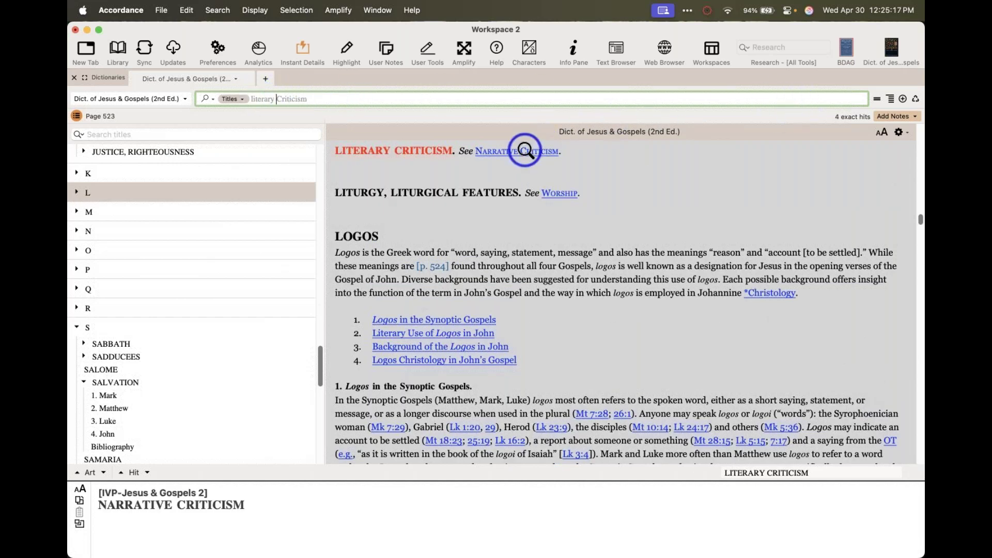
Remove "literary" from the search entry so that only Criticism remains
{"action": "key", "text": "BackSpace"}
{"action": "key", "text": "BackSpace"}
{"action": "key", "text": "BackSpace"}
{"action": "key", "text": "BackSpace"}
{"action": "key", "text": "BackSpace"}
{"action": "key", "text": "BackSpace"}
{"action": "key", "text": "BackSpace"}
{"action": "key", "text": "BackSpace"}
{"action": "key", "text": "BackSpace"}
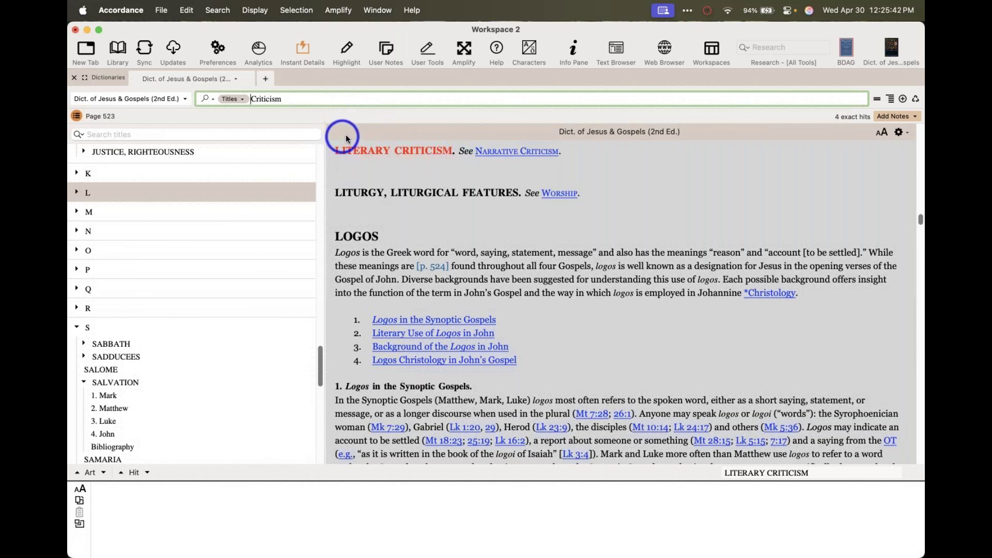
{"action": "mouse_move", "coordinate": [486, 154]}
Review the dictionary's list of search fields and select the note about varying search fields in the Preview handout
{"action": "key", "text": "super+Tab"}
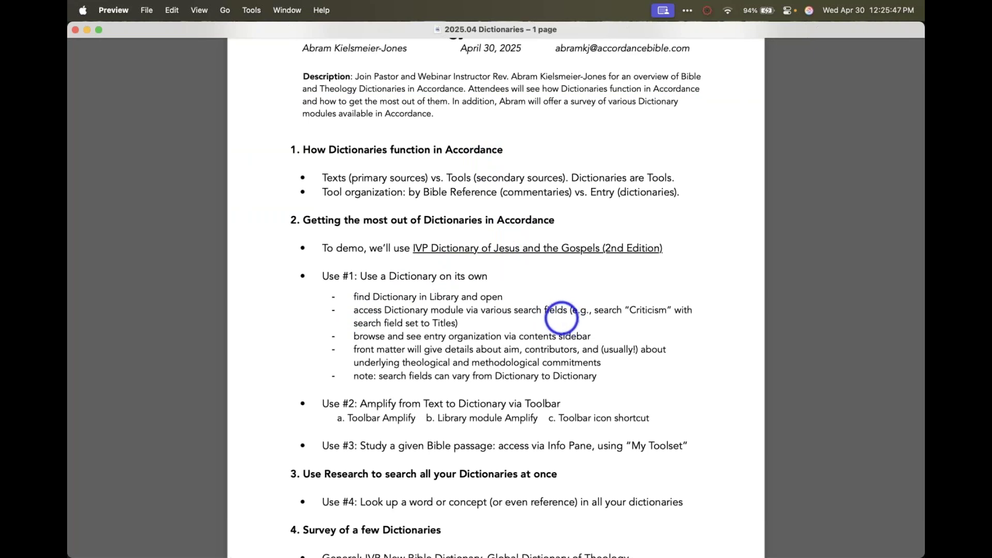
{"action": "key", "text": "super+Tab"}
{"action": "left_click", "coordinate": [240, 100]}
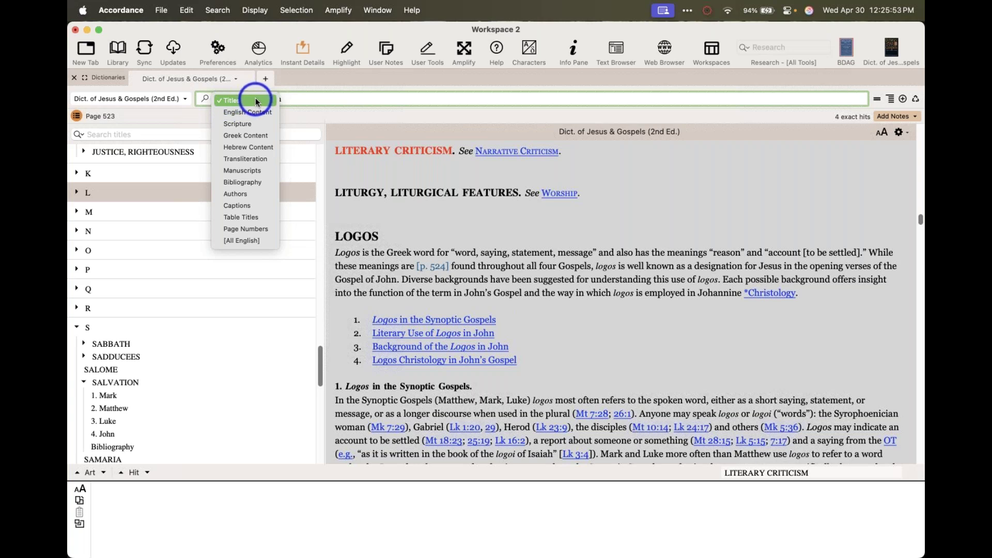
{"action": "key", "text": "super+Tab"}
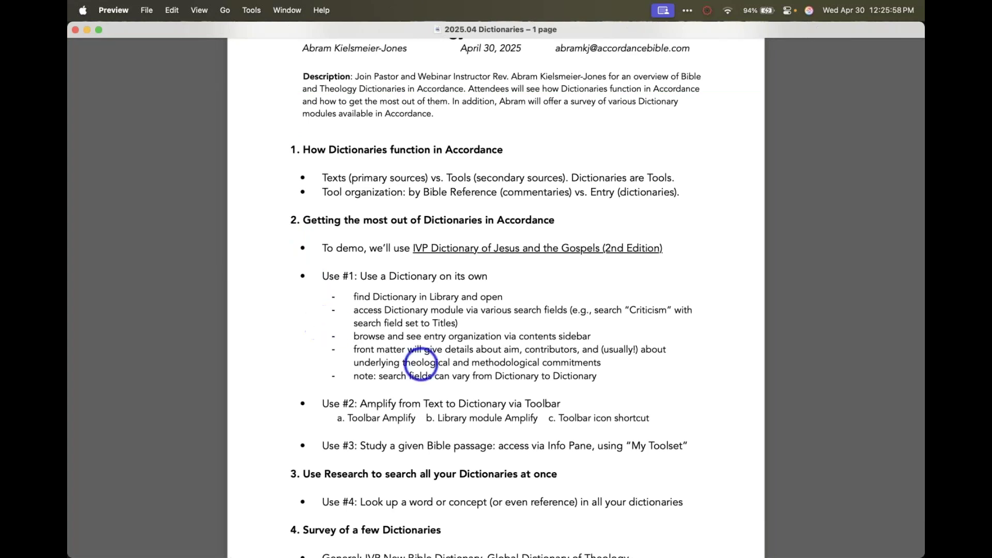
{"action": "left_click_drag", "start_coordinate": [599, 376], "coordinate": [351, 376]}
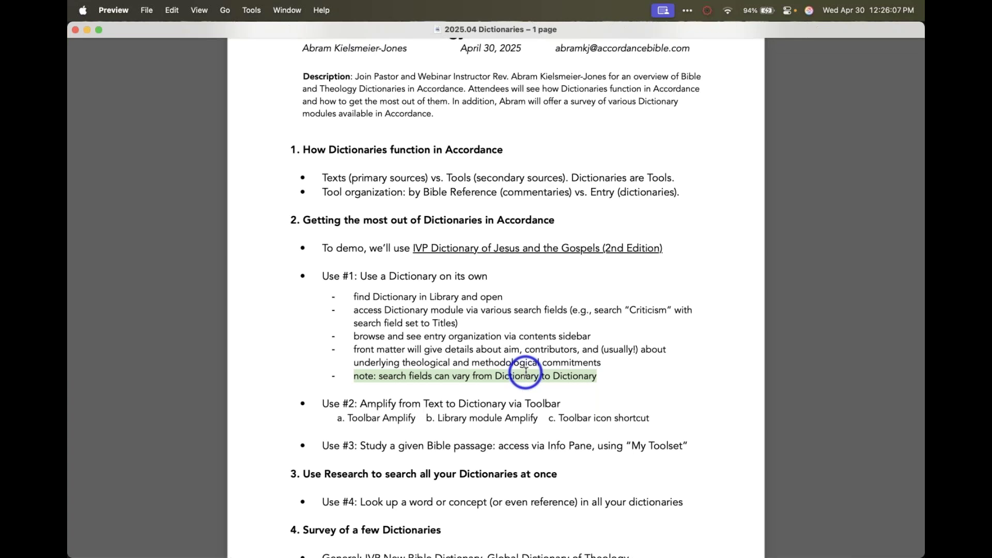
Select the handout note about front matter in Preview and compare it with the open dictionary in Accordance
{"action": "left_click_drag", "start_coordinate": [602, 364], "coordinate": [347, 354]}
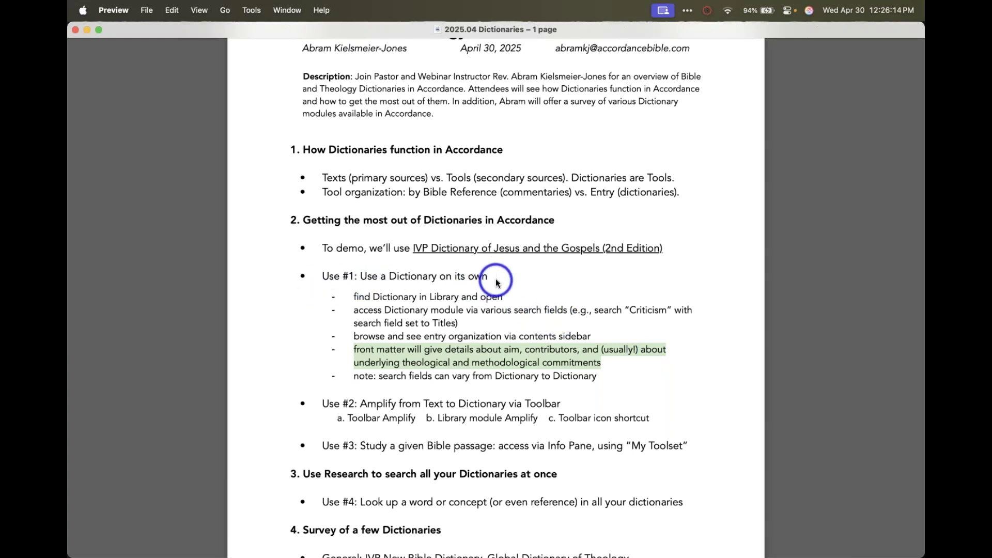
{"action": "key", "text": "super+Tab"}
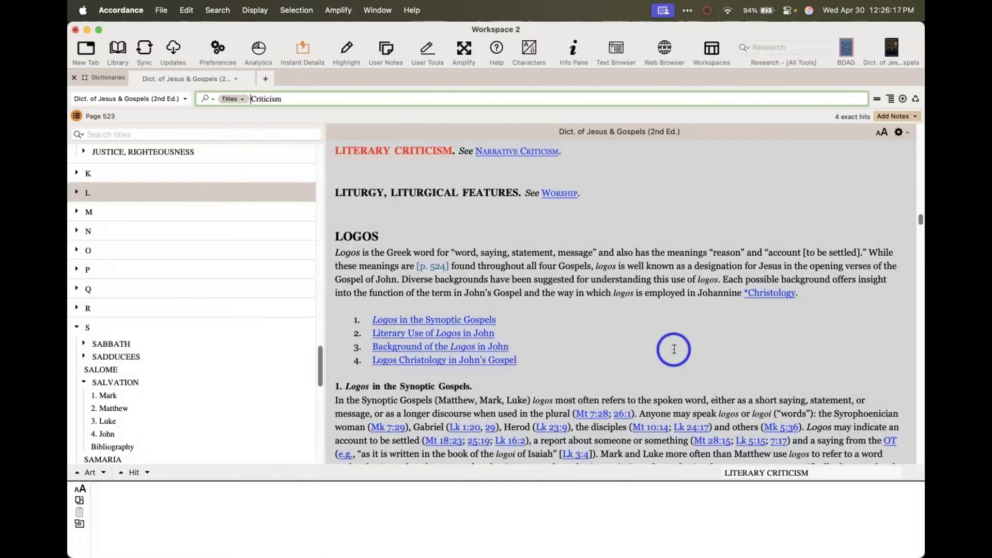
{"action": "key", "text": "super+Tab"}
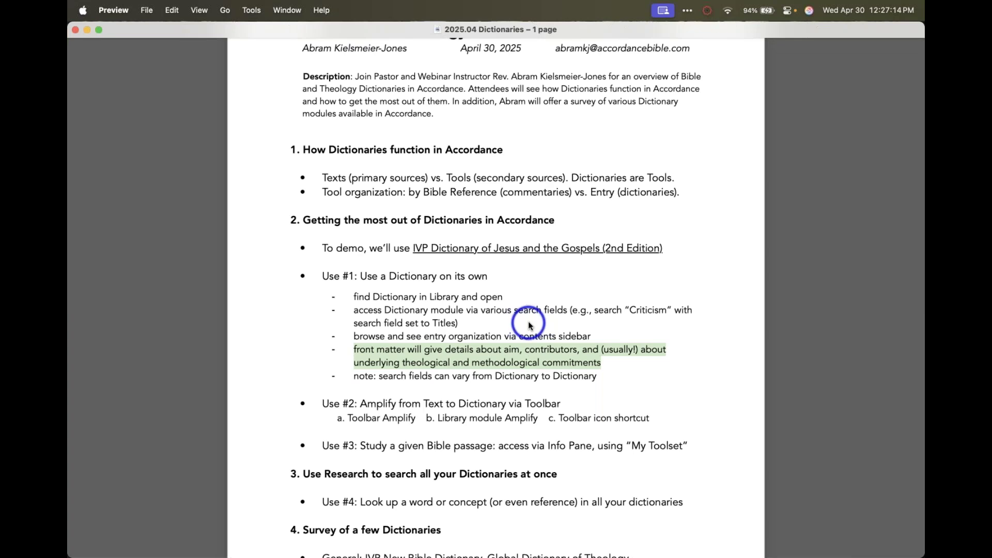
Switch to Accordance, open the dictionary's Preface from the contents sidebar and read through to its closing paragraphs
{"action": "key", "text": "super+Tab"}
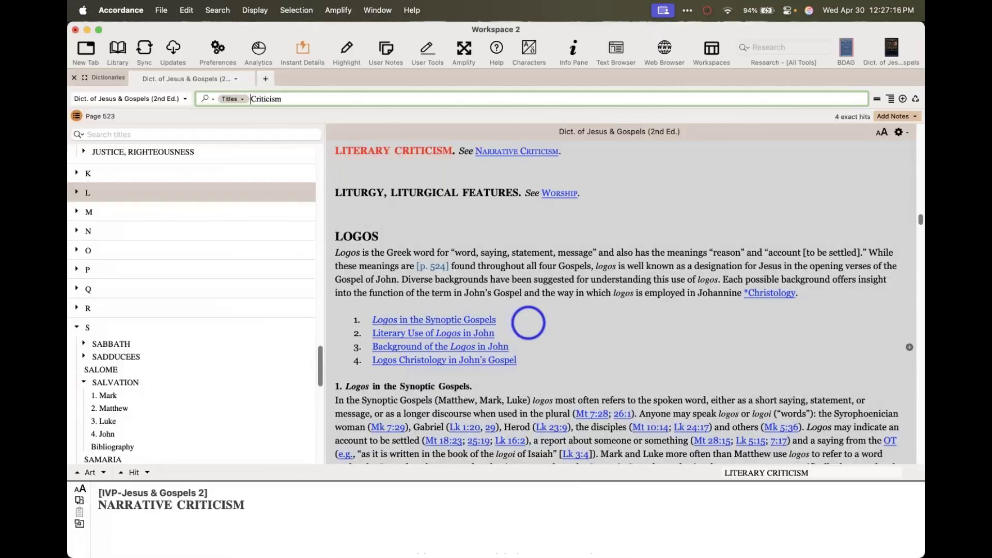
{"action": "scroll", "coordinate": [202, 187], "scroll_direction": "up", "scroll_amount": 15}
{"action": "scroll", "coordinate": [201, 187], "scroll_direction": "up", "scroll_amount": 5}
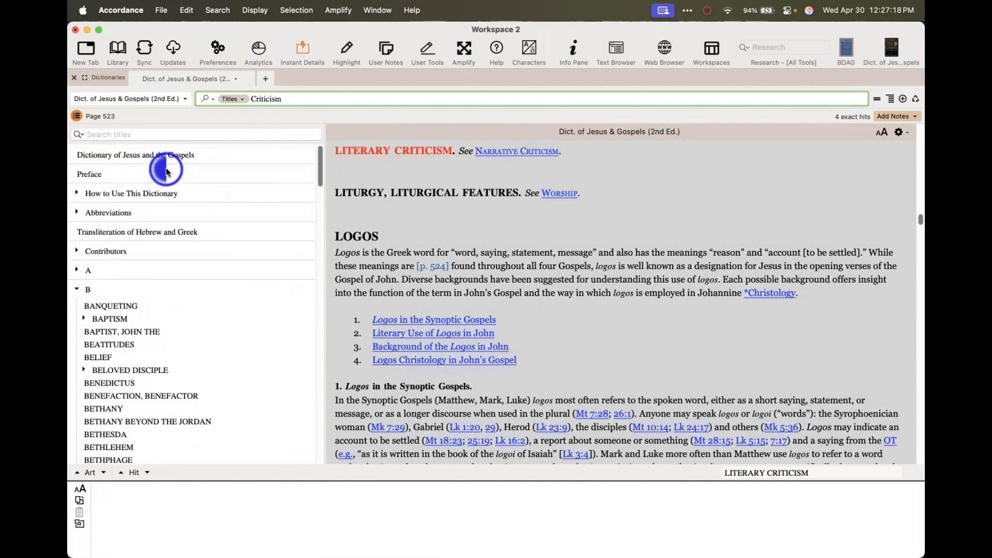
{"action": "left_click", "coordinate": [155, 174]}
{"action": "left_click", "coordinate": [436, 203]}
{"action": "scroll", "coordinate": [435, 203], "scroll_direction": "down", "scroll_amount": 5}
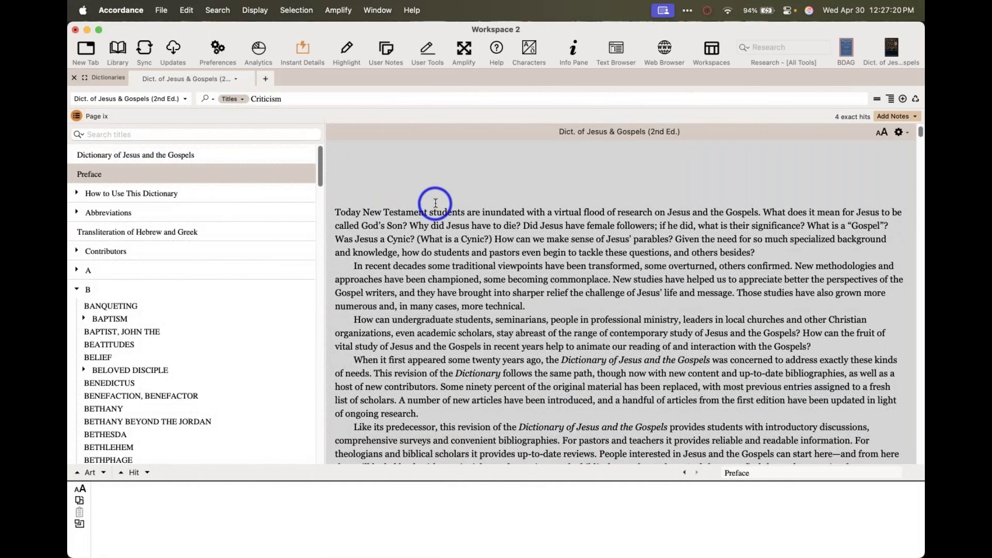
{"action": "scroll", "coordinate": [435, 203], "scroll_direction": "down", "scroll_amount": 9}
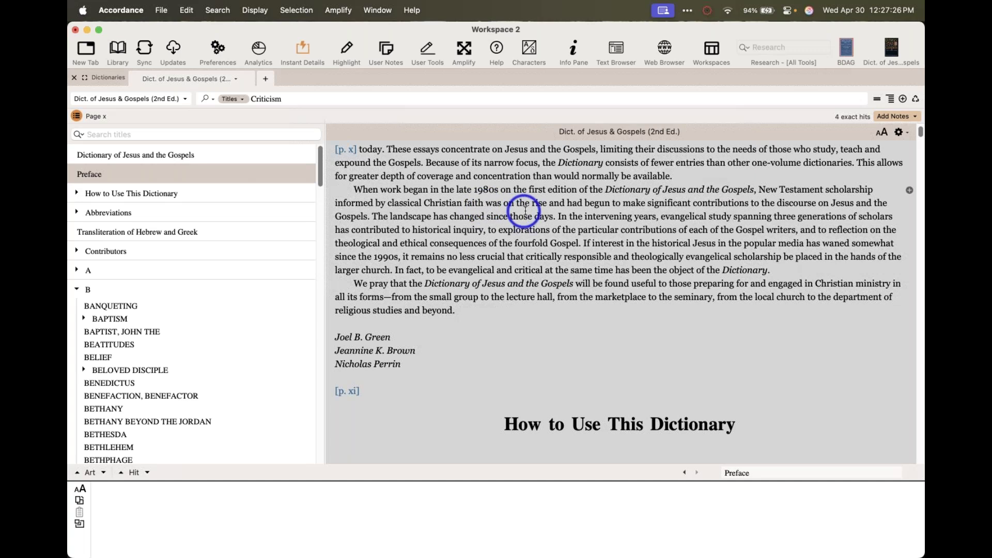
Select the Preface's phrase "classical Christian faith" and its sentence about being evangelical and critical at the same time
{"action": "left_click_drag", "start_coordinate": [559, 212], "coordinate": [754, 246]}
{"action": "left_click_drag", "start_coordinate": [762, 195], "coordinate": [761, 202]}
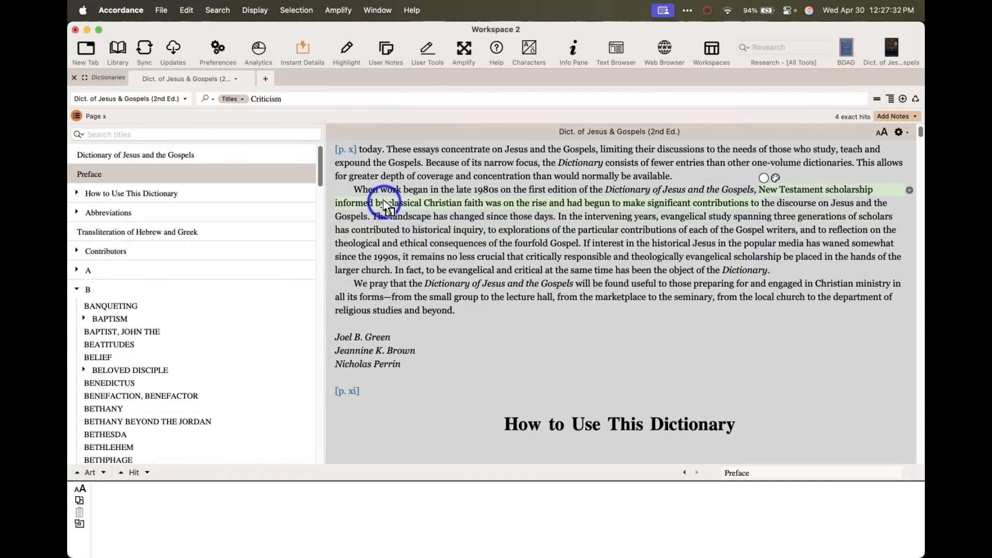
{"action": "left_click_drag", "start_coordinate": [387, 203], "coordinate": [485, 203]}
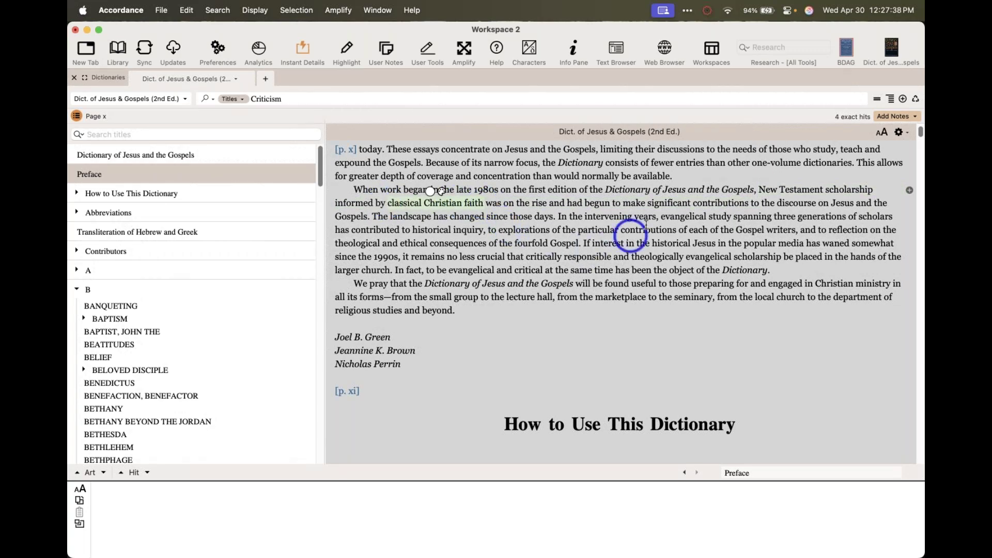
{"action": "left_click", "coordinate": [563, 271]}
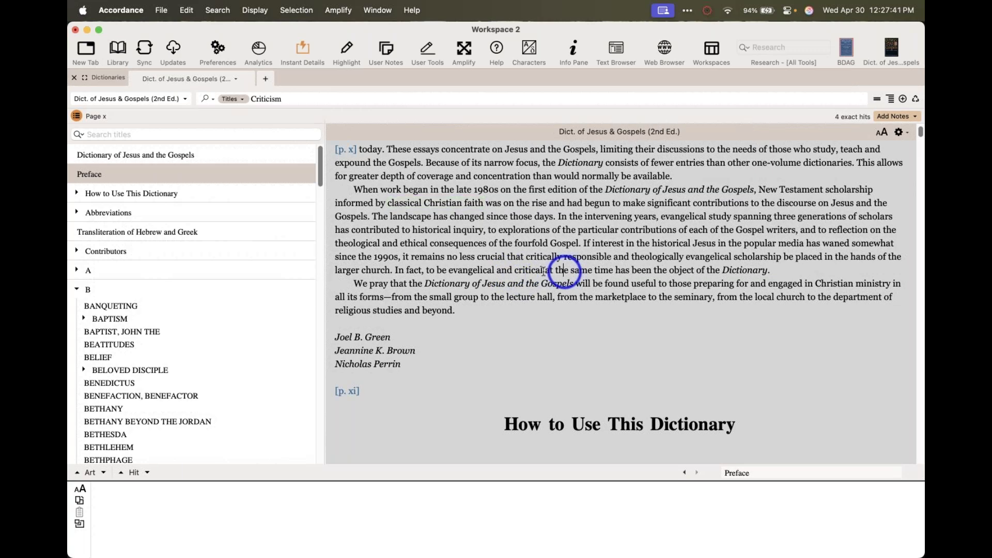
{"action": "left_click_drag", "start_coordinate": [390, 272], "coordinate": [799, 272]}
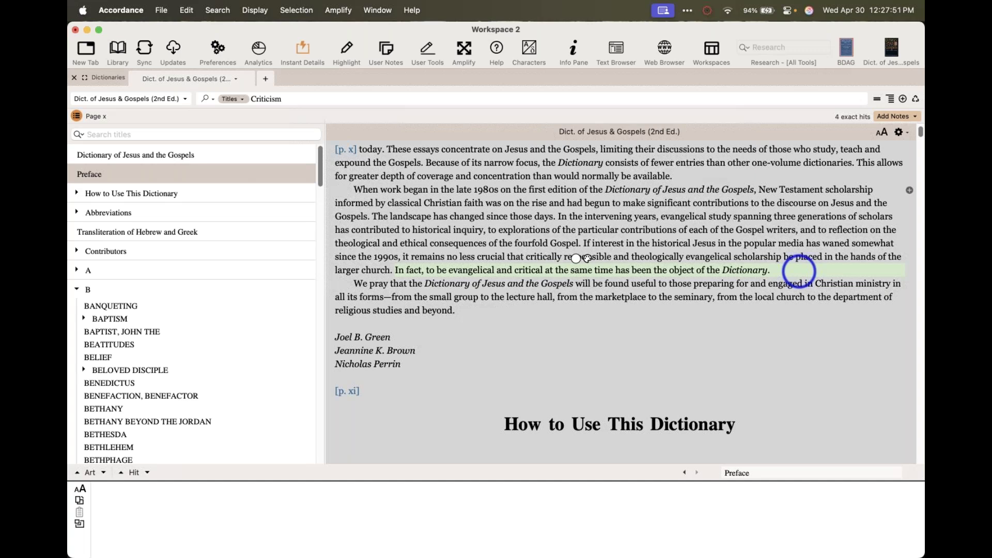
Try "evangelical" as the title search term and clear the search entry
{"action": "left_click", "coordinate": [405, 97]}
{"action": "type", "text": "evangelical"}
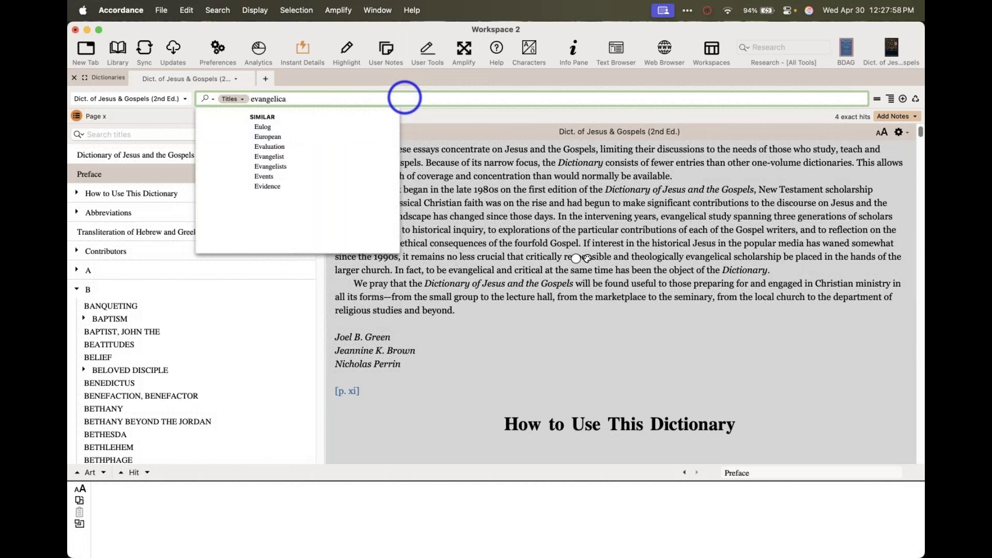
{"action": "key", "text": "BackSpace"}
{"action": "key", "text": "BackSpace"}
{"action": "key", "text": "BackSpace"}
{"action": "key", "text": "BackSpace"}
{"action": "key", "text": "BackSpace"}
{"action": "key", "text": "BackSpace"}
{"action": "key", "text": "BackSpace"}
{"action": "key", "text": "BackSpace"}
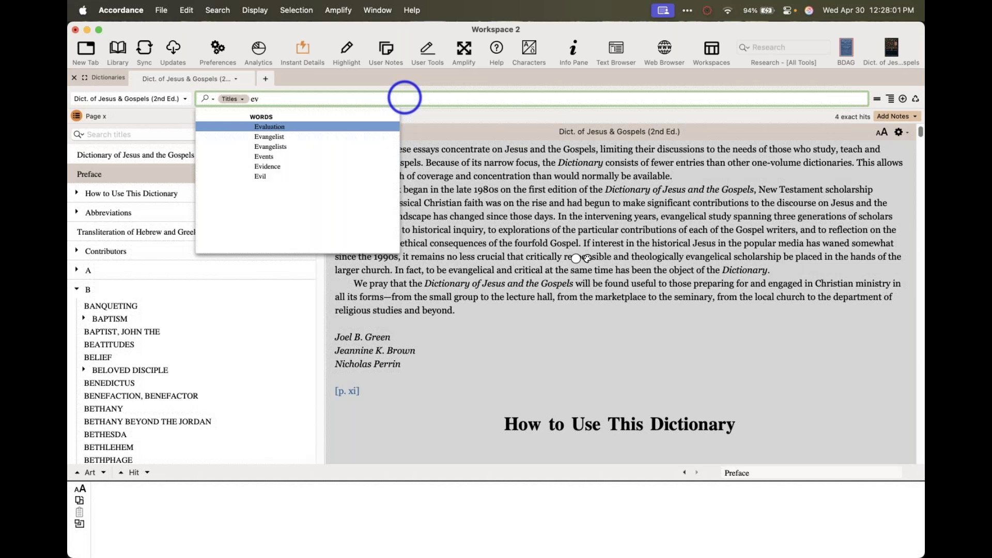
{"action": "key", "text": "BackSpace"}
{"action": "key", "text": "BackSpace"}
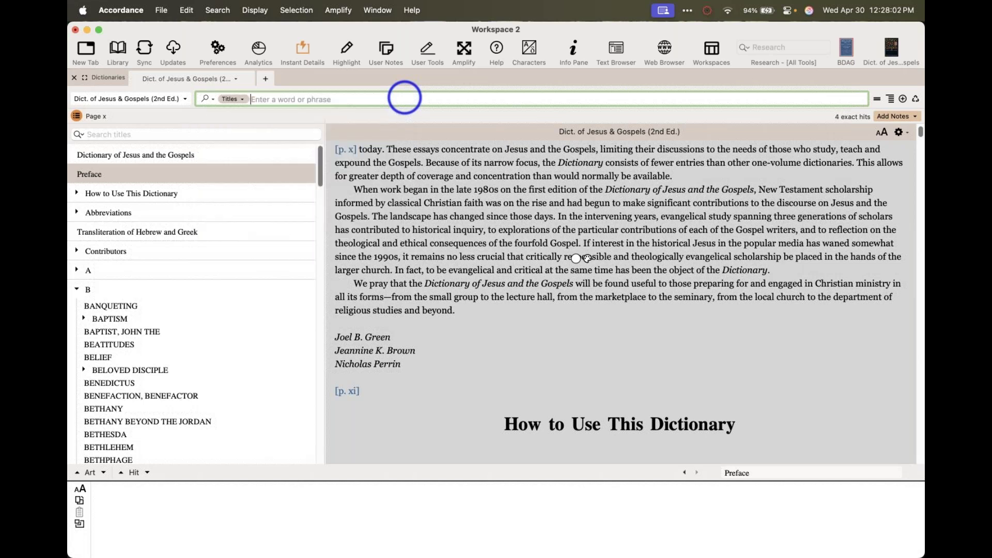
Switch to the Preview handout and copy the link of the IVP Dictionary of Jesus and the Gospels (2nd Edition)
{"action": "key", "text": "super+Tab"}
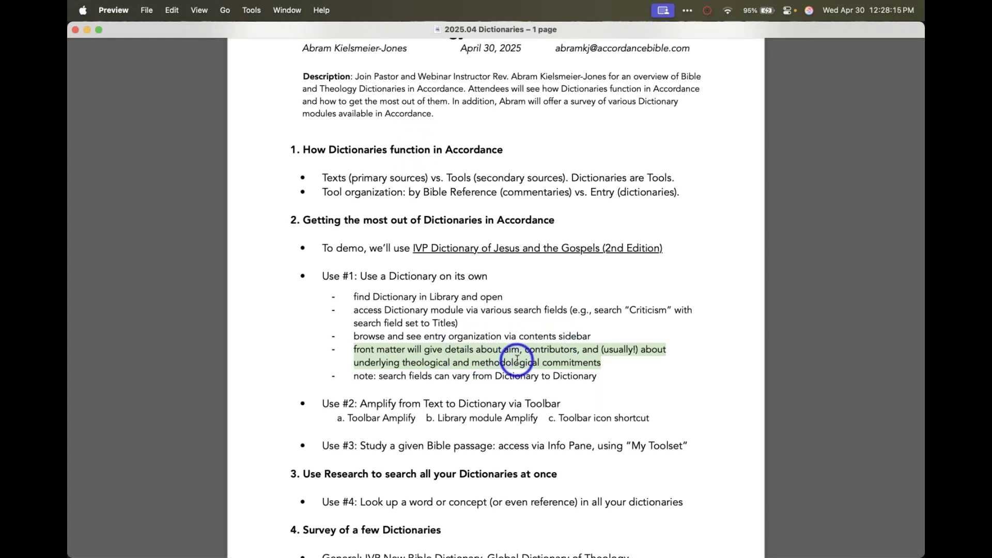
{"action": "right_click", "coordinate": [472, 247]}
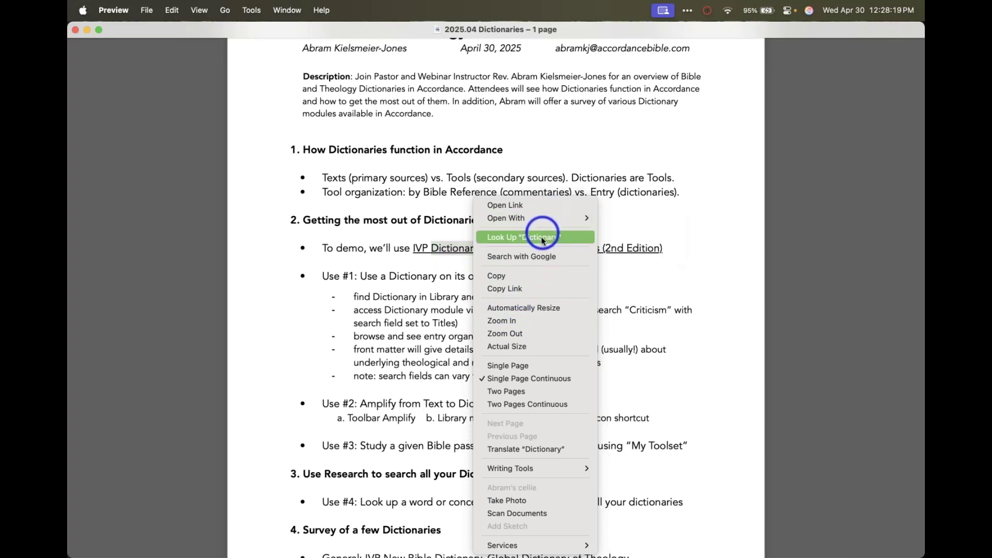
{"action": "left_click", "coordinate": [526, 286]}
Open a new Web Browser tab in Accordance and load the copied product link
{"action": "key", "text": "super+Tab"}
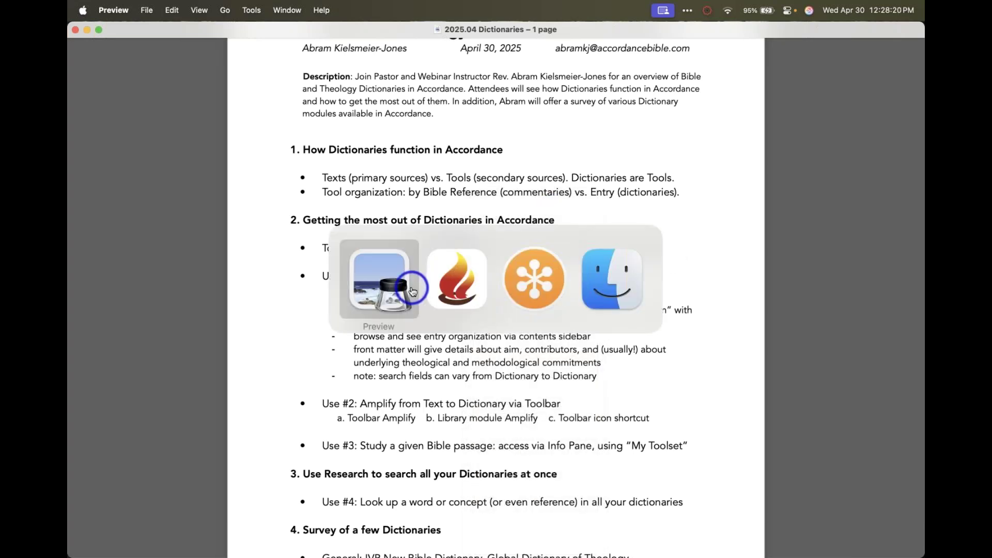
{"action": "left_click", "coordinate": [456, 279]}
{"action": "left_click", "coordinate": [159, 9]}
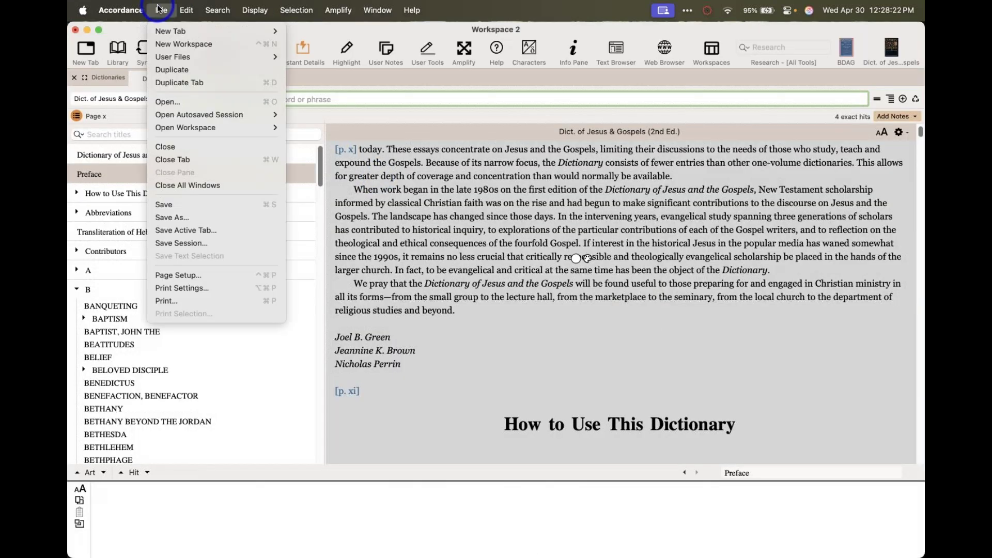
{"action": "mouse_move", "coordinate": [188, 31]}
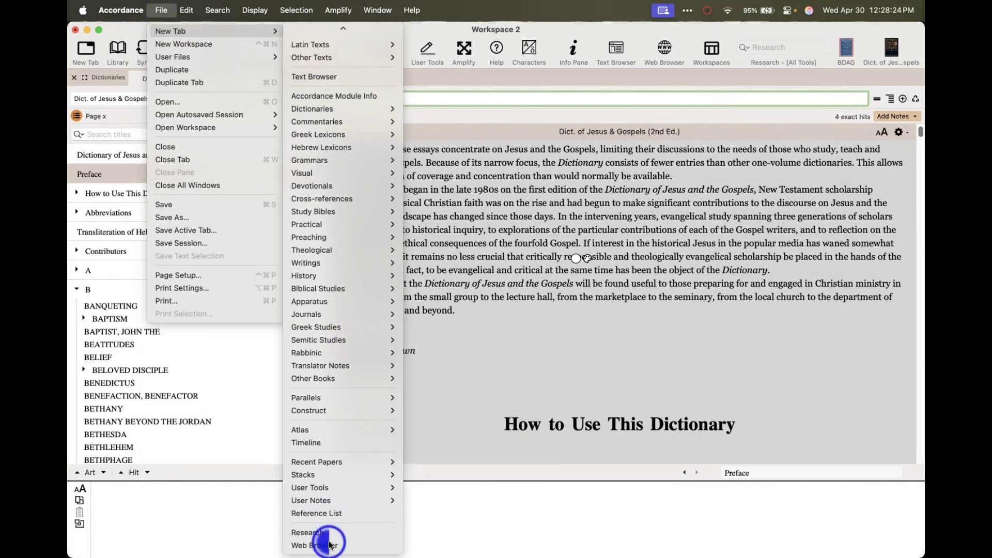
{"action": "left_click", "coordinate": [329, 544]}
{"action": "left_click", "coordinate": [772, 99]}
{"action": "key", "text": "super+v"}
{"action": "key", "text": "Return"}
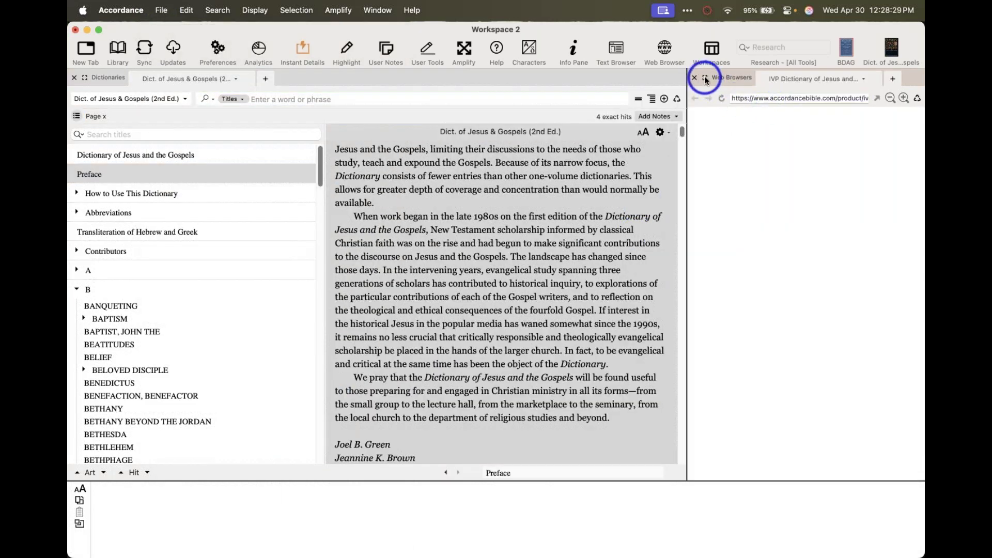
Enlarge the web browser pane, expand the product description and read through it
{"action": "left_click", "coordinate": [706, 78]}
{"action": "left_click", "coordinate": [587, 427]}
{"action": "scroll", "coordinate": [586, 341], "scroll_direction": "down", "scroll_amount": 2}
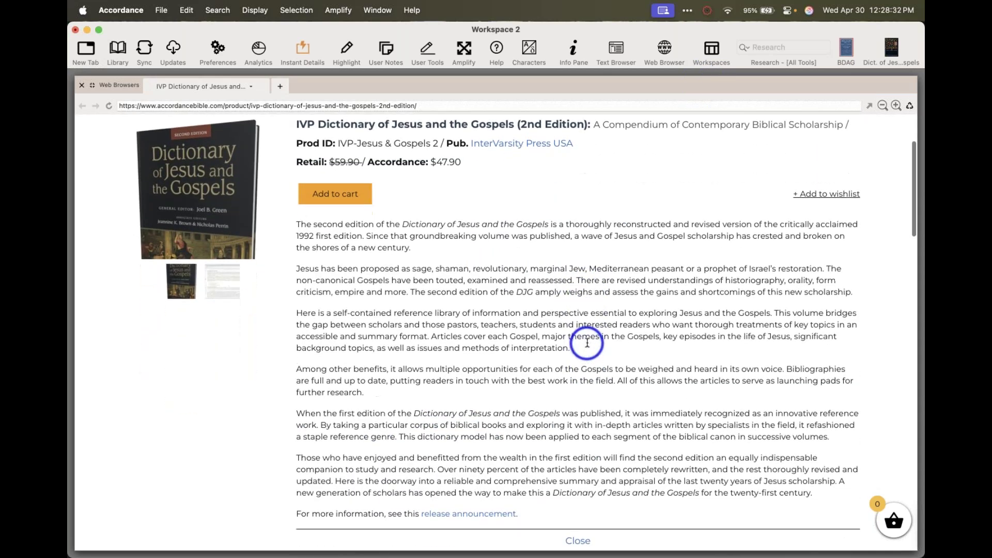
{"action": "scroll", "coordinate": [586, 343], "scroll_direction": "down", "scroll_amount": 1}
{"action": "scroll", "coordinate": [500, 317], "scroll_direction": "down", "scroll_amount": 1}
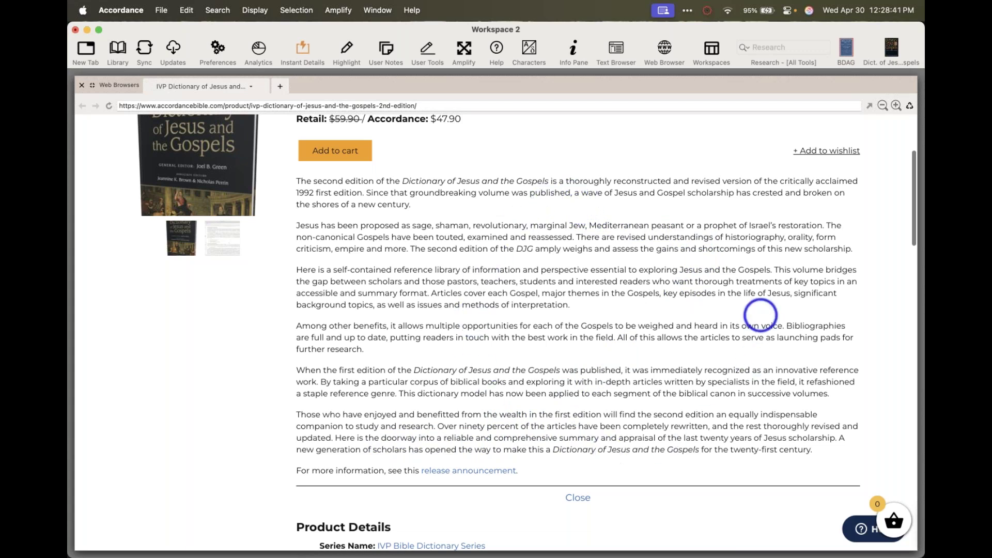
{"action": "scroll", "coordinate": [563, 240], "scroll_direction": "down", "scroll_amount": 1}
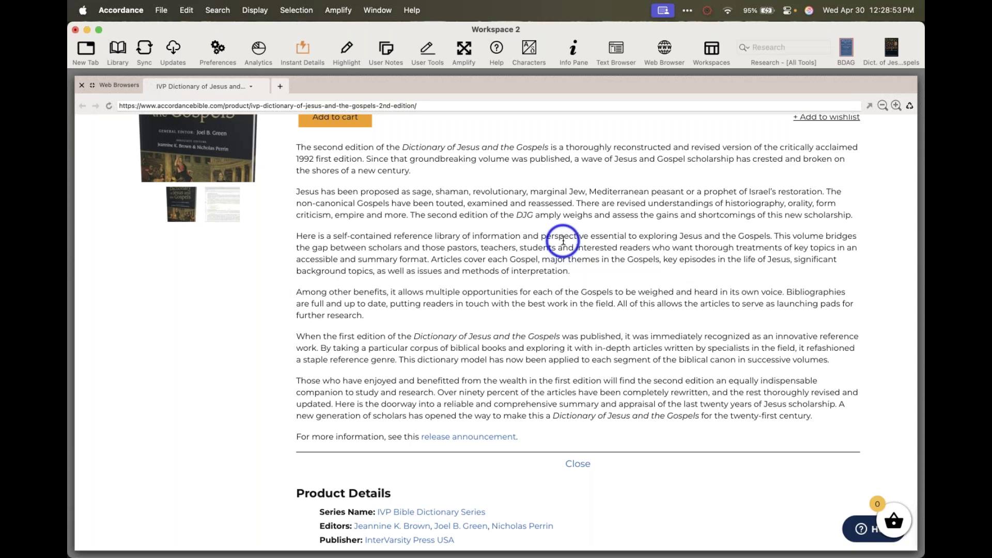
Load forums.accordancebible.com in the web browser pane and select its address
{"action": "left_click", "coordinate": [467, 105]}
{"action": "type", "text": "forums."}
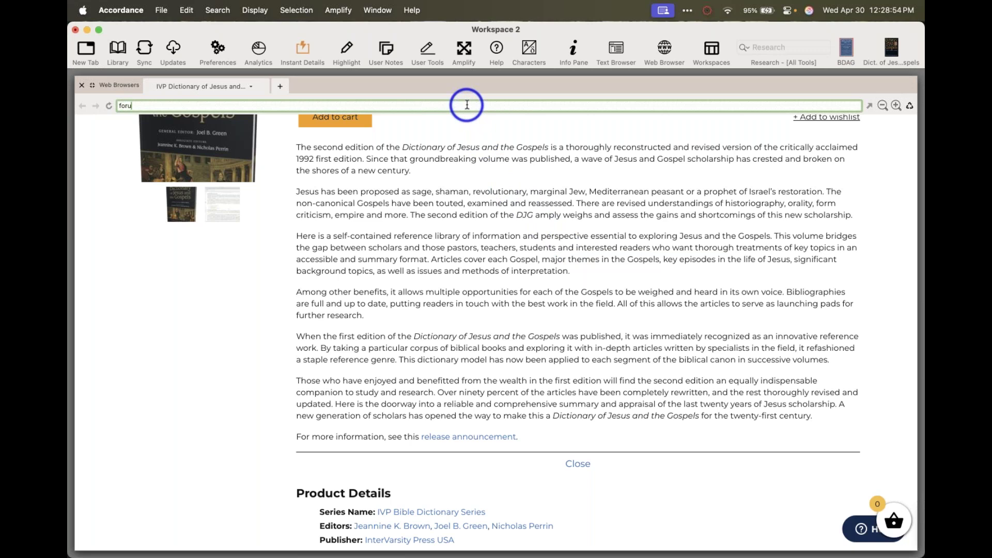
{"action": "type", "text": "accordancebible.com"}
{"action": "key", "text": "Return"}
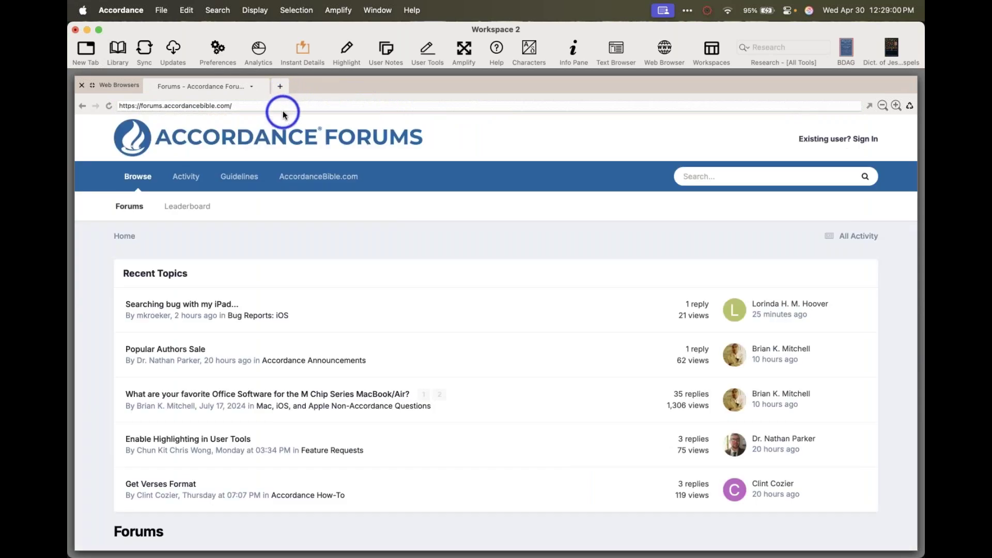
{"action": "left_click", "coordinate": [279, 105]}
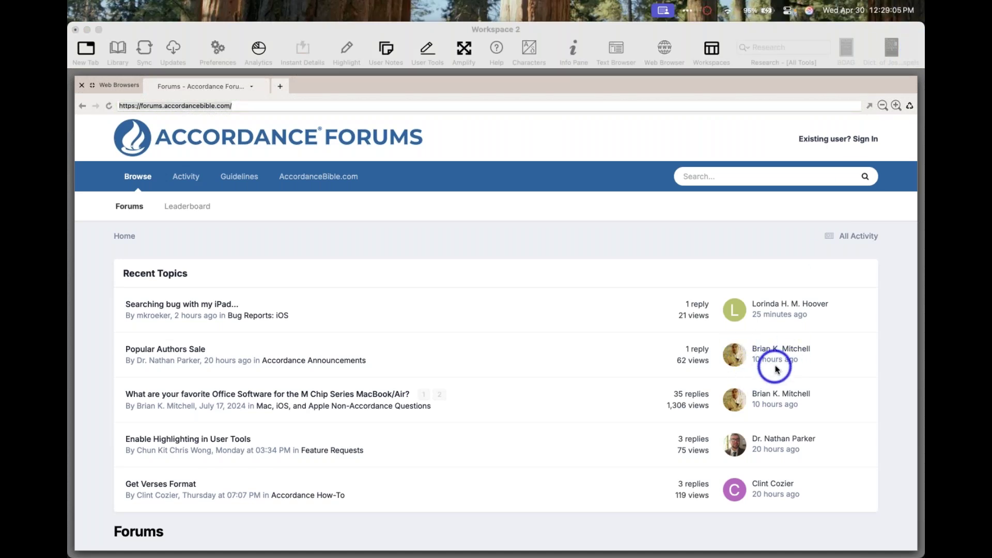
{"action": "left_click", "coordinate": [577, 250]}
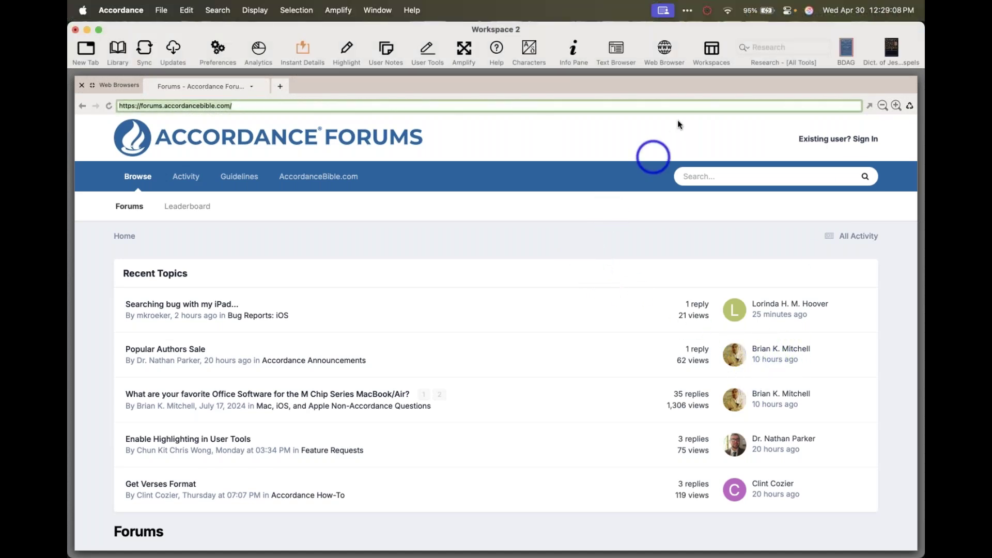
Search the Accordance Forums for "theology dictionary" and look through the resulting topics
{"action": "left_click", "coordinate": [715, 179]}
{"action": "type", "text": "dicitonary"}
{"action": "key", "text": "super+a"}
{"action": "type", "text": "theology dictionary"}
{"action": "key", "text": "Return"}
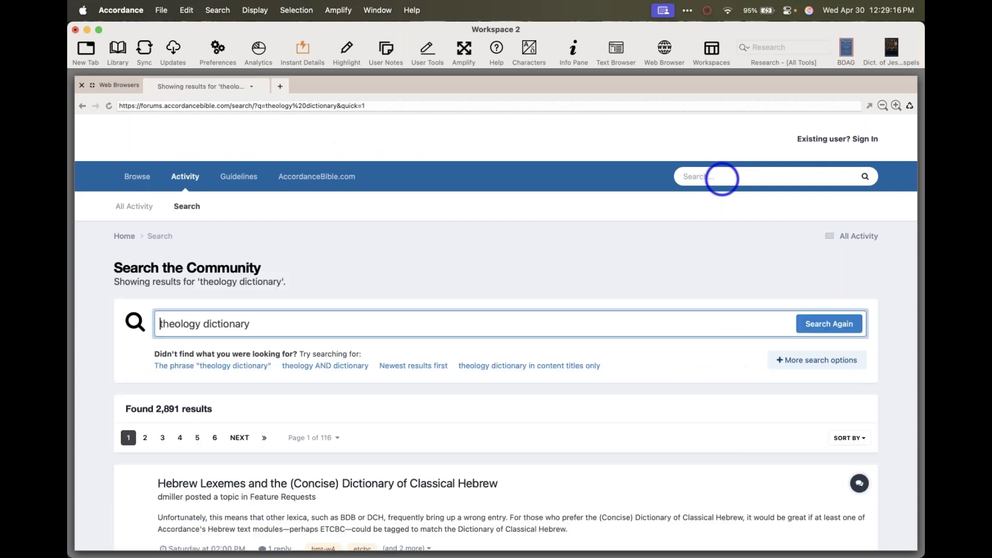
{"action": "scroll", "coordinate": [627, 420], "scroll_direction": "down", "scroll_amount": 3}
{"action": "scroll", "coordinate": [629, 422], "scroll_direction": "down", "scroll_amount": 5}
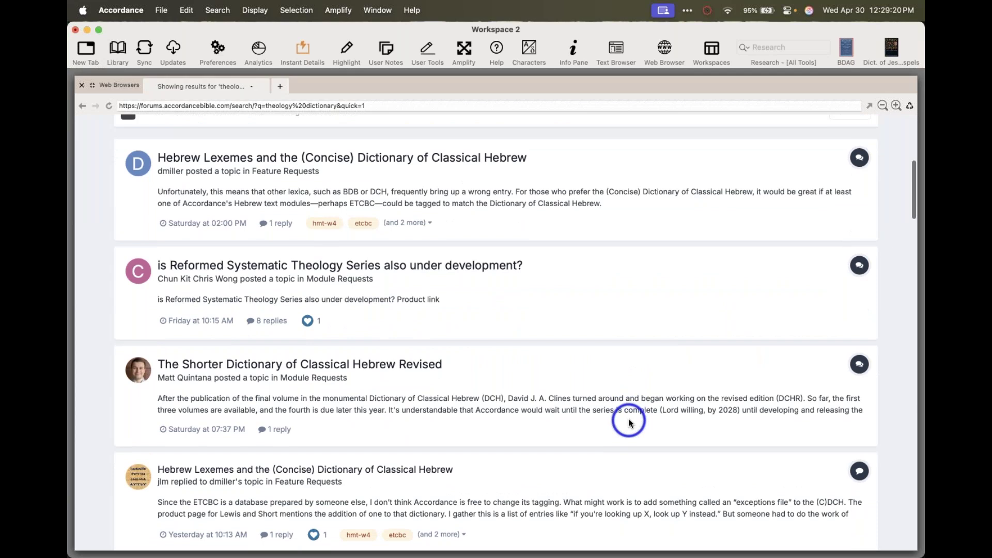
{"action": "scroll", "coordinate": [628, 421], "scroll_direction": "down", "scroll_amount": 4}
{"action": "scroll", "coordinate": [628, 419], "scroll_direction": "down", "scroll_amount": 2}
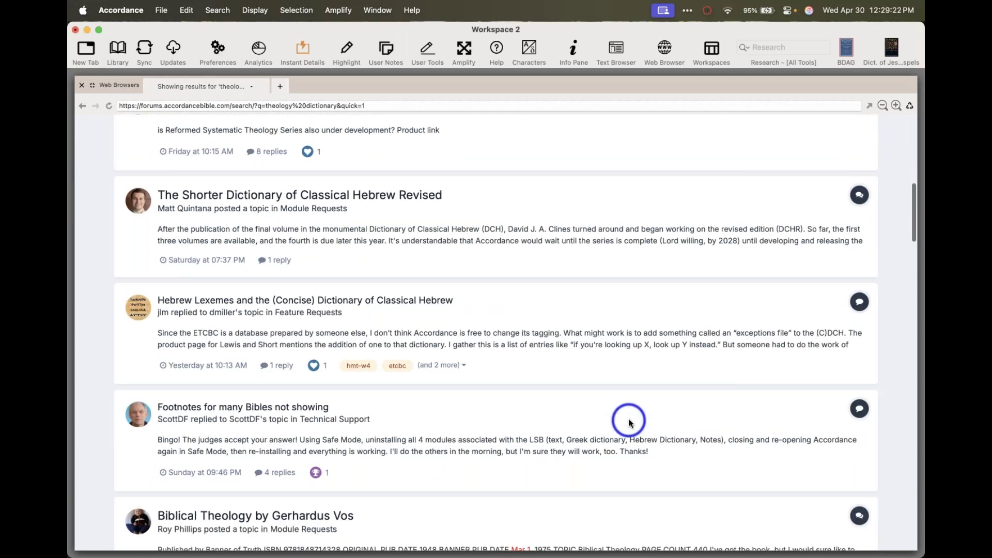
{"action": "scroll", "coordinate": [629, 420], "scroll_direction": "down", "scroll_amount": 2}
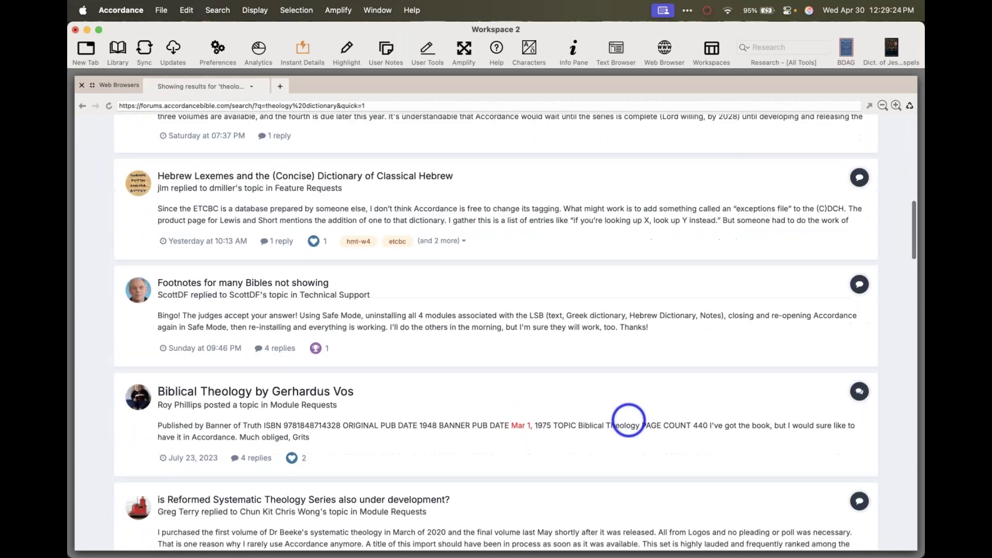
{"action": "scroll", "coordinate": [628, 420], "scroll_direction": "down", "scroll_amount": 3}
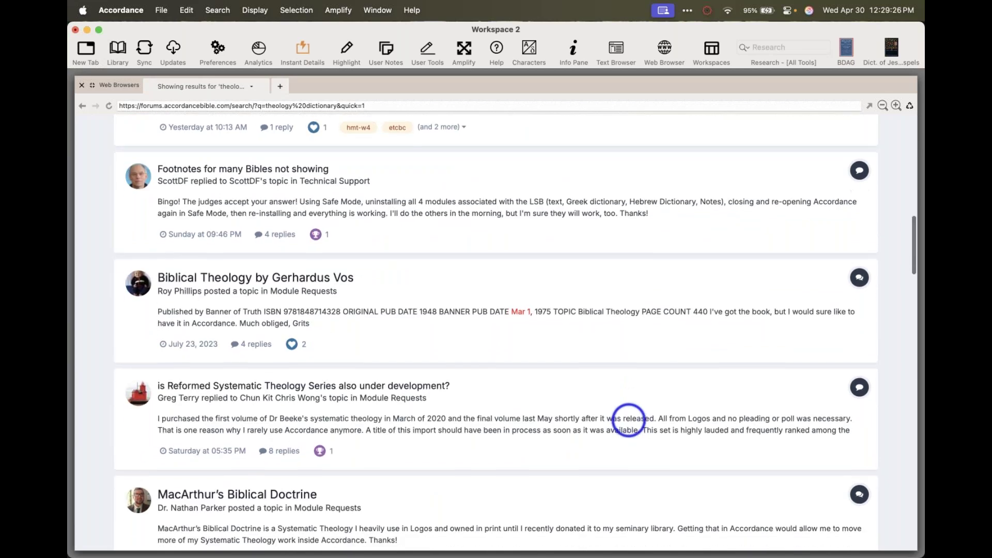
Restore the web browser pane to its normal size, close it and return to the handout in Preview
{"action": "left_click", "coordinate": [92, 86]}
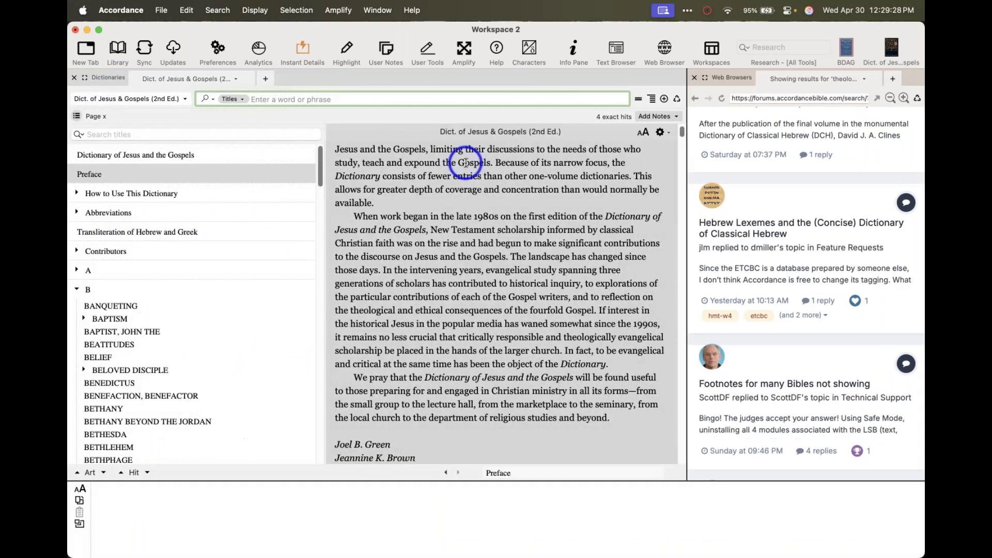
{"action": "left_click", "coordinate": [694, 77]}
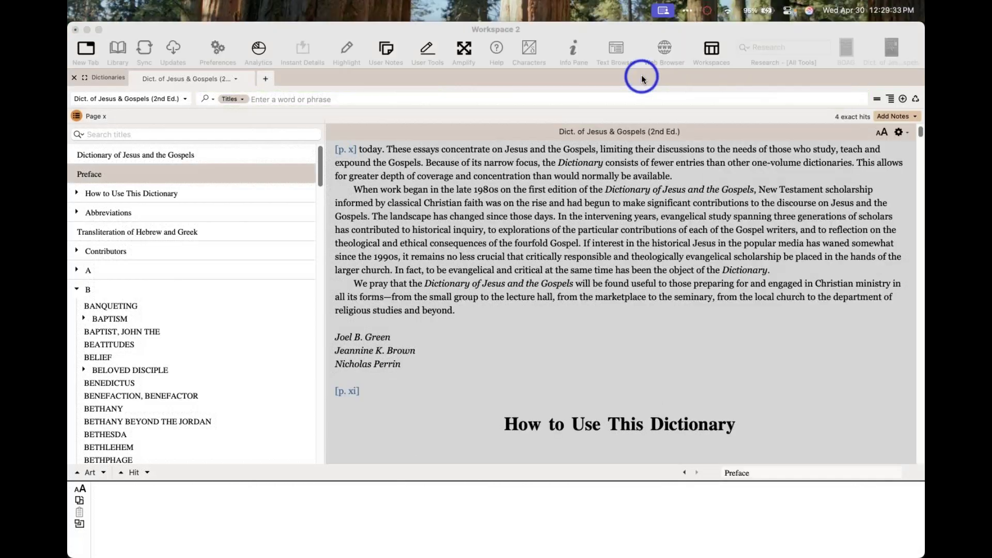
{"action": "key", "text": "super+Tab"}
{"action": "key", "text": "super+Tab"}
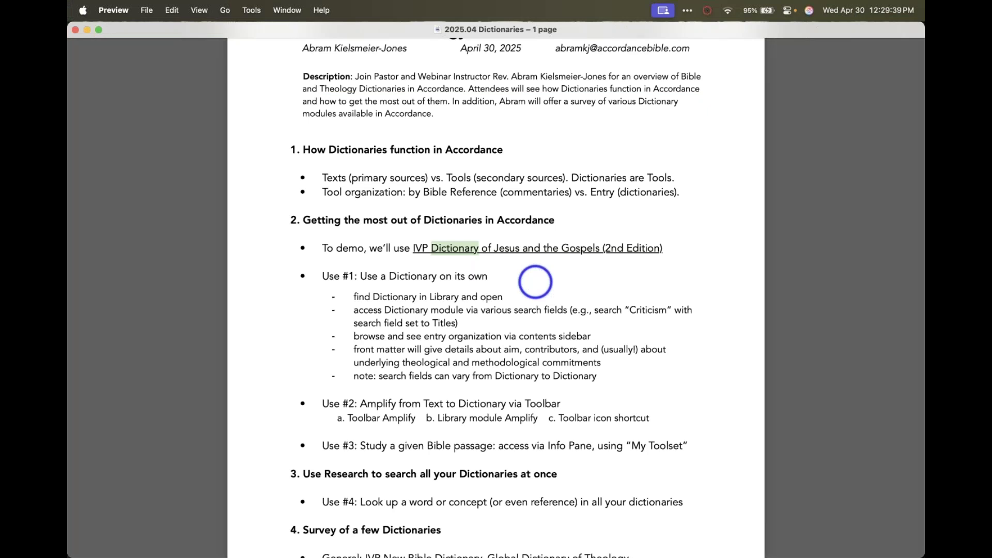
Highlight the whole "Use #1: Use a Dictionary on its own" section in the handout and switch to Accordance
{"action": "left_click_drag", "start_coordinate": [598, 376], "coordinate": [262, 278]}
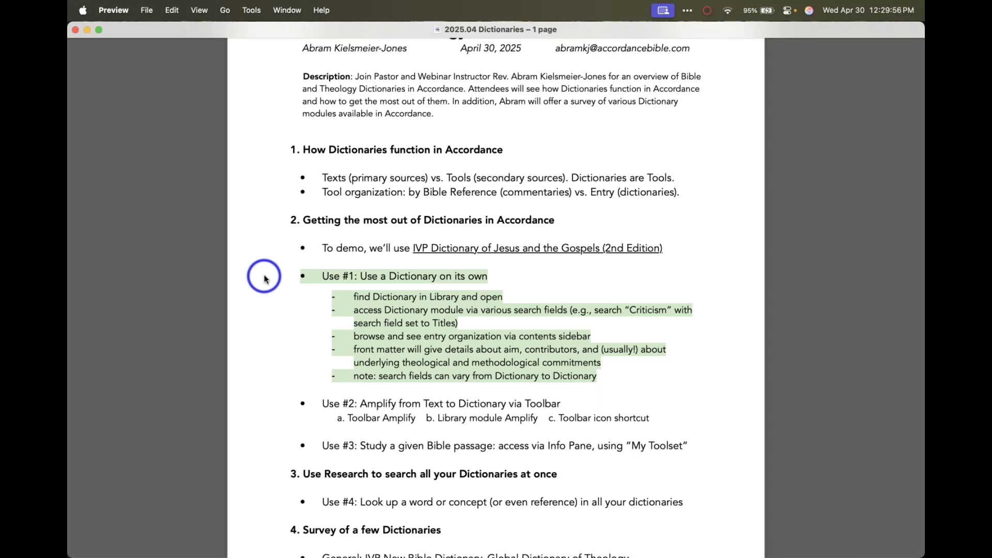
{"action": "key", "text": "super+Tab"}
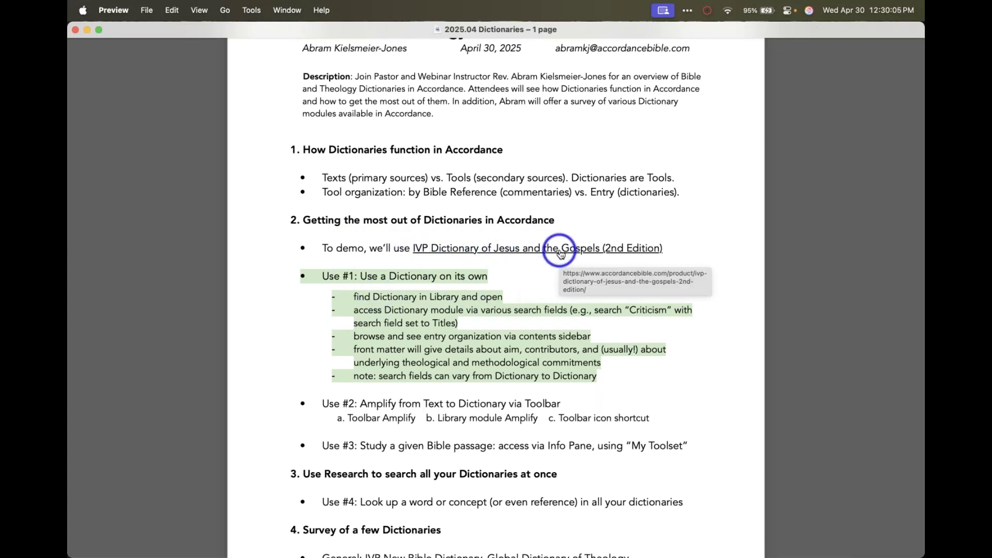
{"action": "key", "text": "super+Tab"}
{"action": "key", "text": "super+Tab"}
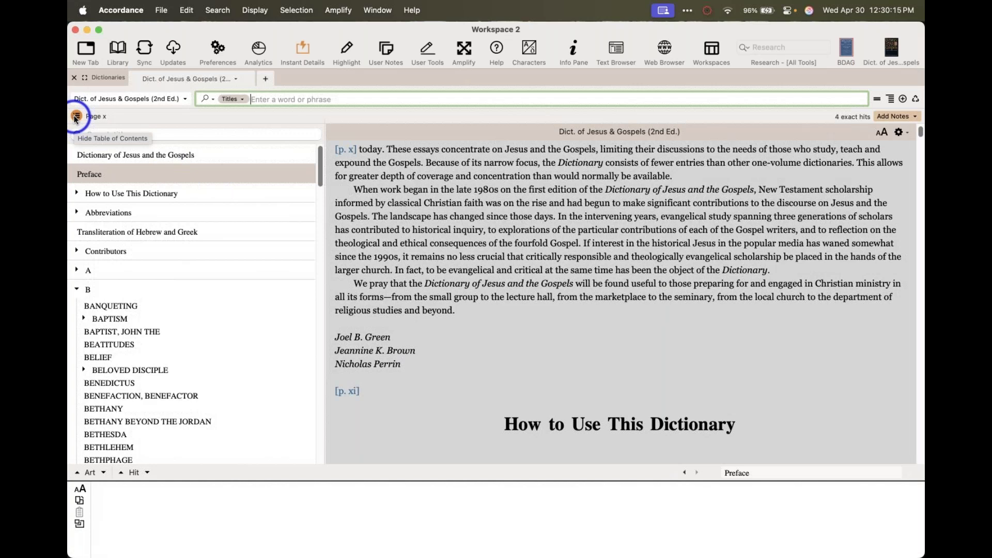
Review the search field options of the Dictionary of Jesus and the Gospels, and return to the handout in Preview to clear its highlighting
{"action": "left_click", "coordinate": [233, 98]}
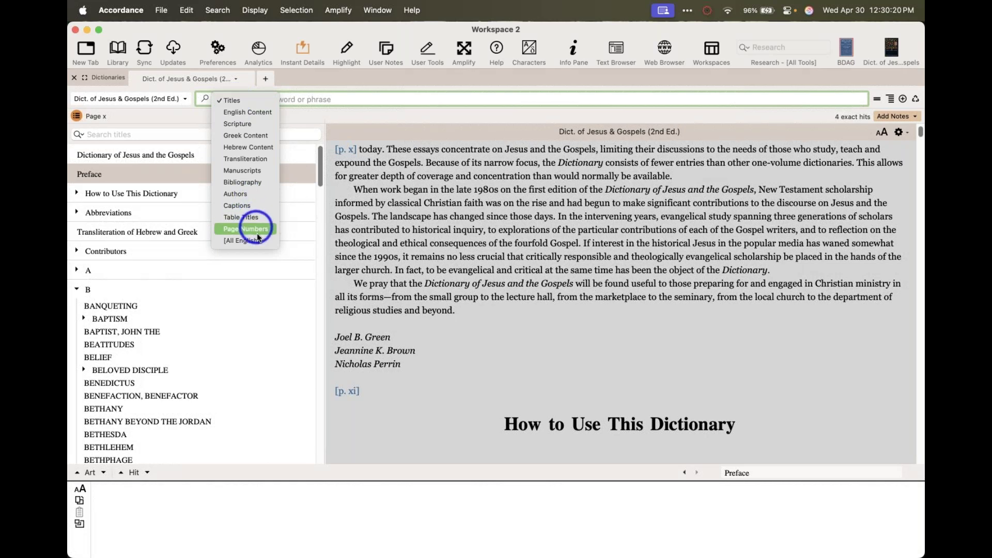
{"action": "left_click", "coordinate": [328, 118]}
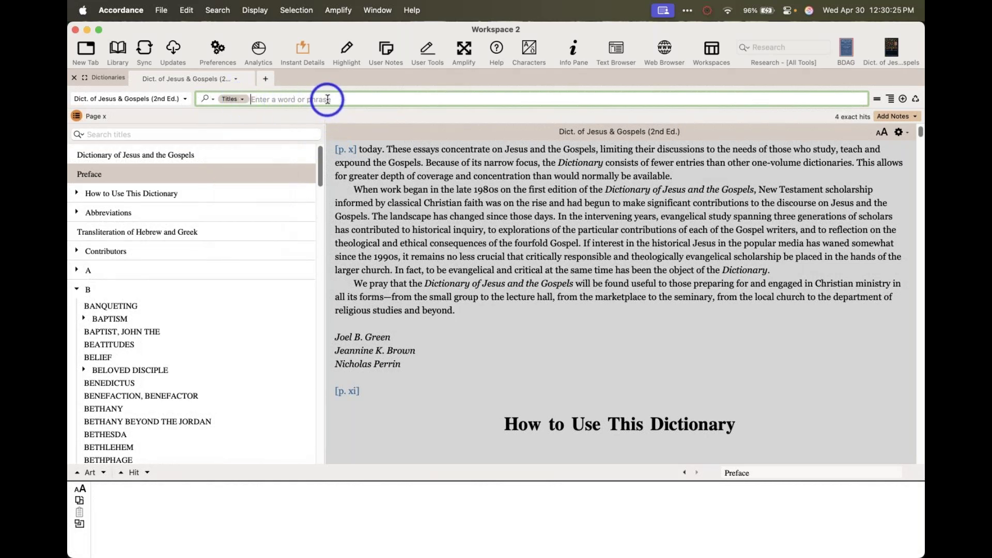
{"action": "key", "text": "super+Tab"}
{"action": "left_click", "coordinate": [312, 368]}
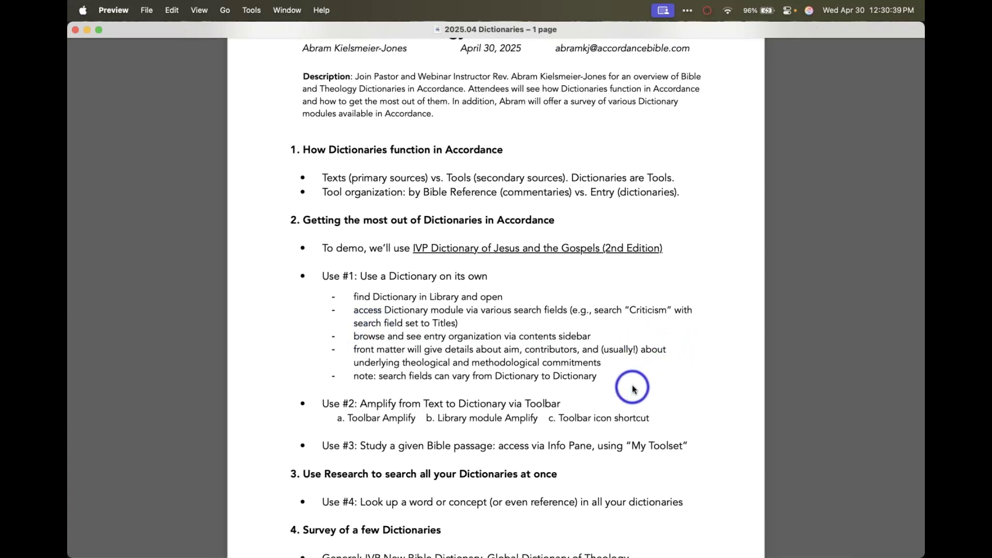
{"action": "left_click", "coordinate": [617, 222]}
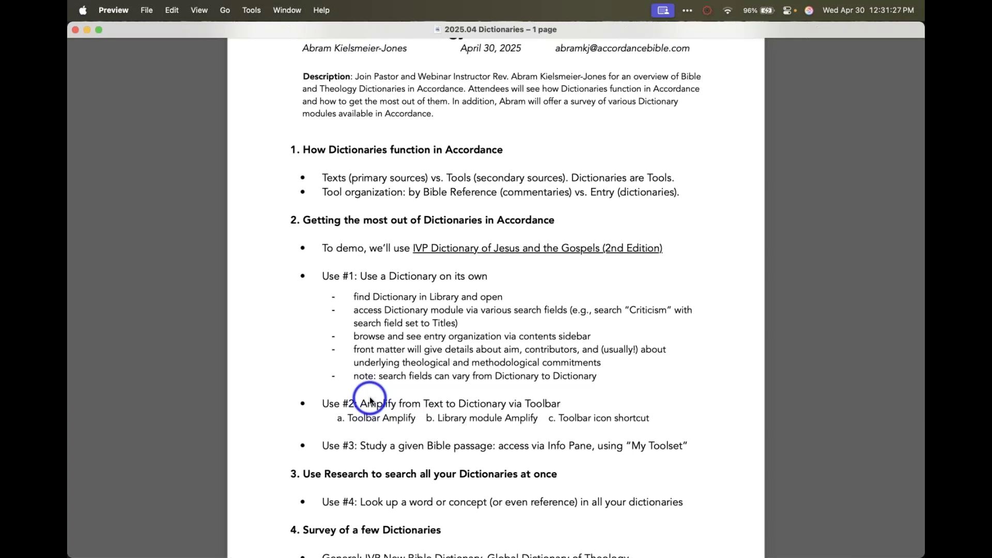
Switch to Accordance and view the Amplify options while the dictionary is open
{"action": "key", "text": "super+Tab"}
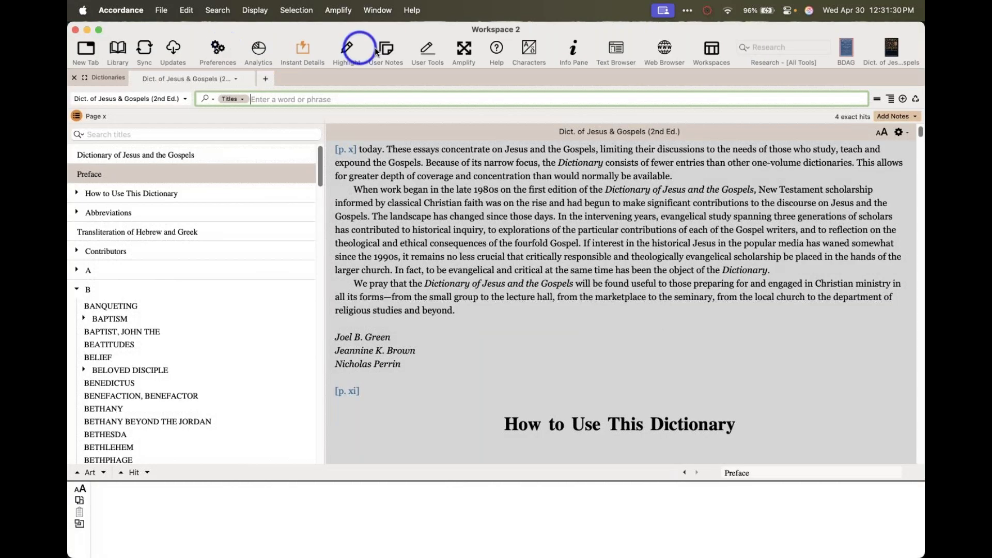
{"action": "left_click", "coordinate": [464, 50]}
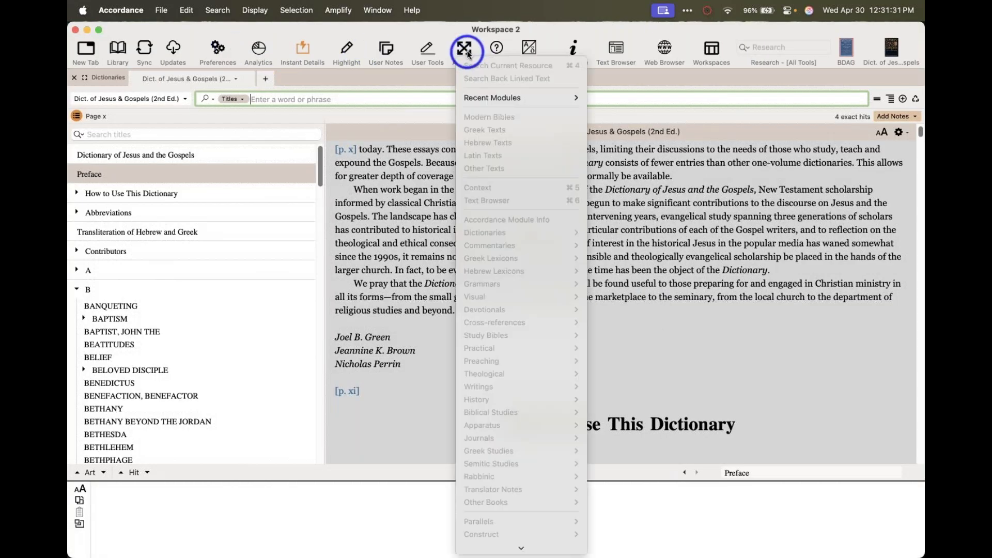
{"action": "left_click", "coordinate": [464, 50]}
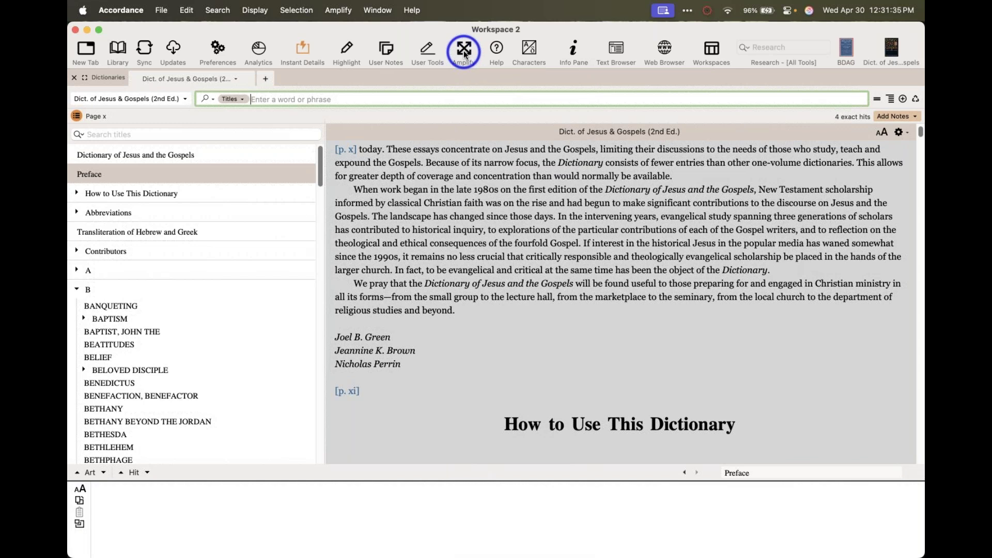
Close the dictionary and open the NET Bible (2nd ed.) with Strong's from the Library
{"action": "left_click", "coordinate": [74, 77]}
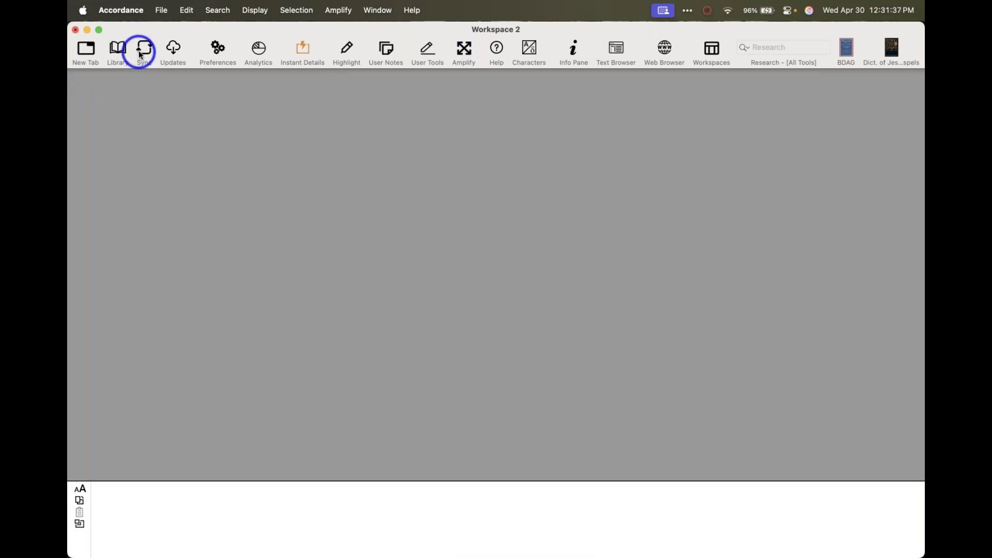
{"action": "left_click", "coordinate": [118, 49]}
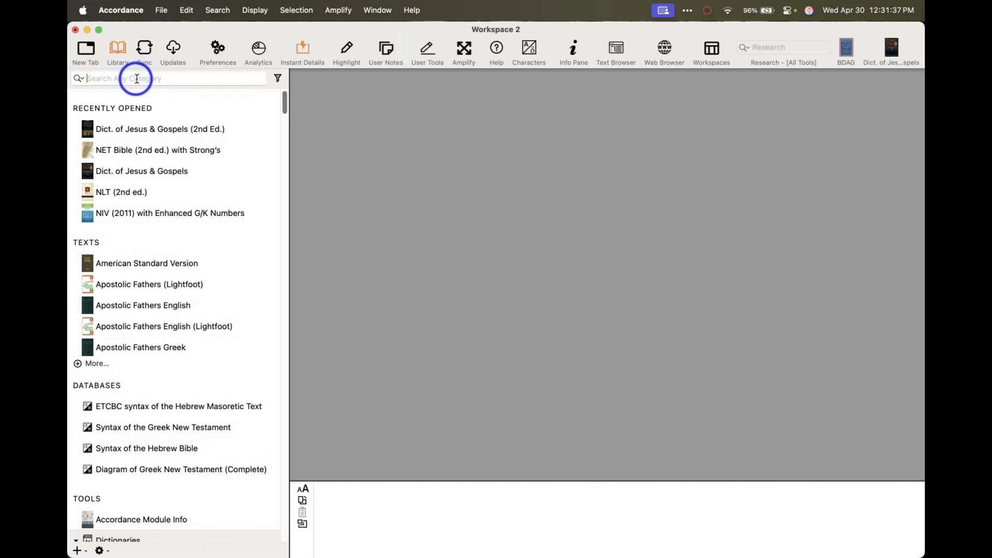
{"action": "left_click", "coordinate": [147, 150]}
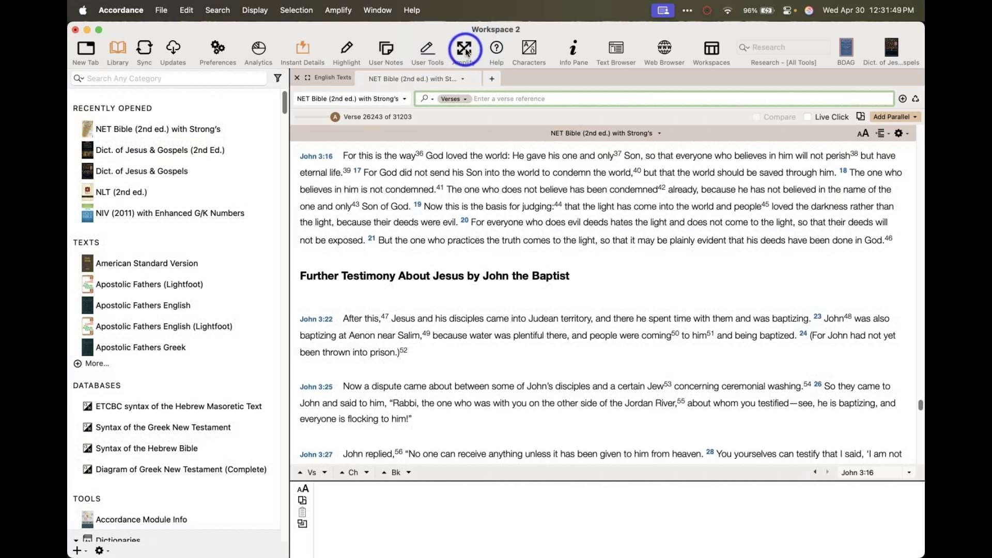
Examine the word details for "Son" in John 3:16 and "Jesus" in John 3:22, and glance at the handout in Preview
{"action": "mouse_move", "coordinate": [603, 156]}
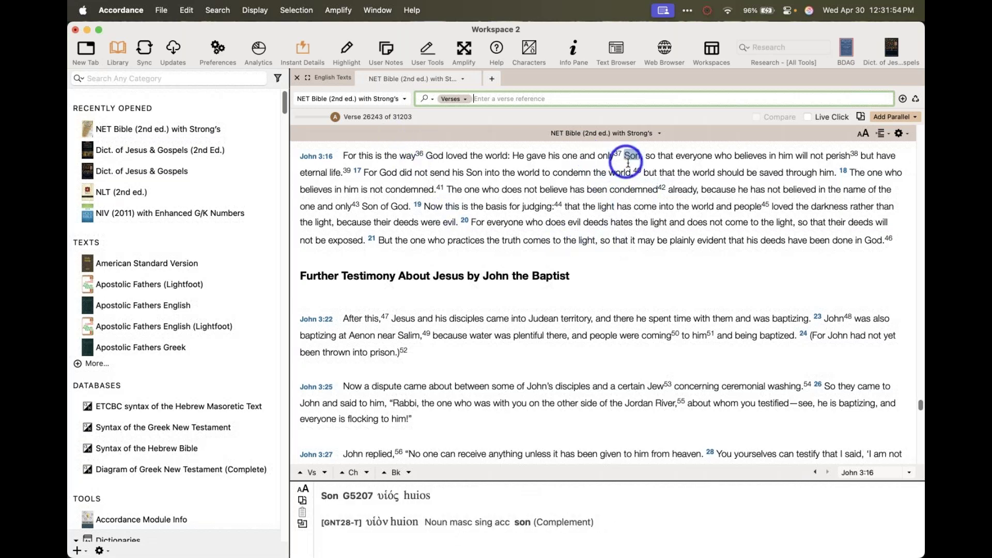
{"action": "mouse_move", "coordinate": [624, 252]}
{"action": "scroll", "coordinate": [624, 252], "scroll_direction": "down", "scroll_amount": 5}
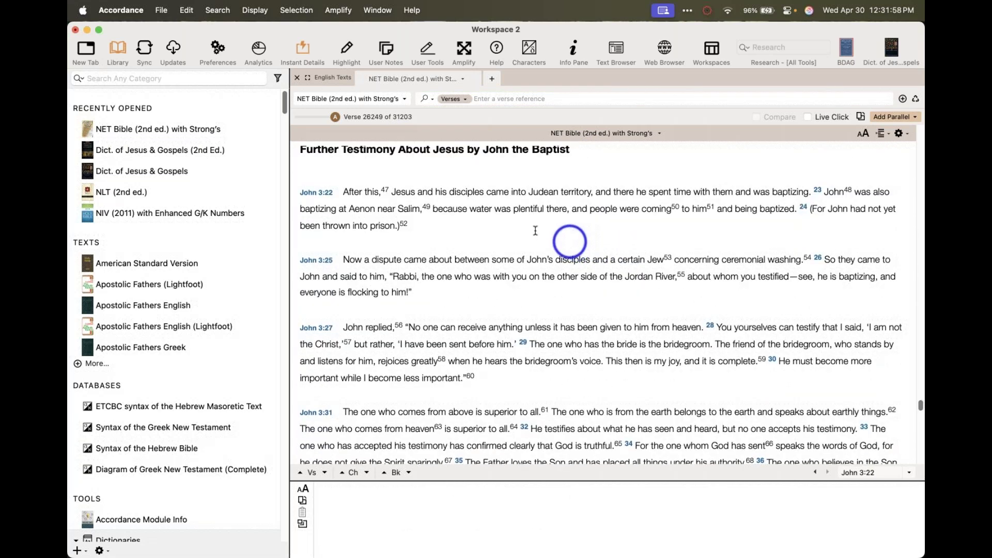
{"action": "mouse_move", "coordinate": [401, 190]}
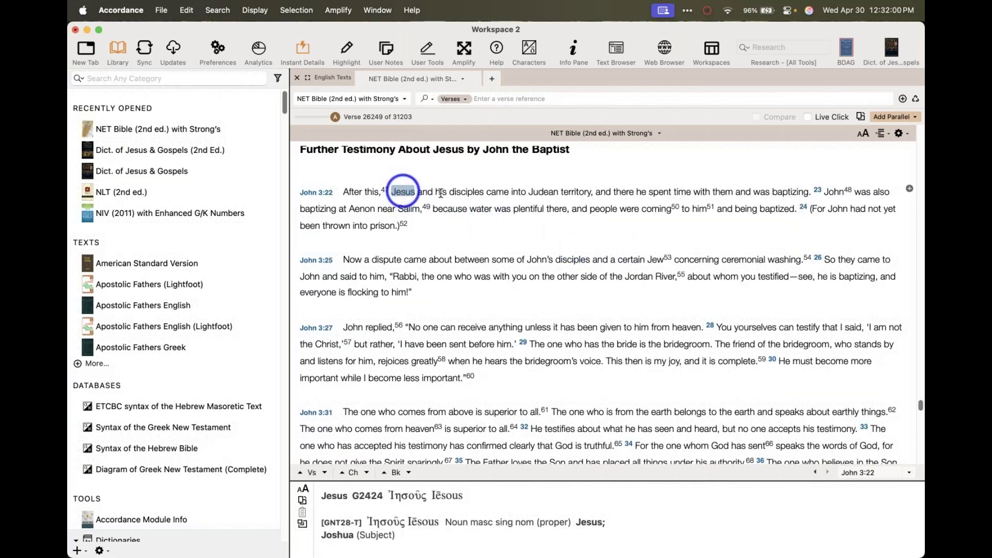
{"action": "key", "text": "super+Tab"}
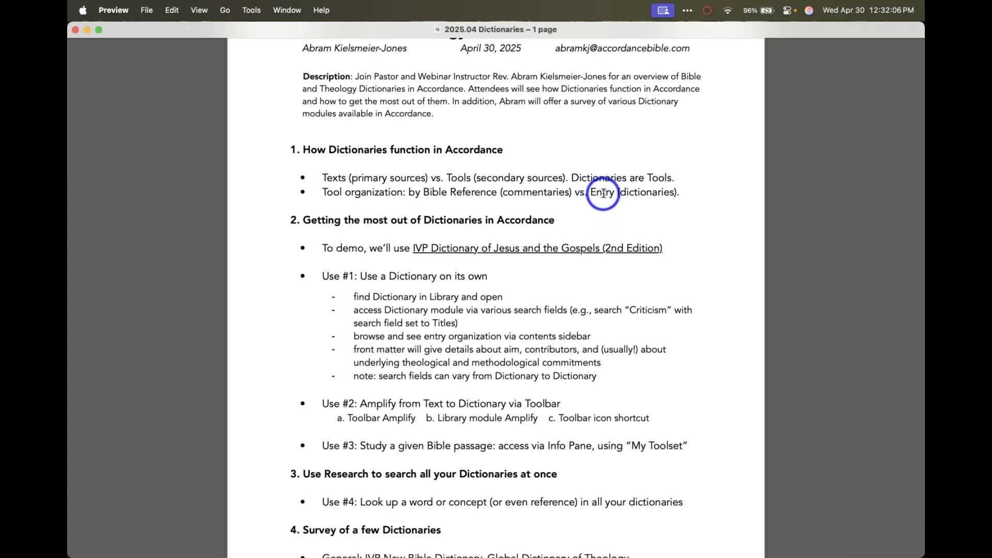
{"action": "key", "text": "super+Tab"}
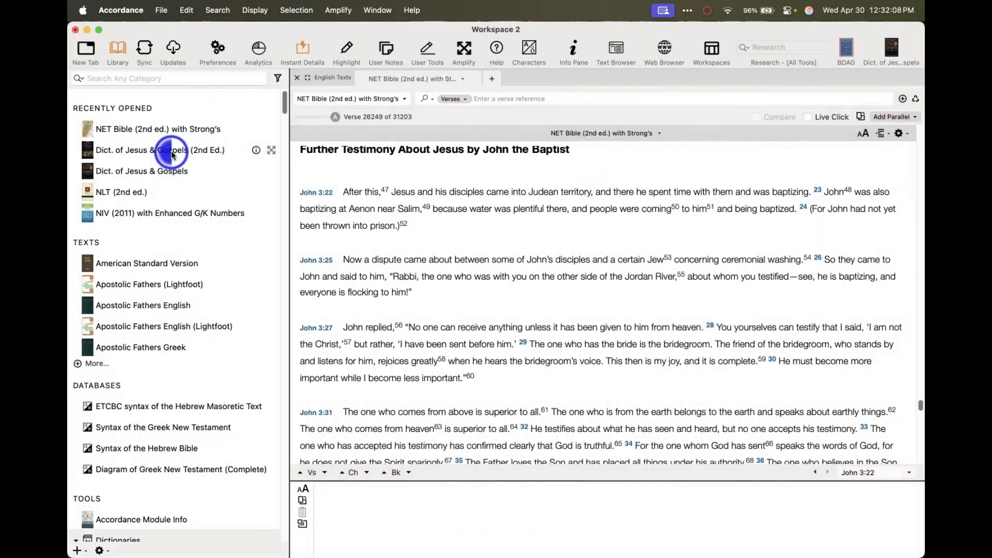
Search the titles of Dict. of Jesus & Gospels (2nd Ed.) for "Jesus" beside the Bible text, and close the dictionary
{"action": "left_click", "coordinate": [775, 98]}
{"action": "type", "text": "Jesus"}
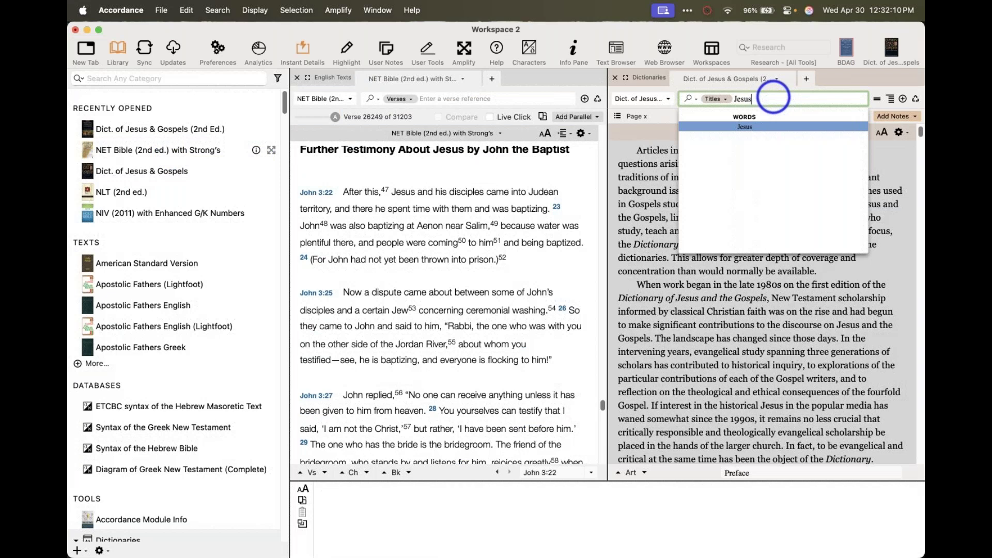
{"action": "key", "text": "Return"}
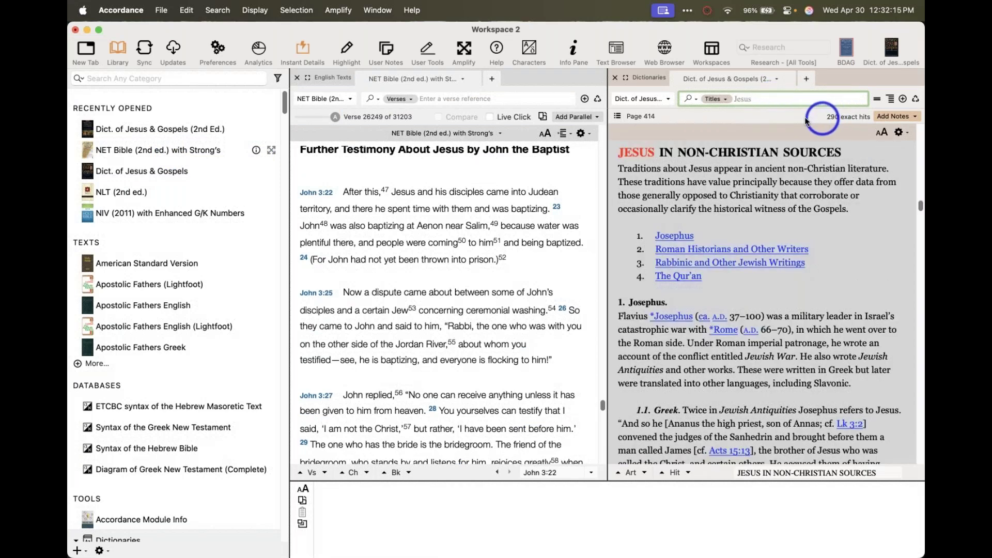
{"action": "left_click", "coordinate": [615, 80]}
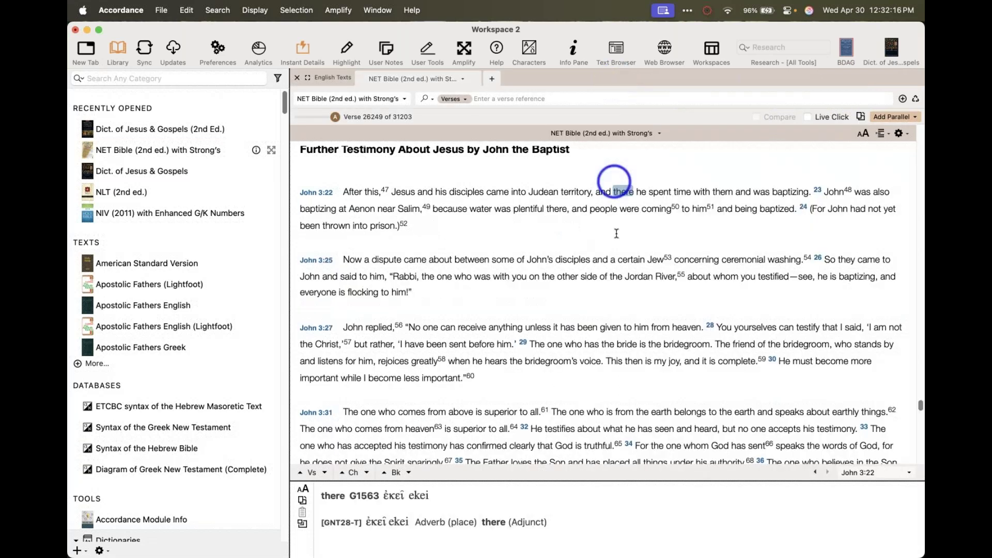
Select "Christ" in John 3:28, look up "Christ" in the titles of Dict. of Jesus & Gospels (2nd Ed.), and close the dictionary
{"action": "scroll", "coordinate": [677, 242], "scroll_direction": "down", "scroll_amount": 5}
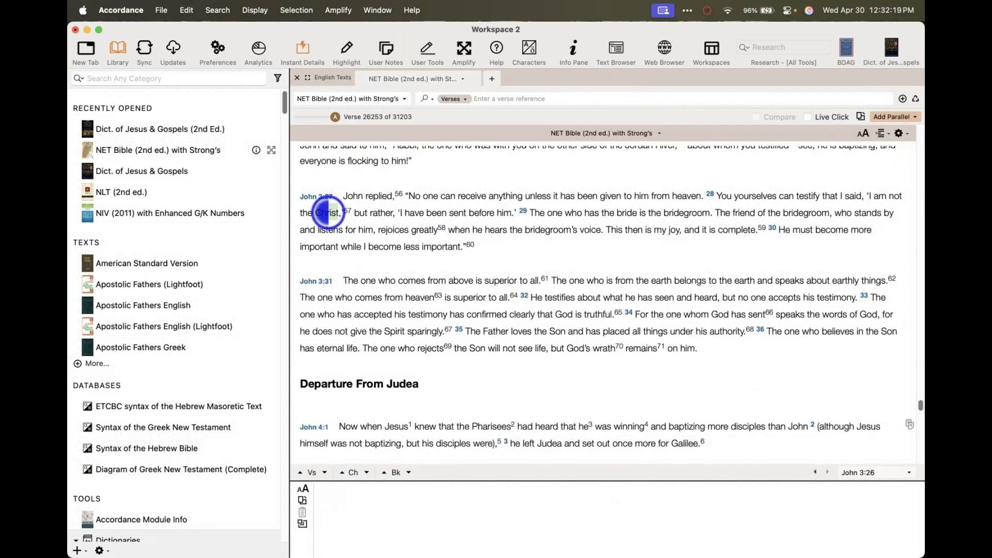
{"action": "left_click", "coordinate": [166, 129]}
{"action": "left_click", "coordinate": [766, 99]}
{"action": "type", "text": "chri"}
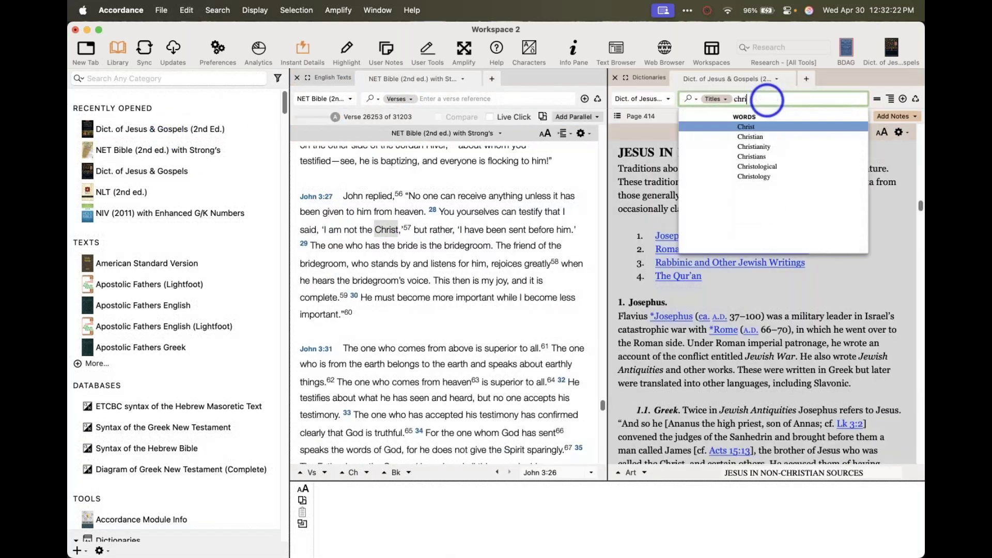
{"action": "key", "text": "Return"}
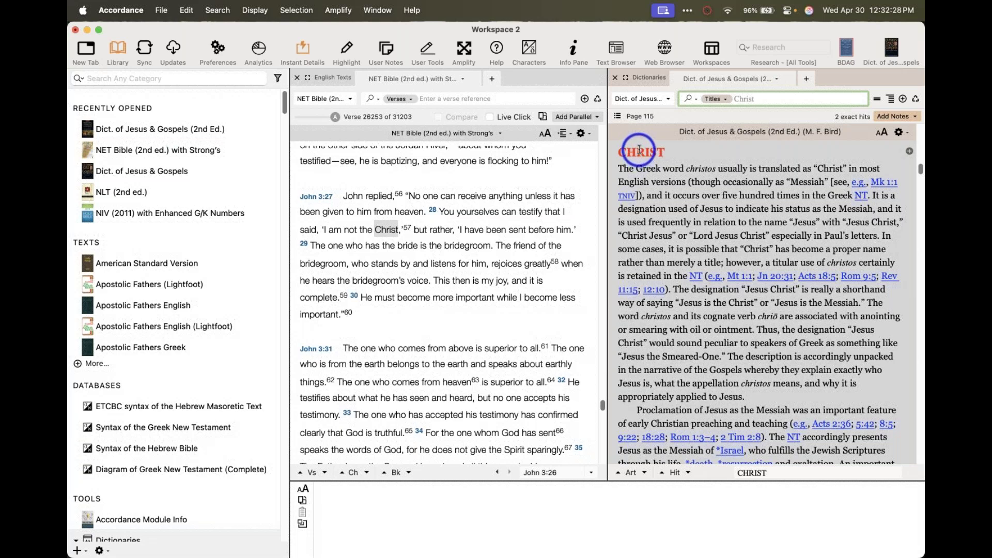
{"action": "left_click", "coordinate": [614, 77]}
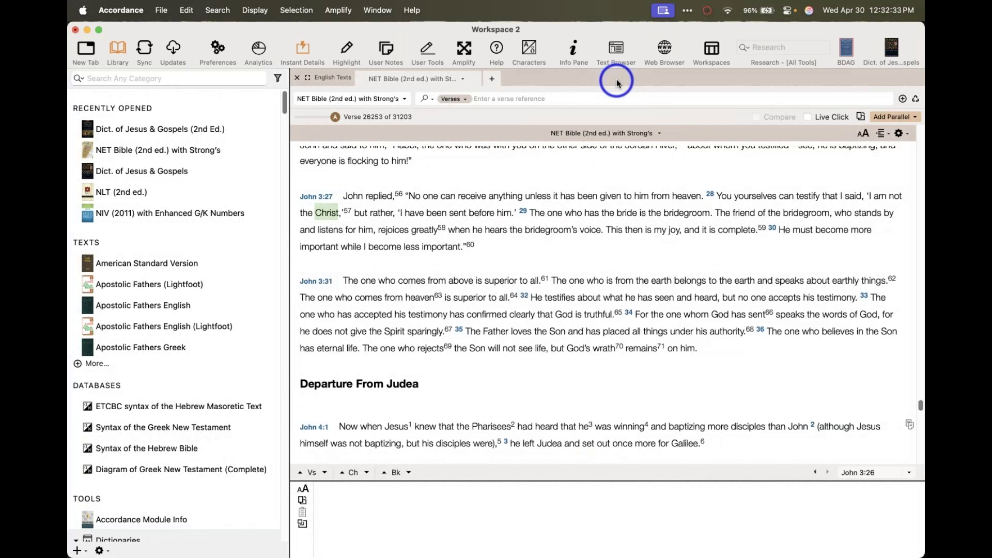
View footnote 57 after "Christ" in John 3:28 and enlarge the Bible text by two increments
{"action": "scroll", "coordinate": [630, 258], "scroll_direction": "down", "scroll_amount": 1}
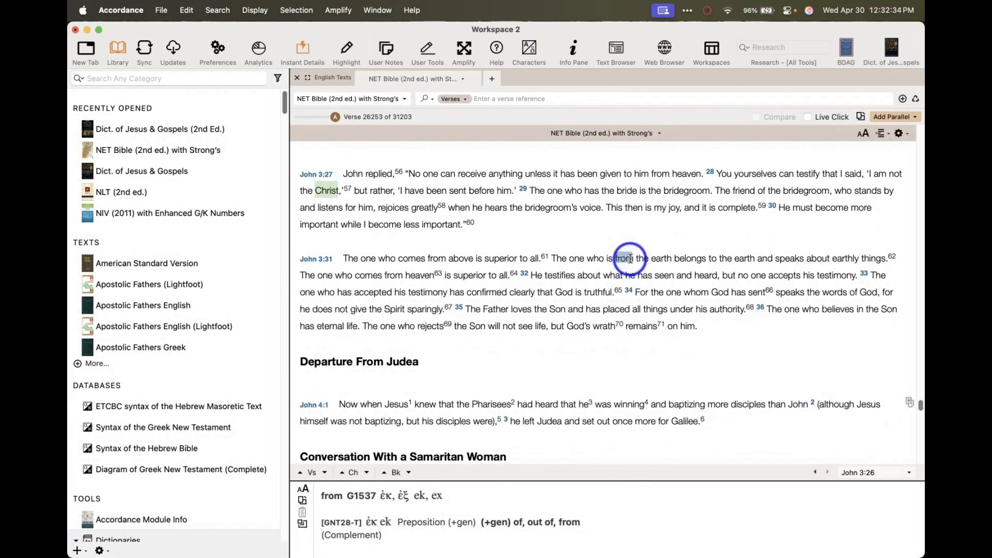
{"action": "scroll", "coordinate": [630, 258], "scroll_direction": "down", "scroll_amount": 1}
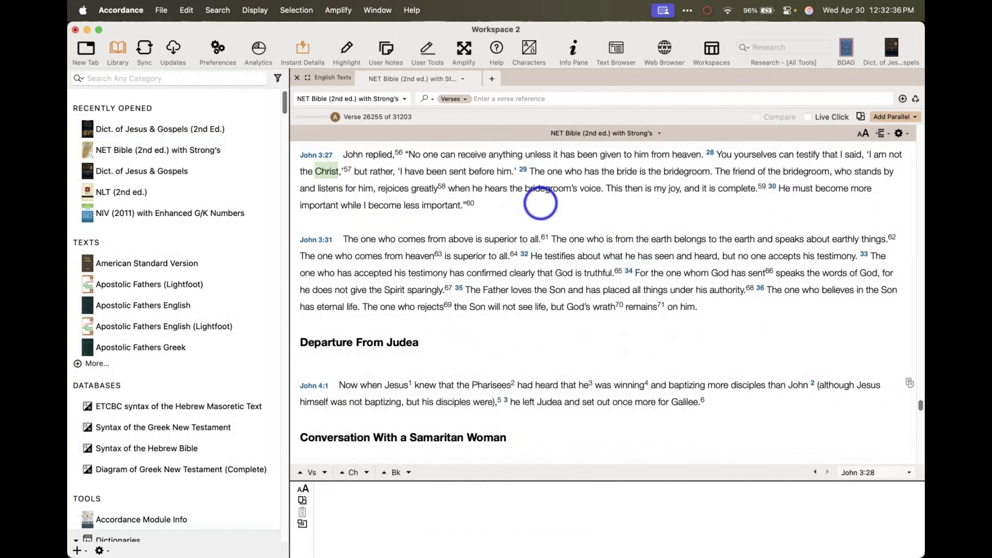
{"action": "mouse_move", "coordinate": [443, 158]}
{"action": "mouse_move", "coordinate": [350, 170]}
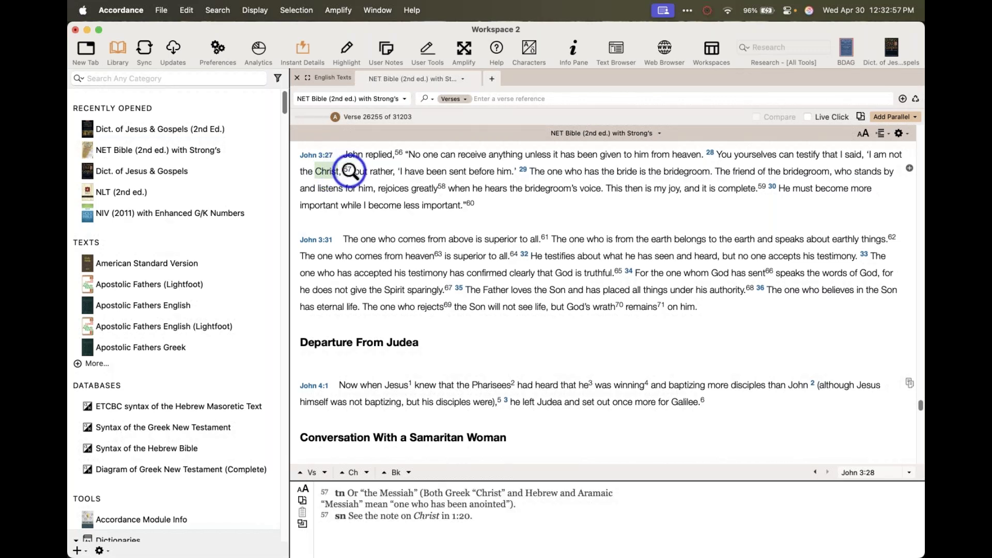
{"action": "left_click", "coordinate": [870, 134]}
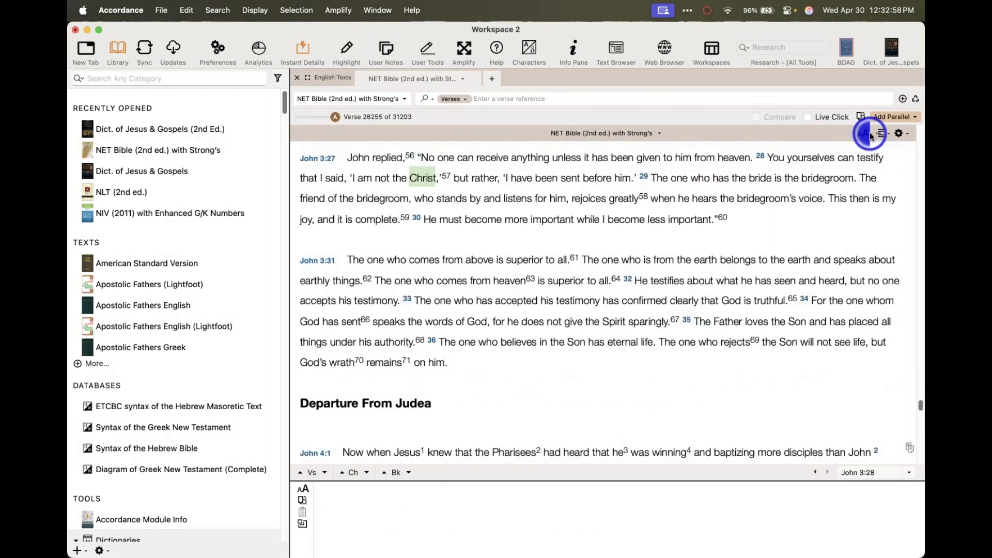
{"action": "left_click", "coordinate": [870, 134]}
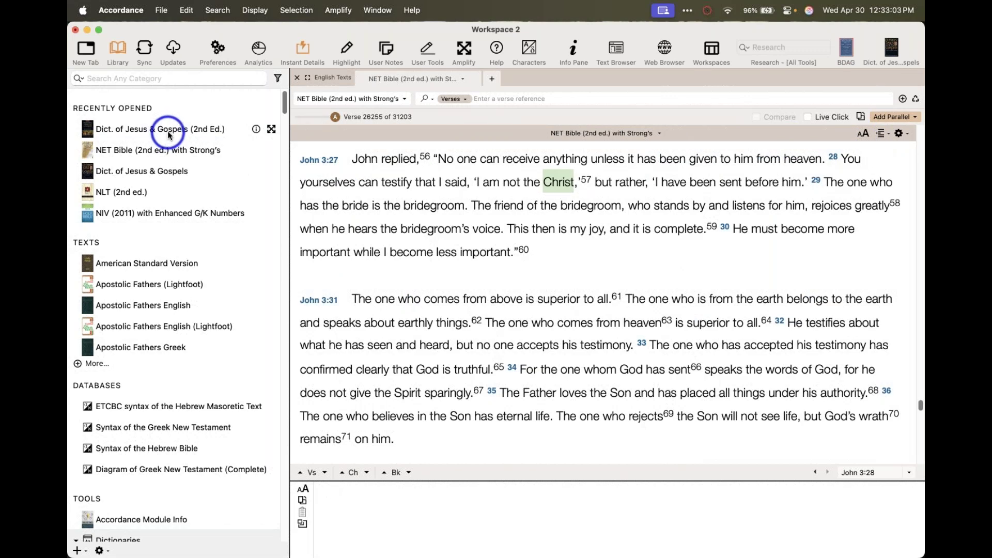
Switch to the handout in Preview and highlight the Use #1 heading, followed by the Use #2 lines on amplifying to a dictionary
{"action": "key", "text": "super+Tab"}
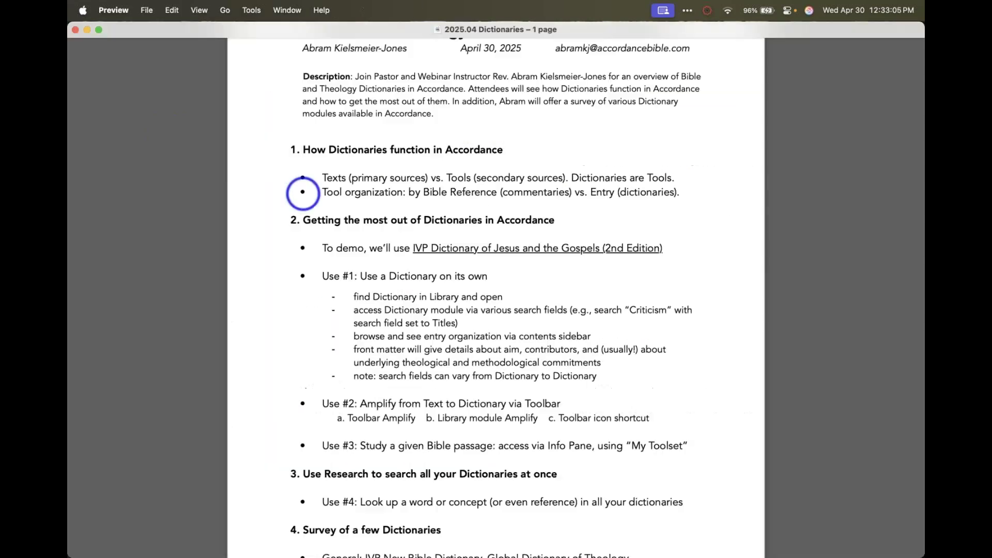
{"action": "left_click_drag", "start_coordinate": [320, 276], "coordinate": [488, 276]}
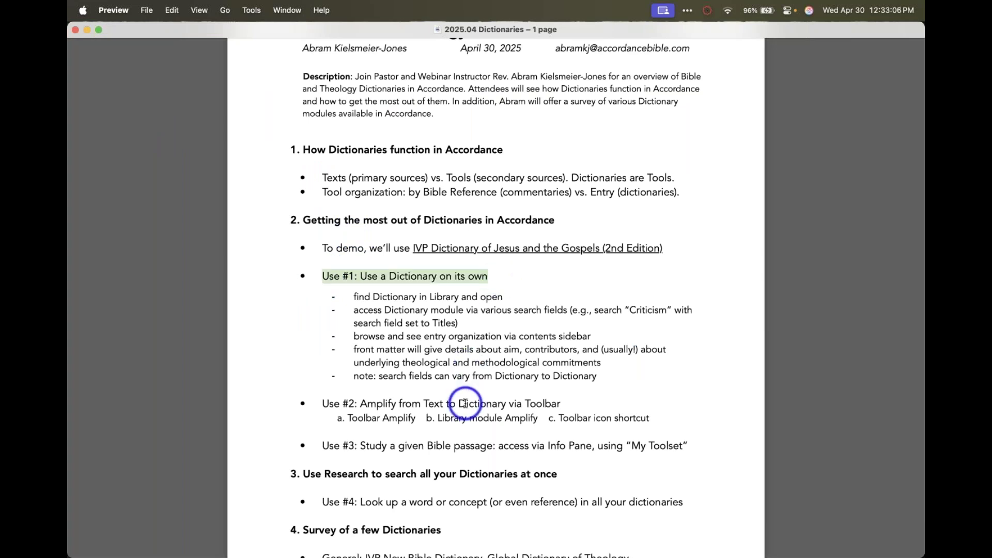
{"action": "left_click_drag", "start_coordinate": [573, 417], "coordinate": [316, 404]}
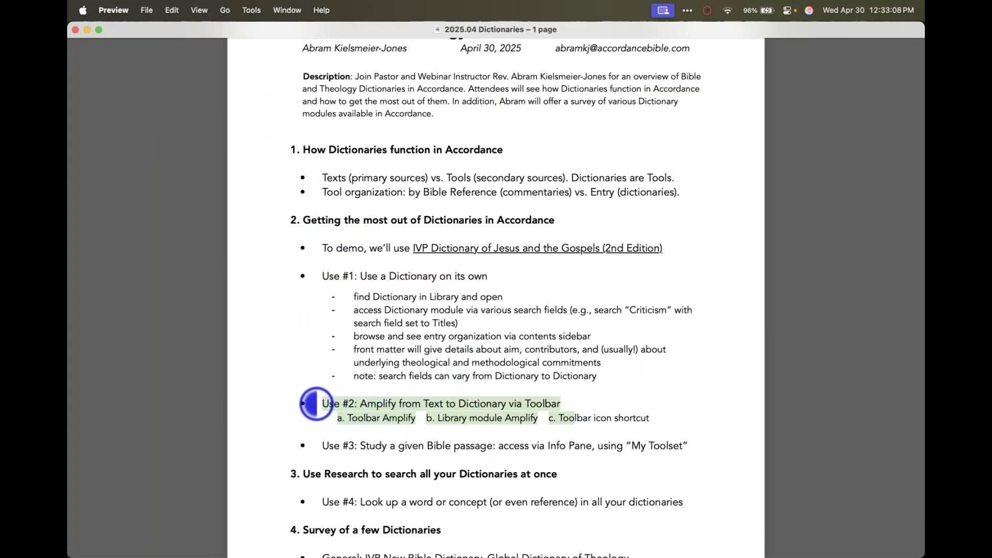
Switch to Accordance, then hide the workspace toolbar and show it again
{"action": "key", "text": "super+Tab"}
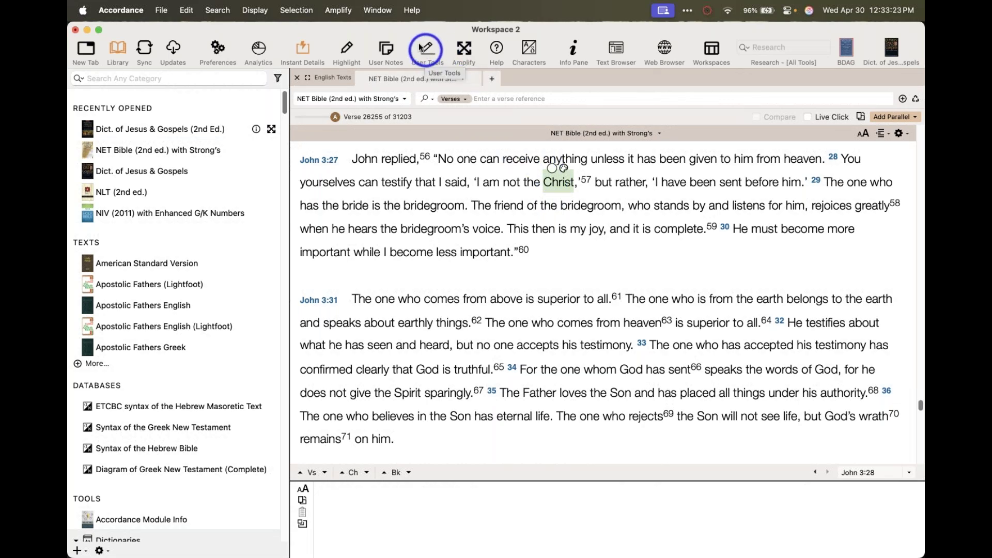
{"action": "left_click", "coordinate": [378, 10]}
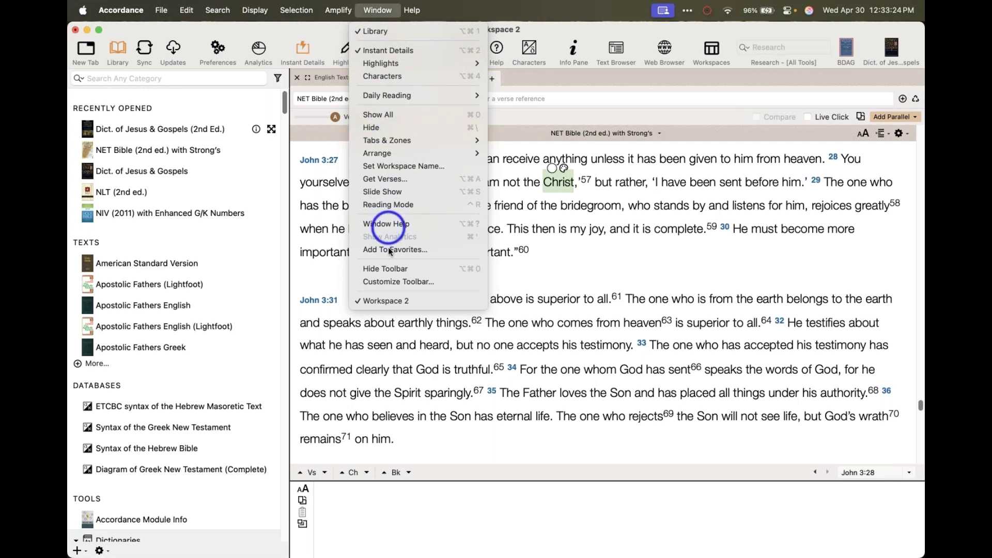
{"action": "key", "text": "Escape"}
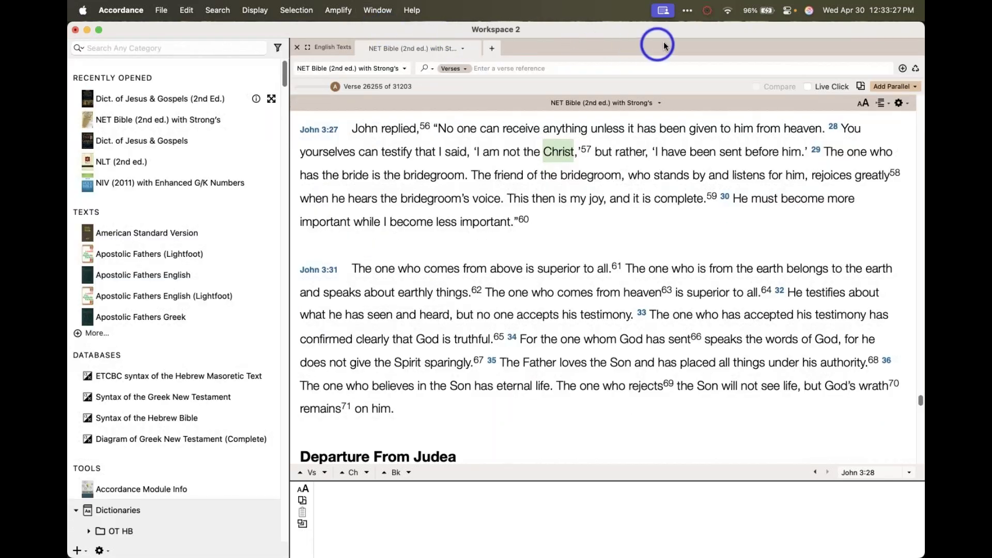
{"action": "left_click", "coordinate": [381, 11]}
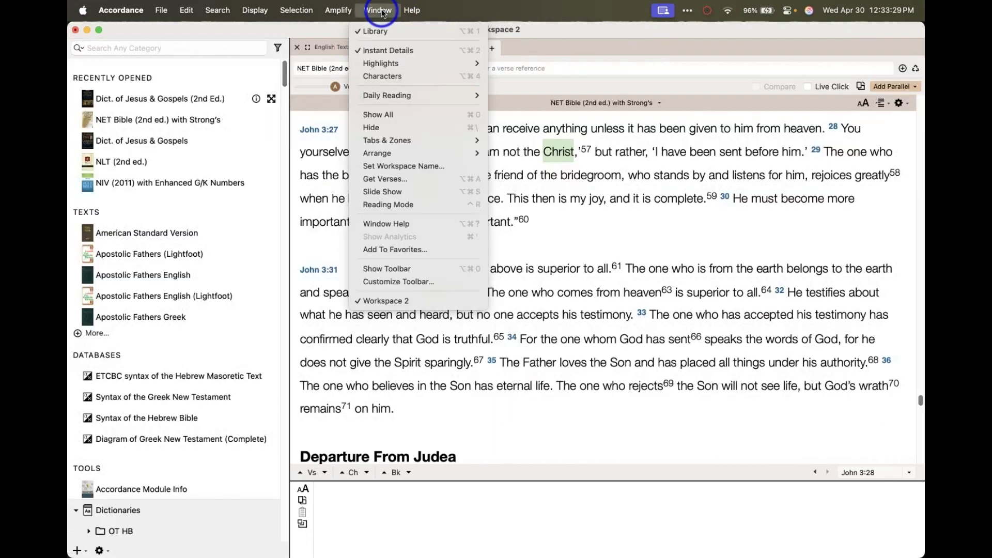
{"action": "left_click", "coordinate": [393, 269]}
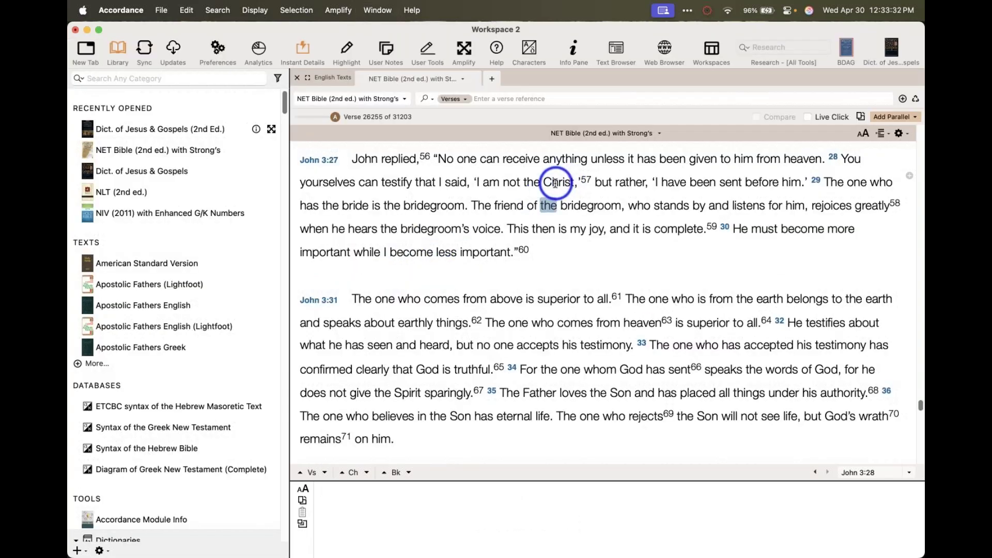
Amplify from "Christ" in John 3:28 to NIV (2011) with Enhanced G/K Numbers, and close the resulting search
{"action": "double_click", "coordinate": [557, 181]}
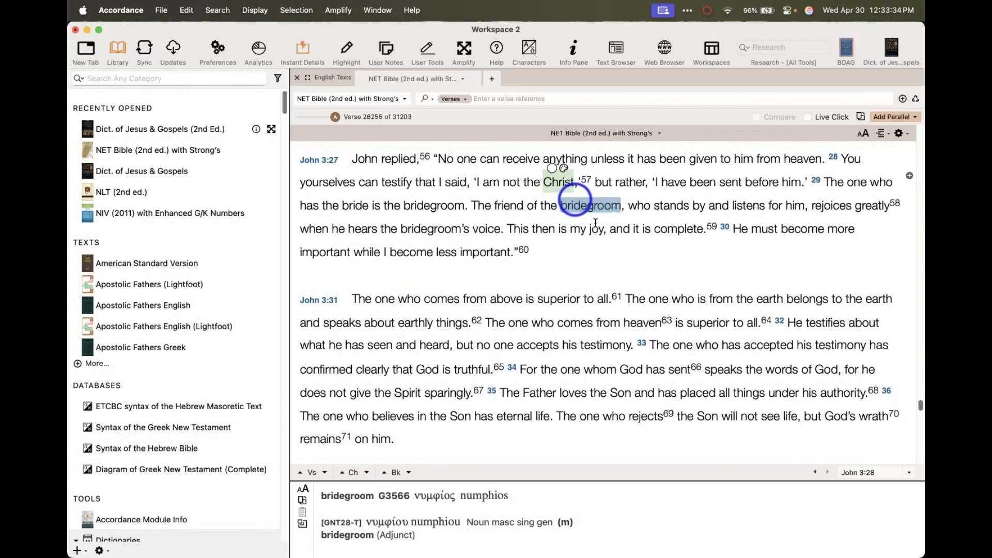
{"action": "left_click", "coordinate": [464, 49]}
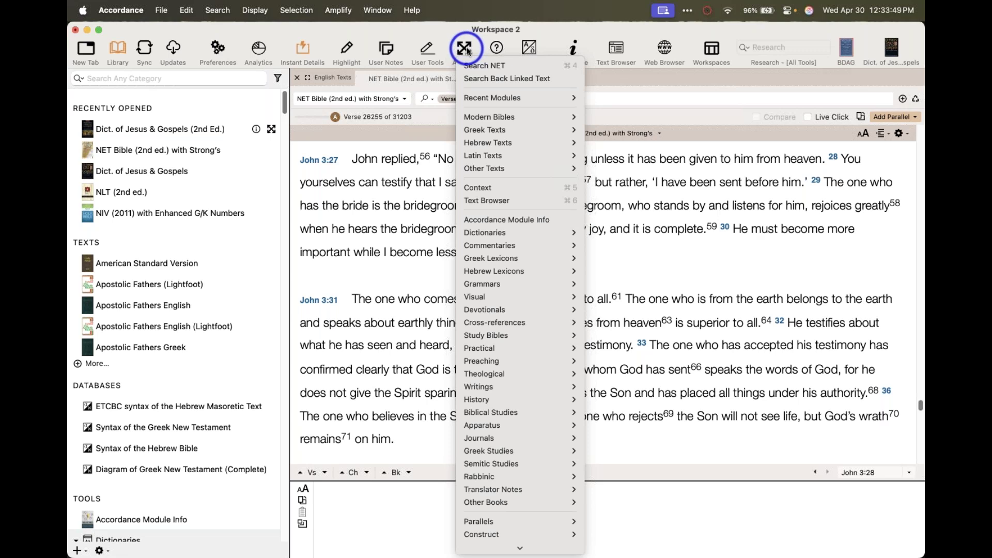
{"action": "mouse_move", "coordinate": [488, 121]}
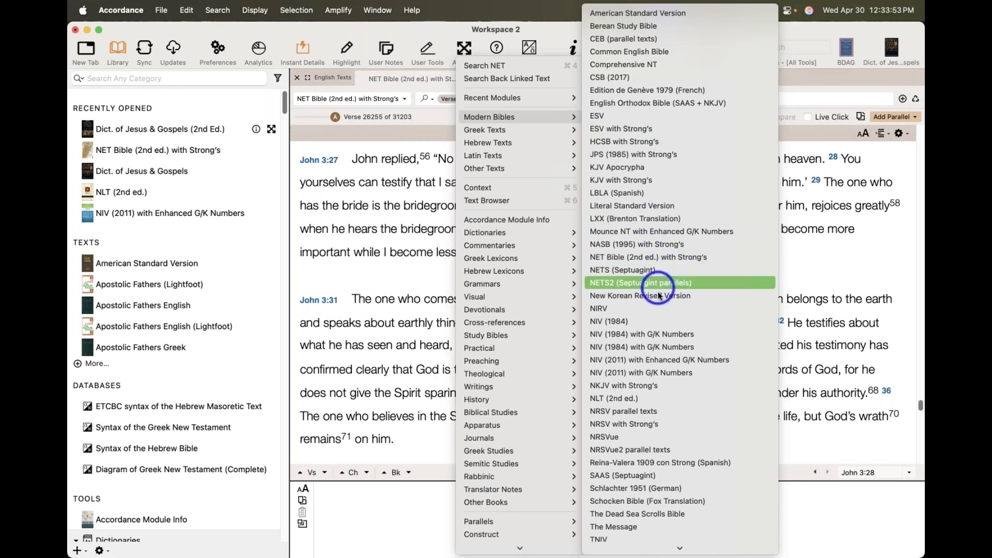
{"action": "left_click", "coordinate": [663, 362]}
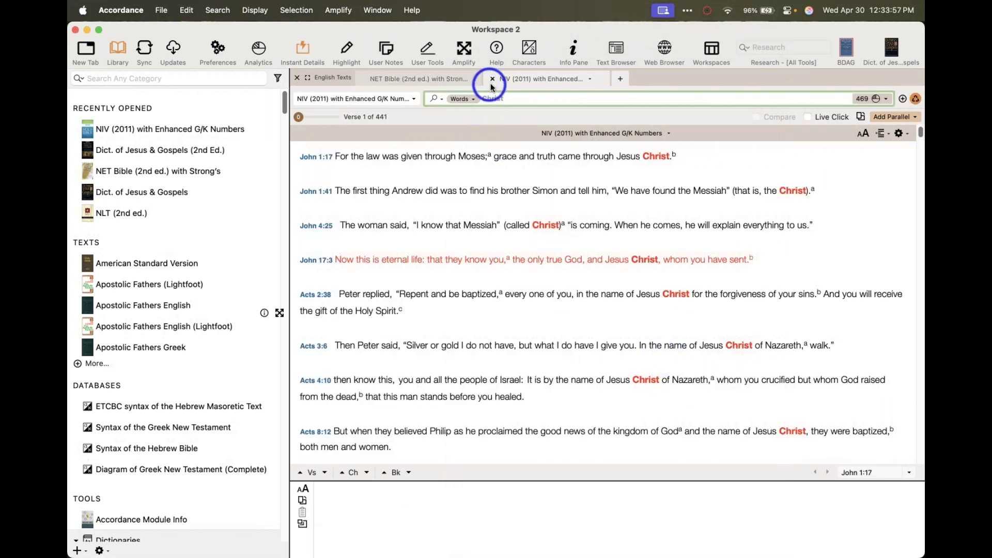
{"action": "left_click", "coordinate": [492, 78]}
Amplify from the selected "Christ" to Dict. of Jesus & Gospels (2nd Ed.) in the NT group of dictionaries
{"action": "left_click", "coordinate": [467, 52]}
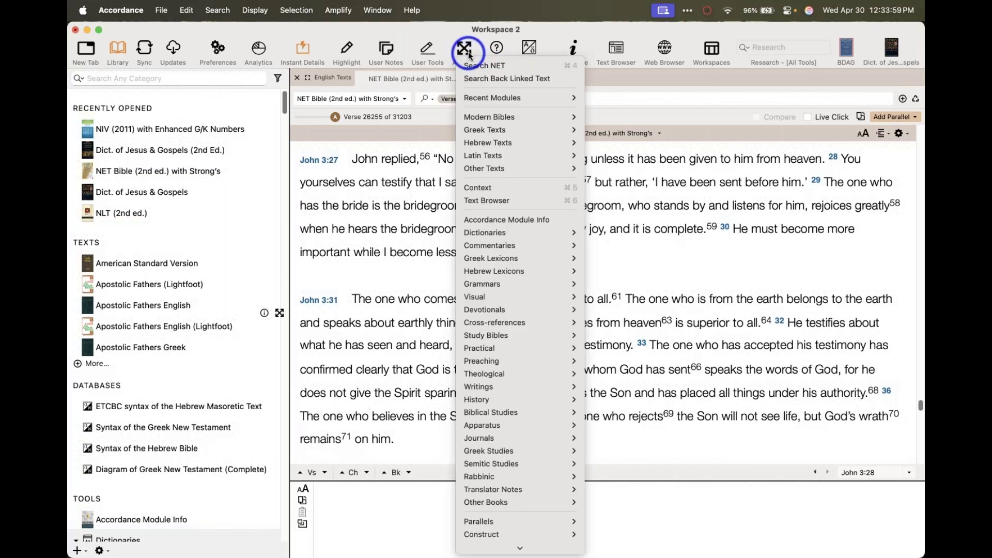
{"action": "mouse_move", "coordinate": [511, 228]}
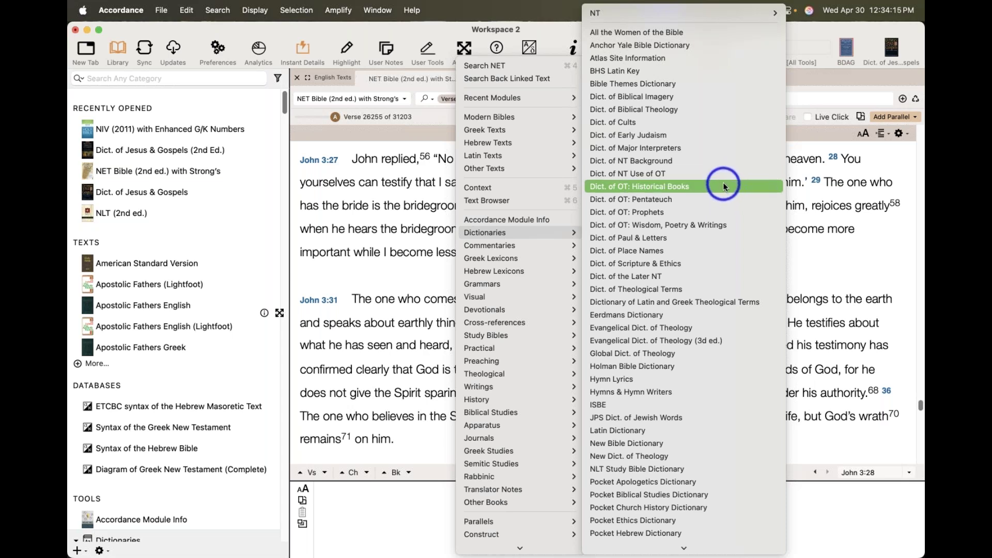
{"action": "scroll", "coordinate": [723, 182], "scroll_direction": "down", "scroll_amount": 4}
{"action": "scroll", "coordinate": [723, 182], "scroll_direction": "up", "scroll_amount": 4}
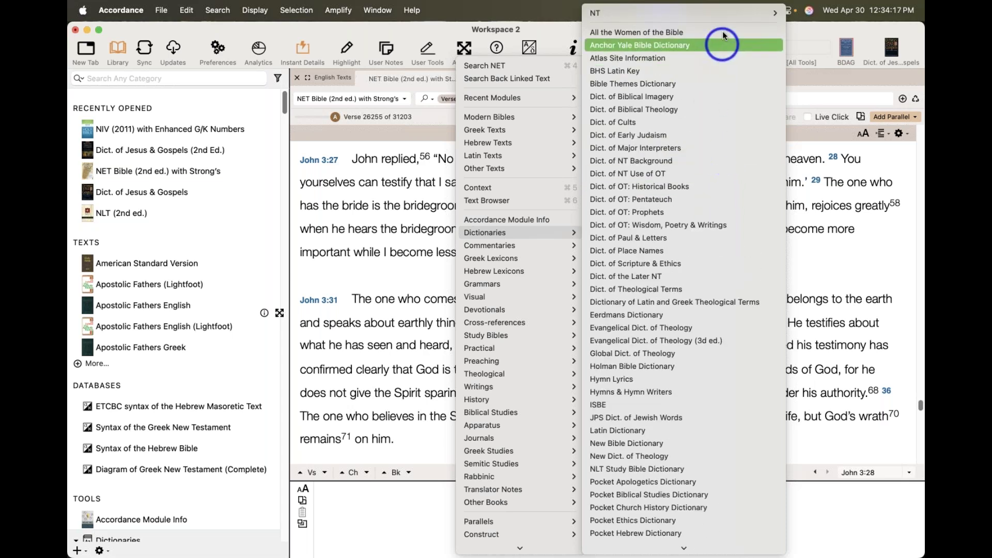
{"action": "mouse_move", "coordinate": [725, 11]}
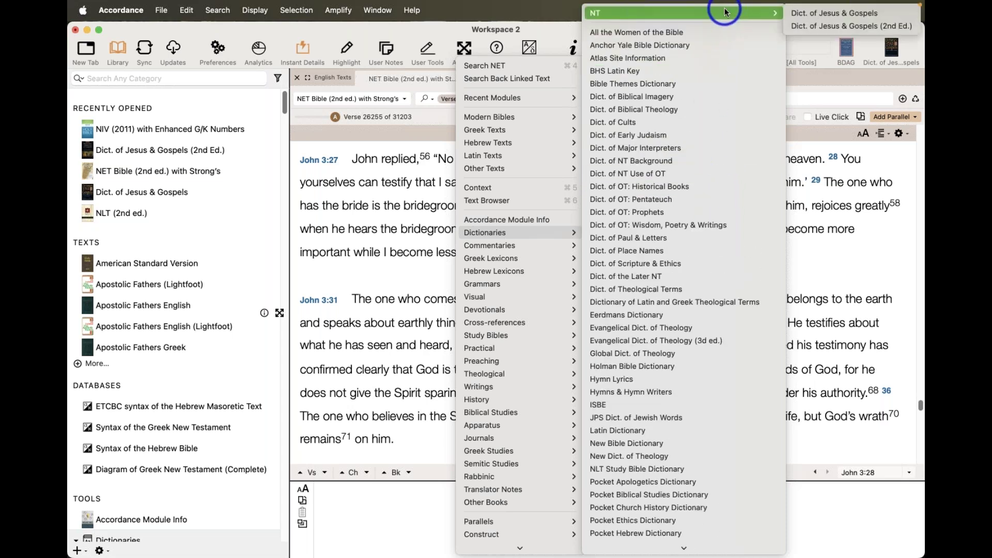
{"action": "left_click", "coordinate": [799, 25]}
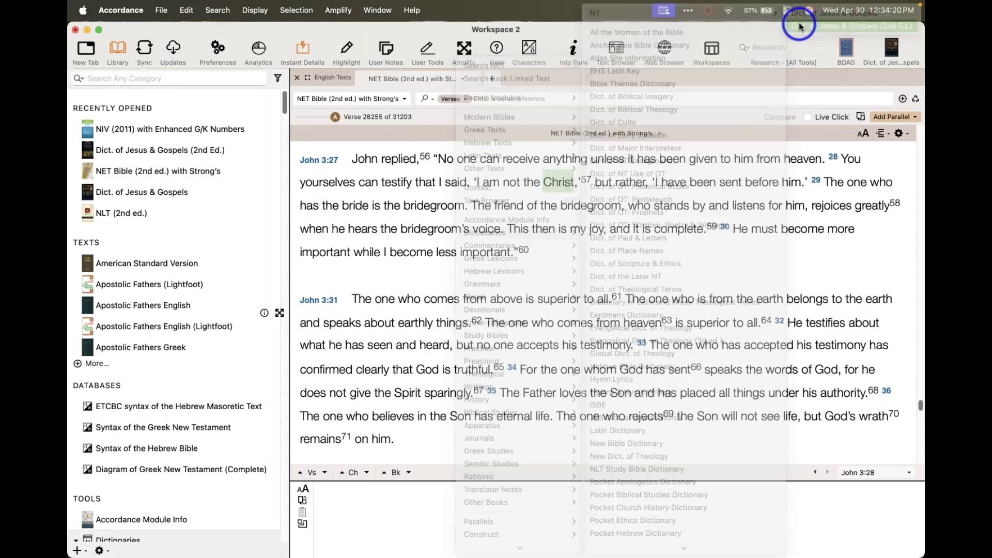
View the dictionary's available search fields, keep Titles for the "Christ" search, and close the dictionary
{"action": "left_click", "coordinate": [757, 99]}
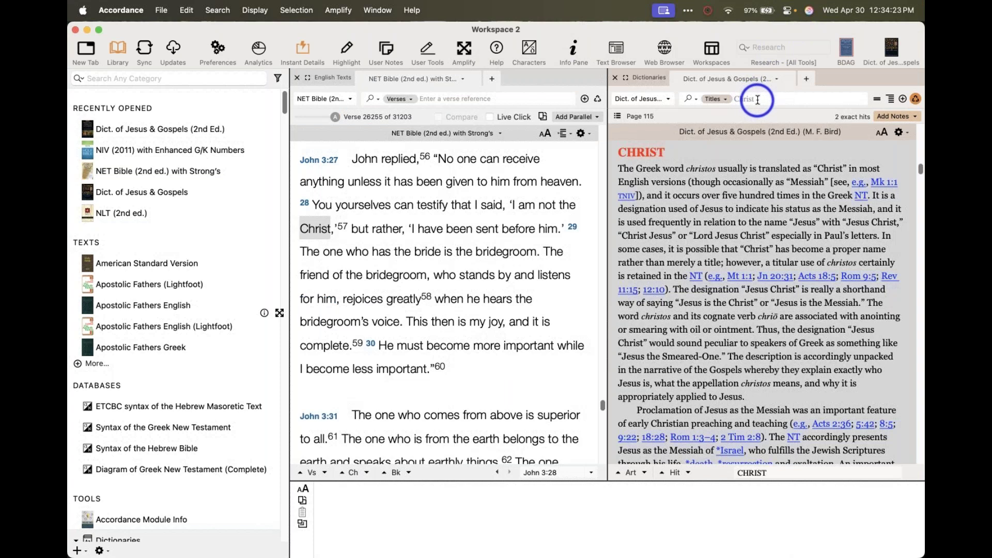
{"action": "left_click", "coordinate": [707, 98]}
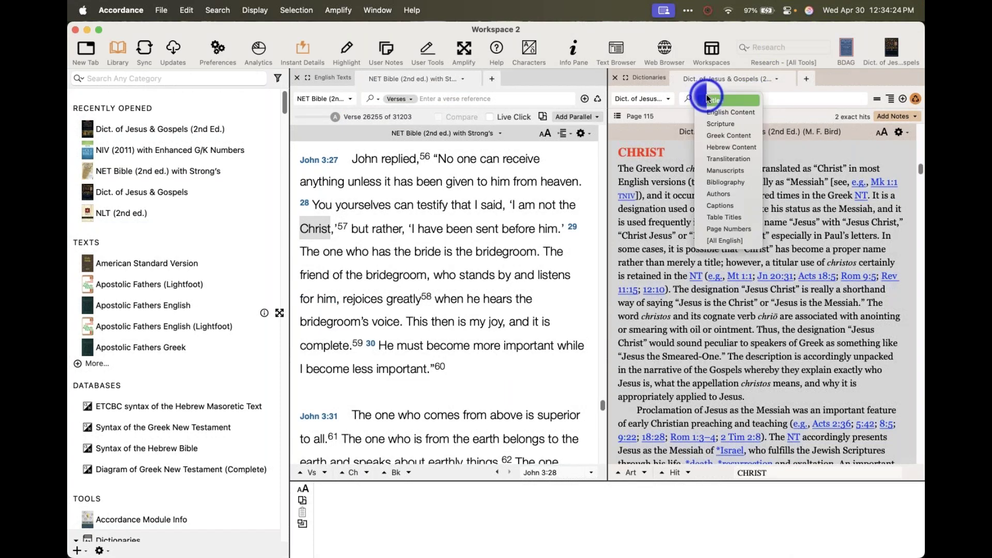
{"action": "left_click", "coordinate": [709, 99]}
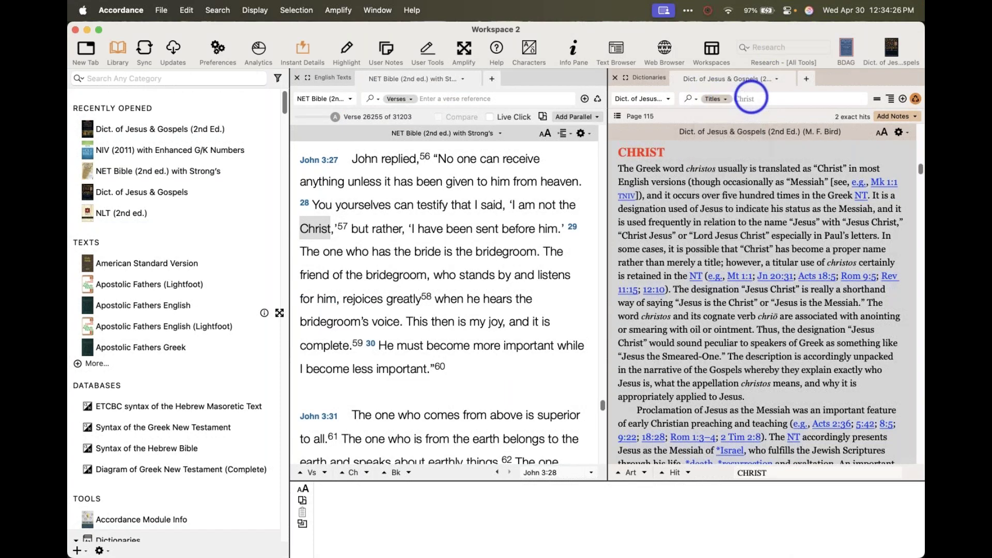
{"action": "left_click", "coordinate": [616, 78]}
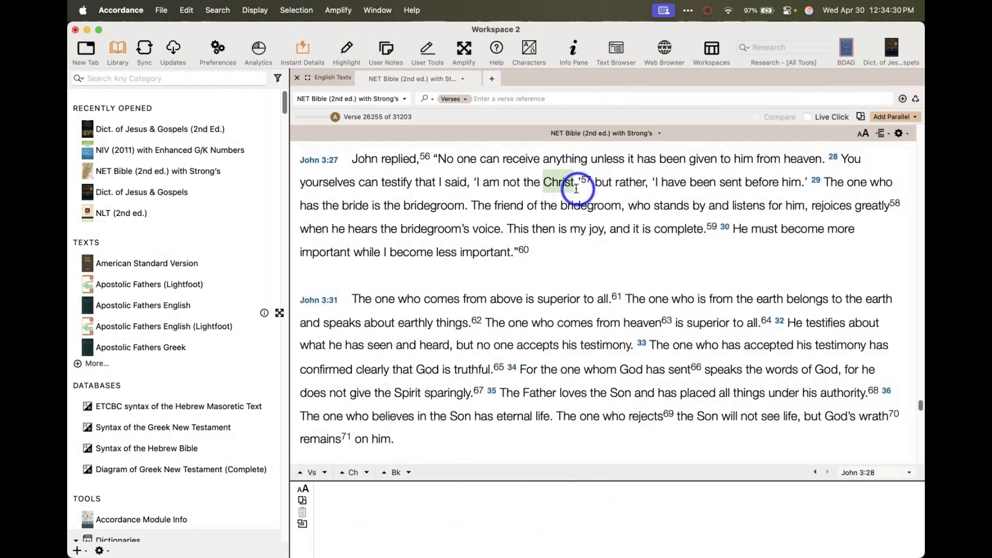
Switch to the handout in Preview, highlight "a. Toolbar Amplify" under Use #2, and return to Accordance
{"action": "mouse_move", "coordinate": [573, 203]}
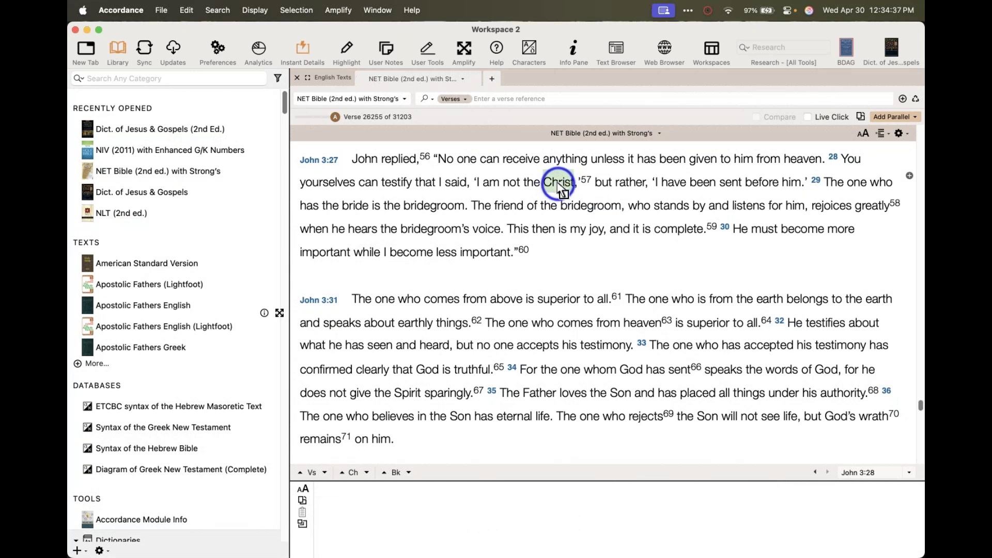
{"action": "key", "text": "super+Tab"}
{"action": "left_click_drag", "start_coordinate": [335, 420], "coordinate": [418, 421]}
{"action": "key", "text": "super+Tab"}
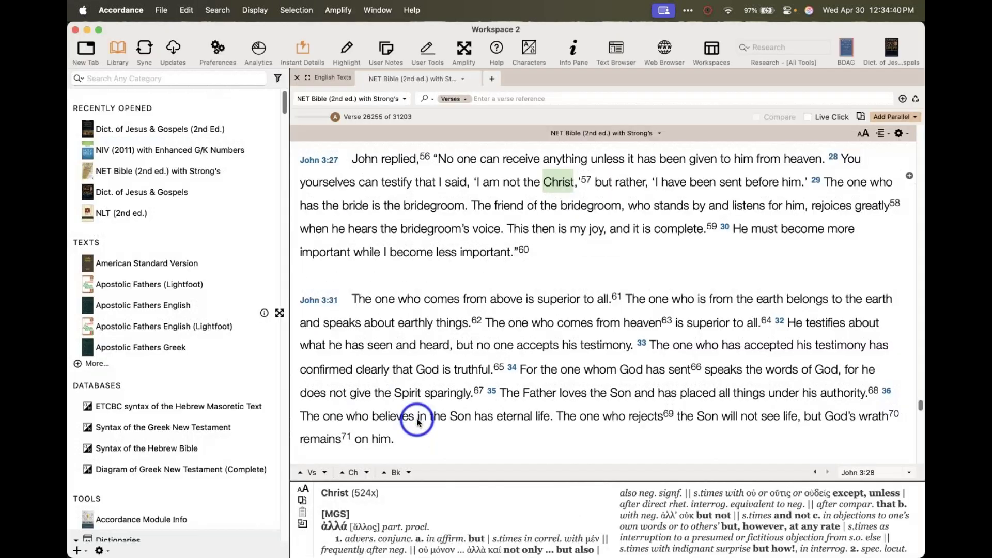
Amplify from "Spirit" in John 3:34 to the recently used Dict. of Jesus & Gospels (2nd Ed.), and close the dictionary
{"action": "left_click", "coordinate": [408, 392]}
{"action": "left_click", "coordinate": [464, 49]}
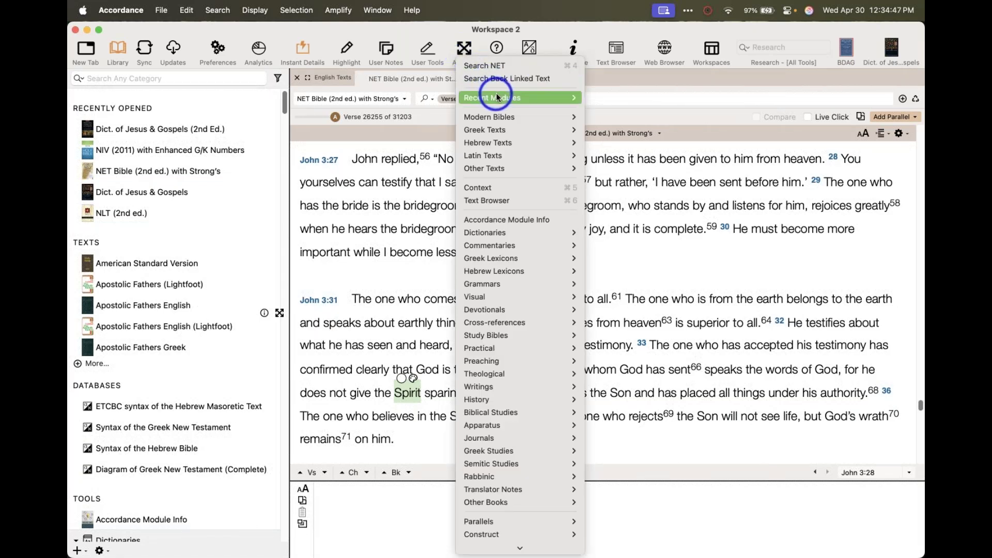
{"action": "mouse_move", "coordinate": [497, 96]}
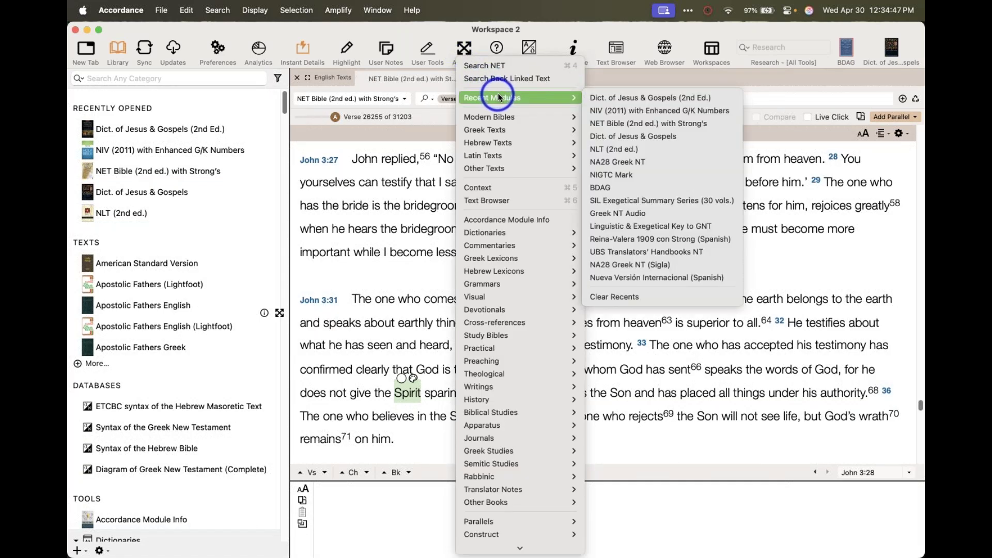
{"action": "left_click", "coordinate": [603, 97]}
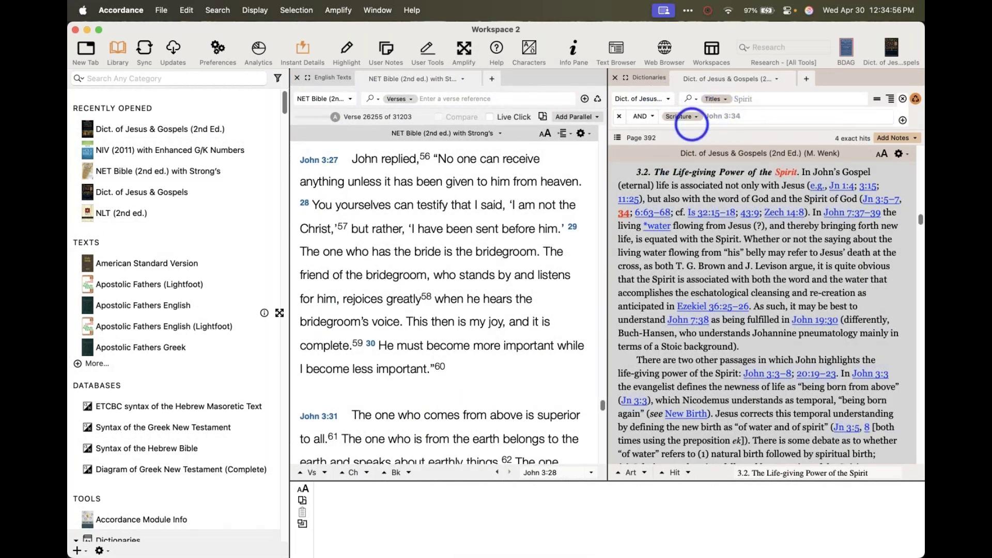
{"action": "left_click", "coordinate": [616, 78]}
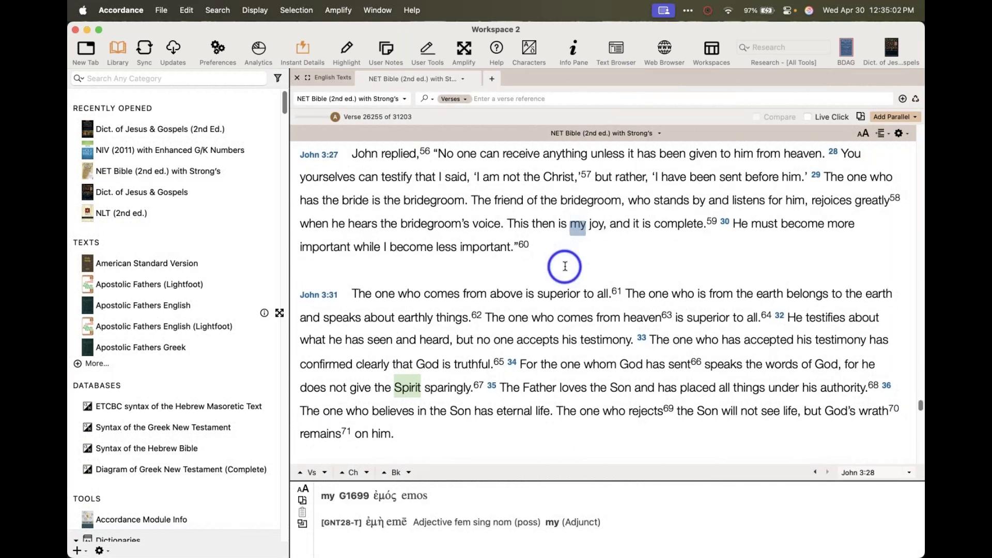
Hide the Library beside the Bible text and show it again
{"action": "scroll", "coordinate": [565, 266], "scroll_direction": "down", "scroll_amount": 2}
{"action": "scroll", "coordinate": [565, 266], "scroll_direction": "up", "scroll_amount": 2}
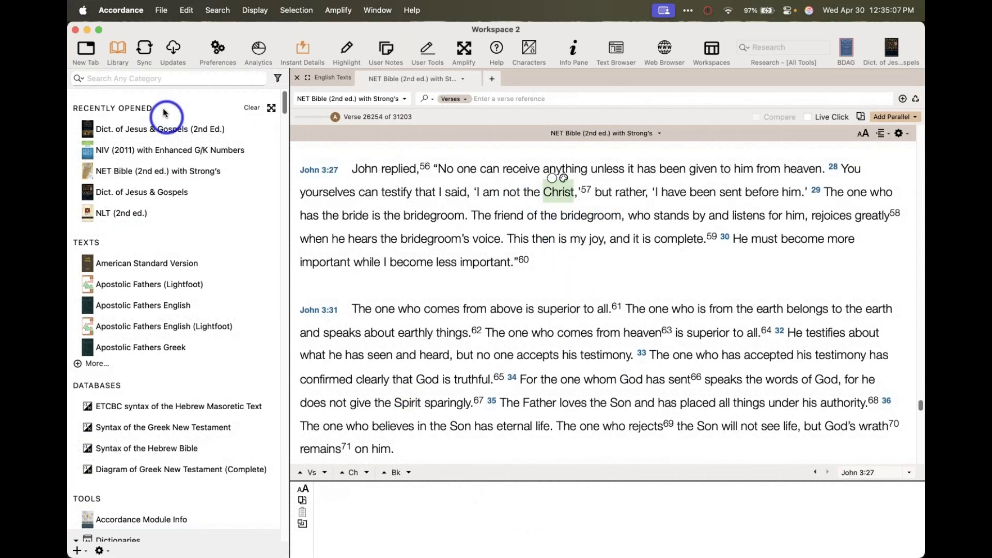
{"action": "left_click", "coordinate": [117, 49]}
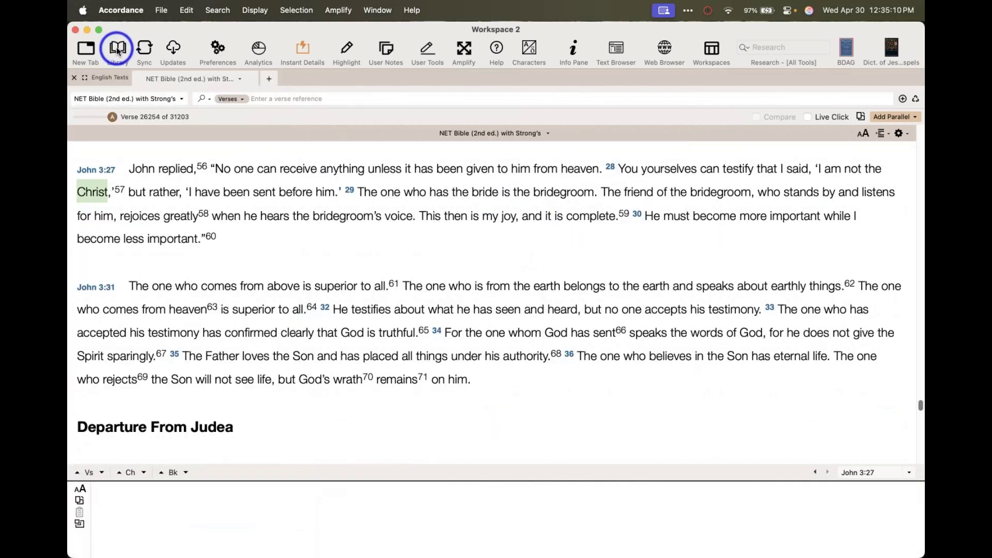
{"action": "left_click", "coordinate": [117, 48]}
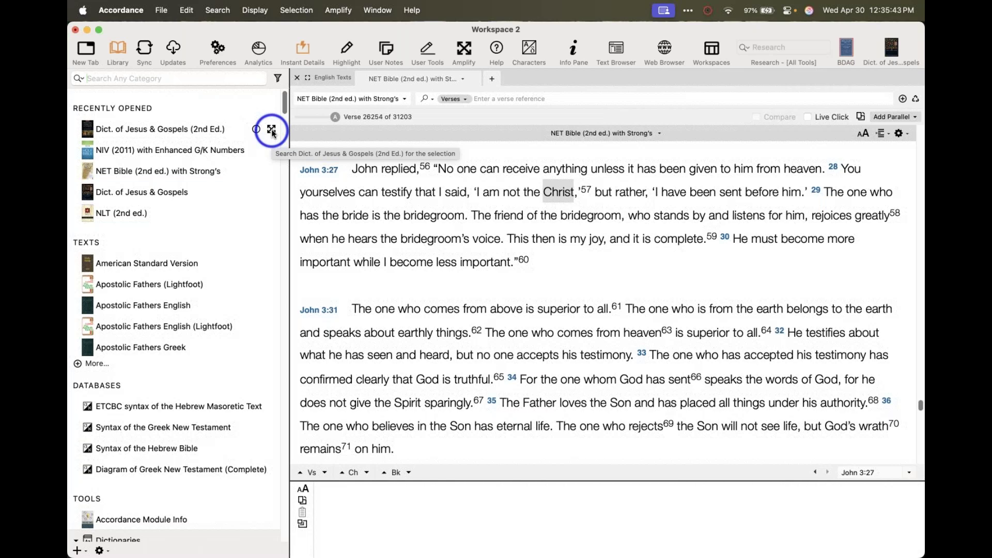
Select "Christ" in John 3:28 for amplifying to Dict. of Jesus & Gospels (2nd Ed.) from the Library
{"action": "left_click", "coordinate": [555, 191]}
{"action": "mouse_move", "coordinate": [472, 192]}
{"action": "mouse_move", "coordinate": [272, 132]}
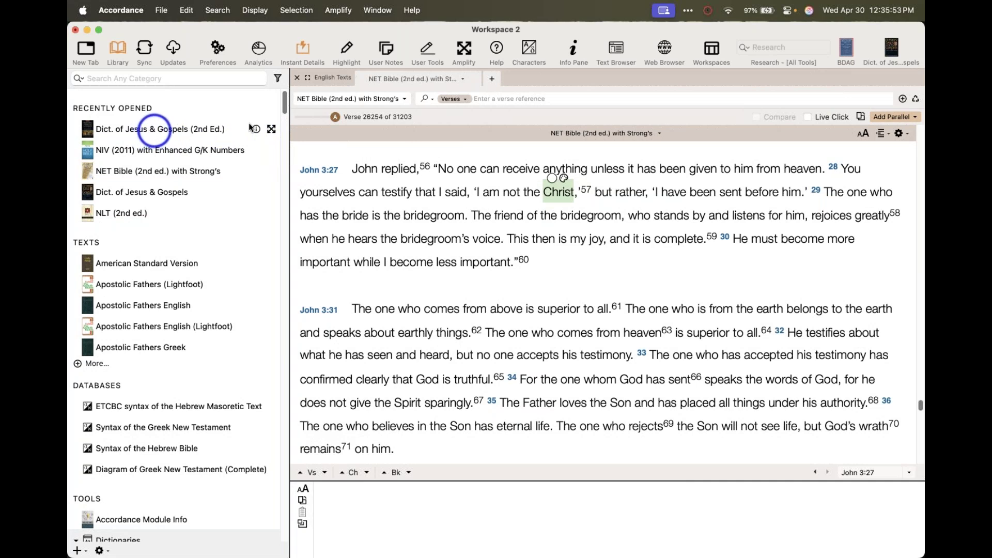
Look up the selected word "Christ" in Dict. of Jesus & Gospels (2nd Ed.) from the Library, and close the result
{"action": "left_click", "coordinate": [464, 49]}
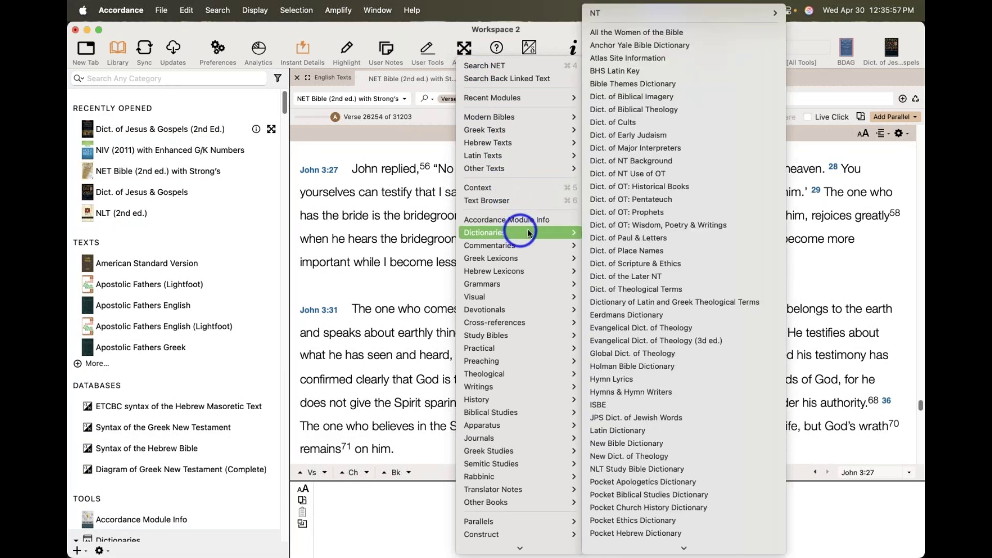
{"action": "left_click", "coordinate": [404, 151]}
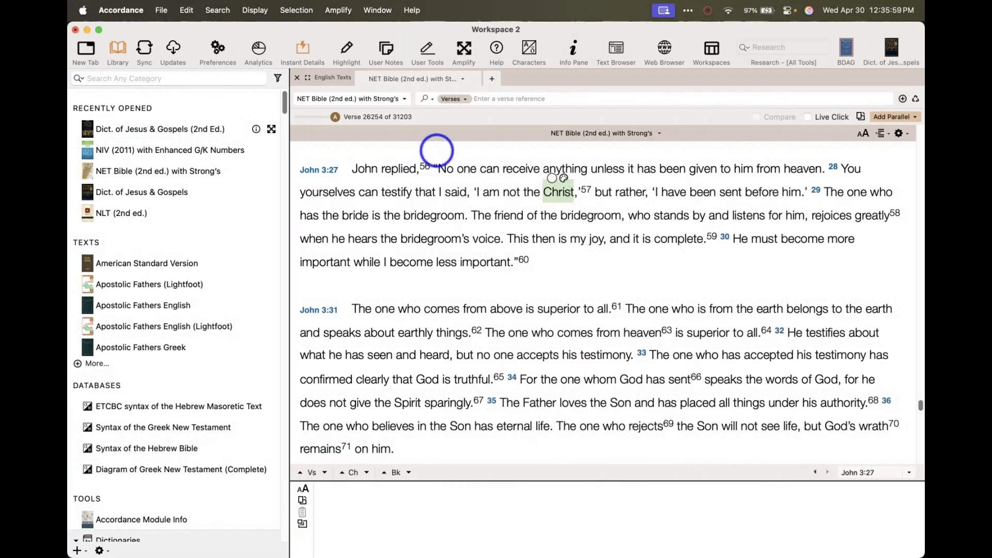
{"action": "left_click", "coordinate": [271, 129]}
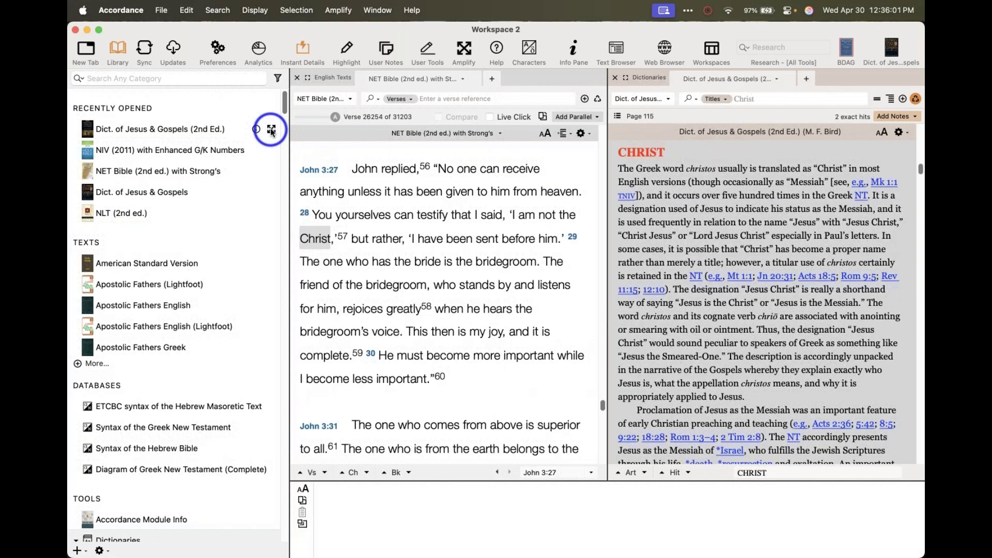
{"action": "left_click", "coordinate": [614, 77]}
Look up the selected word "Christ" in the Anchor Yale Bible Dictionary from the Library's Dictionaries group
{"action": "scroll", "coordinate": [211, 204], "scroll_direction": "down", "scroll_amount": 3}
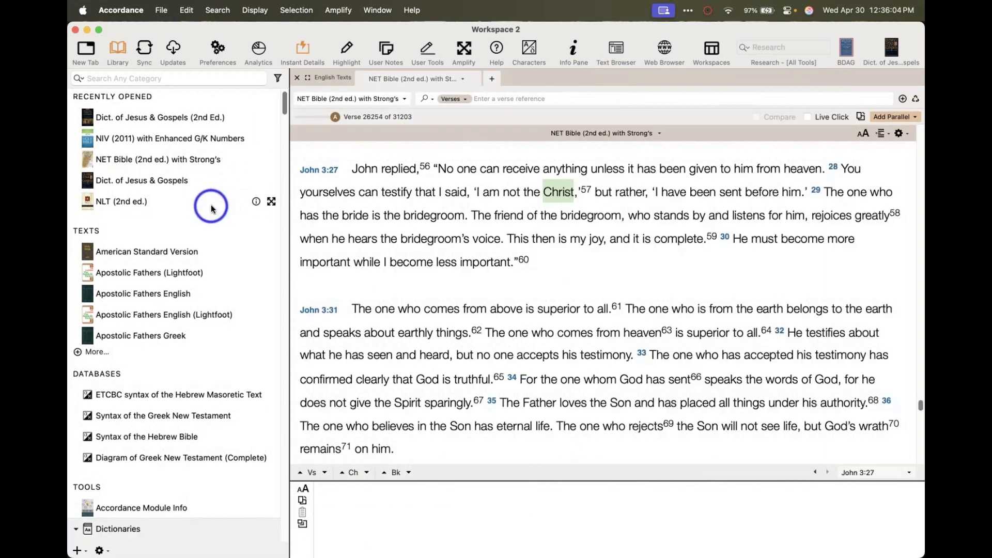
{"action": "scroll", "coordinate": [214, 230], "scroll_direction": "down", "scroll_amount": 10}
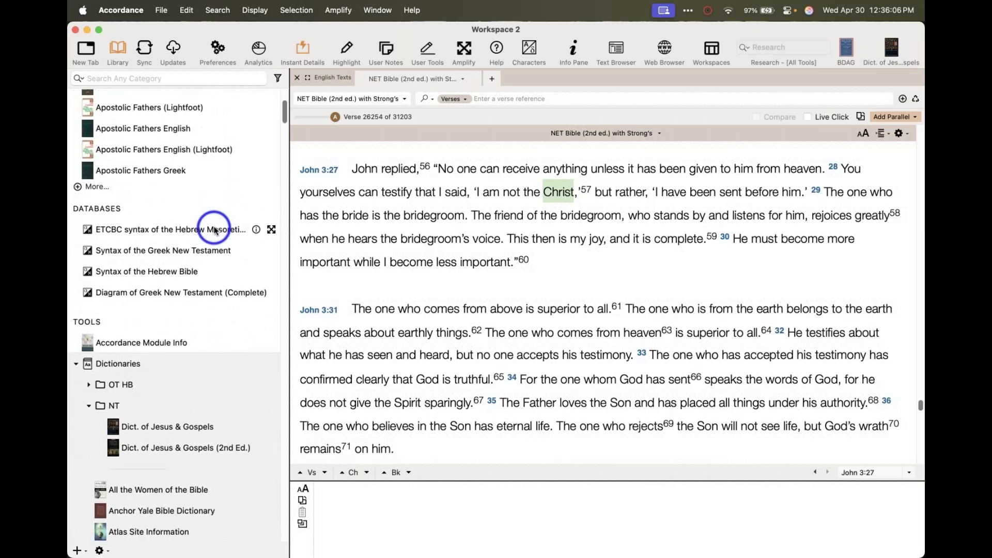
{"action": "scroll", "coordinate": [213, 227], "scroll_direction": "down", "scroll_amount": 5}
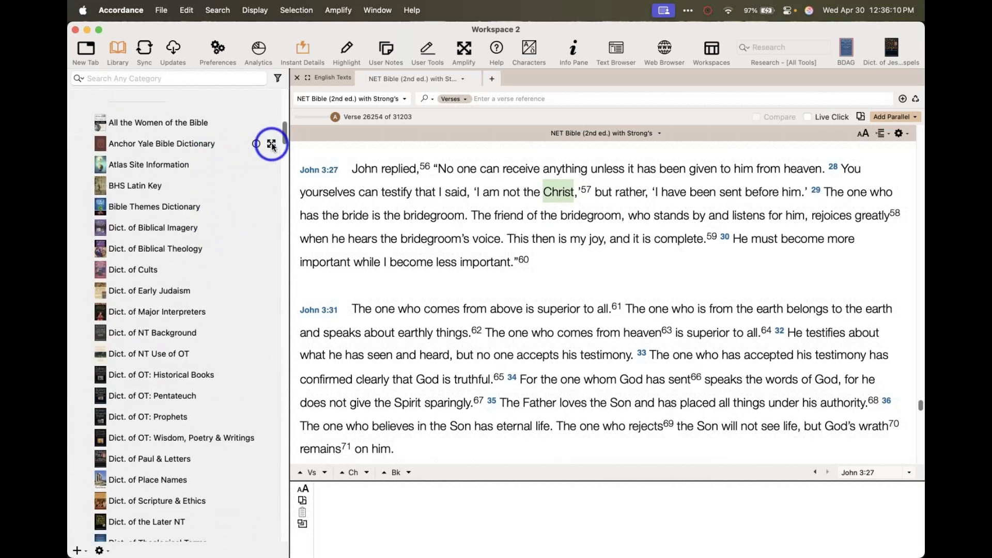
{"action": "left_click", "coordinate": [271, 144]}
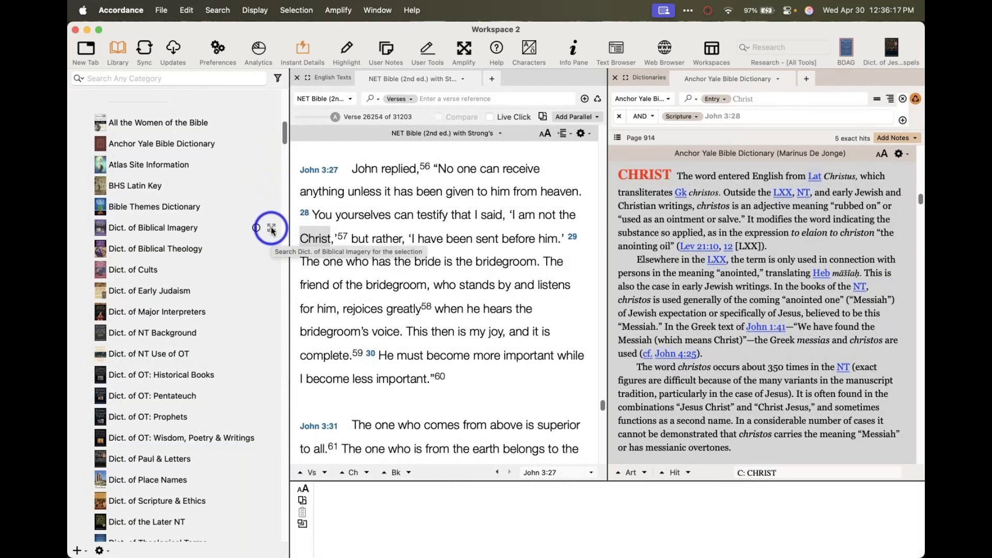
Try to look up the selection in further Library dictionaries, from Dict. of Biblical Imagery through Dict. of OT: Pentateuch
{"action": "left_click", "coordinate": [273, 231]}
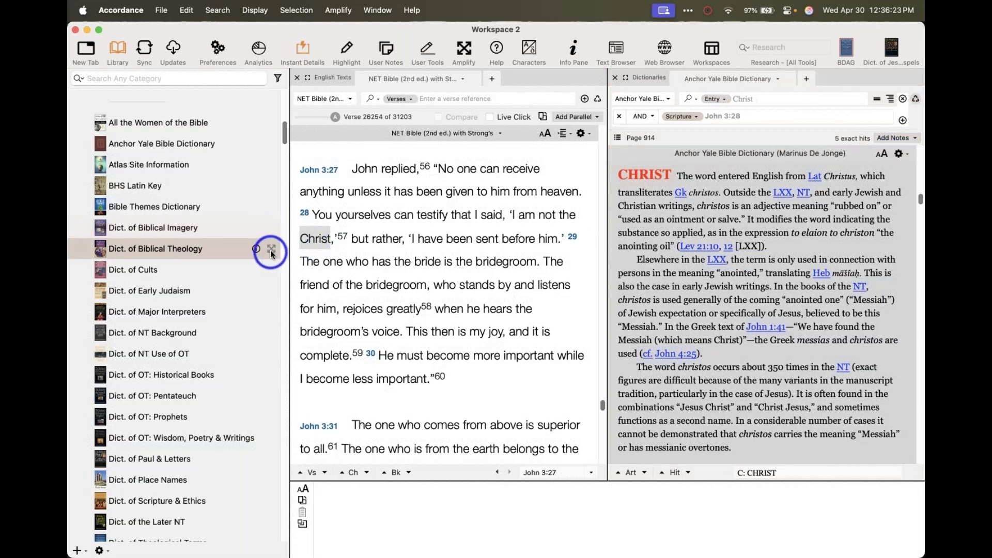
{"action": "left_click", "coordinate": [268, 269]}
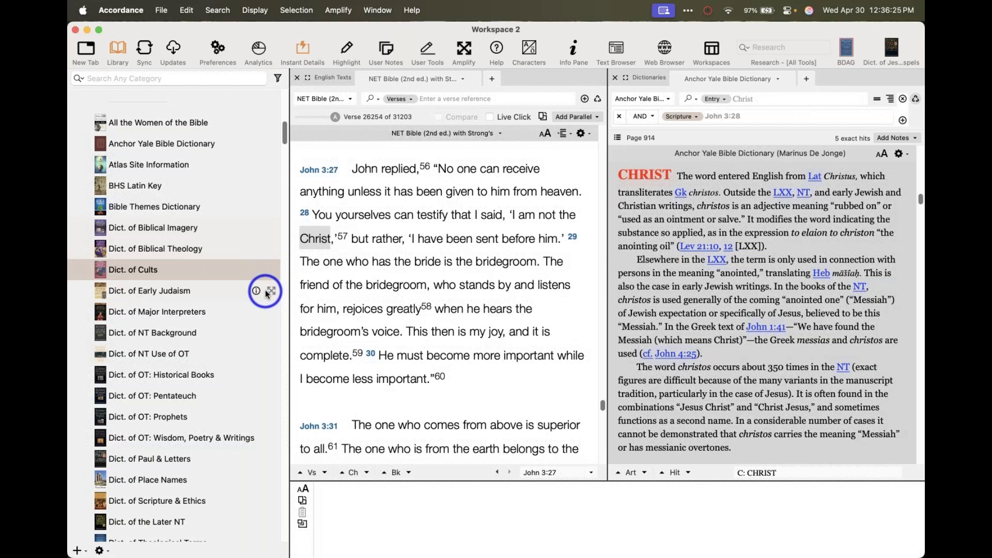
{"action": "left_click", "coordinate": [266, 291]}
{"action": "left_click", "coordinate": [270, 312]}
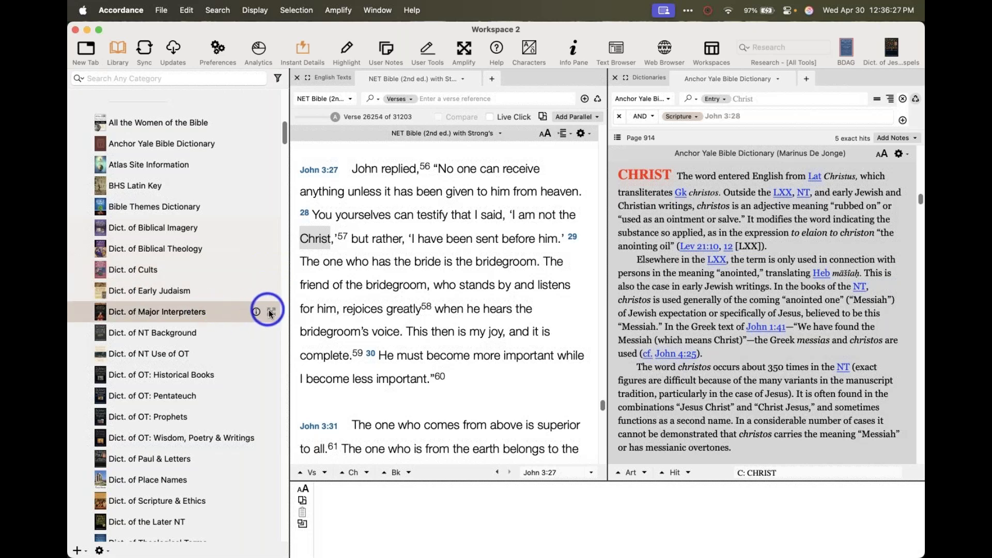
{"action": "left_click", "coordinate": [271, 333]}
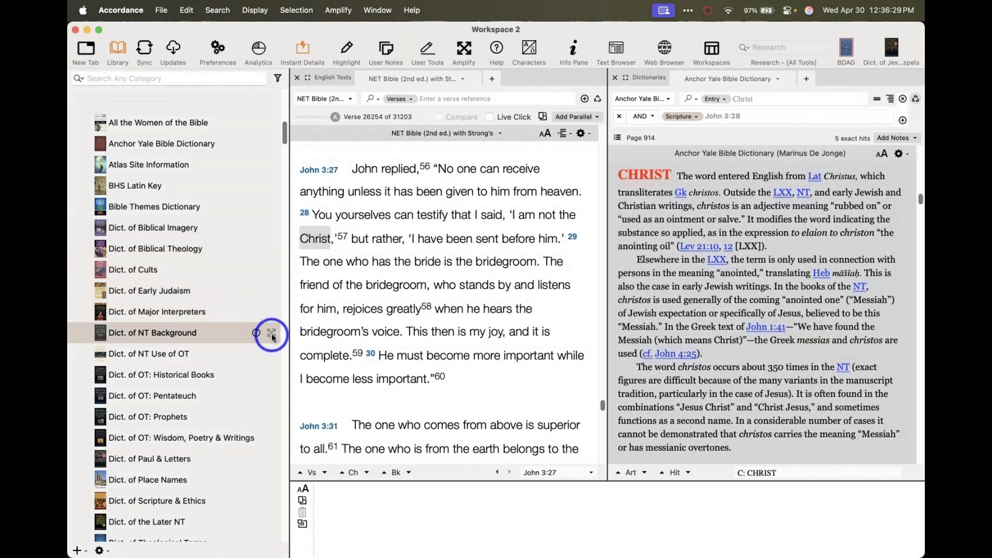
{"action": "left_click", "coordinate": [214, 355]}
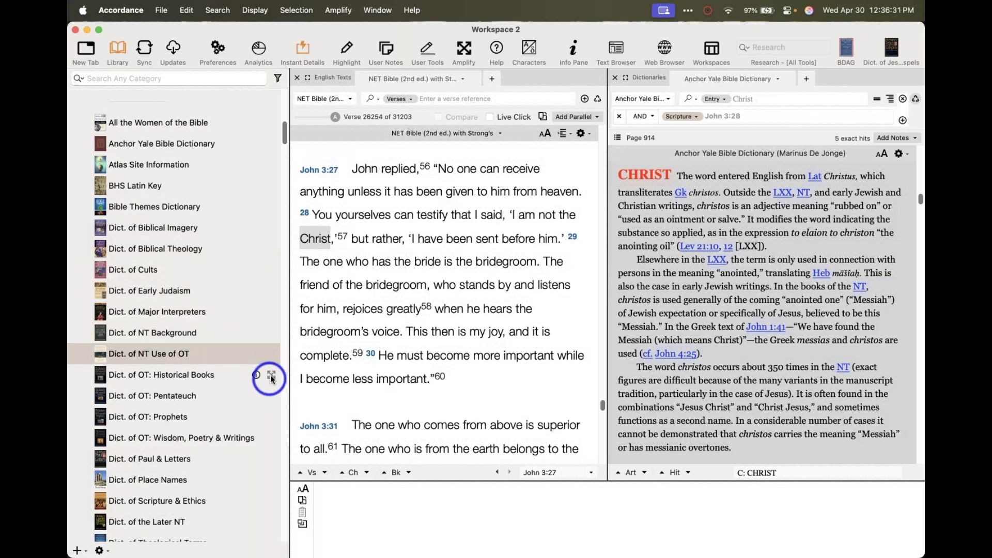
{"action": "left_click", "coordinate": [277, 395]}
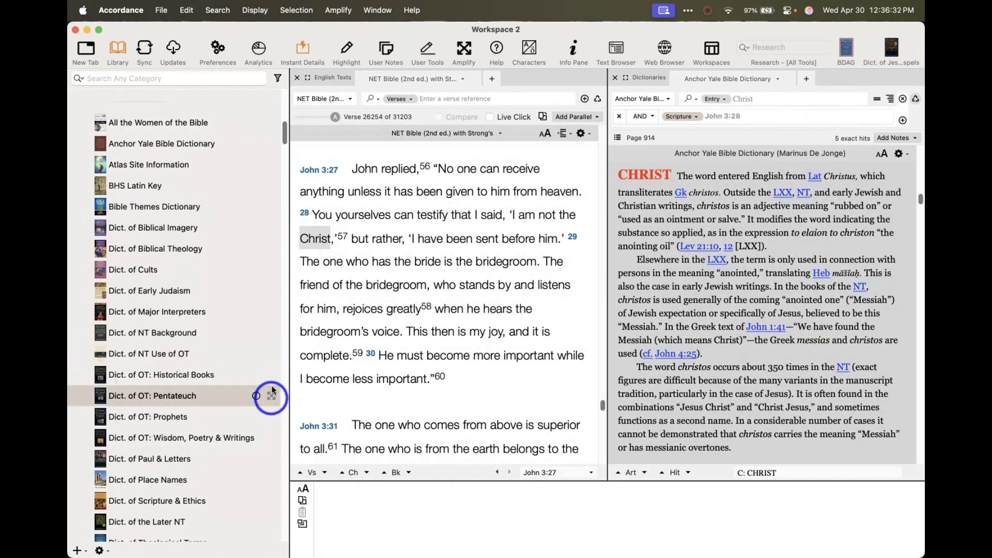
Close the Anchor Yale Bible Dictionary pane and look up "Christ" in Dict. of NT Use of OT from the Library
{"action": "left_click", "coordinate": [614, 77]}
{"action": "left_click", "coordinate": [271, 354]}
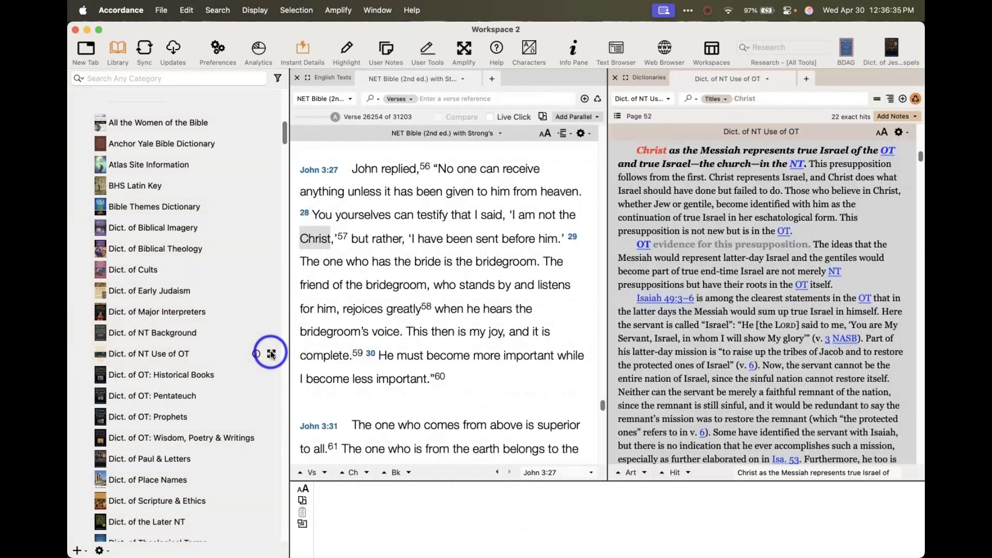
{"action": "left_click", "coordinate": [615, 77]}
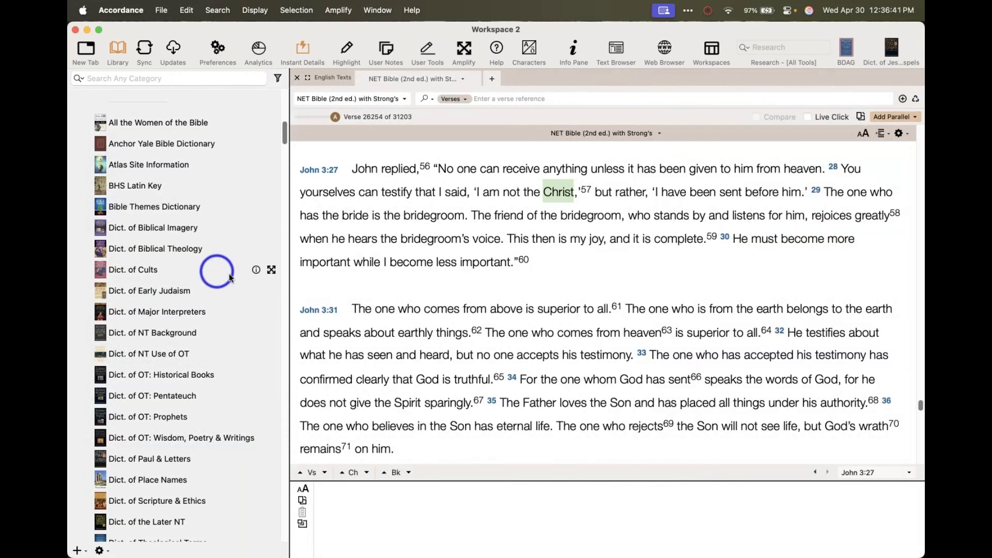
Highlight "b. Library module Amplify" in the Preview outline, and look up "Christ" in Dict. of the Later NT from the Accordance Library
{"action": "key", "text": "super+Tab"}
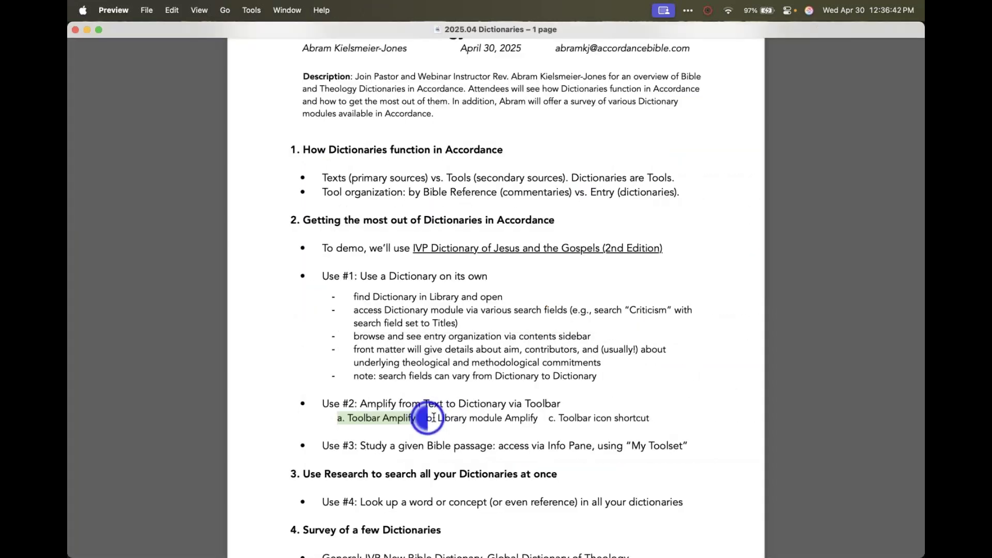
{"action": "key", "text": "super+Tab"}
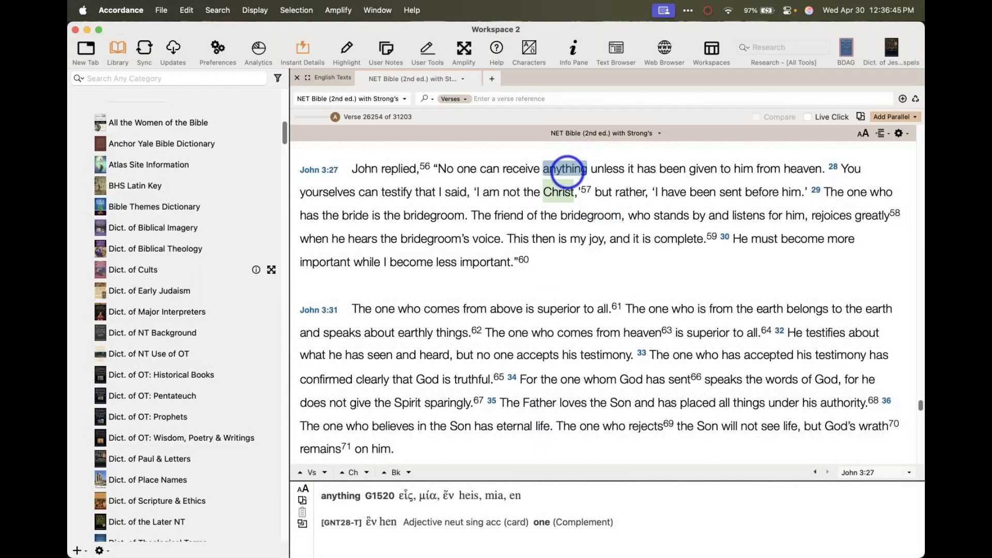
{"action": "mouse_move", "coordinate": [549, 199]}
{"action": "scroll", "coordinate": [219, 351], "scroll_direction": "down", "scroll_amount": 5}
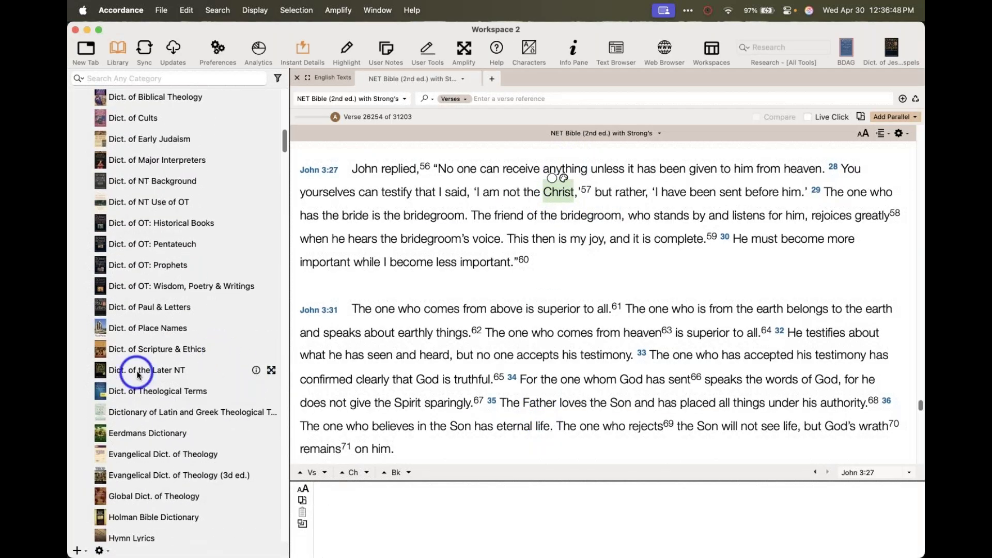
{"action": "left_click", "coordinate": [271, 370]}
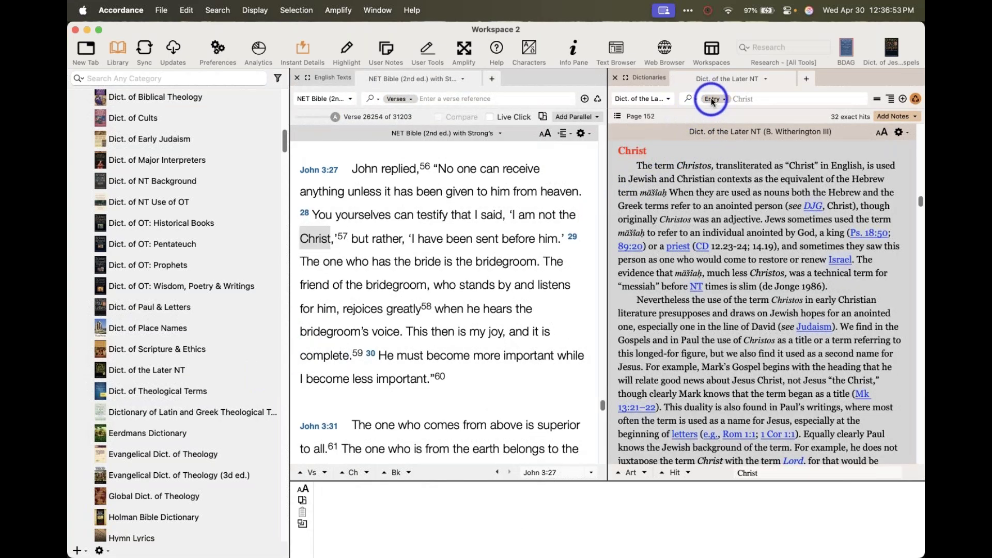
{"action": "left_click", "coordinate": [614, 77]}
Check the "c. Toolbar icon shortcut" item in the Preview outline and return to Accordance
{"action": "key", "text": "super+Tab"}
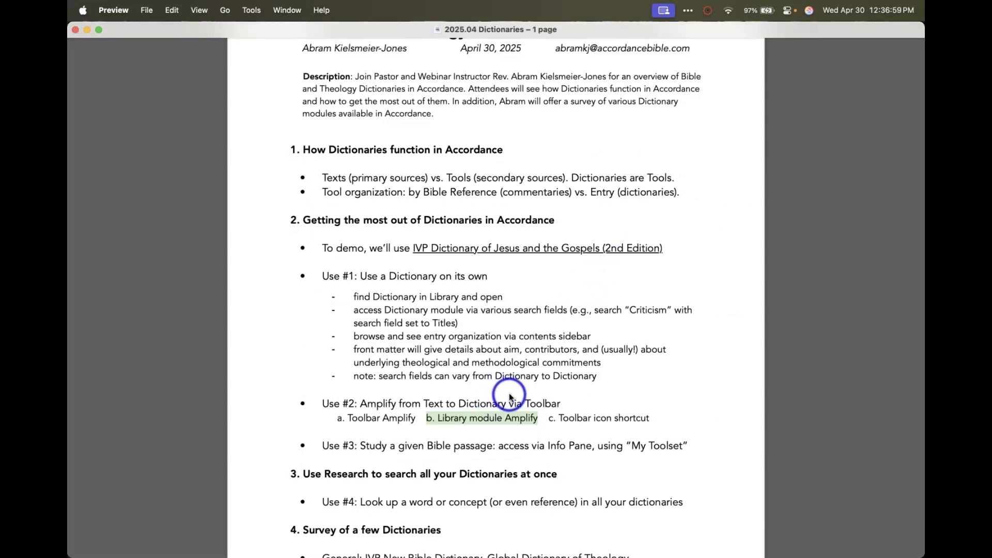
{"action": "left_click", "coordinate": [654, 420]}
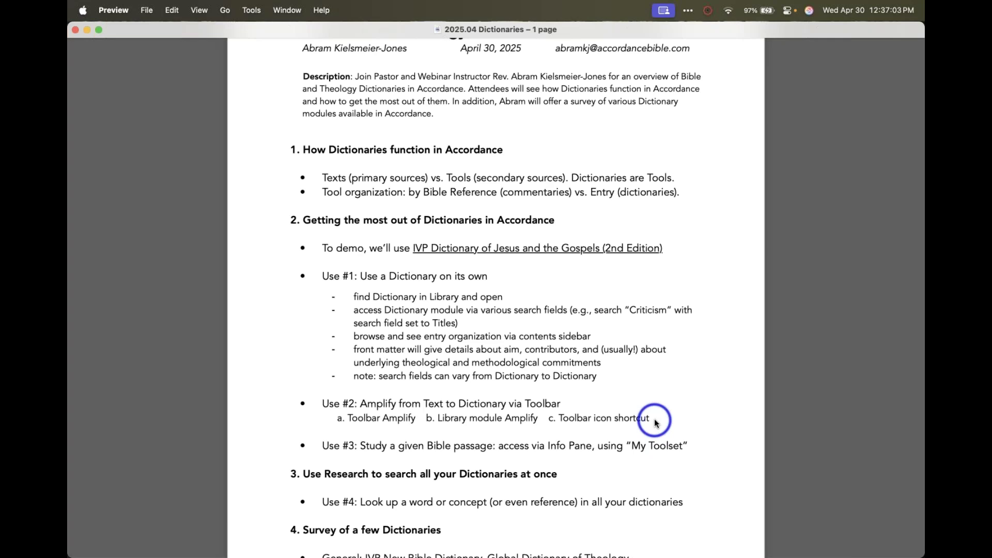
{"action": "key", "text": "super+Tab"}
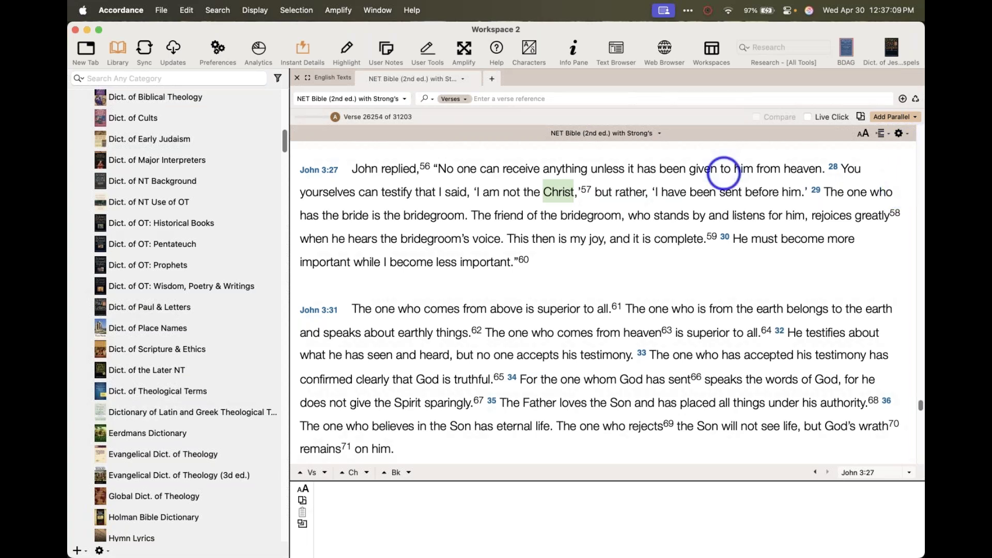
Hide the Library and customize the toolbar to remove the Dict. of Jesus & Gospels shortcut
{"action": "left_click", "coordinate": [121, 48]}
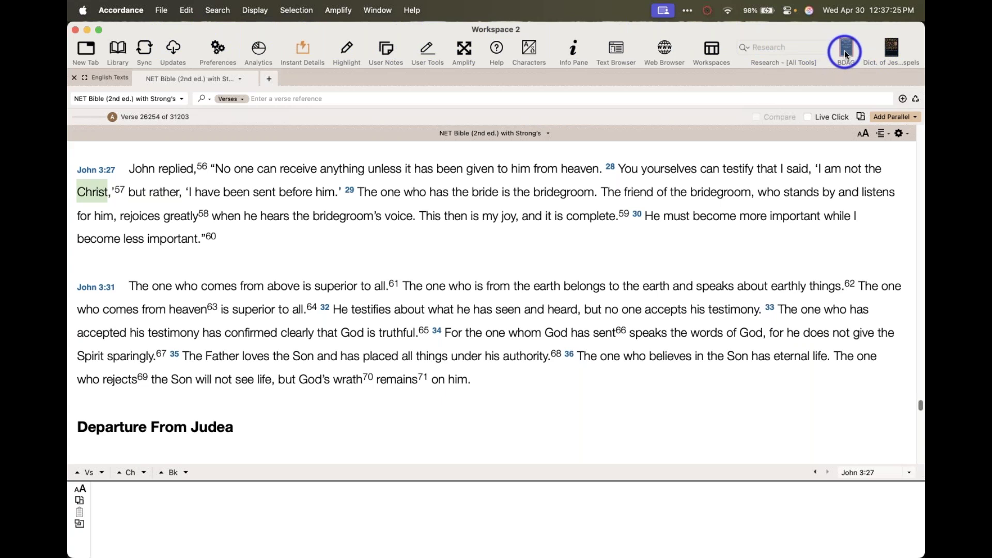
{"action": "right_click", "coordinate": [896, 47]}
{"action": "right_click", "coordinate": [871, 53]}
{"action": "left_click", "coordinate": [858, 103]}
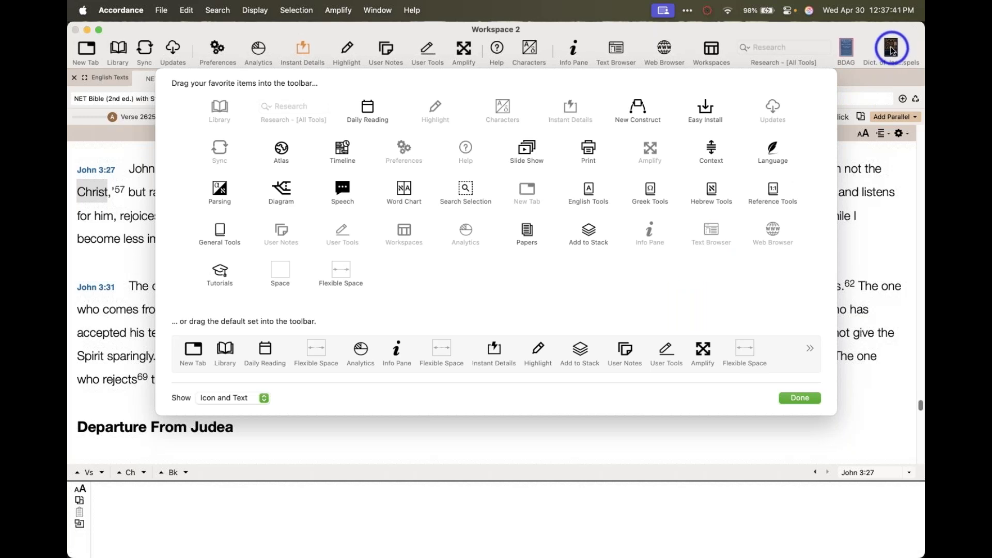
{"action": "left_click_drag", "start_coordinate": [892, 49], "coordinate": [883, 97]}
{"action": "left_click", "coordinate": [799, 397]}
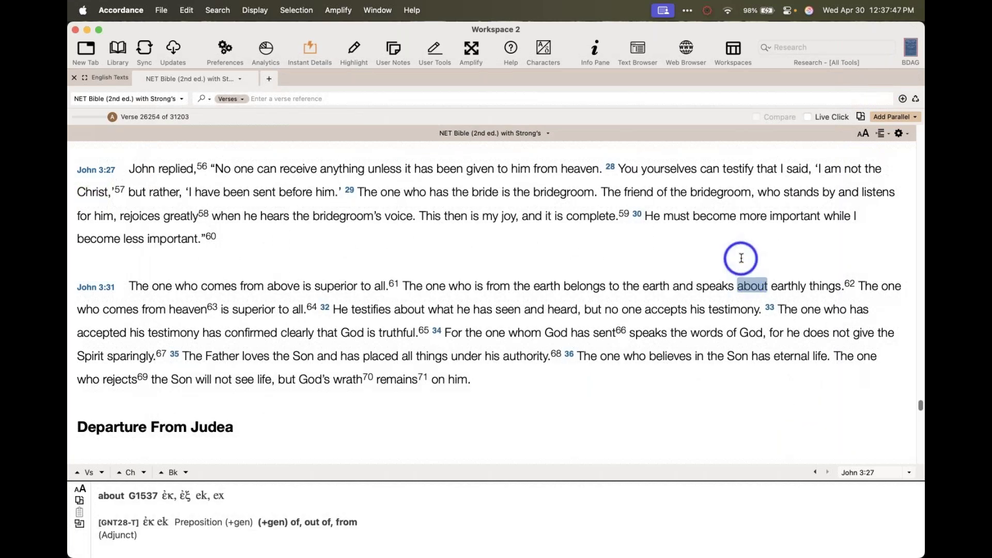
Show the Library again and review the items offered for toolbar customization
{"action": "left_click", "coordinate": [122, 49]}
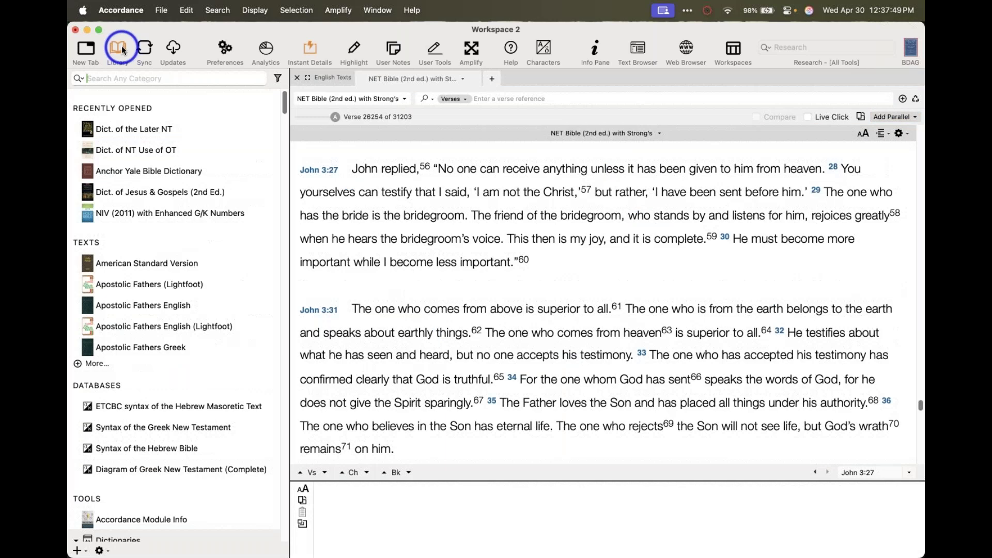
{"action": "right_click", "coordinate": [480, 49]}
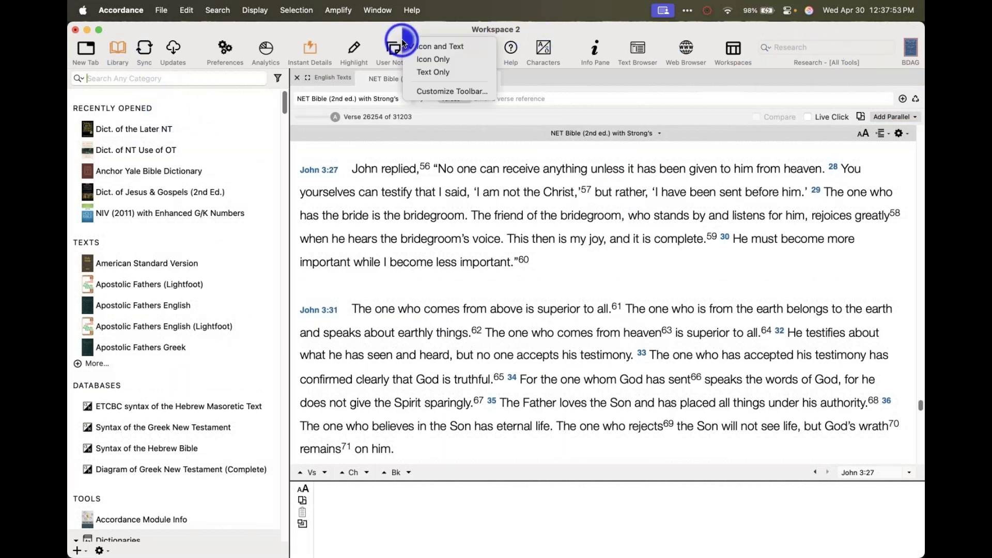
{"action": "left_click", "coordinate": [427, 89]}
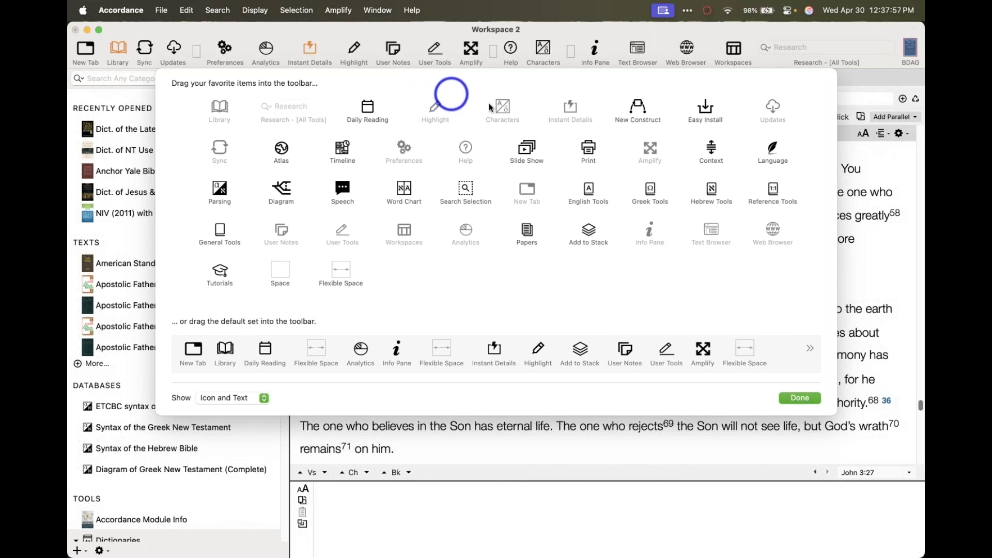
{"action": "left_click", "coordinate": [796, 397]}
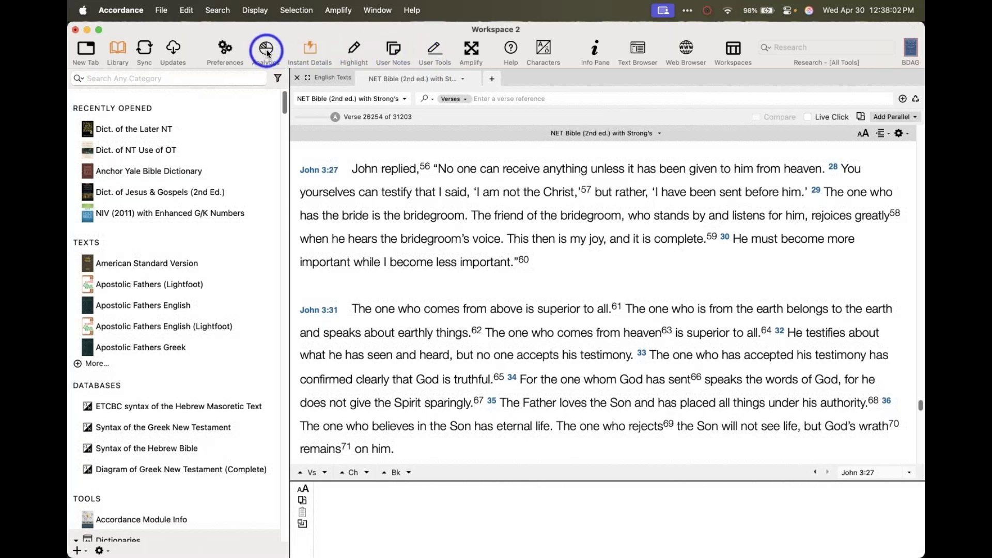
Reopen toolbar customization, try moving the Preferences item, and review how toolbar items can be added or removed
{"action": "right_click", "coordinate": [225, 50]}
{"action": "left_click", "coordinate": [247, 97]}
{"action": "mouse_move", "coordinate": [223, 51]}
{"action": "left_mouse_down"}
{"action": "mouse_move", "coordinate": [222, 130]}
{"action": "mouse_move", "coordinate": [222, 54]}
{"action": "left_mouse_up"}
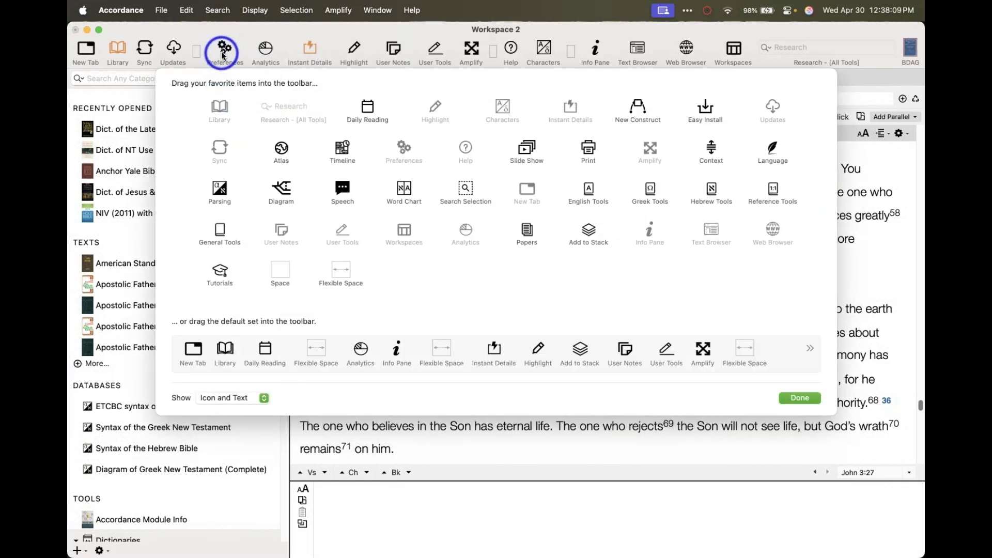
{"action": "left_click", "coordinate": [800, 398]}
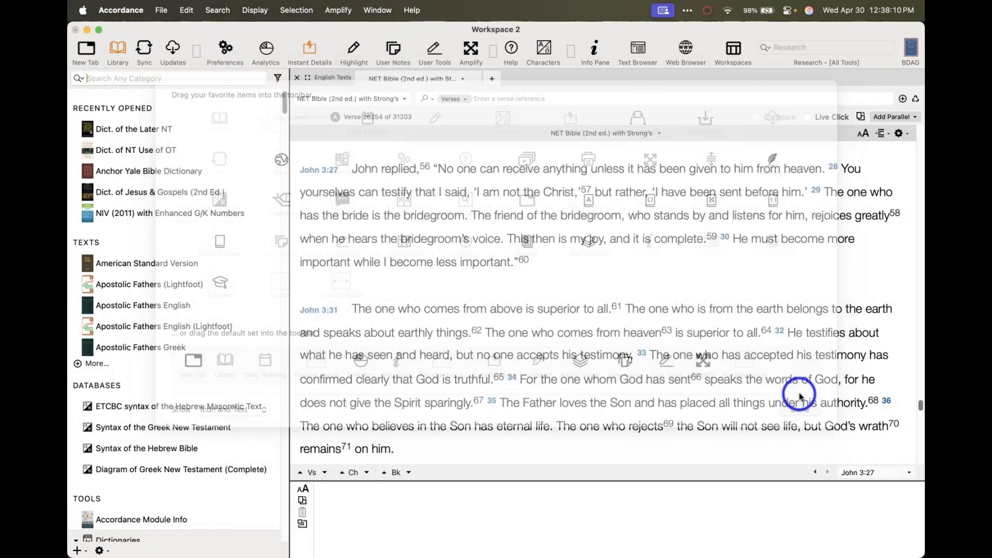
{"action": "right_click", "coordinate": [492, 54]}
{"action": "left_click", "coordinate": [513, 102]}
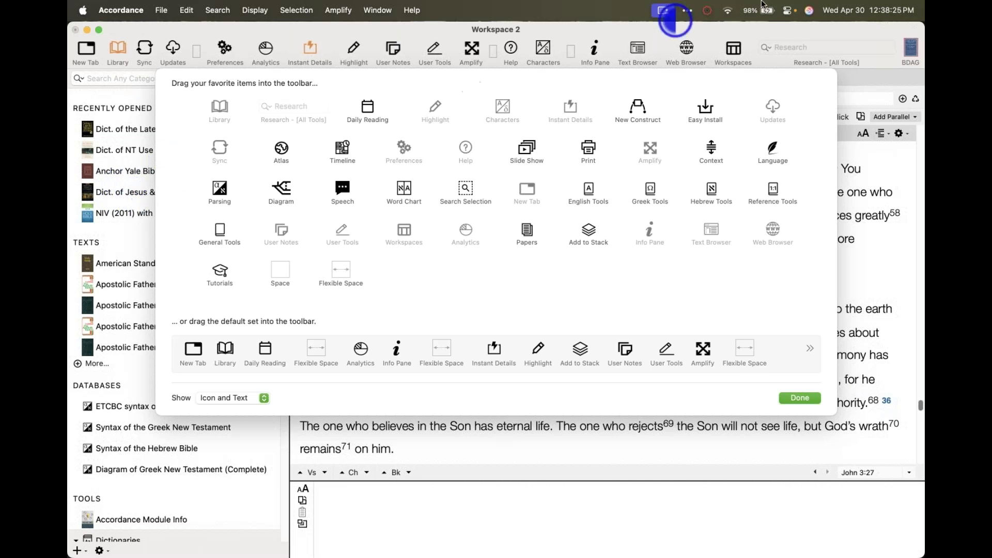
{"action": "left_click", "coordinate": [800, 399]}
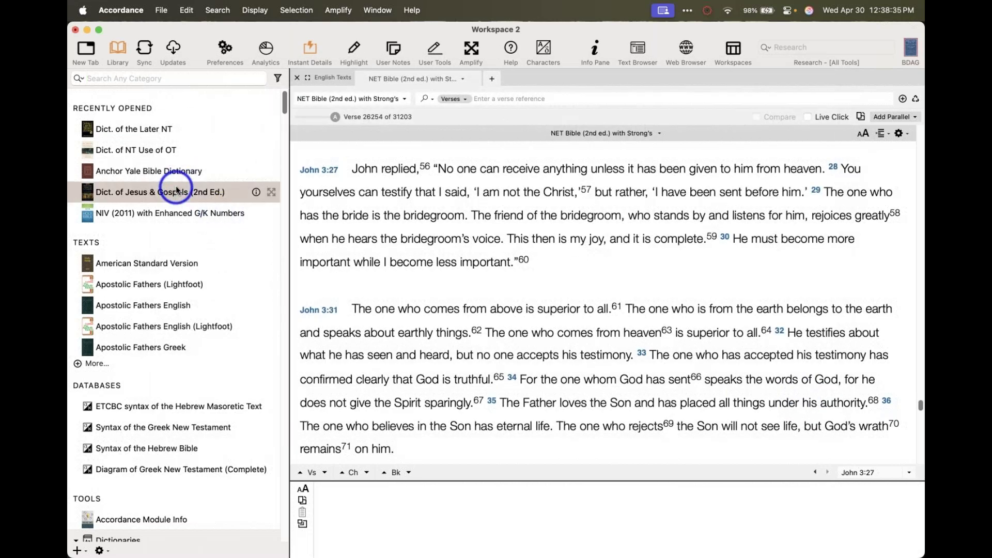
Save the Dict. of Jesus & Gospels (2nd Ed.) from the Library's recently opened modules to the toolbar
{"action": "right_click", "coordinate": [176, 190]}
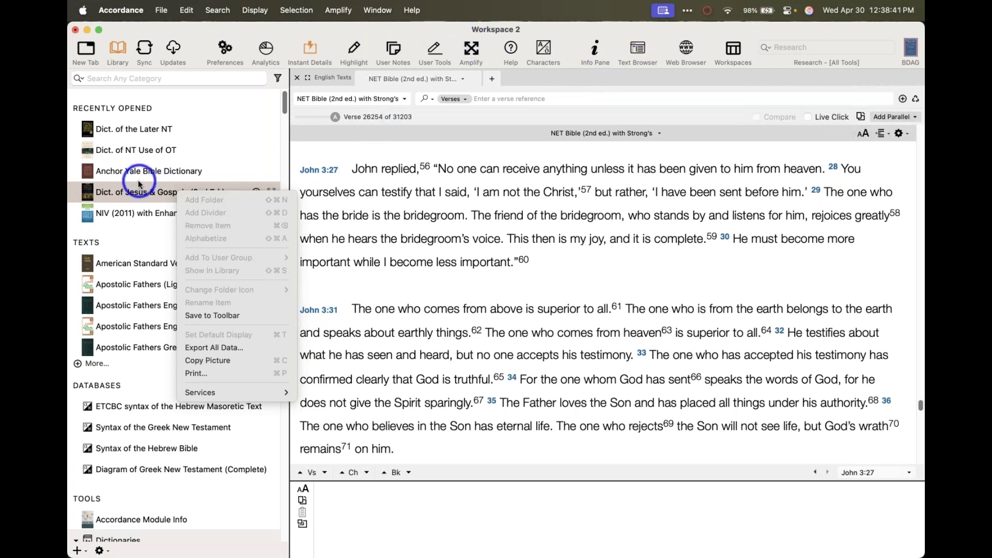
{"action": "left_click", "coordinate": [160, 194]}
{"action": "right_click", "coordinate": [159, 194]}
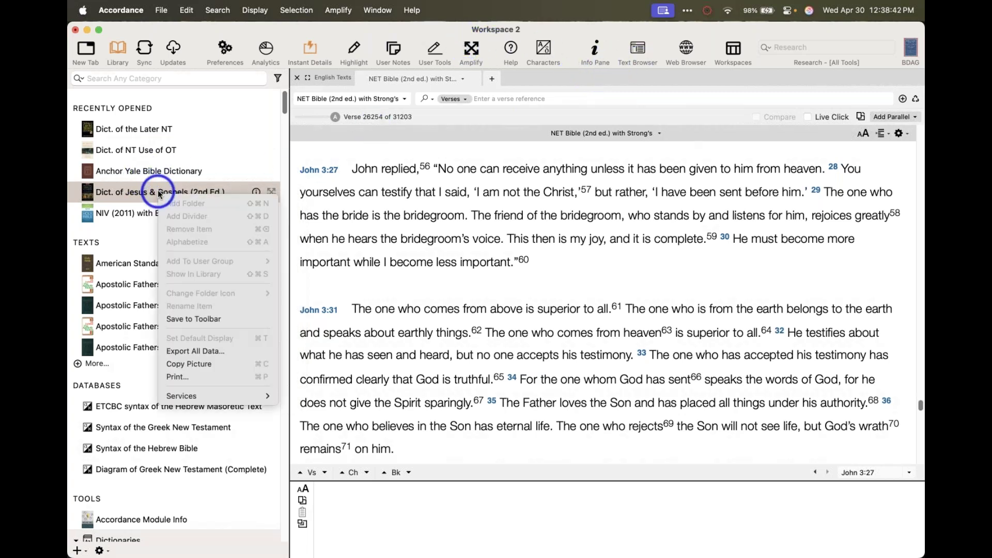
{"action": "left_click", "coordinate": [181, 318]}
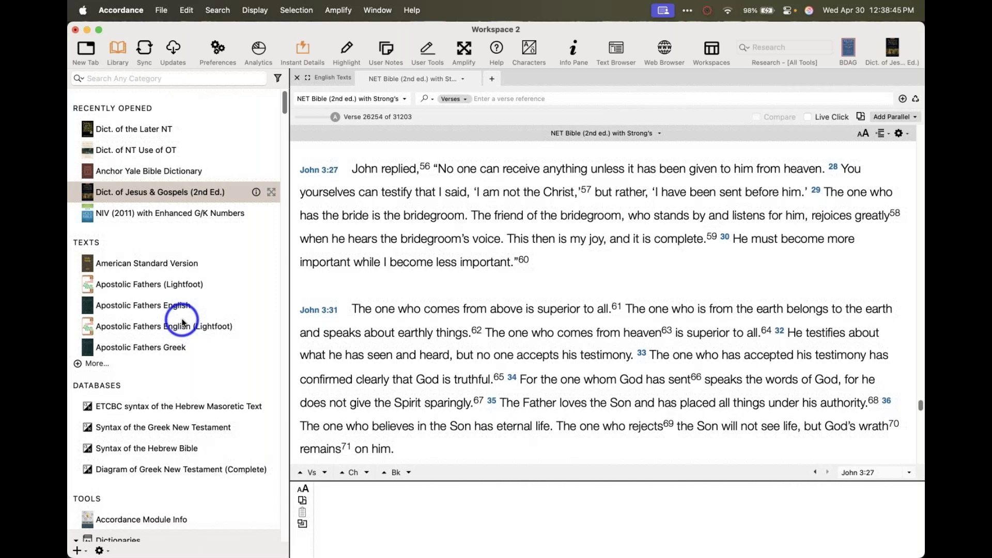
Customize the toolbar to remove the Dict. of Jesus & Gospels shortcut and finish customizing
{"action": "right_click", "coordinate": [873, 56]}
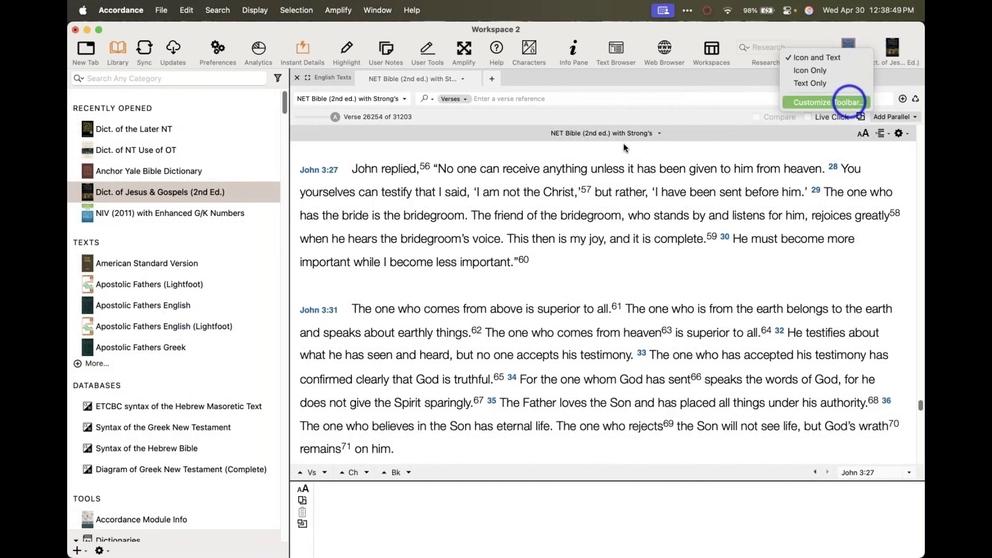
{"action": "right_click", "coordinate": [202, 191]}
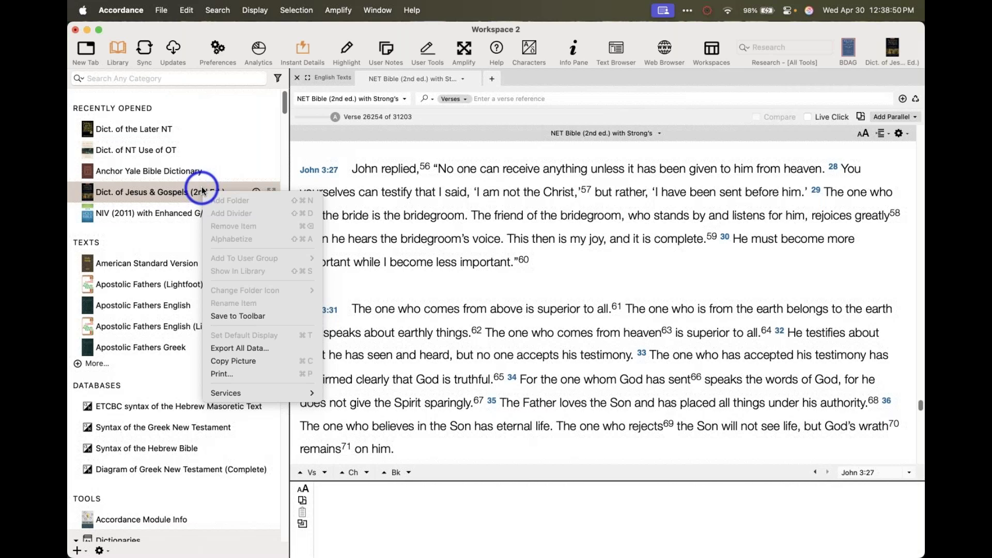
{"action": "left_click", "coordinate": [203, 192]}
{"action": "right_click", "coordinate": [832, 39]}
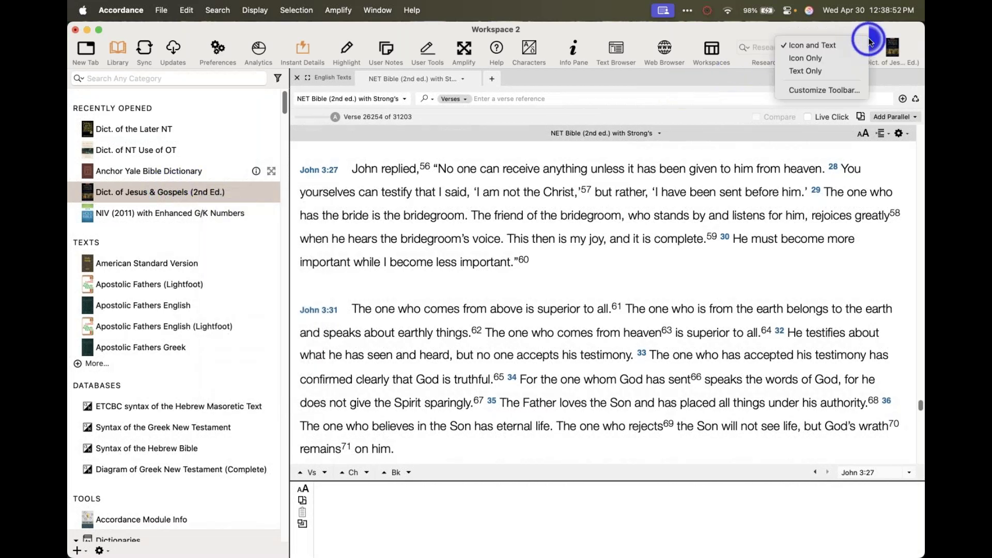
{"action": "left_click", "coordinate": [838, 91]}
{"action": "left_click_drag", "start_coordinate": [894, 51], "coordinate": [834, 333]}
{"action": "left_click", "coordinate": [800, 398]}
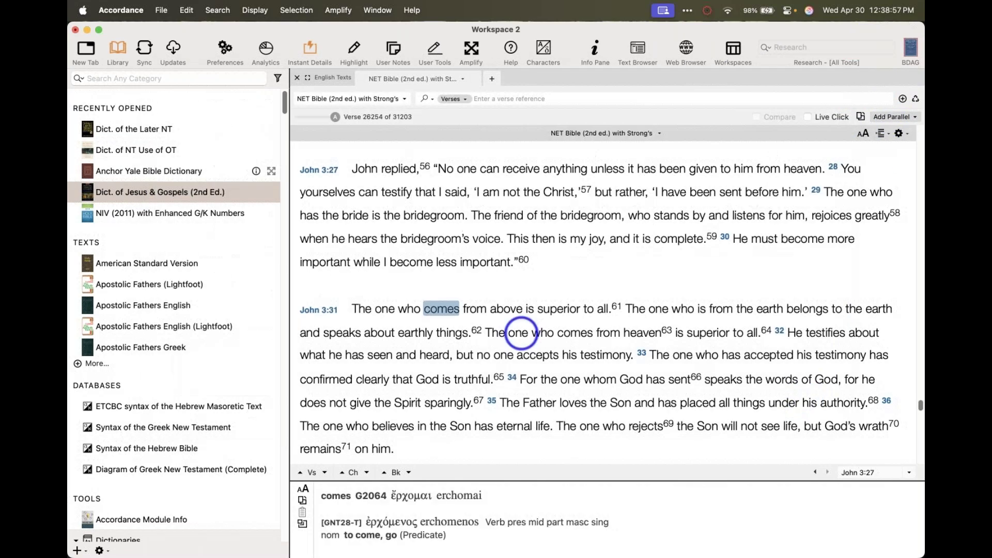
Save the Dict. of Jesus & Gospels (2nd Ed.) to the toolbar again and check the display options available there
{"action": "right_click", "coordinate": [192, 196]}
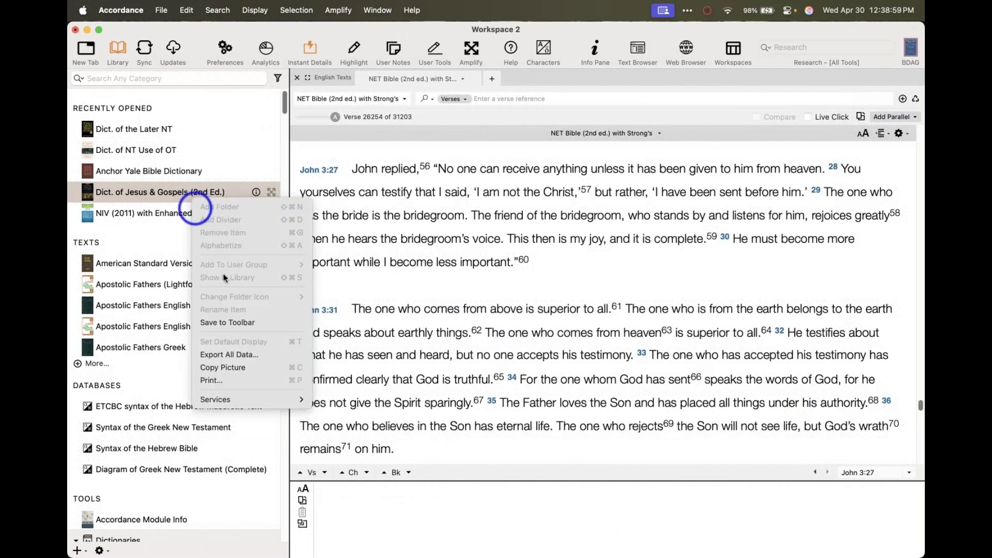
{"action": "left_click", "coordinate": [240, 322]}
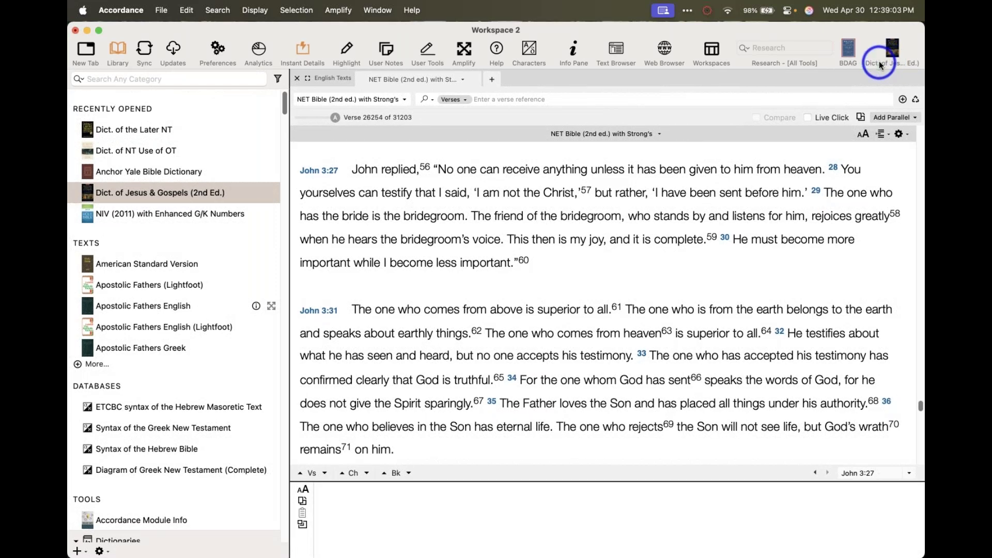
{"action": "right_click", "coordinate": [879, 62]}
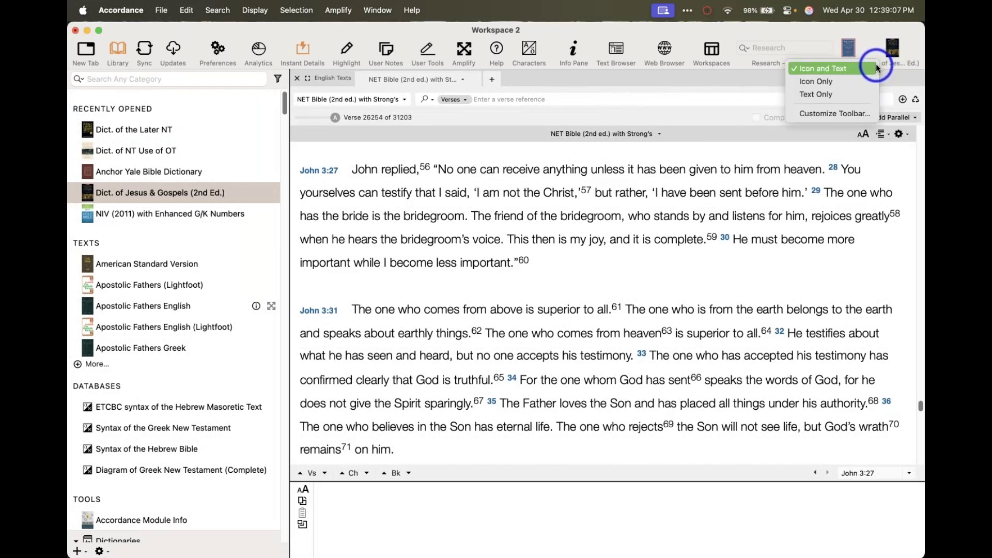
{"action": "left_click", "coordinate": [890, 63]}
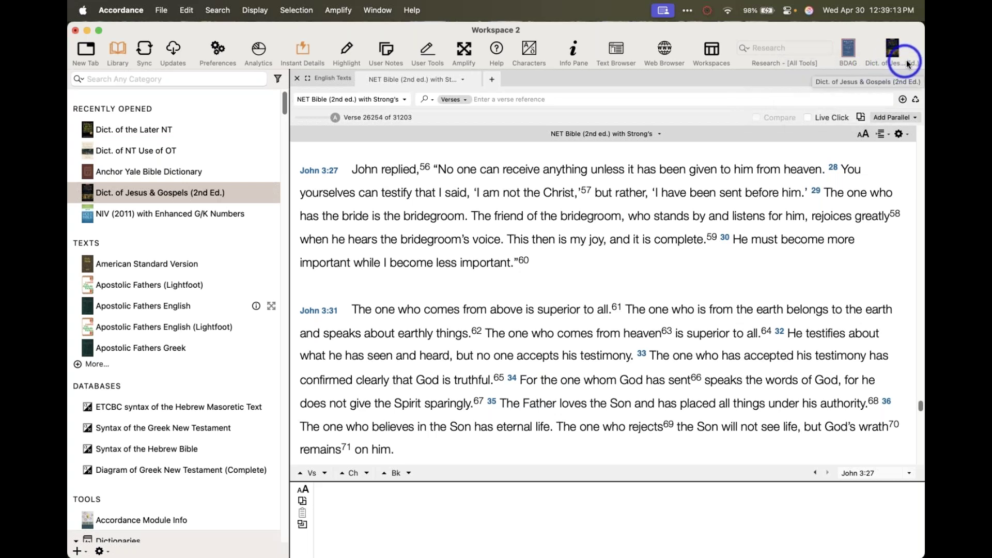
Try the Icon Only toolbar display and switch back to Icon and Text
{"action": "right_click", "coordinate": [884, 62]}
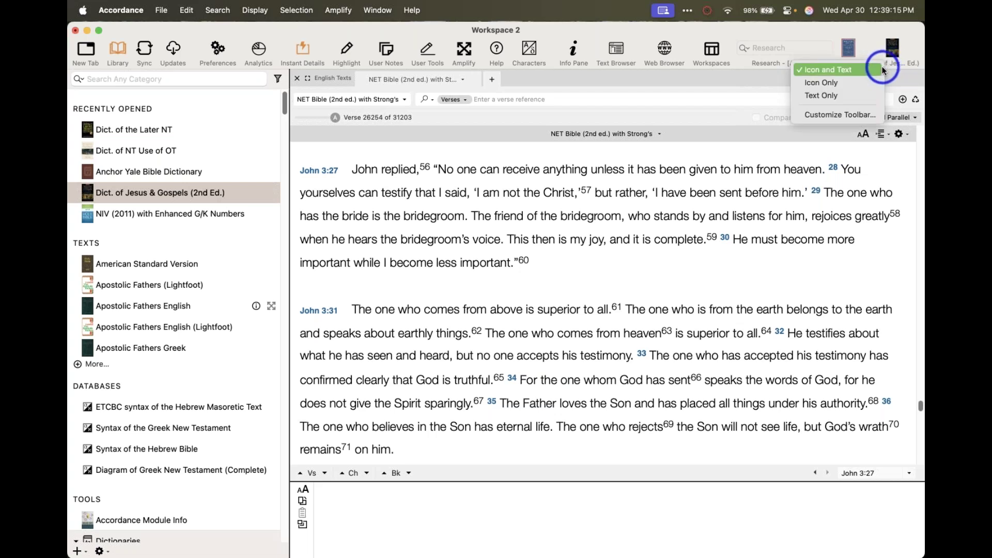
{"action": "left_click", "coordinate": [871, 92]}
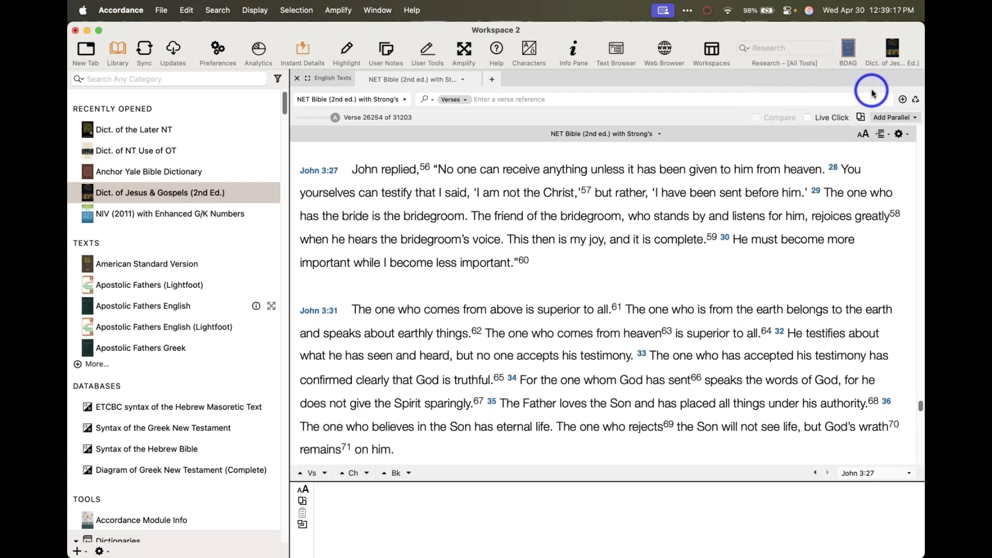
{"action": "right_click", "coordinate": [896, 52]}
{"action": "left_click", "coordinate": [870, 64]}
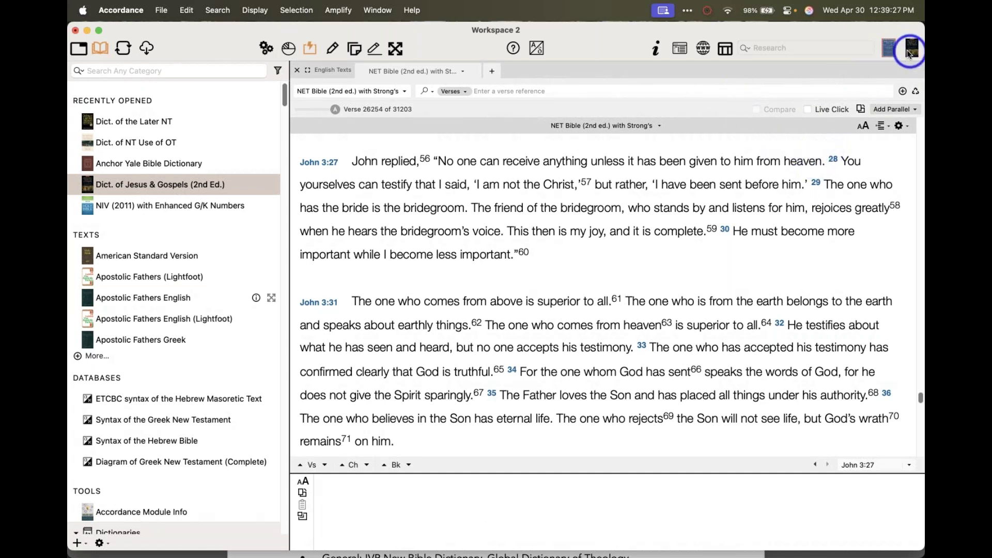
{"action": "right_click", "coordinate": [908, 52]}
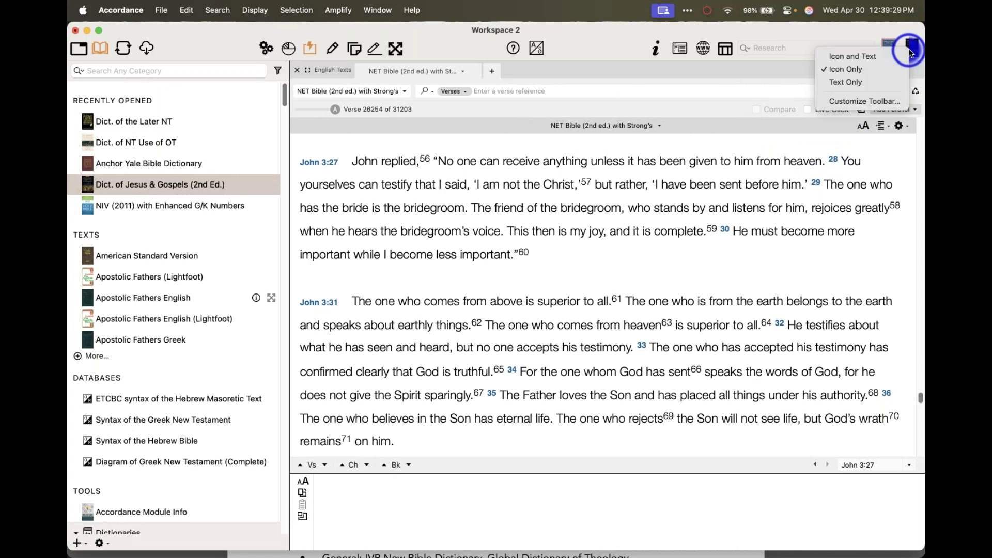
{"action": "left_click", "coordinate": [885, 56]}
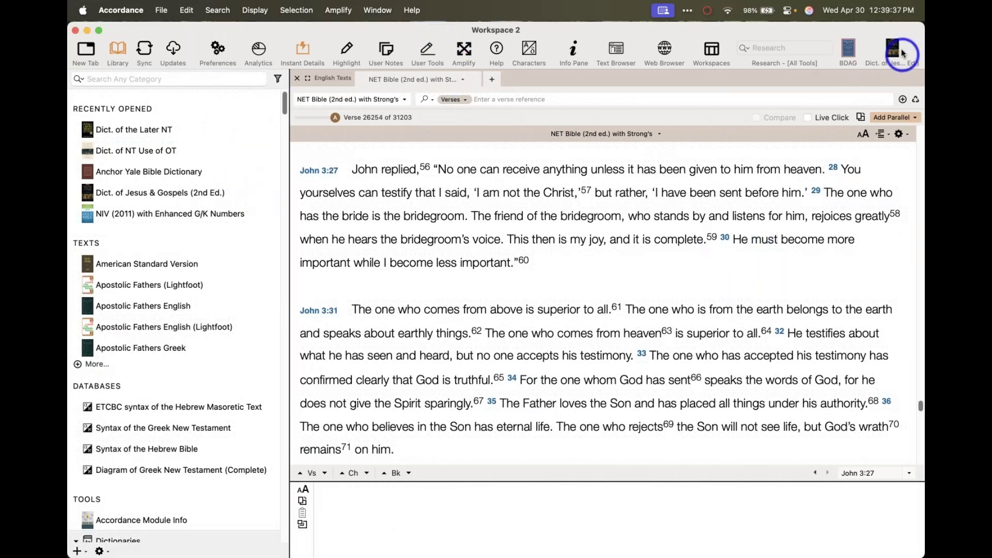
Hide the Library and look up "Christ" from John 3:28 in the Dict. of Jesus & Gospels using its toolbar shortcut
{"action": "left_click", "coordinate": [119, 48]}
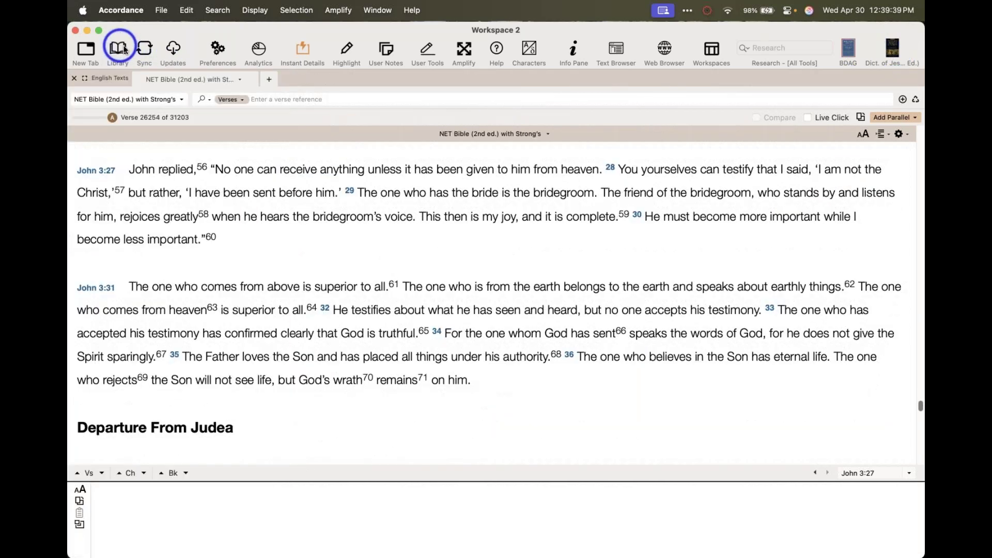
{"action": "left_click", "coordinate": [403, 236]}
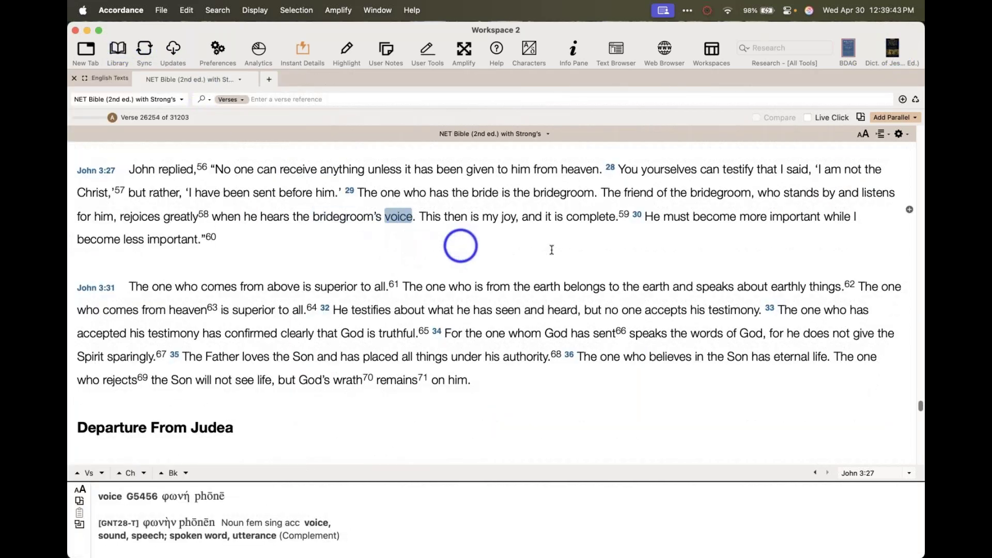
{"action": "scroll", "coordinate": [570, 250], "scroll_direction": "down", "scroll_amount": 1}
{"action": "scroll", "coordinate": [571, 252], "scroll_direction": "up", "scroll_amount": 1}
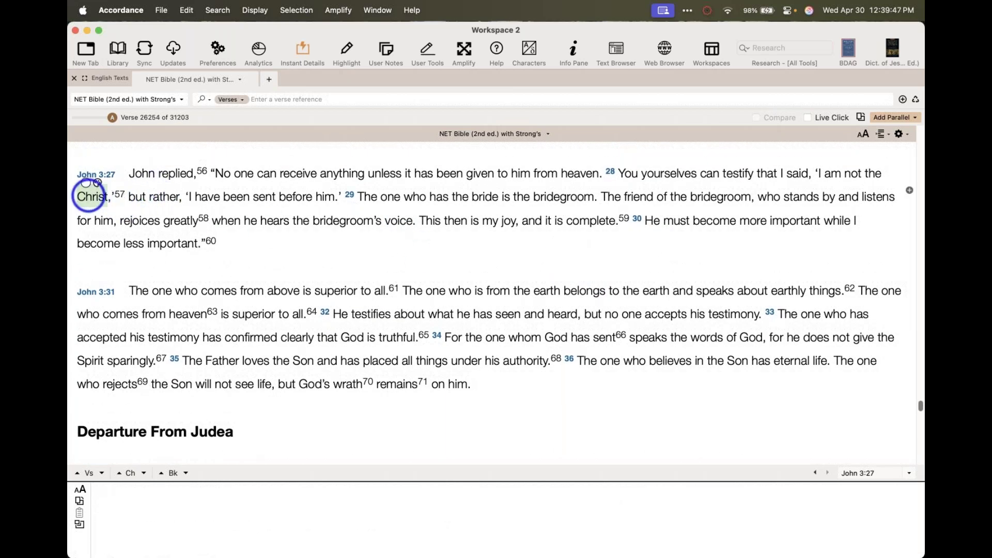
{"action": "left_click", "coordinate": [892, 50]}
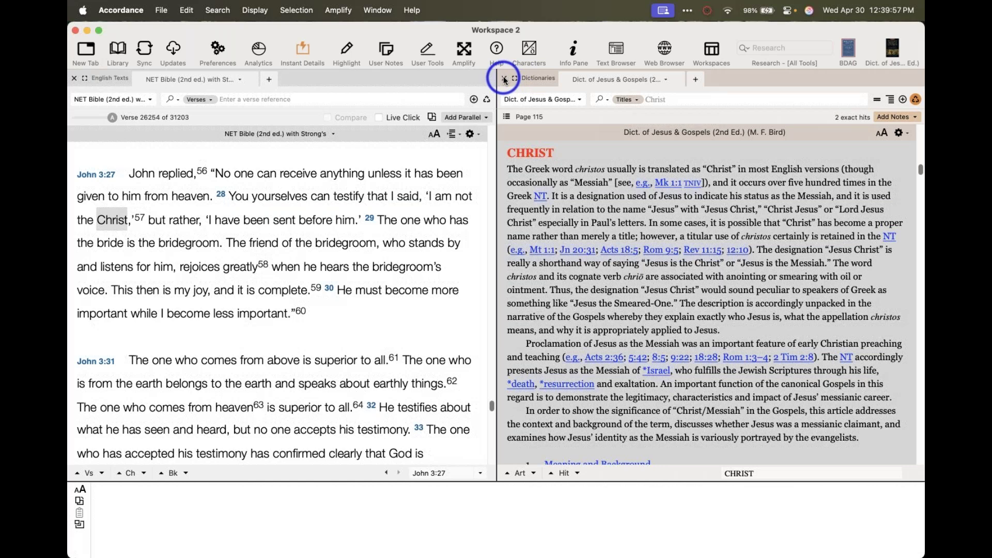
Check the amplify methods in the Preview outline, return to Accordance and review the Amplify options for "Christ" in John 3:28
{"action": "key", "text": "super+Tab"}
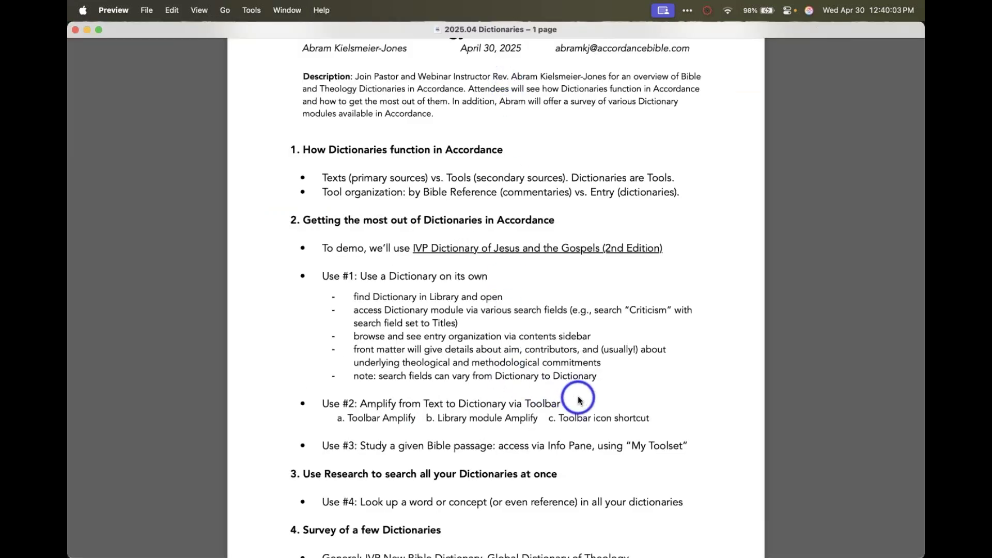
{"action": "key", "text": "super+Tab"}
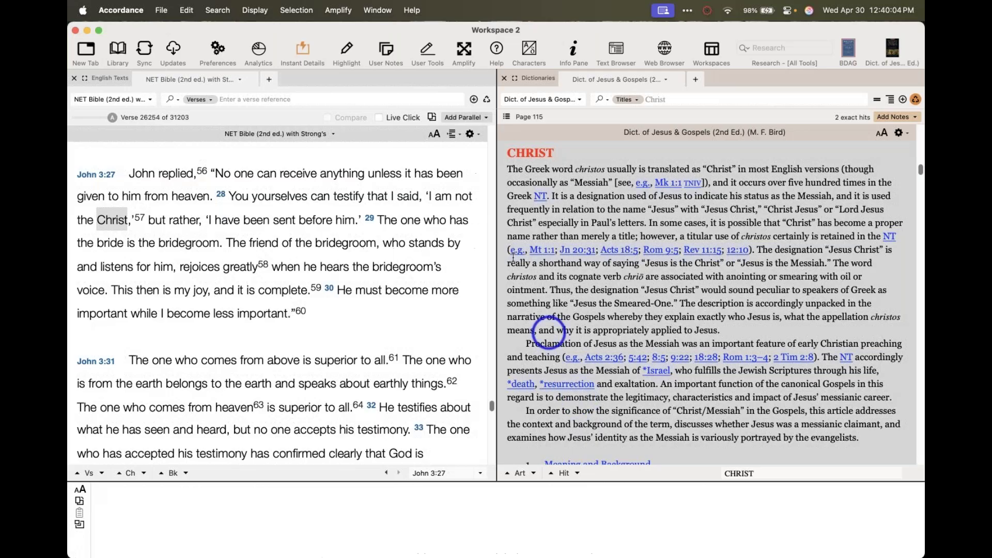
{"action": "left_click", "coordinate": [468, 50]}
{"action": "left_click", "coordinate": [469, 52]}
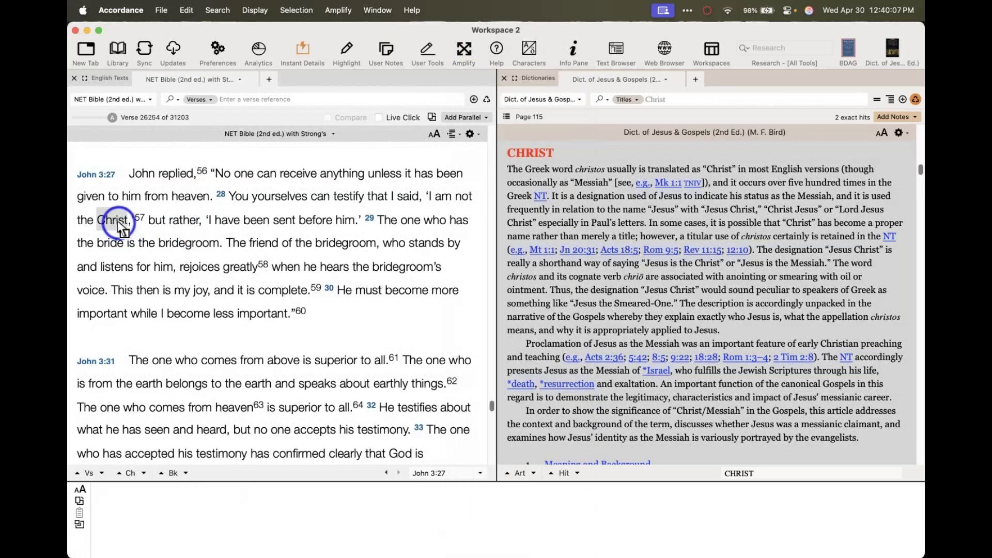
{"action": "double_click", "coordinate": [114, 220]}
{"action": "left_click", "coordinate": [468, 49]}
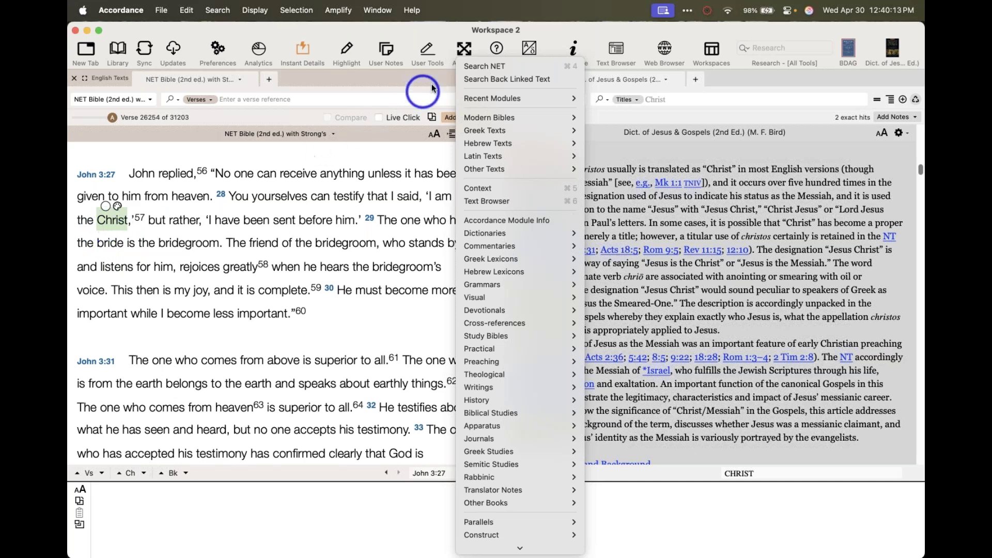
{"action": "left_click", "coordinate": [397, 312]}
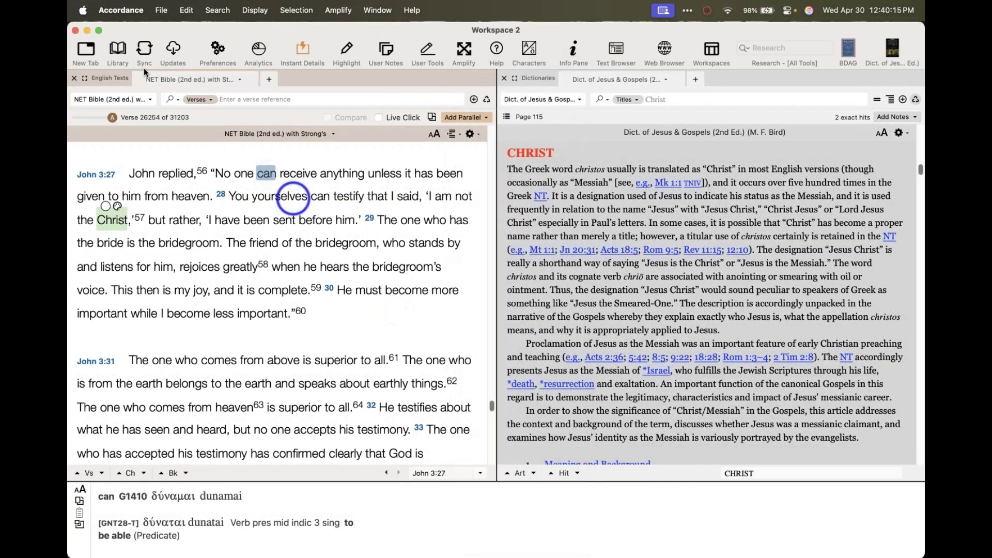
Show the Library, amplify "Christ" to the Anchor Yale Bible Dictionary, and use the Dict. of Jesus & Gospels toolbar shortcut again
{"action": "left_click", "coordinate": [117, 50]}
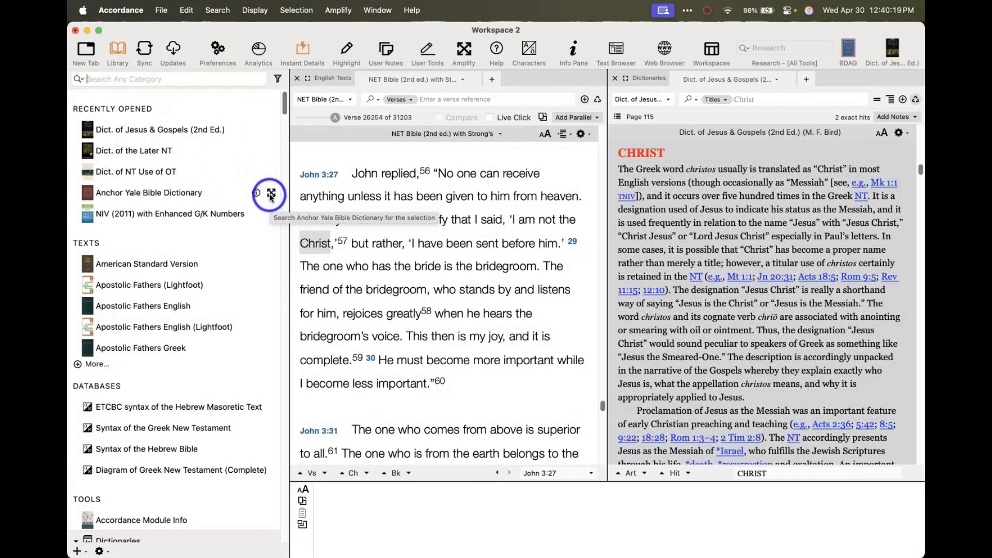
{"action": "left_click", "coordinate": [271, 194]}
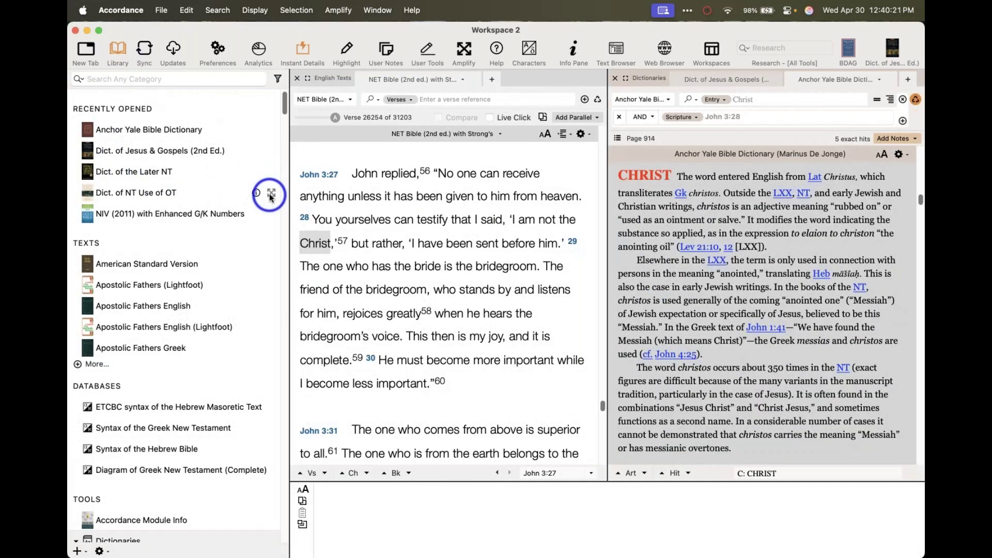
{"action": "left_click", "coordinate": [890, 53]}
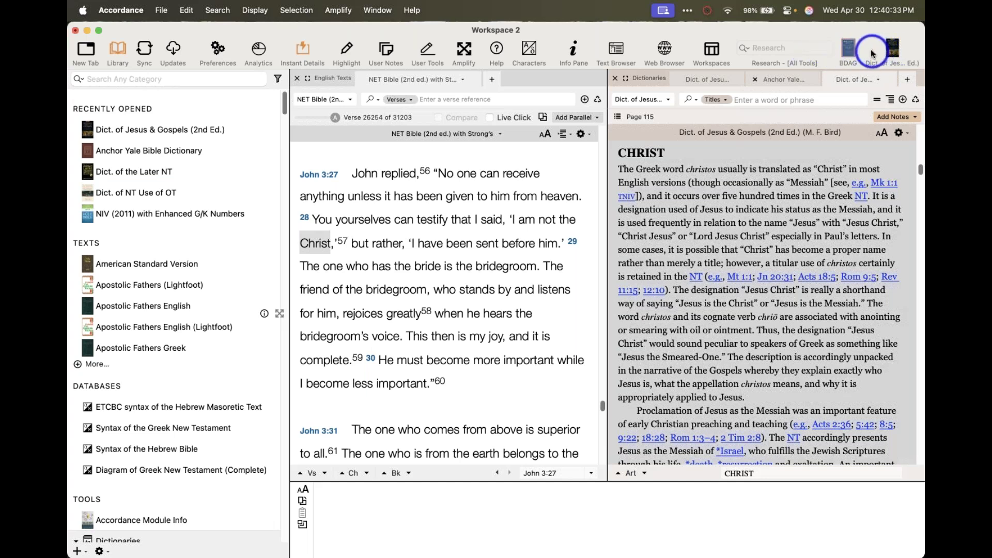
Review the items offered for toolbar customization and close the customization sheet
{"action": "right_click", "coordinate": [688, 56]}
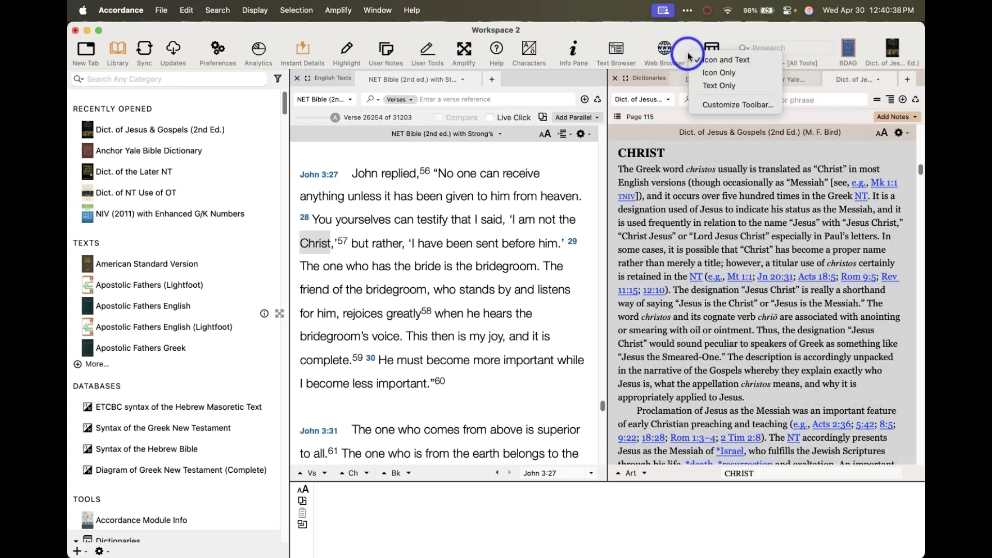
{"action": "left_click", "coordinate": [707, 105]}
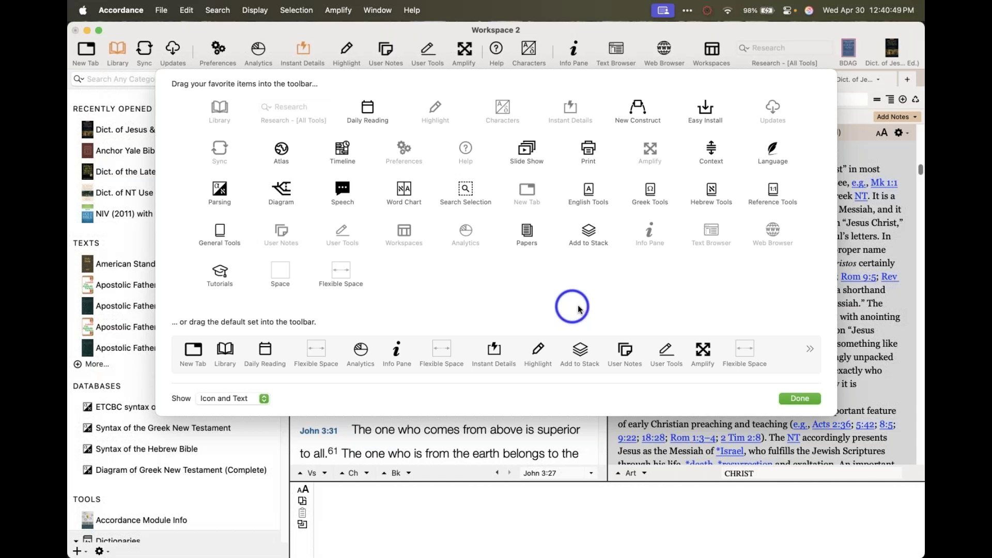
{"action": "left_click", "coordinate": [792, 398]}
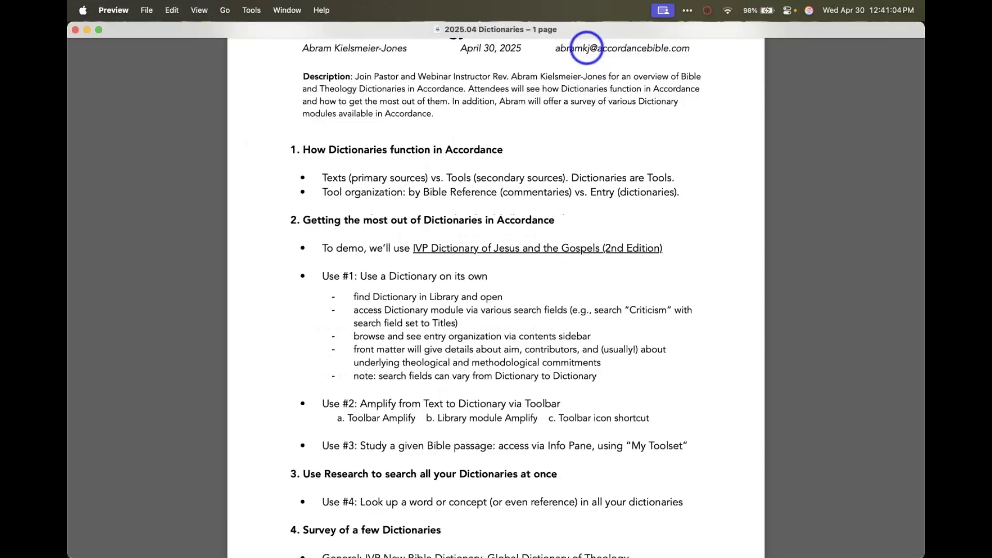
Switch to the Preview outline, review Use #2 and Use #3, and highlight "Entry (dictionaries)" in the tool organization point
{"action": "key", "text": "super+Tab"}
{"action": "left_click_drag", "start_coordinate": [318, 405], "coordinate": [602, 396]}
{"action": "scroll", "coordinate": [602, 396], "scroll_direction": "down", "scroll_amount": 2}
{"action": "scroll", "coordinate": [601, 396], "scroll_direction": "down", "scroll_amount": 2}
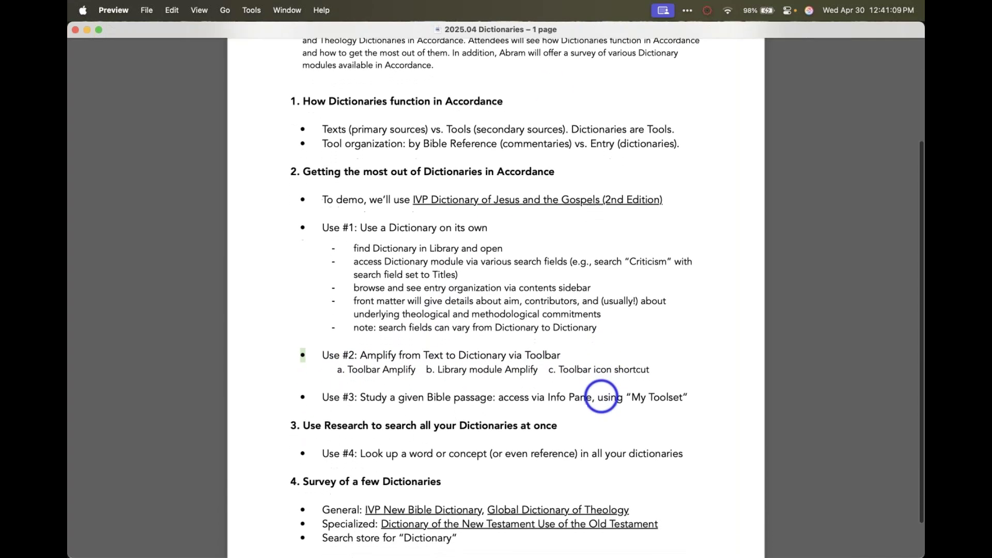
{"action": "scroll", "coordinate": [602, 396], "scroll_direction": "down", "scroll_amount": 3}
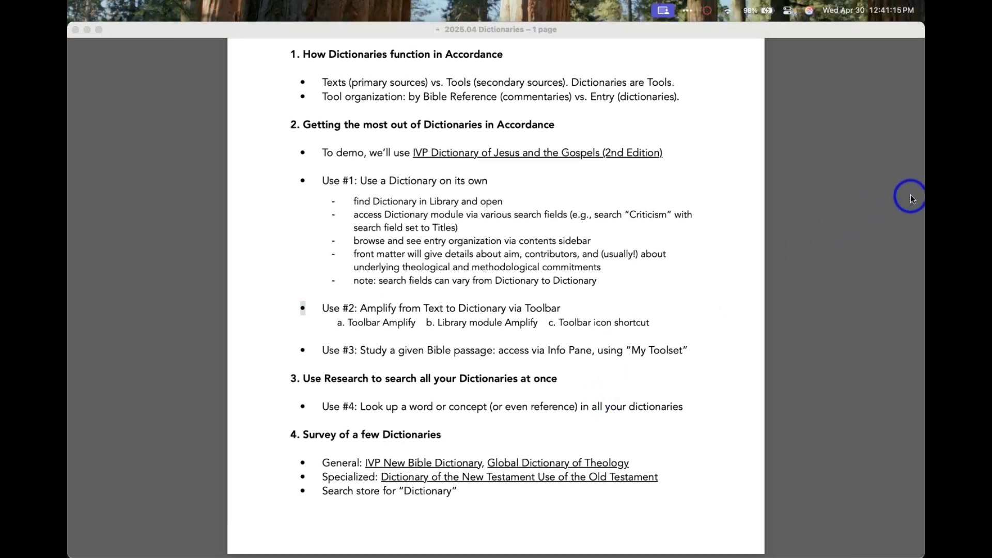
{"action": "left_click", "coordinate": [567, 349]}
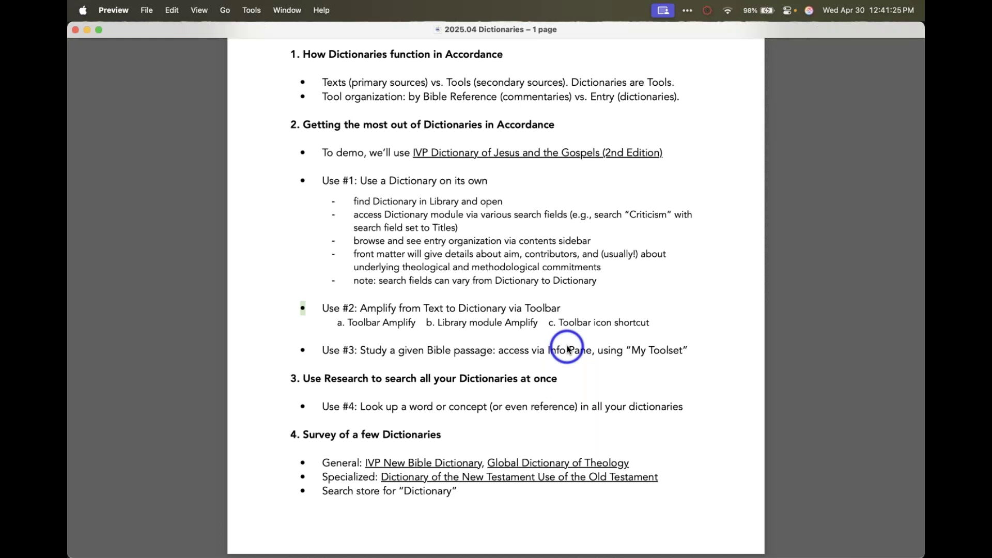
{"action": "left_click_drag", "start_coordinate": [590, 97], "coordinate": [686, 98]}
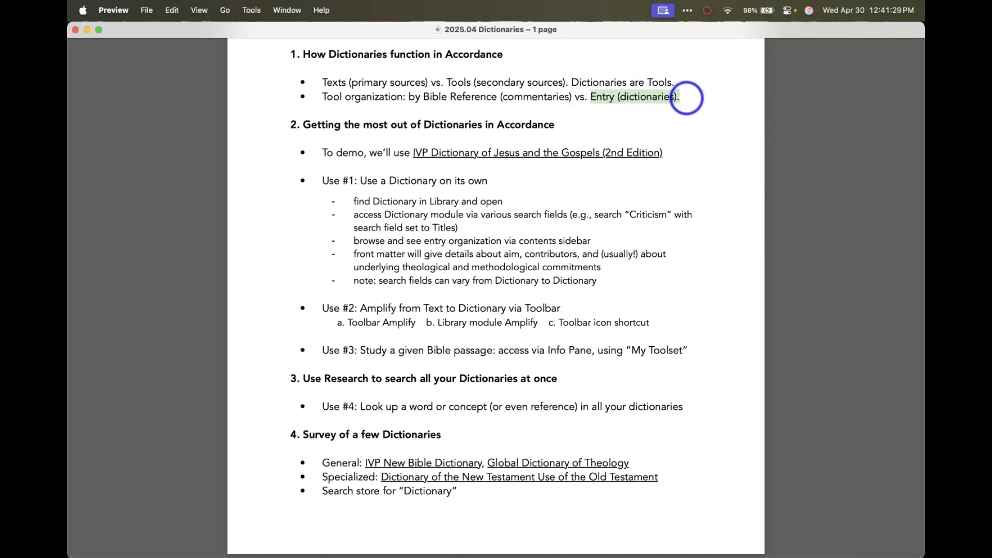
Highlight "Bible Reference (commentaries)" and the whole tool organization point in the outline, and clear the highlight
{"action": "left_click_drag", "start_coordinate": [575, 99], "coordinate": [420, 99]}
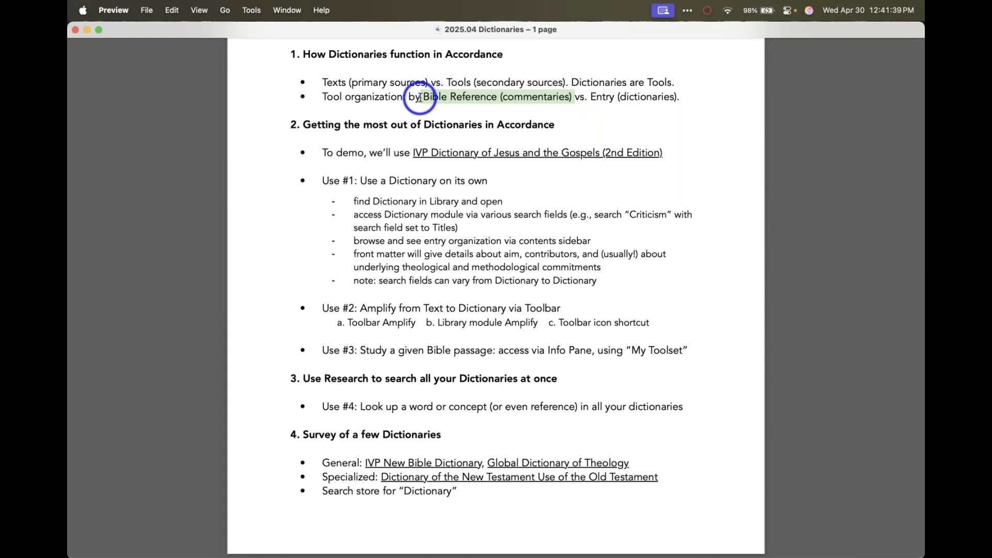
{"action": "left_click_drag", "start_coordinate": [680, 97], "coordinate": [315, 107]}
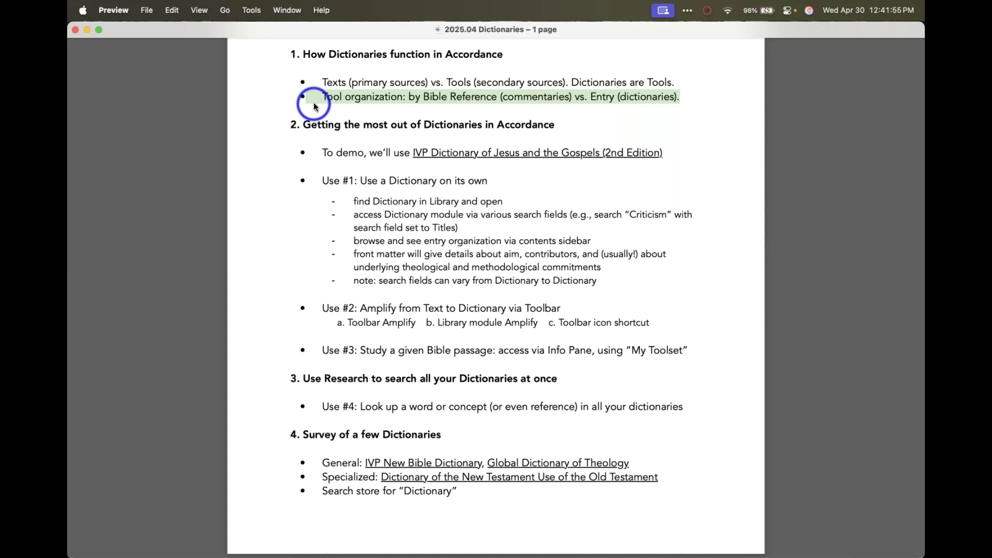
{"action": "left_click", "coordinate": [538, 313]}
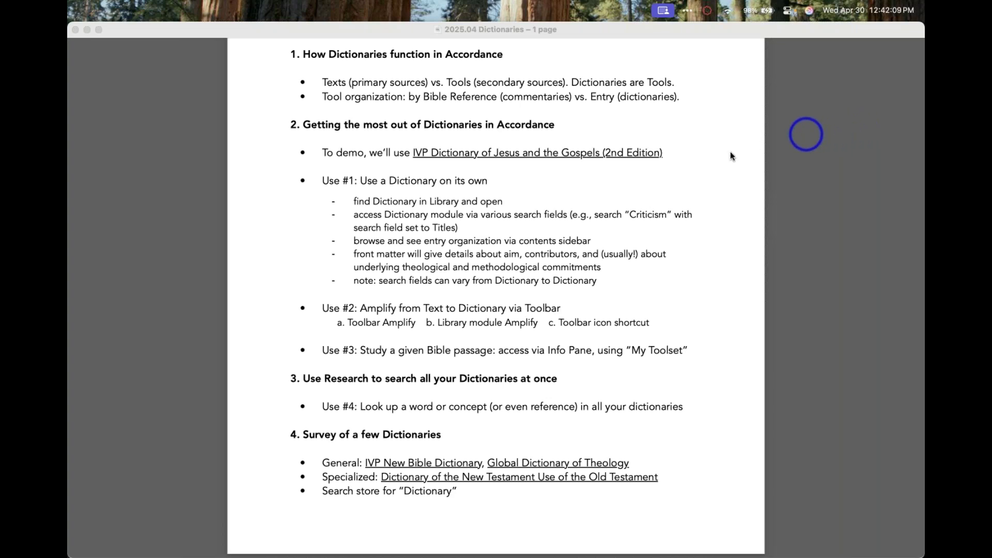
{"action": "left_click", "coordinate": [648, 209]}
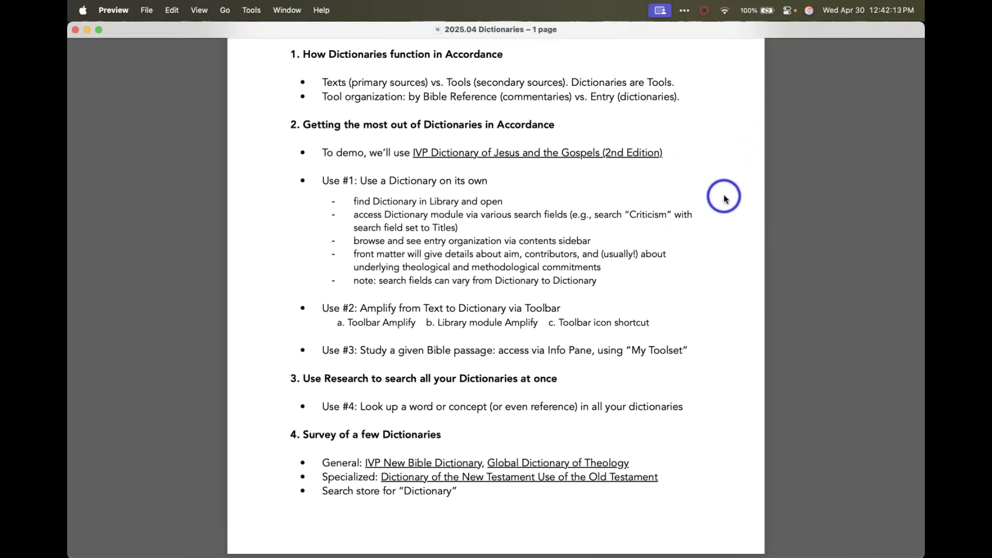
Switch to Accordance and close the Dictionaries zone beside the NET Bible
{"action": "key", "text": "super+Tab"}
{"action": "key", "text": "super+Tab"}
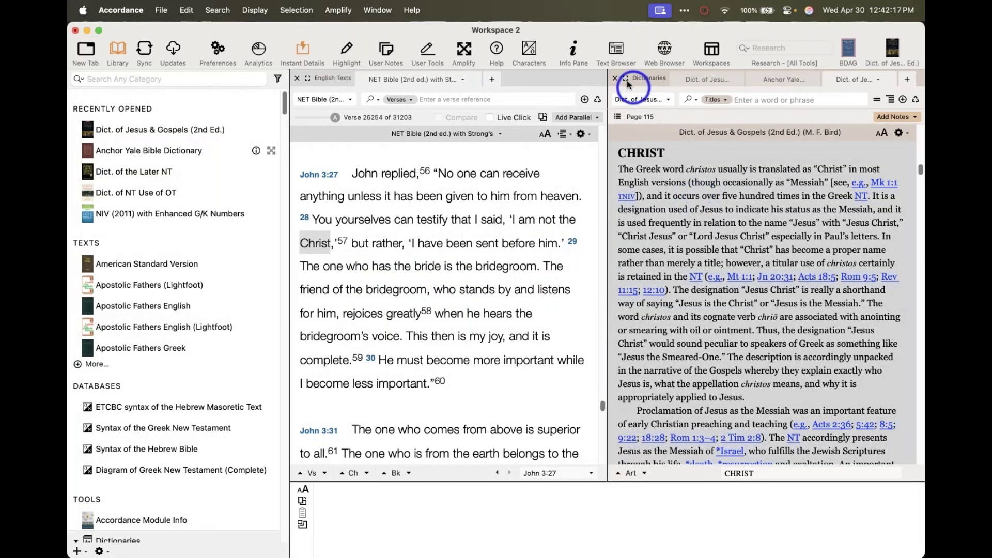
{"action": "left_click", "coordinate": [615, 78]}
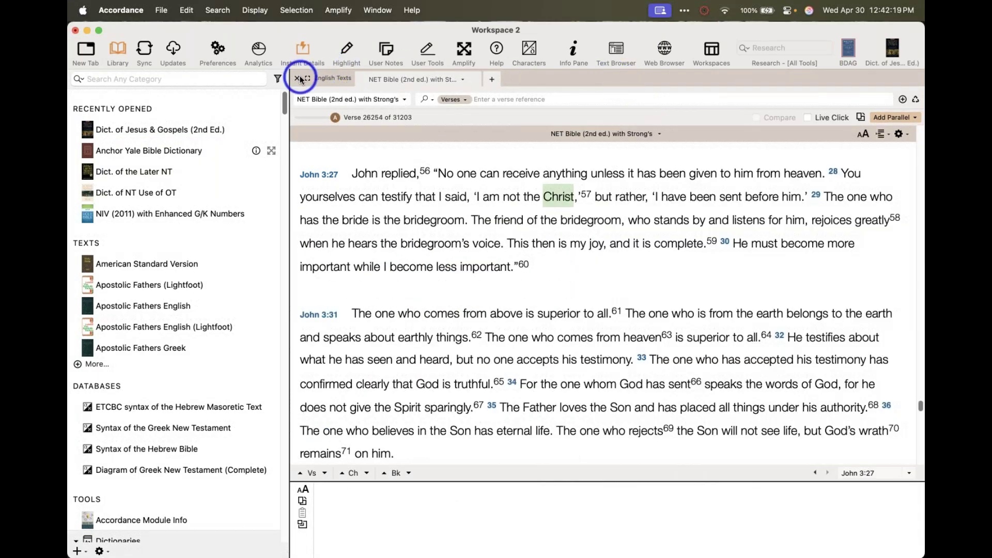
Open Dict. of Jesus & Gospels (2nd Ed.) from the Library with its table of contents shown, and hide the Library
{"action": "mouse_move", "coordinate": [453, 197]}
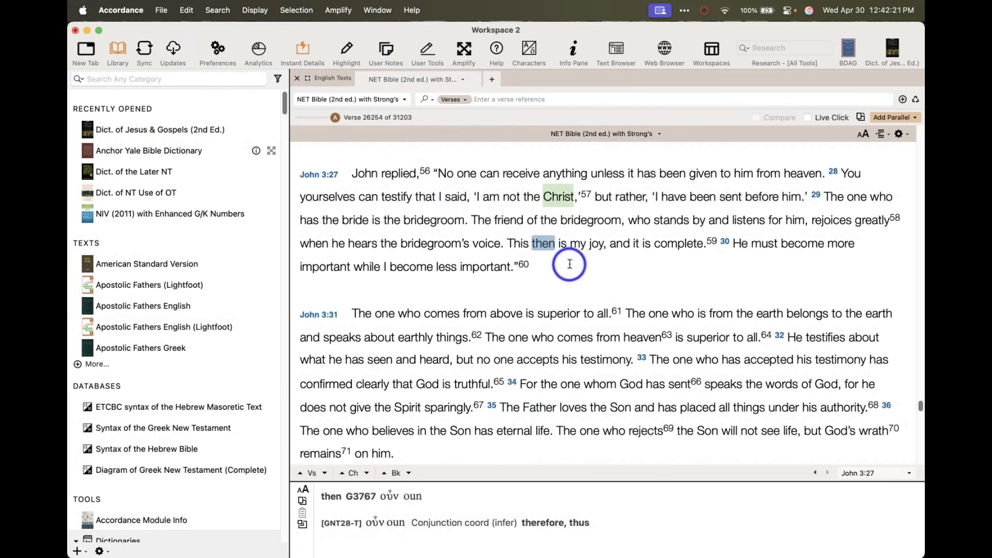
{"action": "scroll", "coordinate": [568, 262], "scroll_direction": "down", "scroll_amount": 2}
{"action": "left_click", "coordinate": [192, 131]}
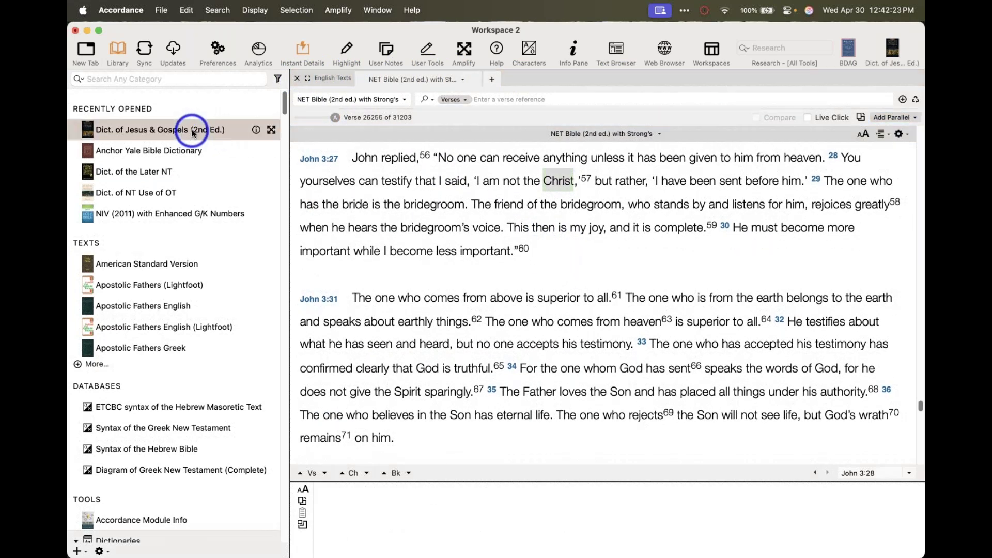
{"action": "left_click", "coordinate": [617, 114]}
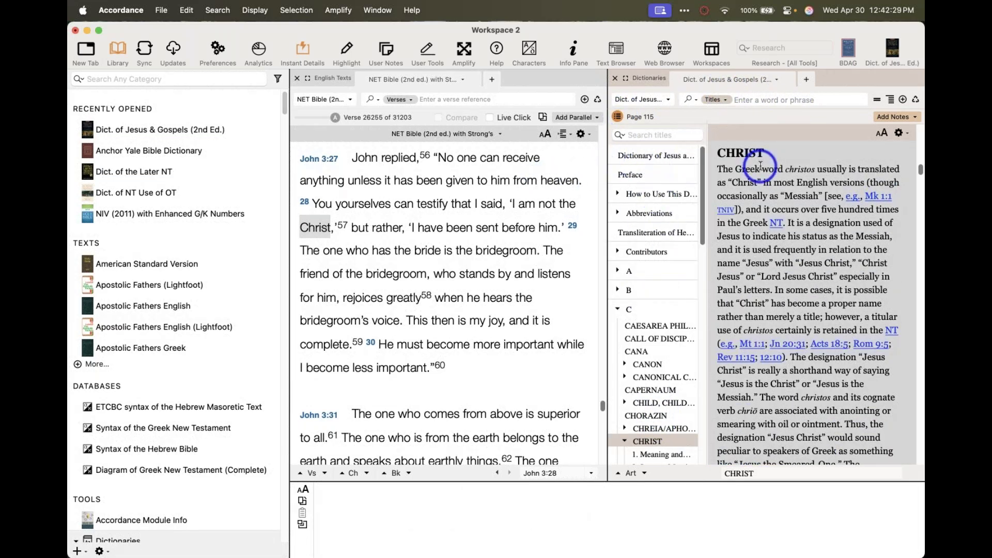
{"action": "left_click", "coordinate": [118, 50]}
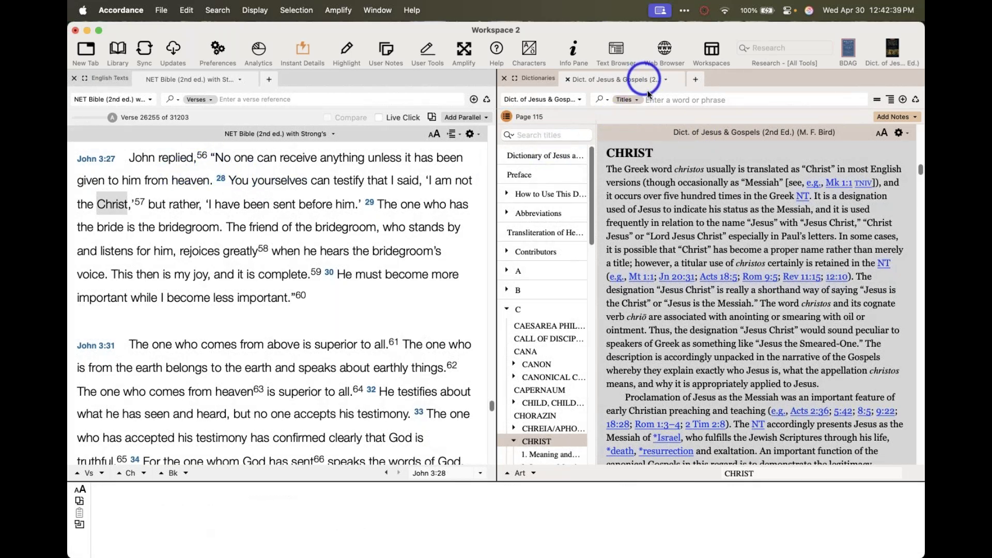
Search the Scripture field of Dict. of Jesus & Gospels for john 3:28
{"action": "left_click", "coordinate": [627, 100]}
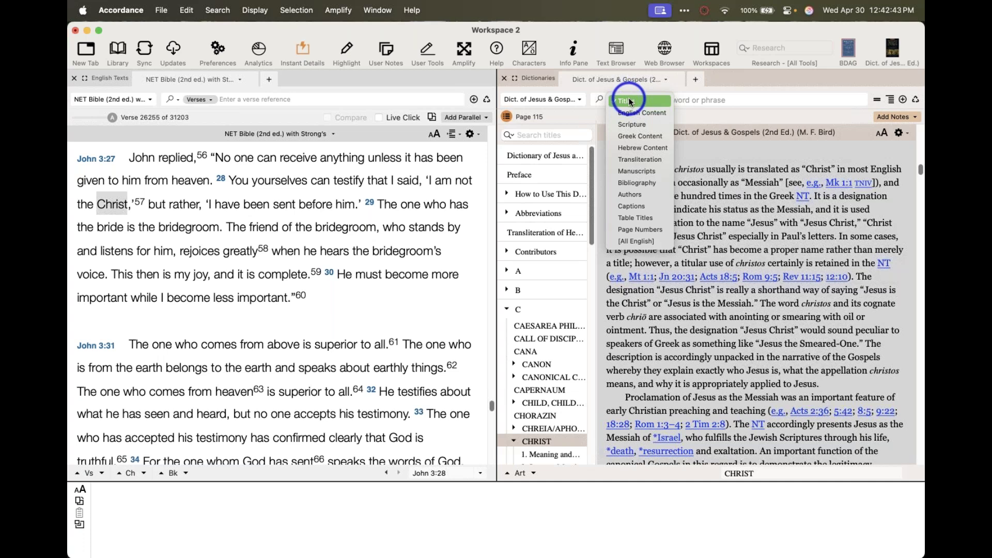
{"action": "left_click", "coordinate": [640, 126]}
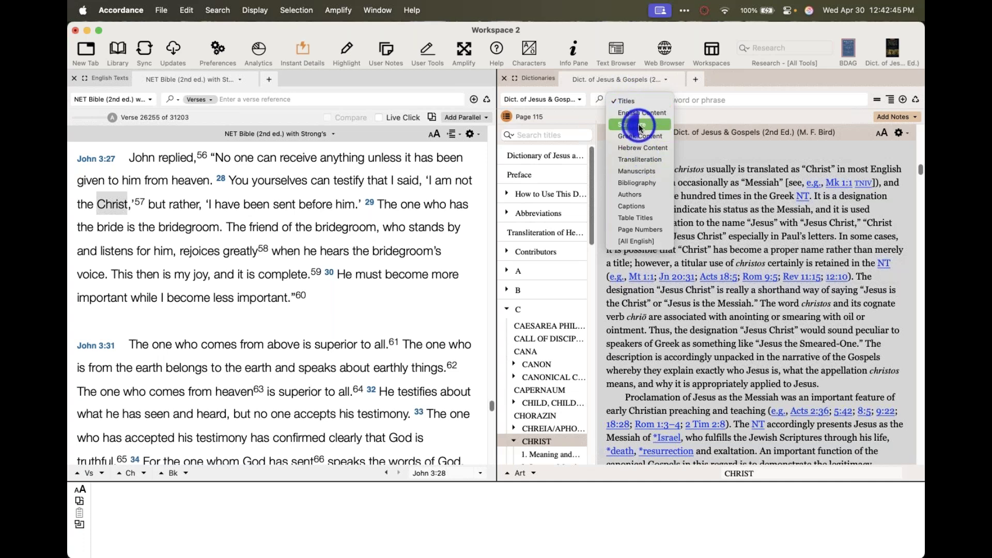
{"action": "type", "text": "john 3:"}
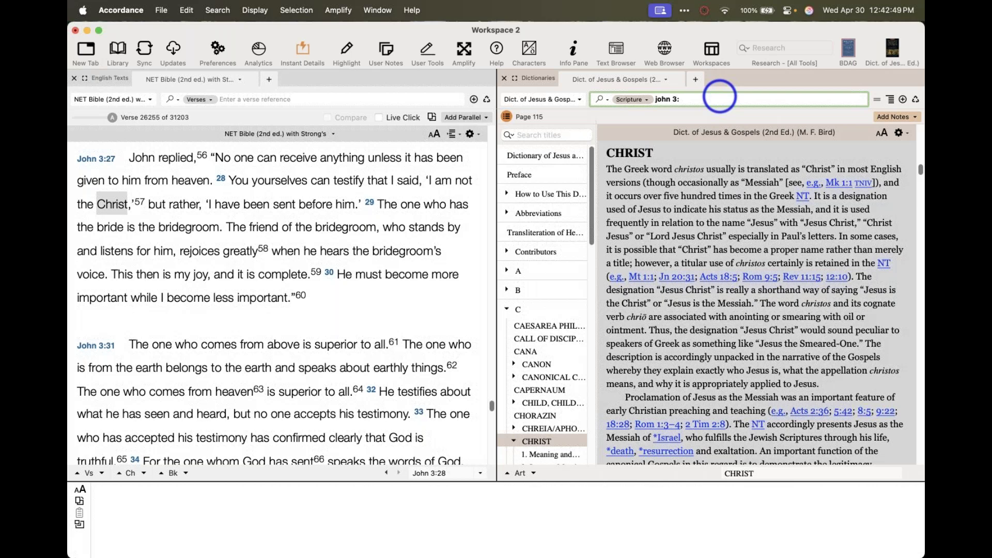
{"action": "type", "text": "28"}
{"action": "key", "text": "Return"}
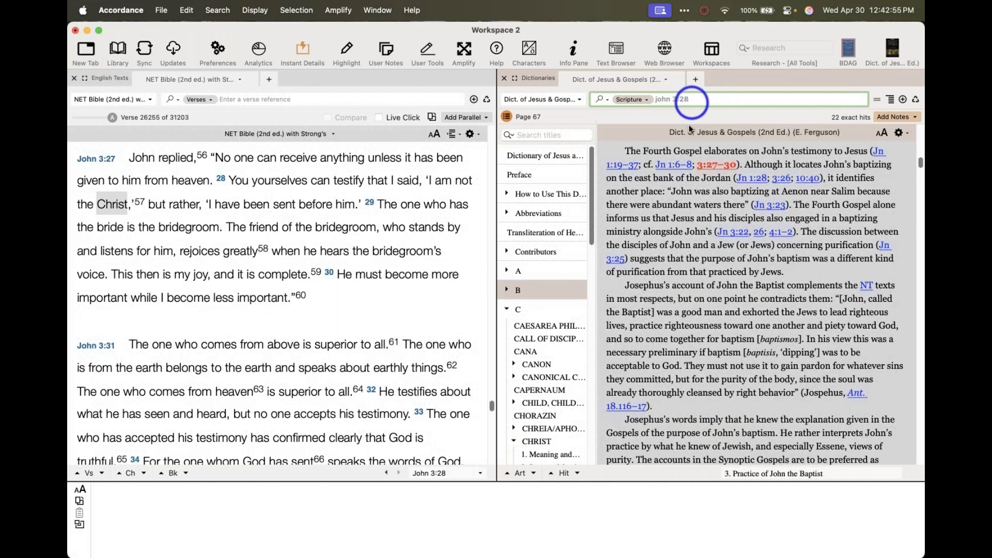
Close the Dictionaries zone and add an Info Pane parallel to the NET Bible for John 3:28
{"action": "left_click", "coordinate": [505, 79]}
{"action": "left_click", "coordinate": [909, 118]}
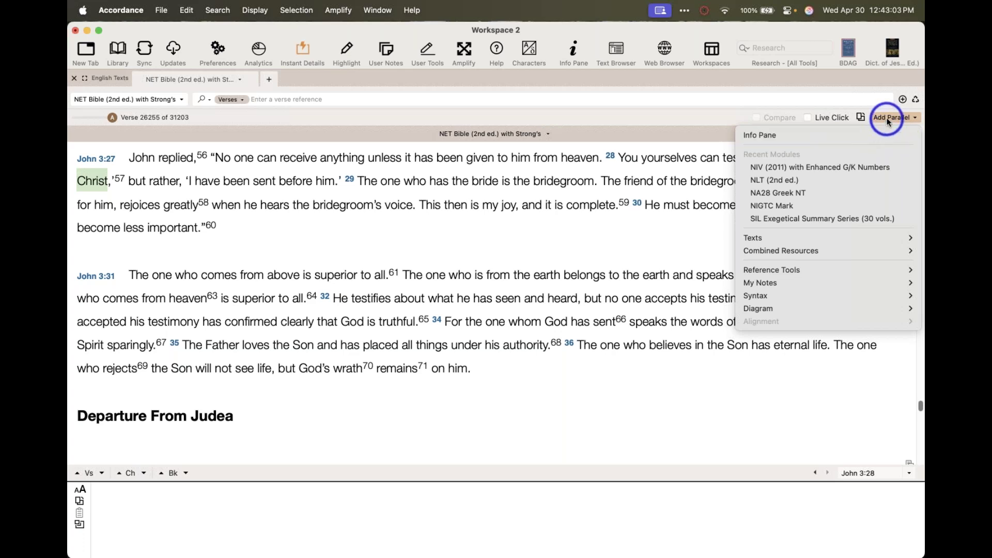
{"action": "left_click", "coordinate": [881, 135]}
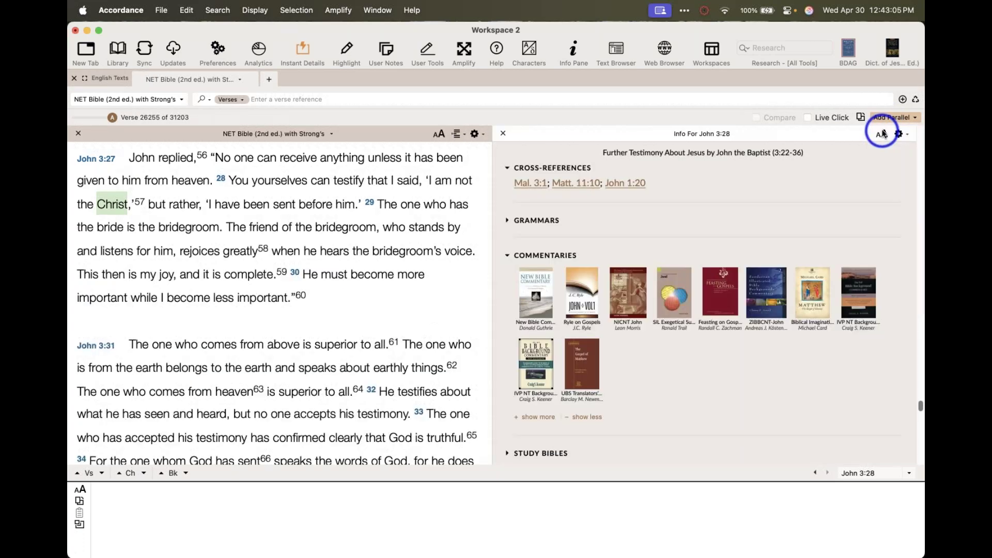
Find the Webinars entry among the Accordance Help training resources
{"action": "left_click", "coordinate": [412, 10]}
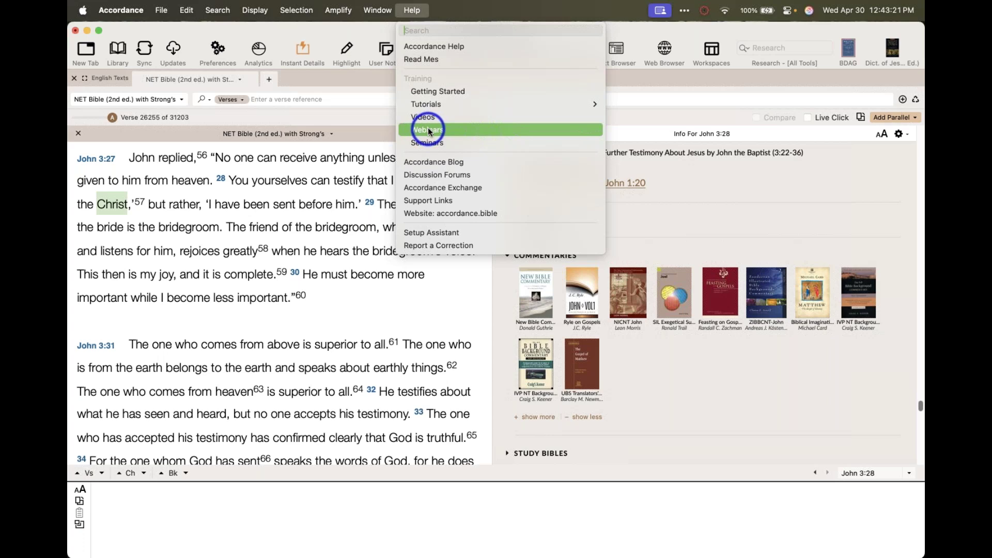
{"action": "left_click", "coordinate": [709, 215]}
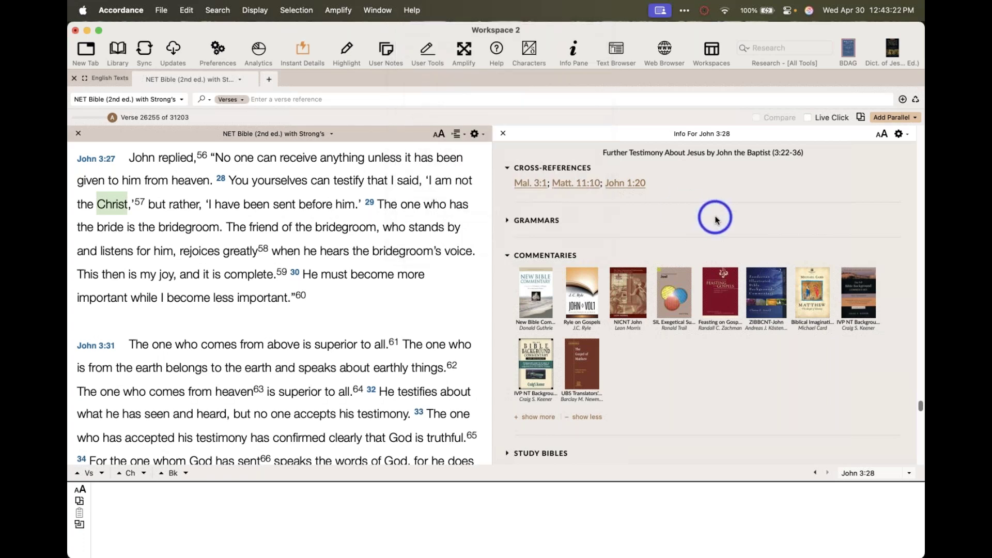
Collapse the Cross-References and Commentaries sections of the Info Pane and bring My Toolset into view
{"action": "left_click", "coordinate": [507, 170]}
{"action": "left_click", "coordinate": [507, 202]}
{"action": "left_click", "coordinate": [507, 203]}
{"action": "left_click", "coordinate": [506, 237]}
{"action": "scroll", "coordinate": [506, 239], "scroll_direction": "down", "scroll_amount": 3}
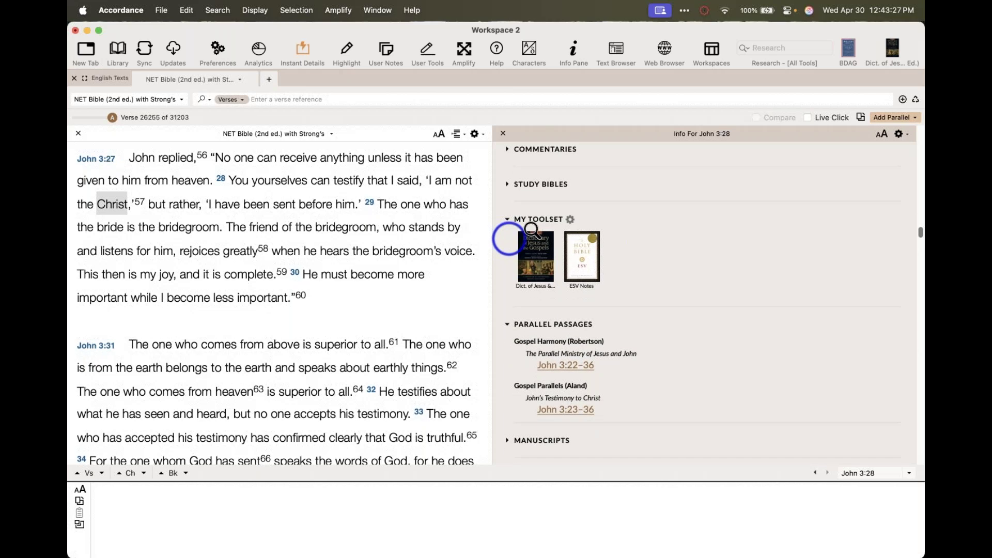
Review the My Toolset tool list without changing it, and preview the ESV Notes and Dict. of Jesus & Gospels content for John 3:28
{"action": "left_click", "coordinate": [570, 219]}
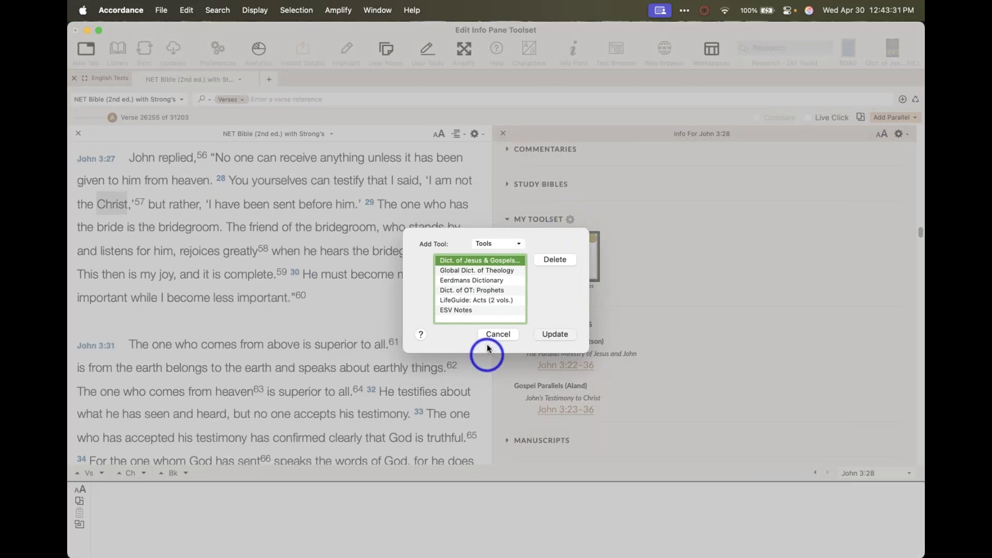
{"action": "left_click", "coordinate": [487, 335]}
{"action": "mouse_move", "coordinate": [560, 247]}
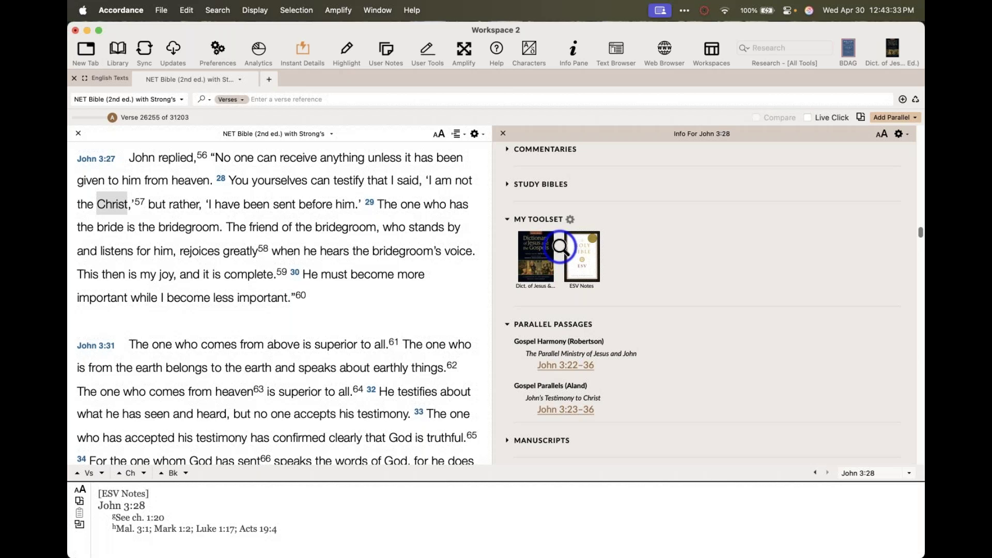
{"action": "mouse_move", "coordinate": [537, 260]}
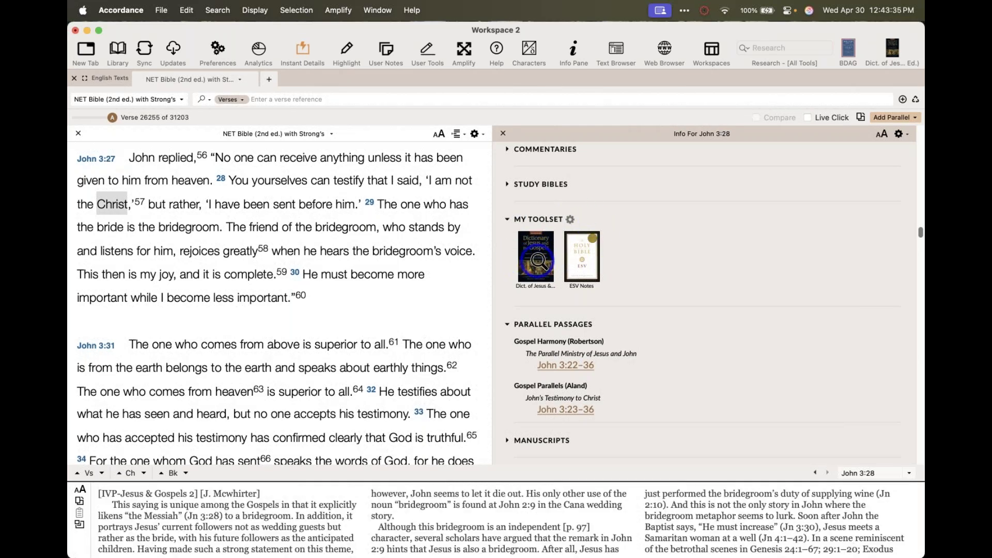
Expand the Grammars, Commentaries and Study Bibles sections of the Info Pane and examine the resources offered for John 3:28
{"action": "scroll", "coordinate": [537, 260], "scroll_direction": "up", "scroll_amount": 1}
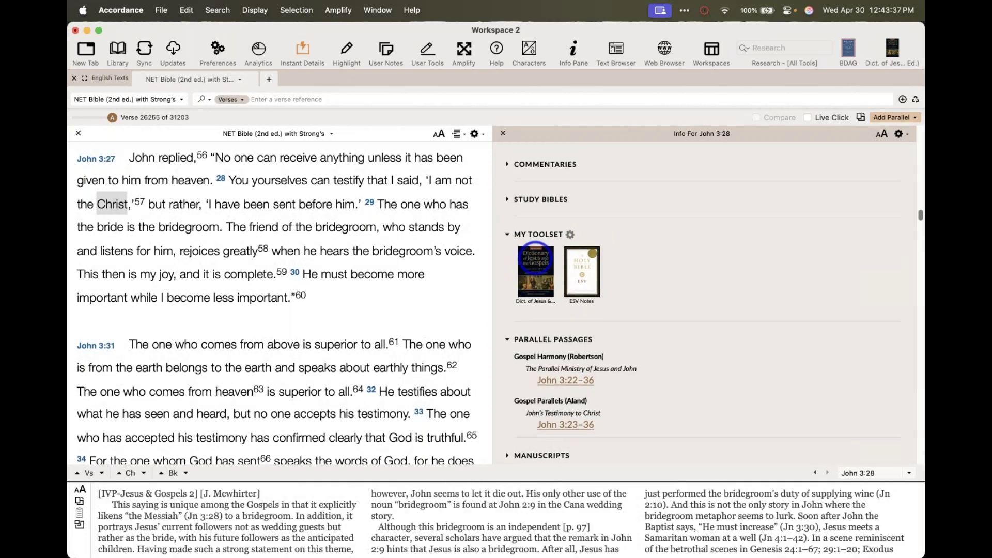
{"action": "scroll", "coordinate": [536, 257], "scroll_direction": "up", "scroll_amount": 5}
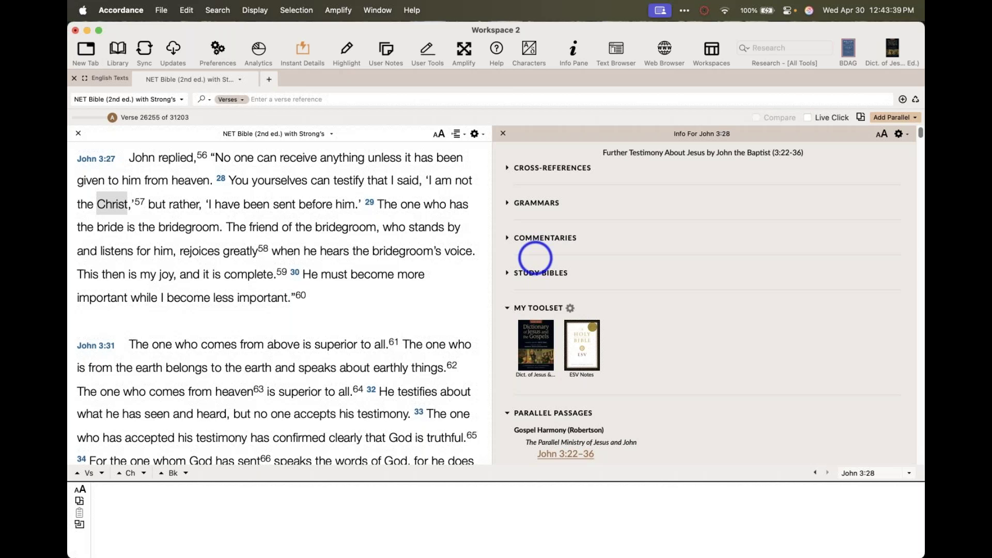
{"action": "left_click", "coordinate": [507, 203]}
{"action": "left_click", "coordinate": [508, 308]}
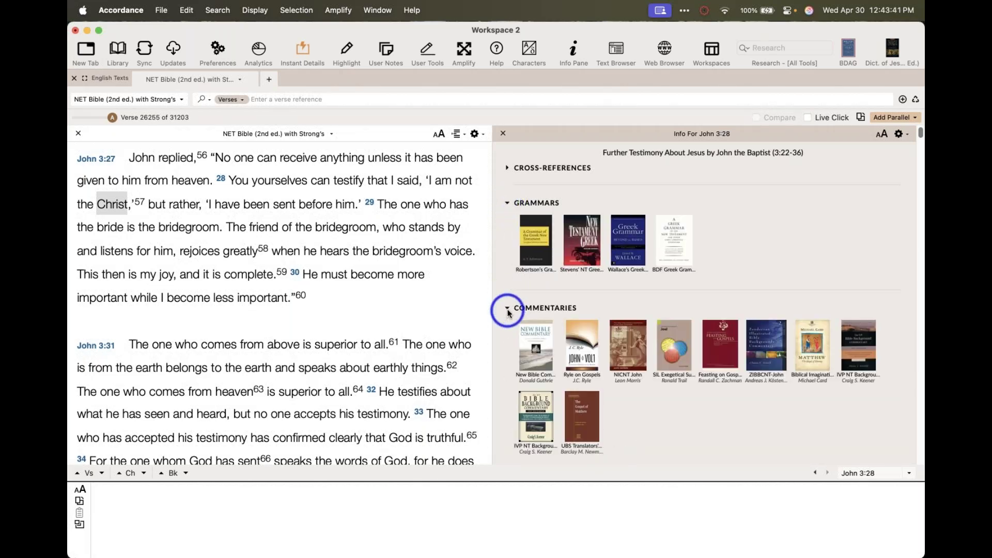
{"action": "scroll", "coordinate": [507, 312], "scroll_direction": "down", "scroll_amount": 4}
{"action": "left_click", "coordinate": [507, 429]}
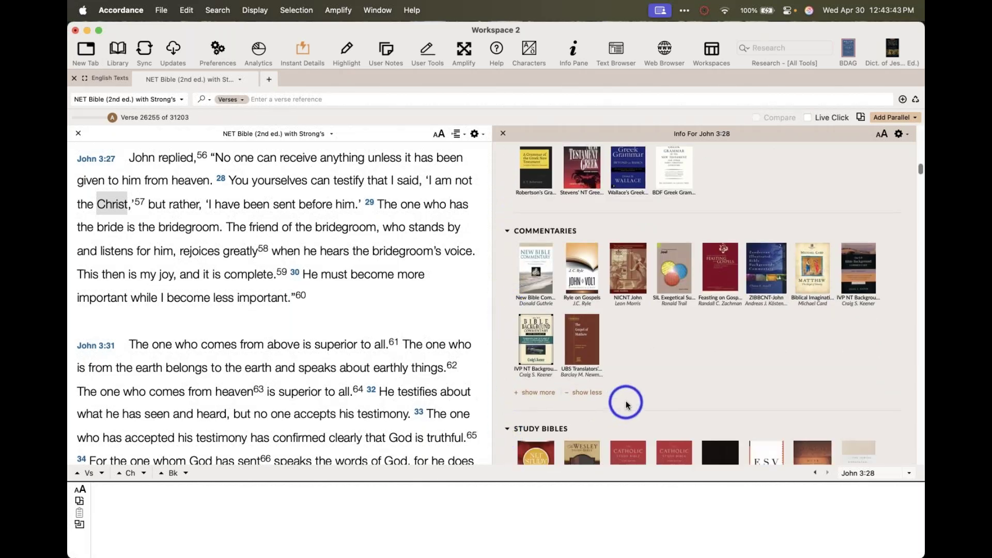
{"action": "scroll", "coordinate": [626, 405], "scroll_direction": "up", "scroll_amount": 2}
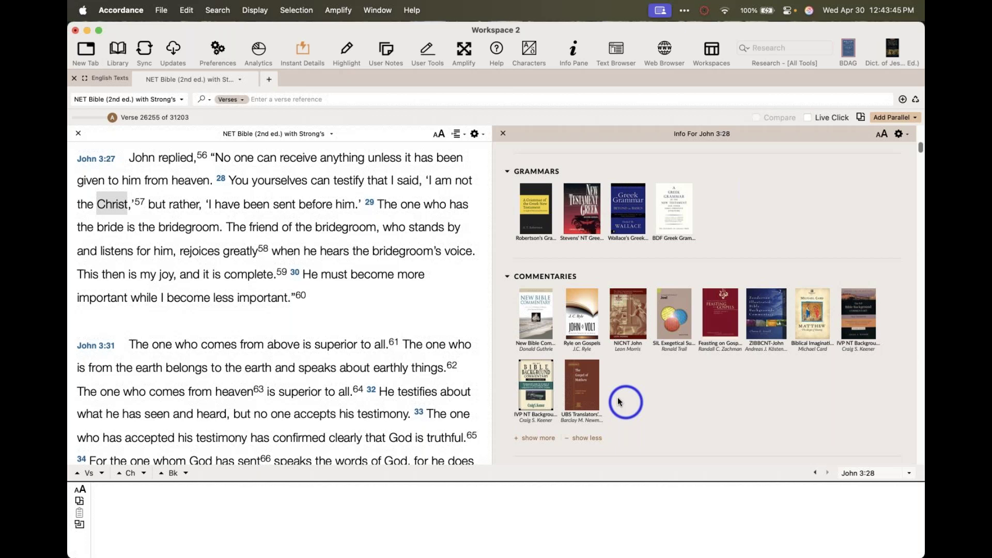
Look over the NET Bible text around John 3:28 and preview the Ryle on Gospels commentary from the Info Pane
{"action": "left_click", "coordinate": [420, 309]}
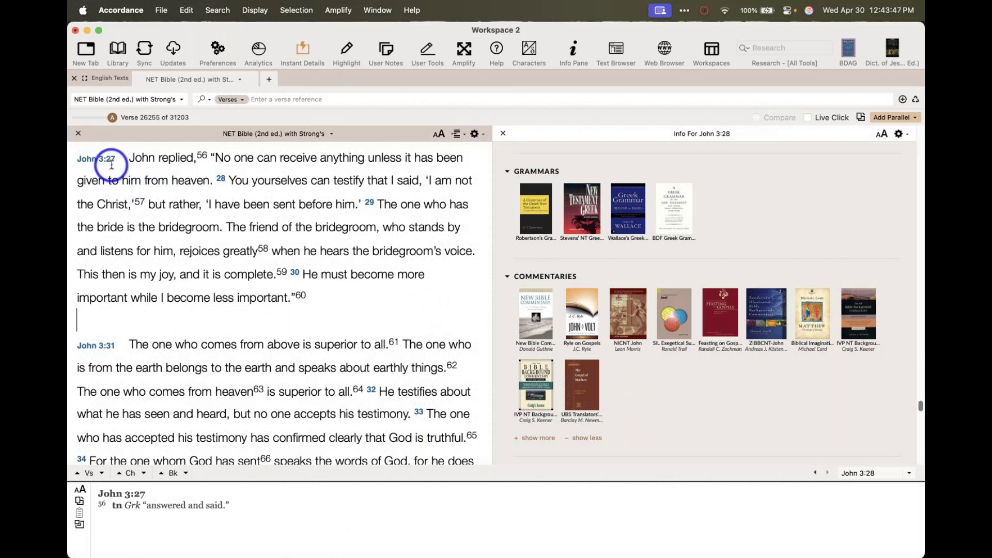
{"action": "scroll", "coordinate": [332, 194], "scroll_direction": "down", "scroll_amount": 1}
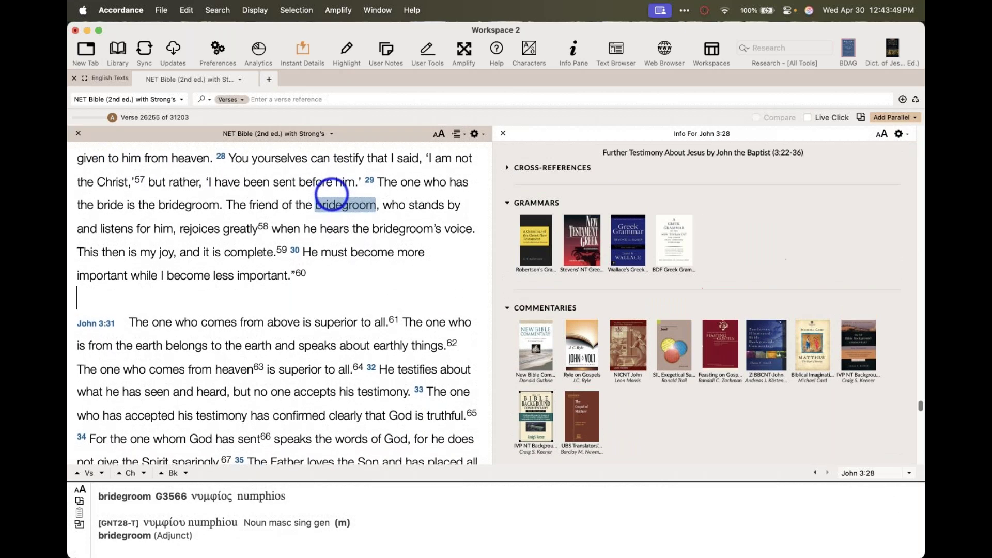
{"action": "scroll", "coordinate": [332, 193], "scroll_direction": "down", "scroll_amount": 1}
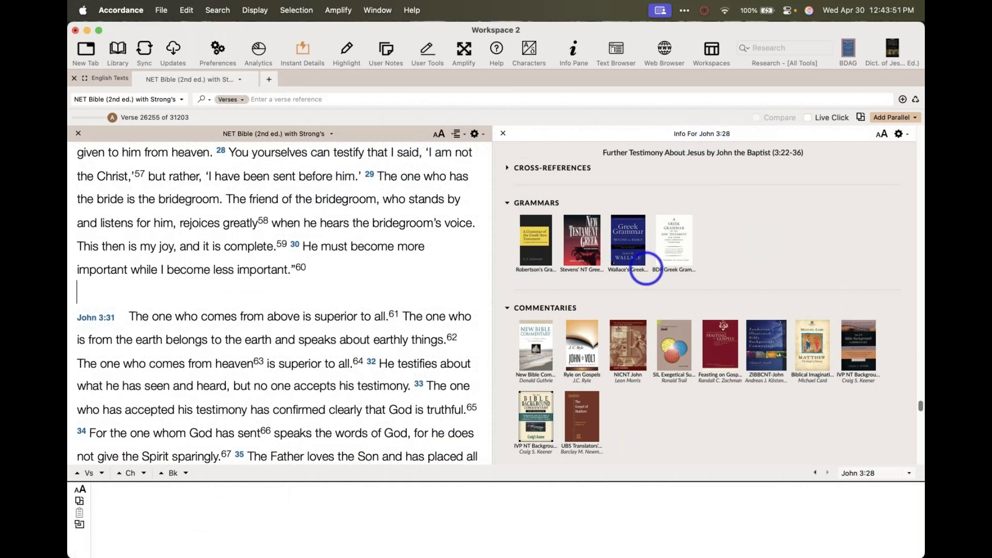
{"action": "mouse_move", "coordinate": [574, 343]}
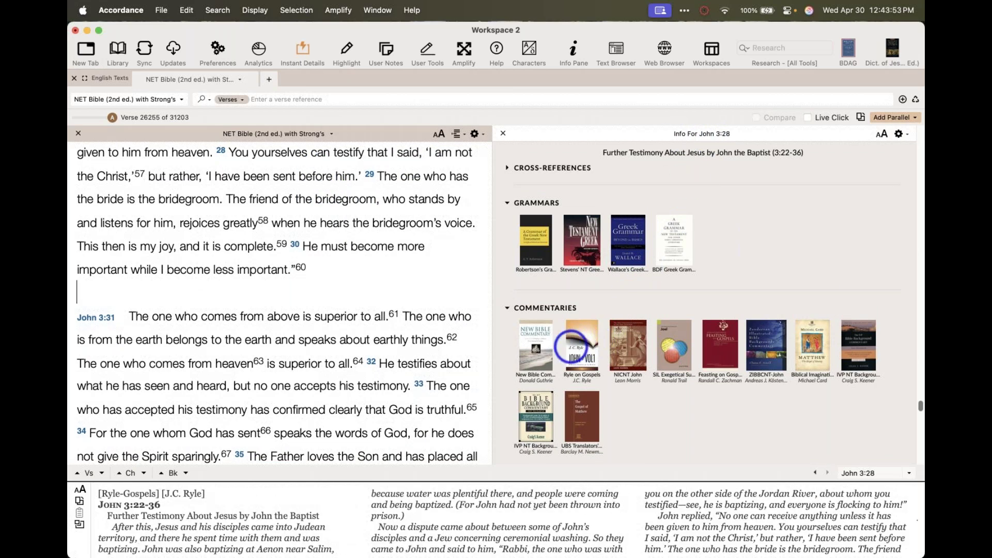
Collapse the Commentaries, Grammars and Study Bibles sections so My Toolset is directly in view
{"action": "left_click", "coordinate": [506, 308]}
{"action": "left_click", "coordinate": [506, 203]}
{"action": "left_click", "coordinate": [507, 273]}
{"action": "left_click", "coordinate": [511, 299]}
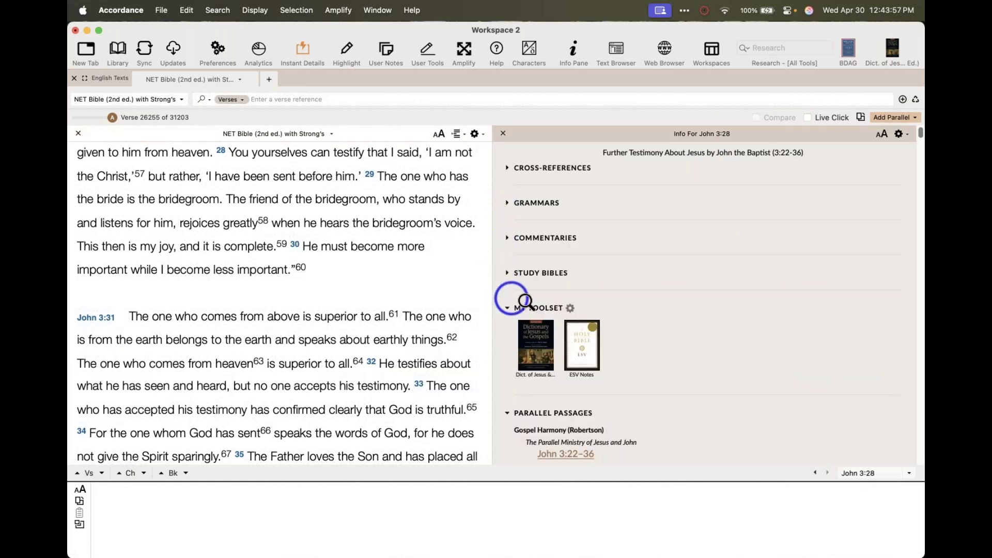
Review the tool categories that can be added to My Toolset without changing the toolset
{"action": "left_click", "coordinate": [570, 308]}
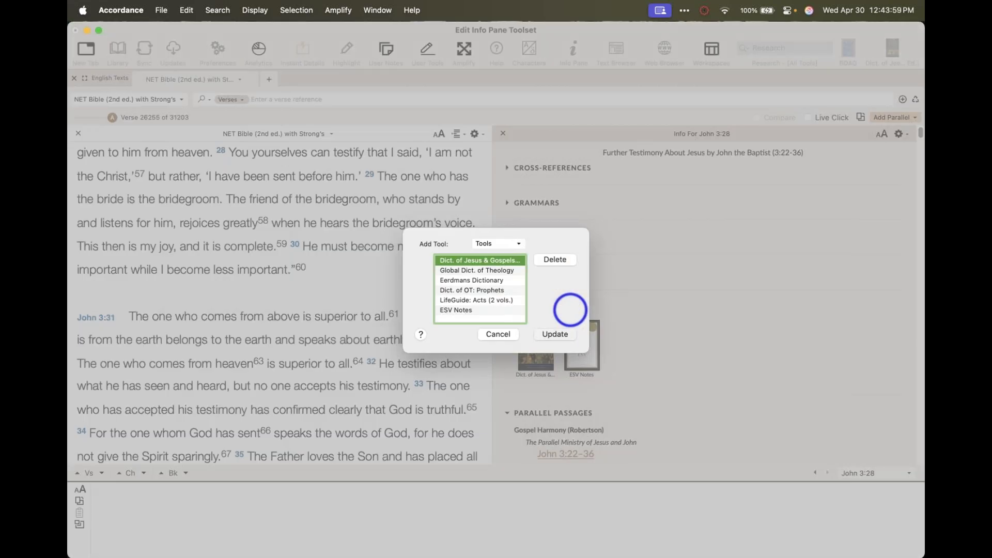
{"action": "left_click", "coordinate": [505, 246]}
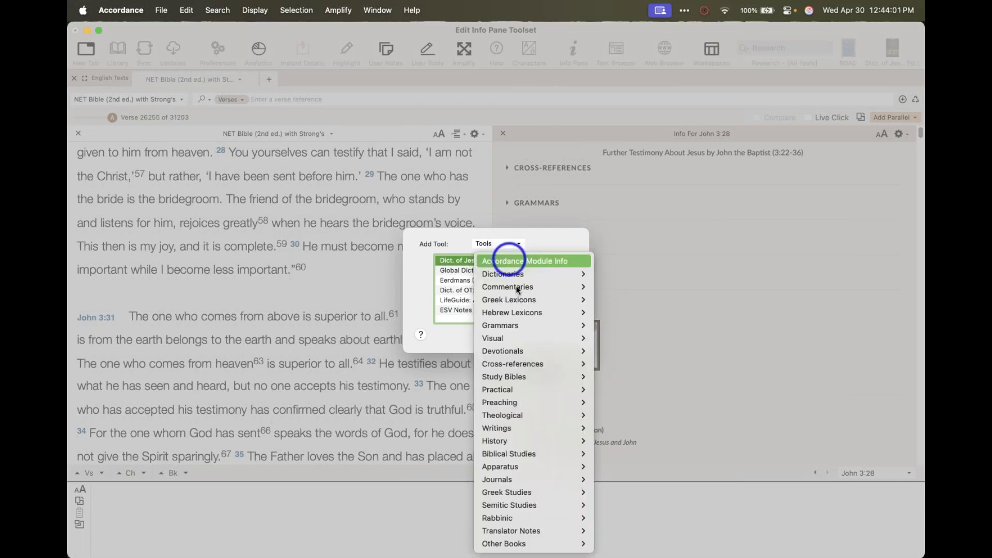
{"action": "left_click", "coordinate": [459, 336]}
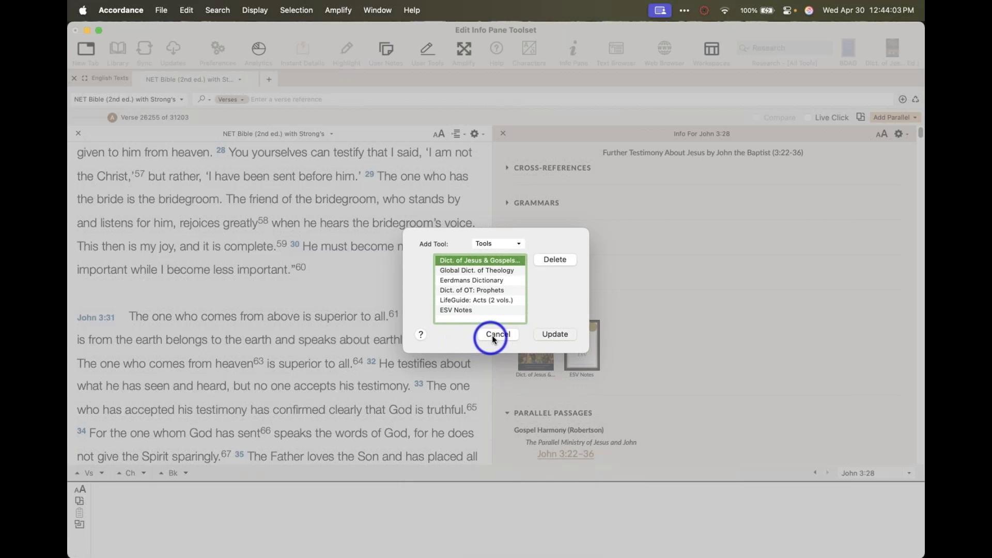
{"action": "left_click", "coordinate": [492, 335]}
{"action": "mouse_move", "coordinate": [571, 322]}
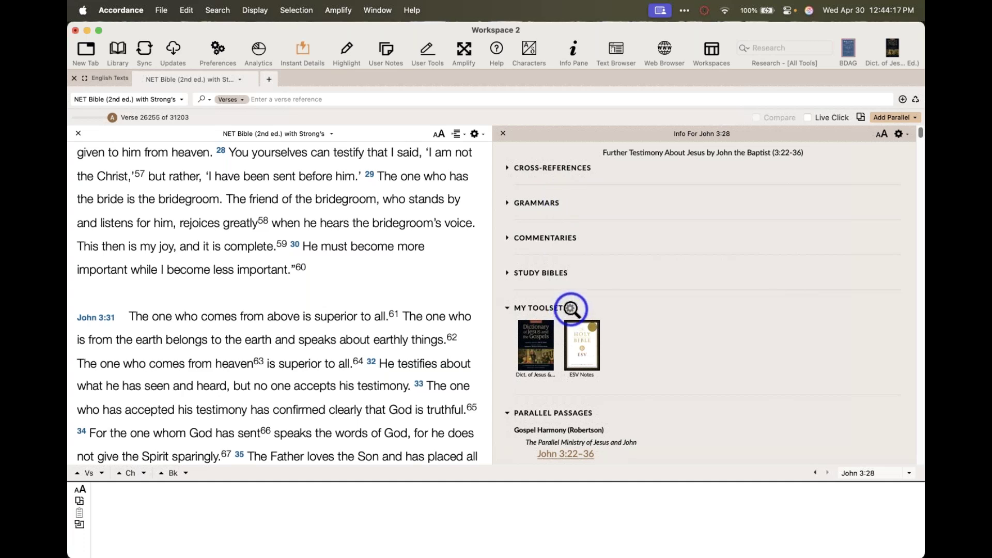
Collapse the My Toolset and Parallel Passages sections of the Info Pane
{"action": "left_click", "coordinate": [507, 309]}
{"action": "left_click", "coordinate": [507, 343]}
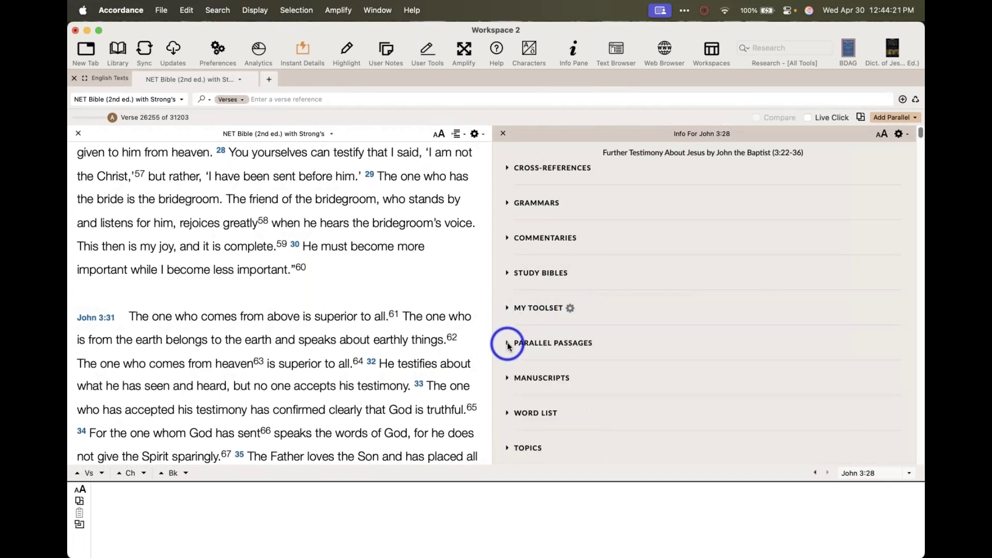
{"action": "scroll", "coordinate": [508, 345], "scroll_direction": "down", "scroll_amount": 3}
{"action": "scroll", "coordinate": [507, 345], "scroll_direction": "down", "scroll_amount": 2}
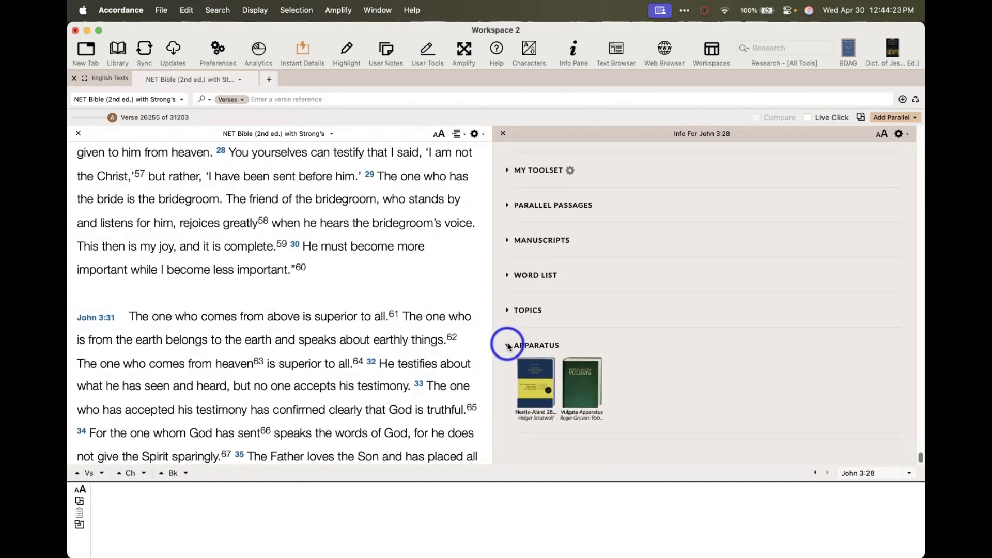
Switch to Preview to check the dictionaries session outline, and return to the Info Pane in Accordance
{"action": "key", "text": "super+Tab"}
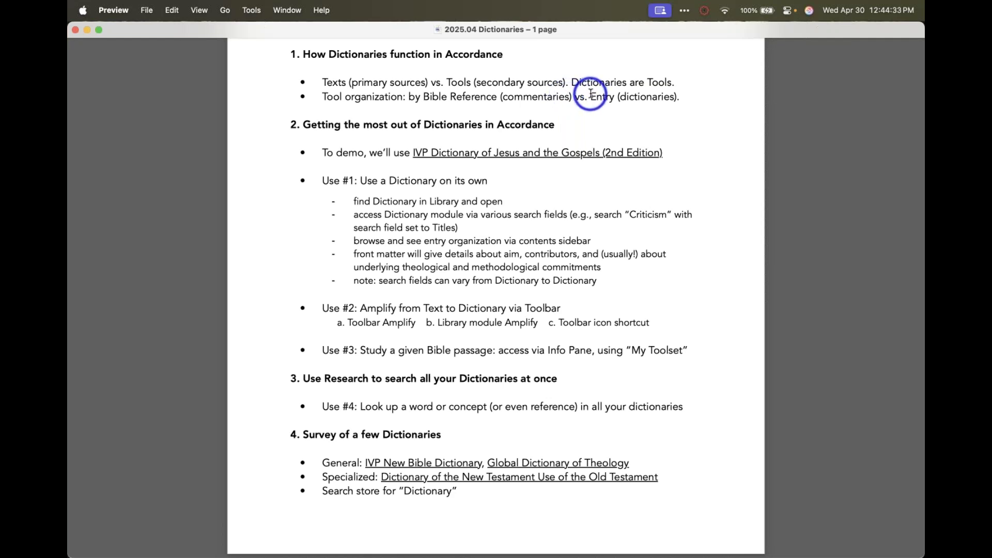
{"action": "key", "text": "super+Tab"}
{"action": "scroll", "coordinate": [600, 208], "scroll_direction": "down", "scroll_amount": 3}
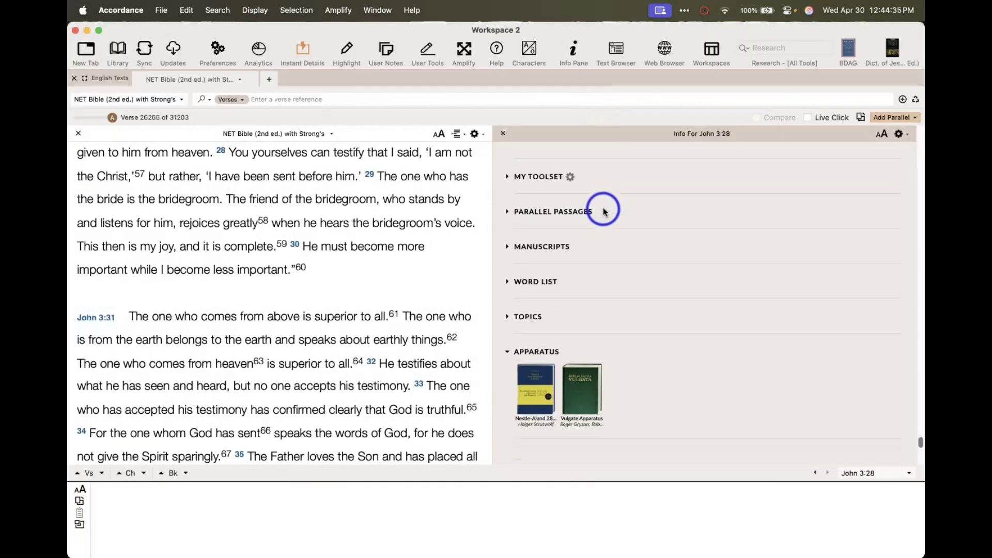
Expand My Toolset, delete every tool from its list and apply the empty toolset
{"action": "left_click", "coordinate": [507, 170]}
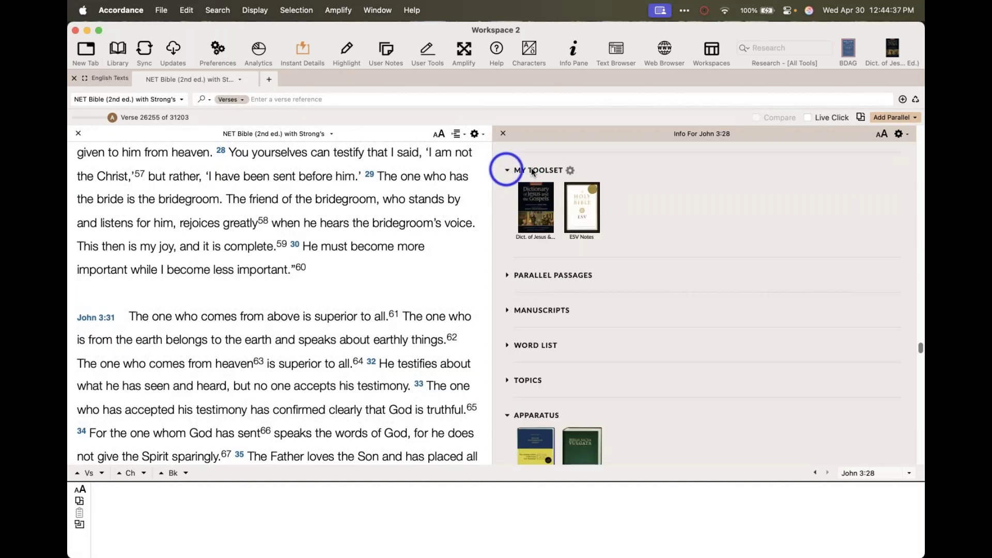
{"action": "left_click", "coordinate": [570, 173]}
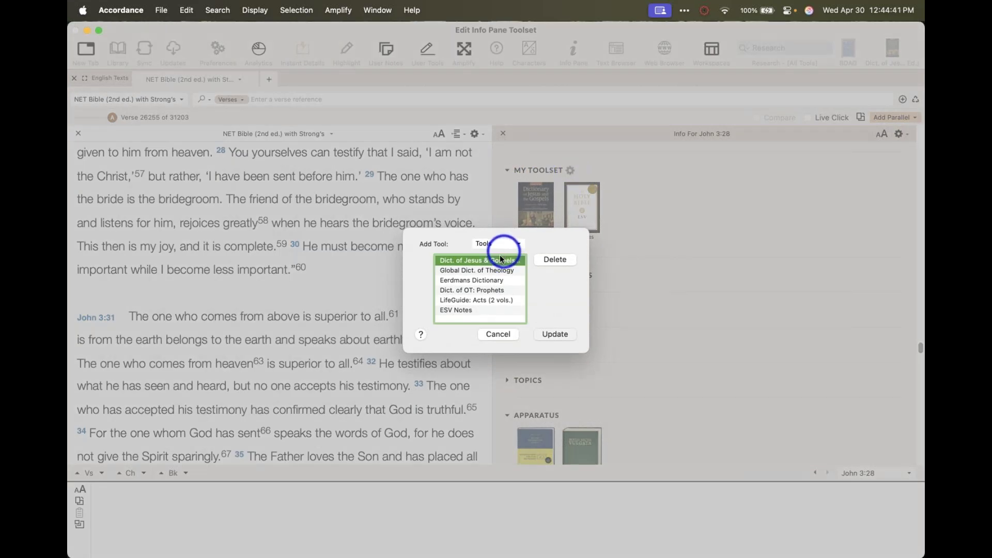
{"action": "left_click", "coordinate": [550, 260]}
{"action": "left_click", "coordinate": [551, 260]}
{"action": "left_click", "coordinate": [551, 260]}
{"action": "left_click", "coordinate": [551, 260]}
{"action": "left_click", "coordinate": [551, 260]}
{"action": "left_click", "coordinate": [550, 260]}
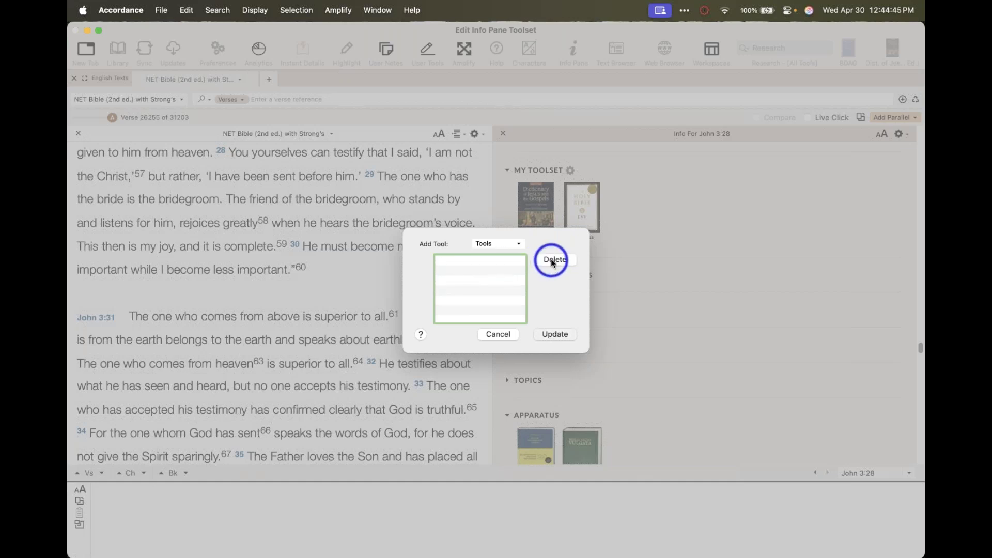
{"action": "left_click", "coordinate": [550, 334]}
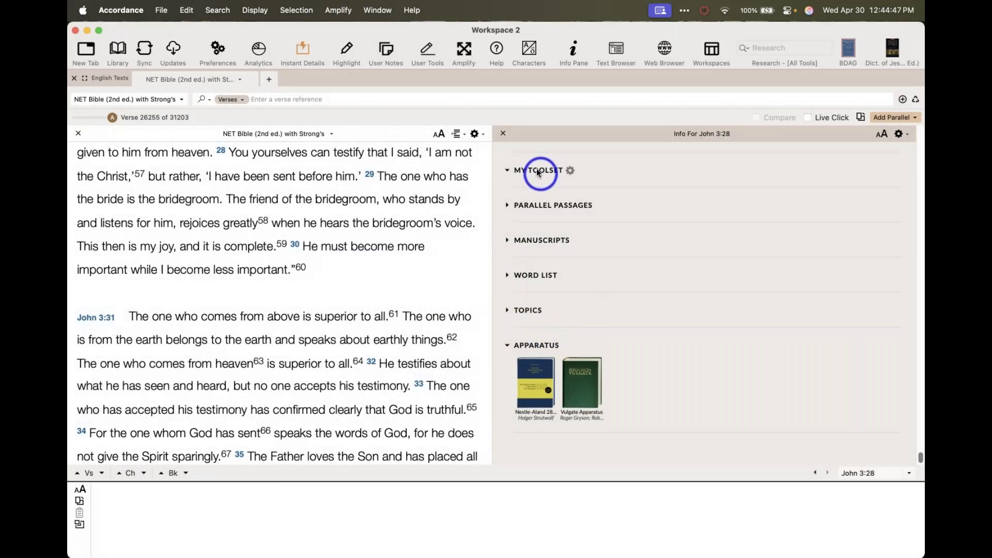
Add the second edition of Dict. of Jesus & Gospels from the NT dictionaries to My Toolset and apply the change
{"action": "left_click", "coordinate": [570, 172]}
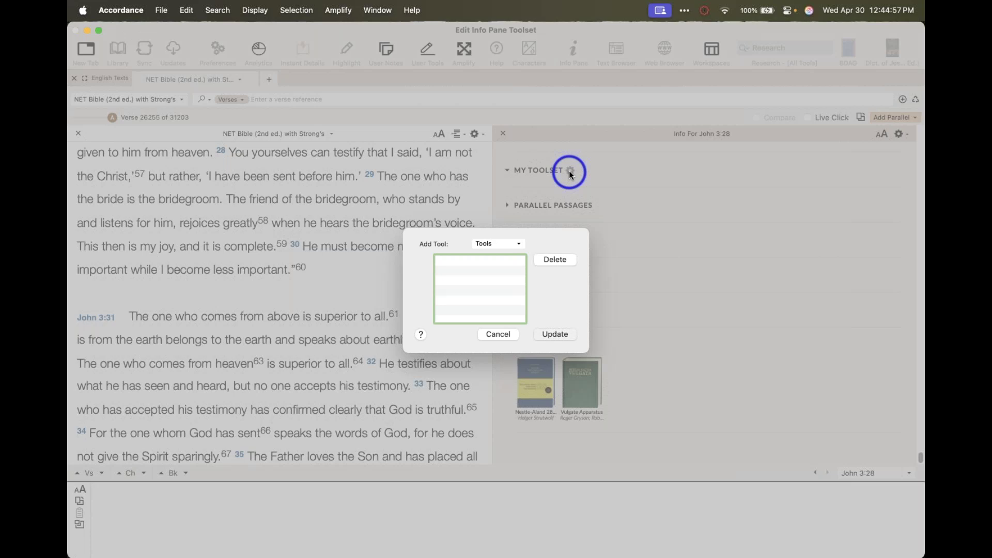
{"action": "left_click", "coordinate": [488, 245]}
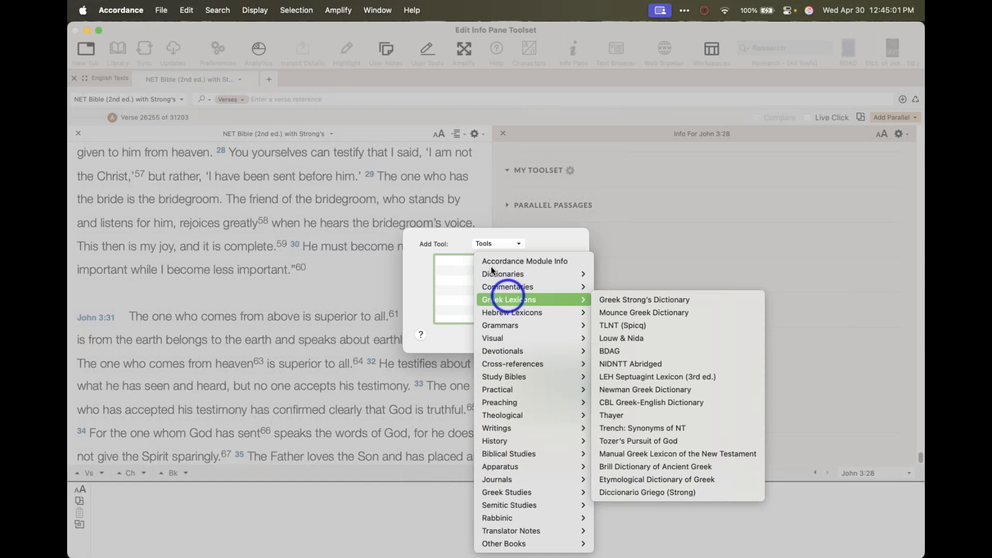
{"action": "left_click", "coordinate": [463, 239]}
{"action": "left_click", "coordinate": [495, 245]}
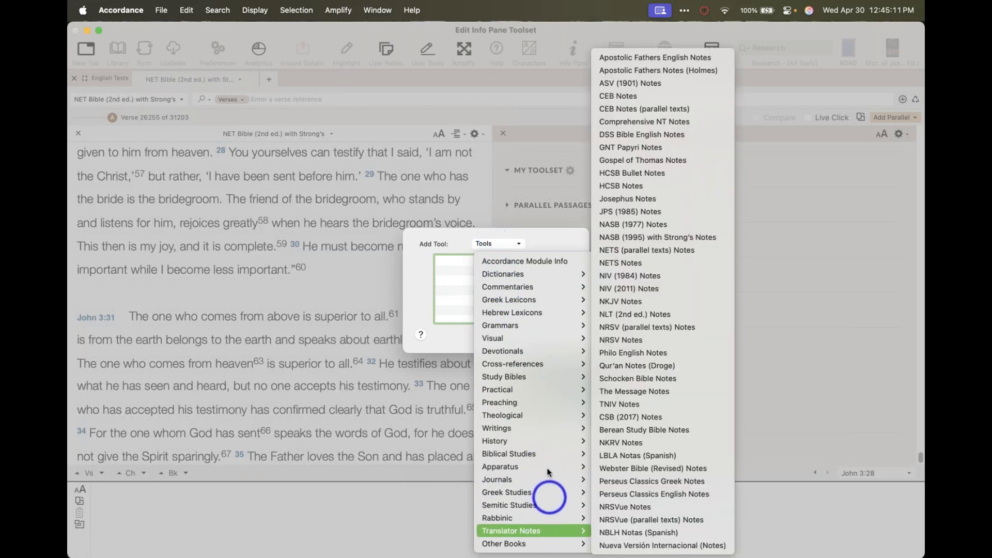
{"action": "mouse_move", "coordinate": [532, 276]}
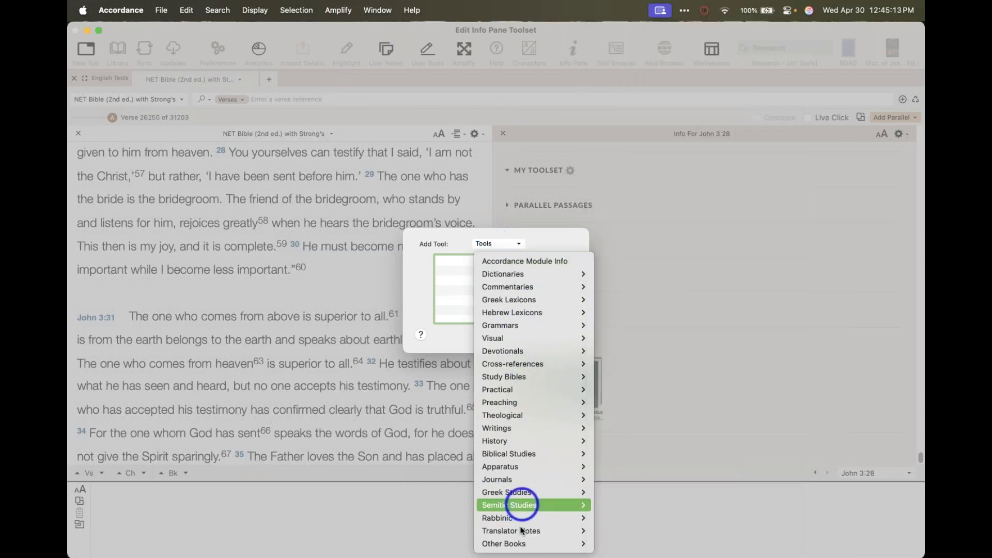
{"action": "mouse_move", "coordinate": [521, 536]}
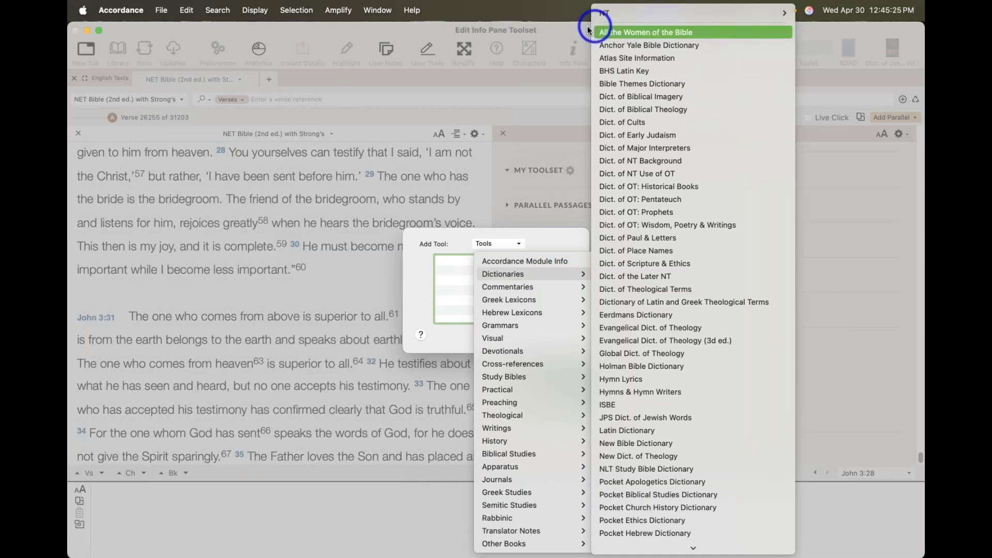
{"action": "mouse_move", "coordinate": [605, 18]}
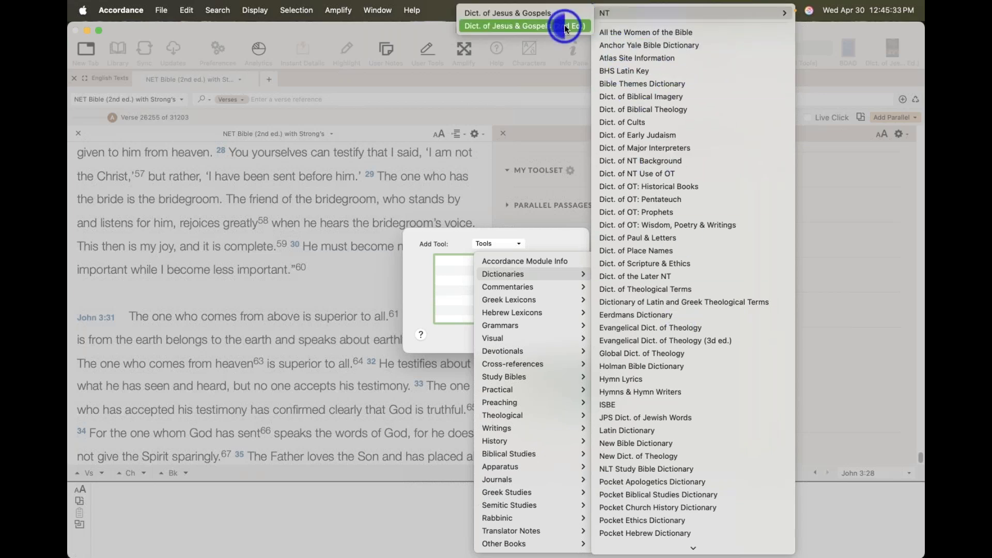
{"action": "left_click", "coordinate": [564, 25]}
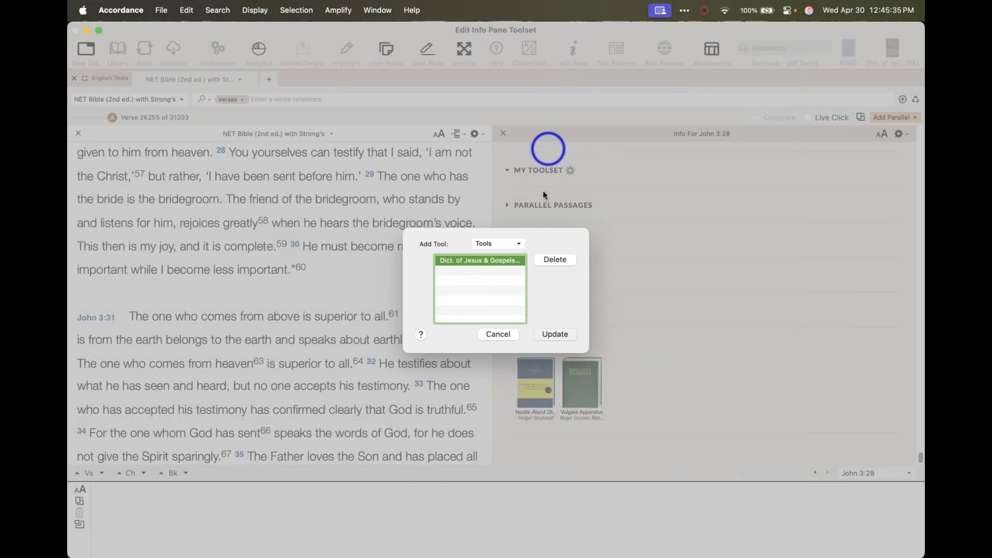
{"action": "left_click", "coordinate": [551, 334]}
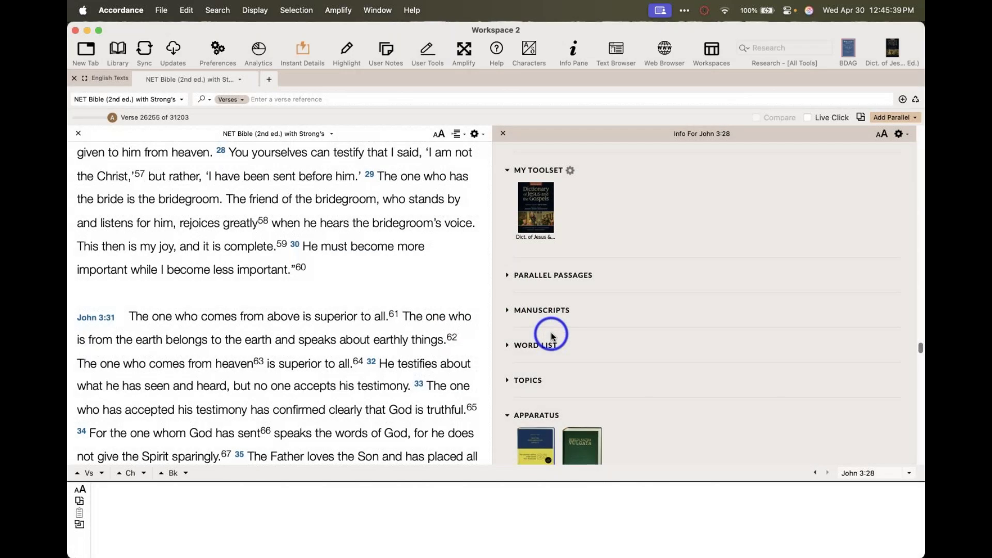
Add Global Dict. of Theology to My Toolset and apply the change
{"action": "left_click", "coordinate": [569, 171]}
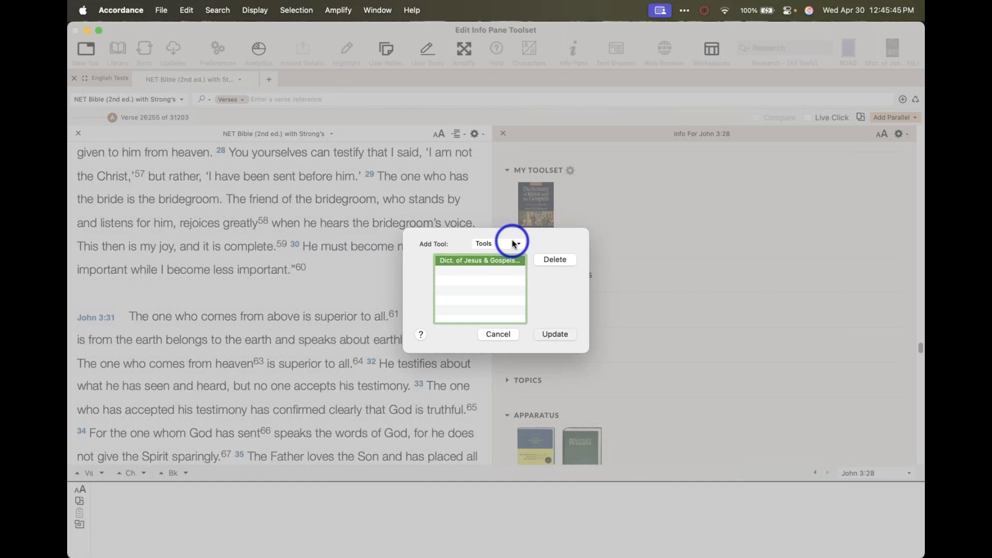
{"action": "left_click", "coordinate": [513, 243]}
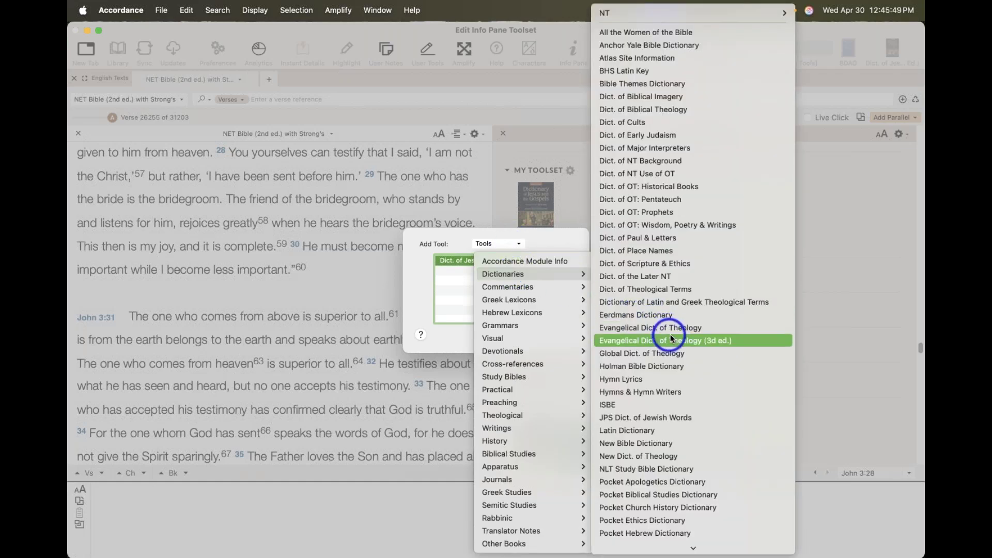
{"action": "left_click", "coordinate": [677, 353]}
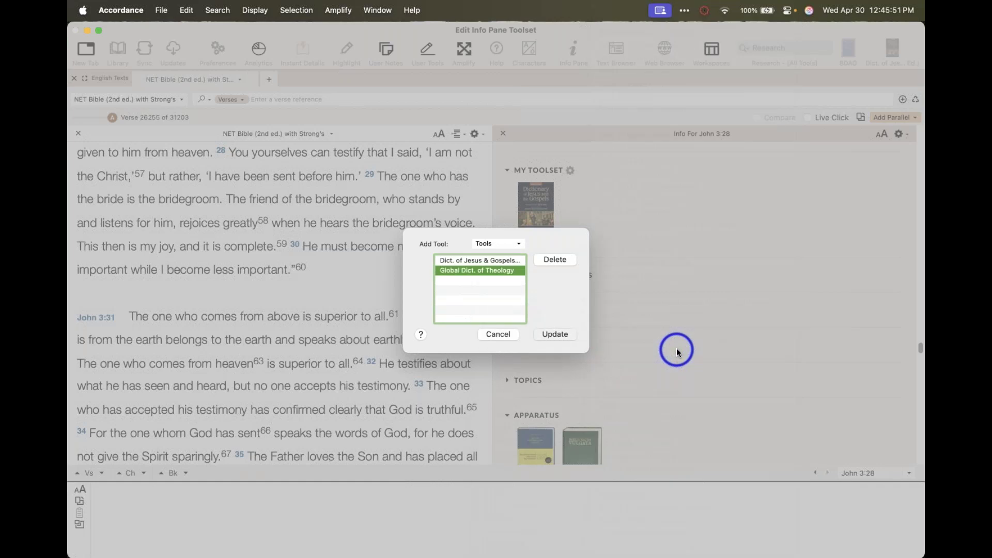
{"action": "left_click", "coordinate": [556, 334]}
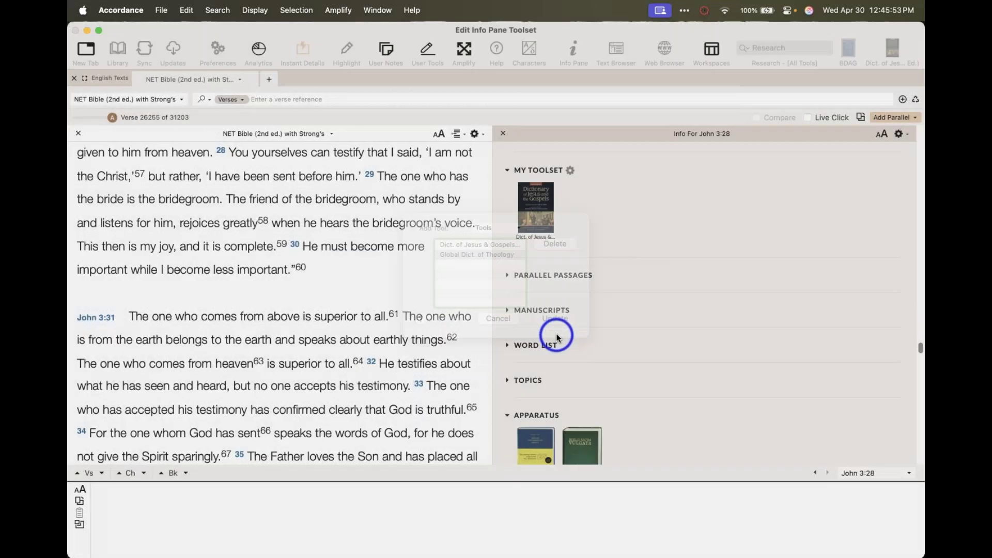
Add Anchor Yale Bible Dictionary to My Toolset and apply the change
{"action": "left_click", "coordinate": [570, 170]}
{"action": "left_click", "coordinate": [510, 245]}
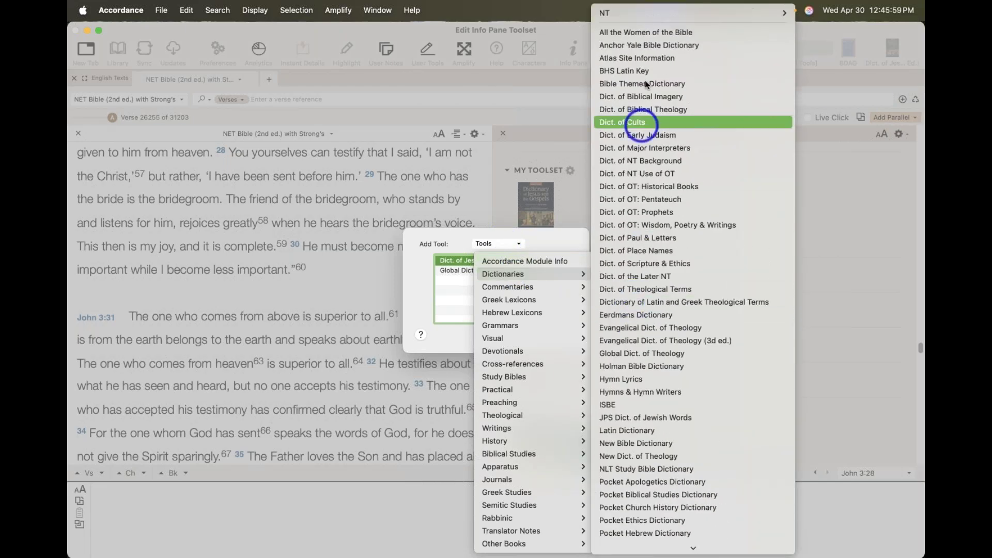
{"action": "left_click", "coordinate": [648, 46]}
{"action": "left_click", "coordinate": [557, 331]}
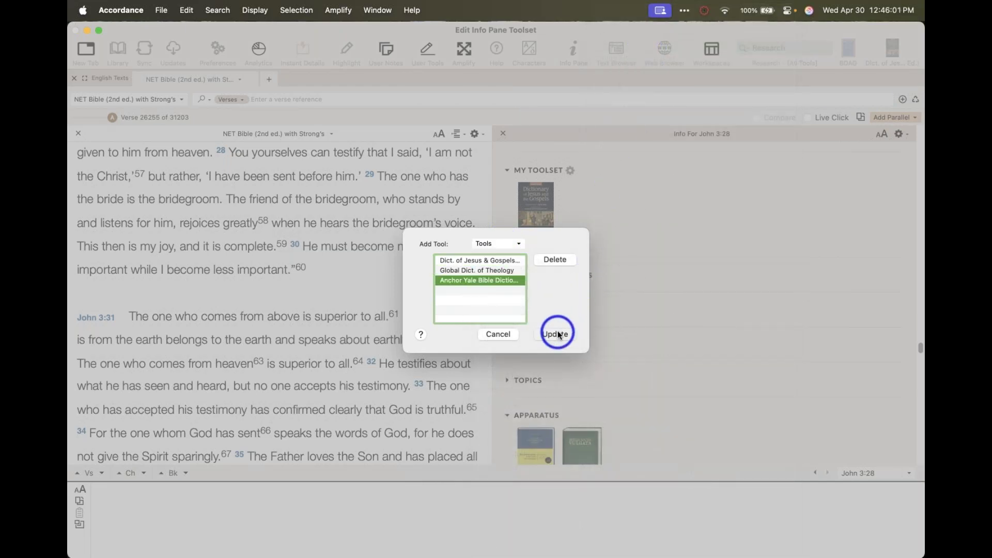
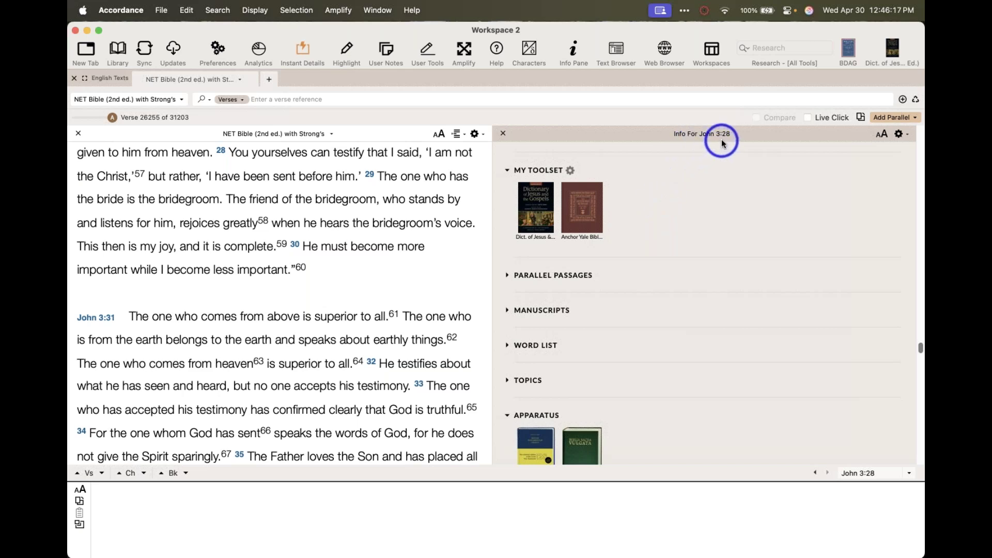
Advance the NET Bible text to John 3:34 and check which My Toolset resources the Info Pane offers for that verse
{"action": "left_click", "coordinate": [381, 265]}
{"action": "scroll", "coordinate": [382, 264], "scroll_direction": "down", "scroll_amount": 1}
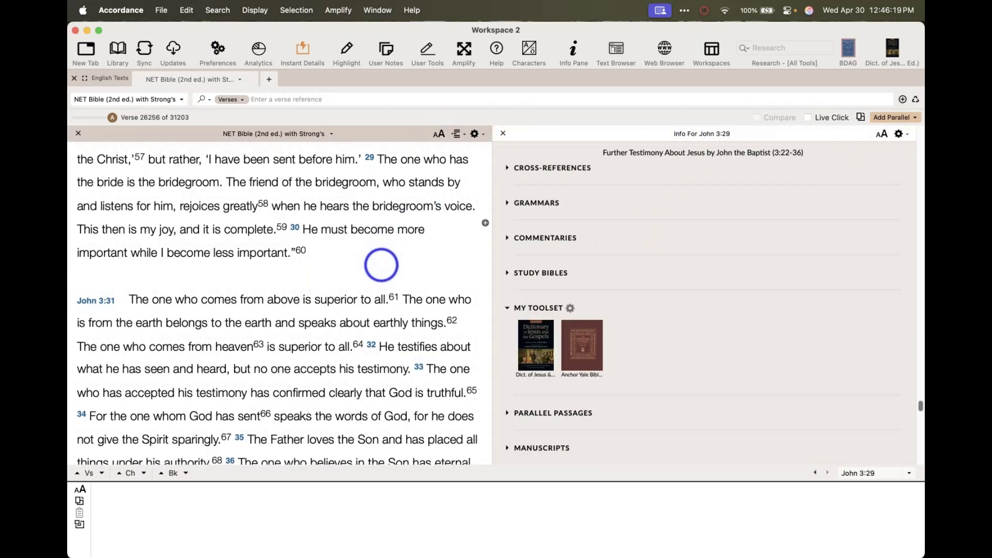
{"action": "scroll", "coordinate": [381, 265], "scroll_direction": "up", "scroll_amount": 3}
{"action": "scroll", "coordinate": [382, 264], "scroll_direction": "down", "scroll_amount": 3}
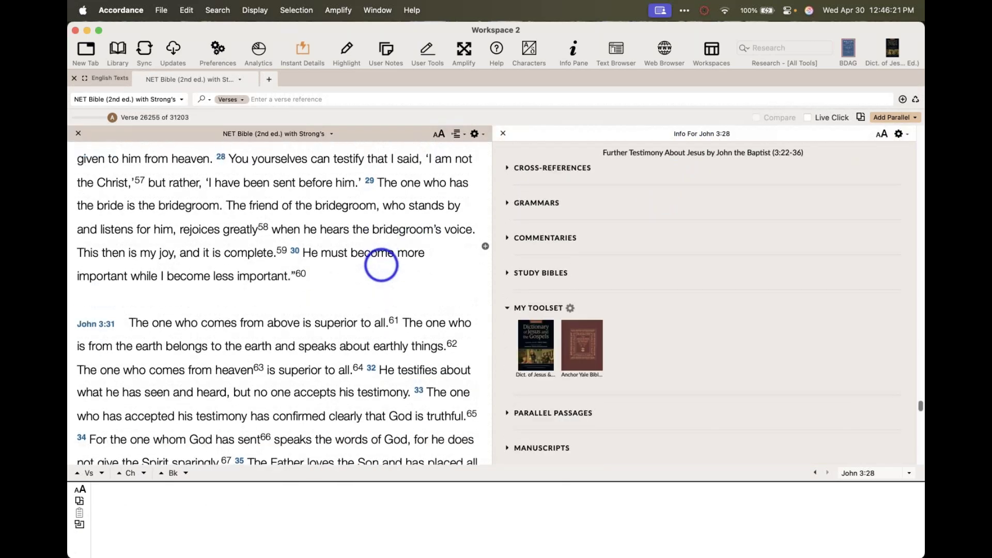
{"action": "scroll", "coordinate": [381, 265], "scroll_direction": "down", "scroll_amount": 10}
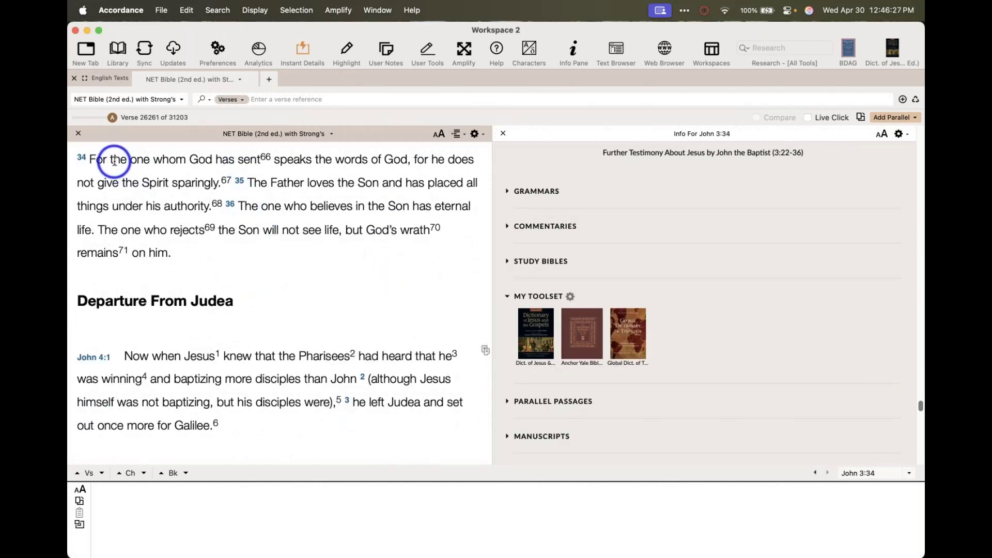
{"action": "mouse_move", "coordinate": [99, 160]}
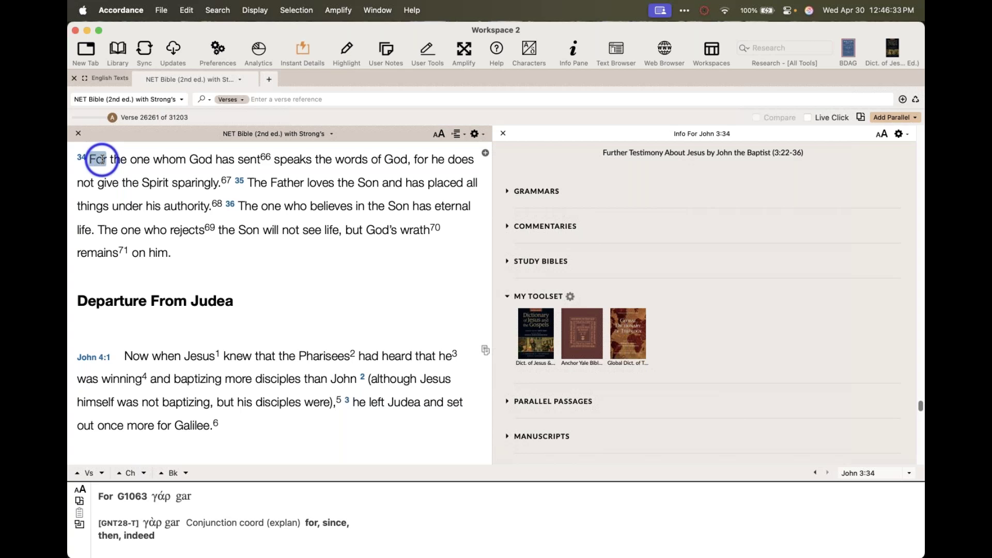
Preview the Grammars and Commentaries offered for John 3:34, collapse both sections again and review My Toolset
{"action": "left_click", "coordinate": [700, 147]}
{"action": "left_click", "coordinate": [506, 192]}
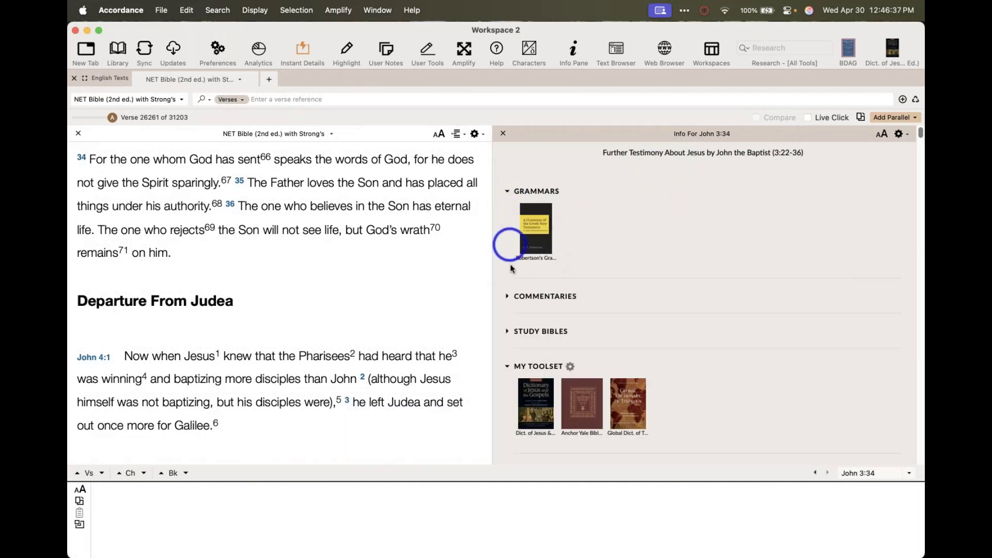
{"action": "left_click", "coordinate": [506, 191]}
{"action": "left_click", "coordinate": [507, 226]}
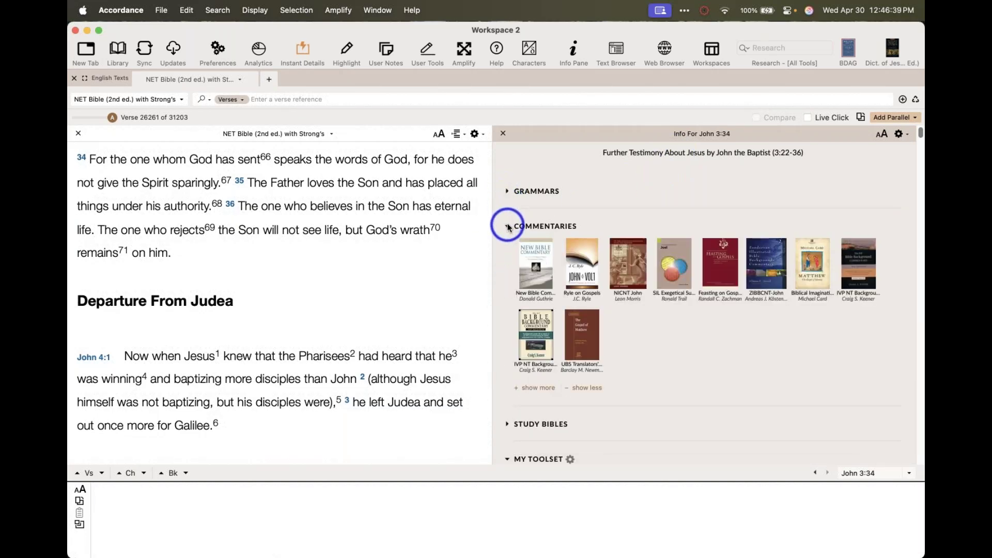
{"action": "left_click", "coordinate": [507, 226]}
{"action": "scroll", "coordinate": [514, 222], "scroll_direction": "down", "scroll_amount": 5}
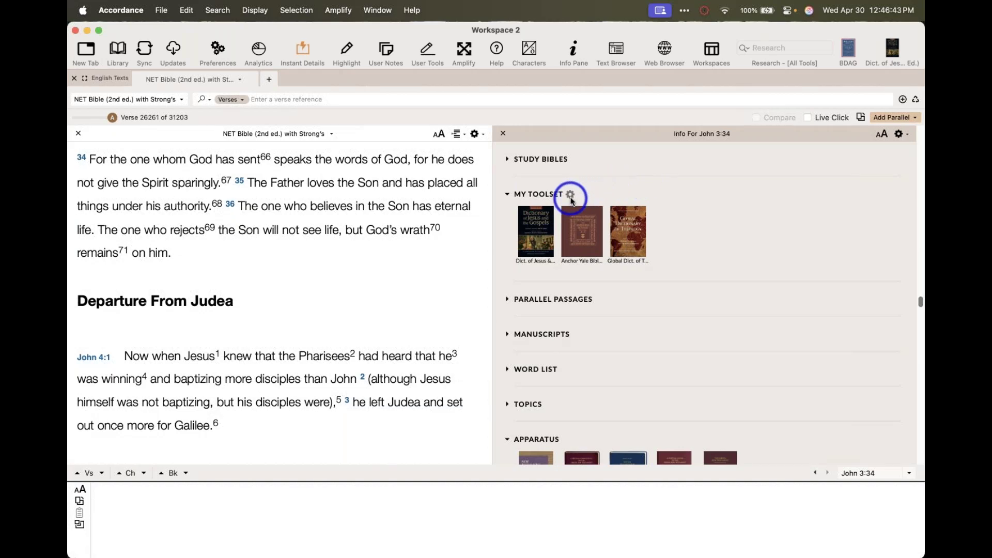
{"action": "mouse_move", "coordinate": [542, 212]}
Look over the training and support resources that the program's help offers
{"action": "left_click", "coordinate": [412, 10]}
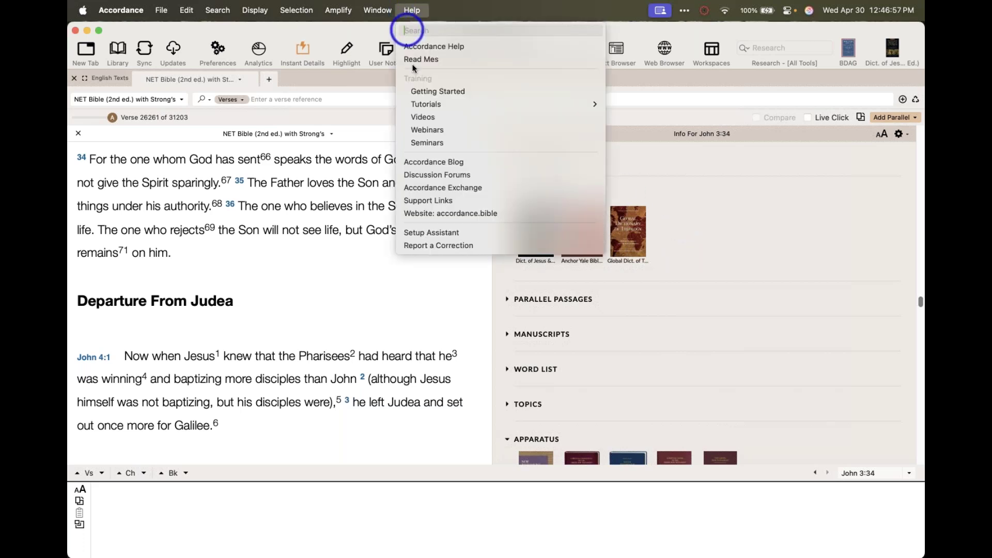
{"action": "left_click", "coordinate": [426, 274]}
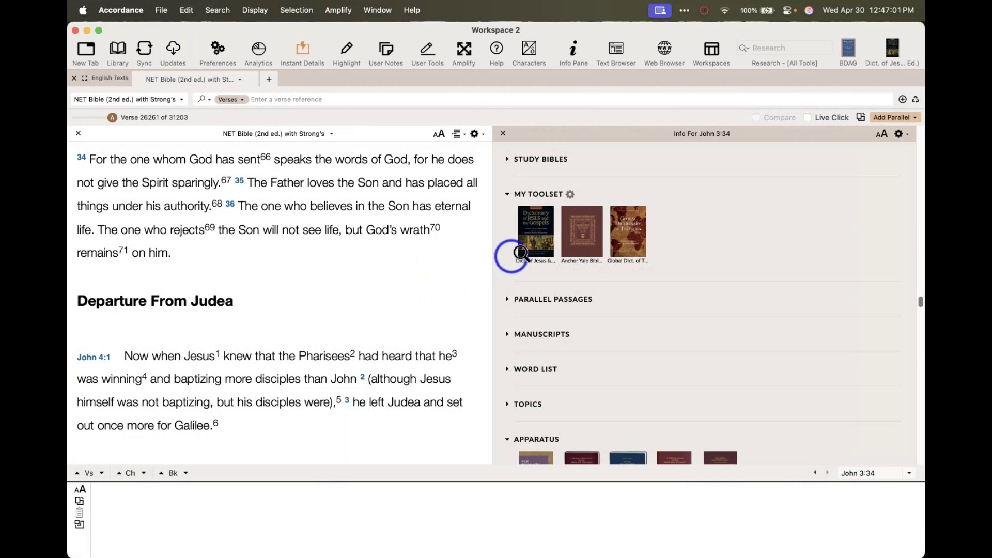
Preview and open Dict. of Jesus & Gospels from My Toolset for John 3:34, and check its searchable fields
{"action": "mouse_move", "coordinate": [535, 233]}
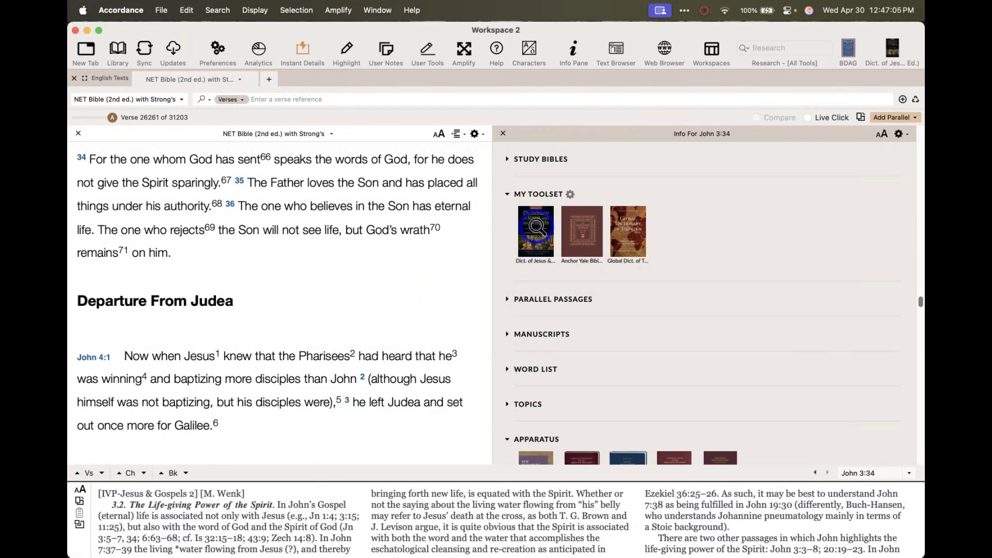
{"action": "left_click", "coordinate": [535, 227]}
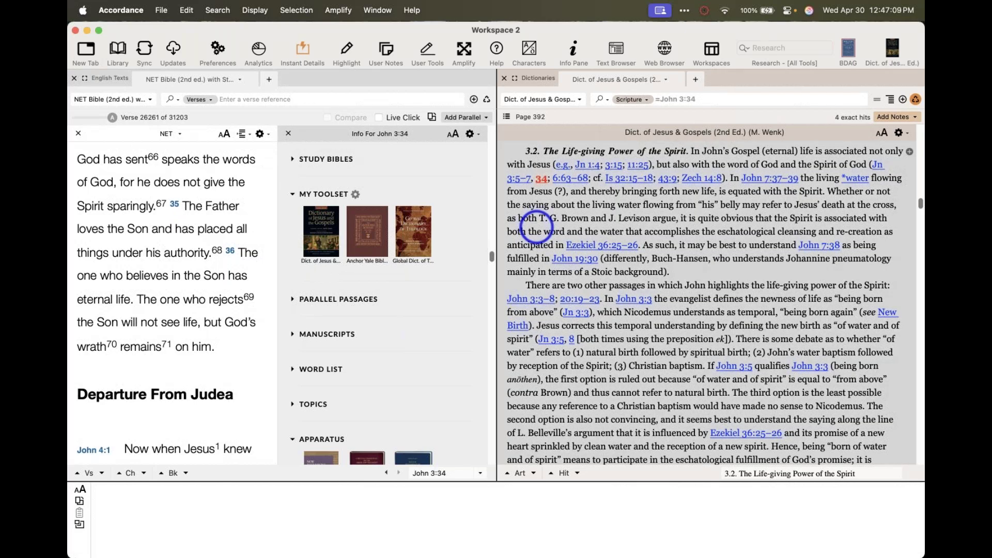
{"action": "left_click", "coordinate": [631, 98]}
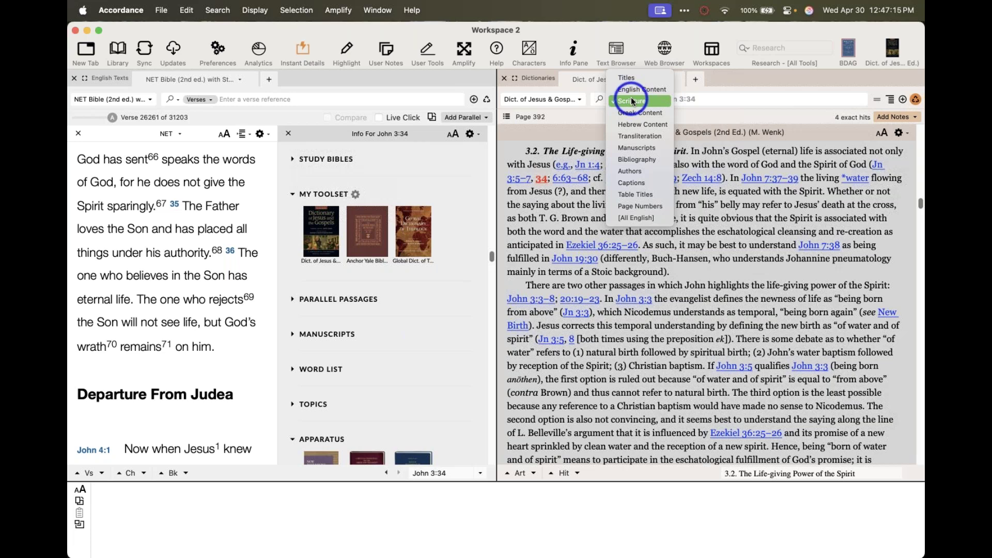
{"action": "left_click", "coordinate": [697, 98]}
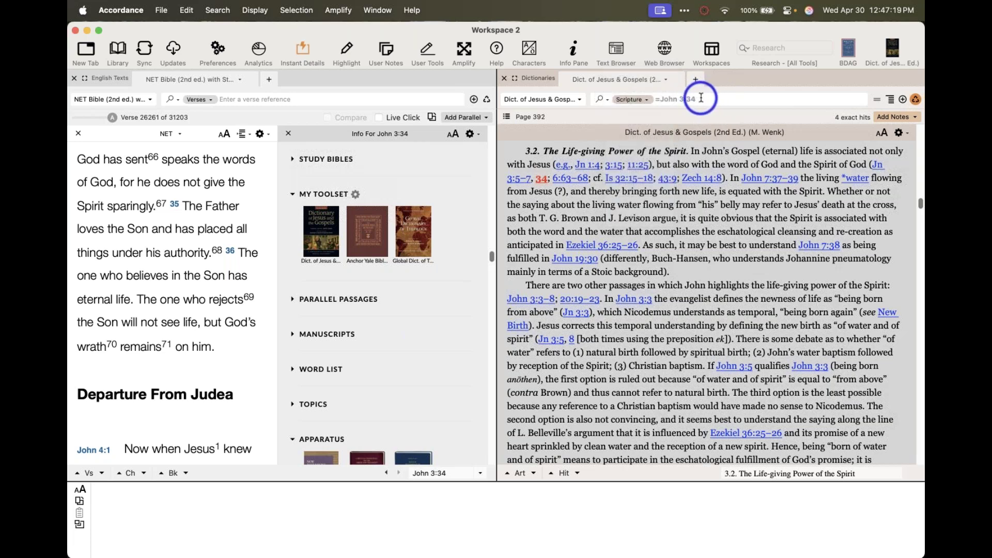
Compare a Scripture search for John 3:34 with the exact search =John 3:34 in Dict. of Jesus & Gospels
{"action": "left_click", "coordinate": [665, 98]}
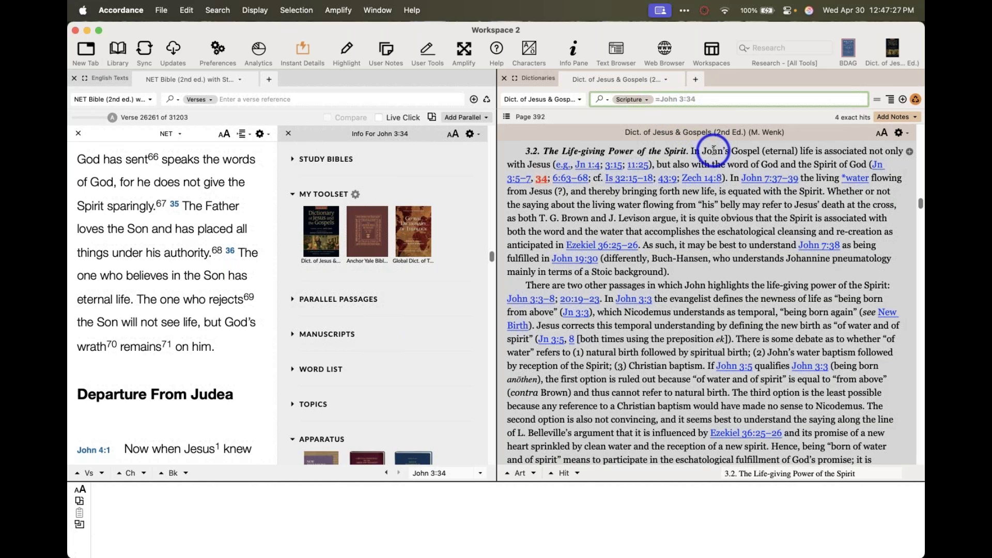
{"action": "key", "text": "BackSpace"}
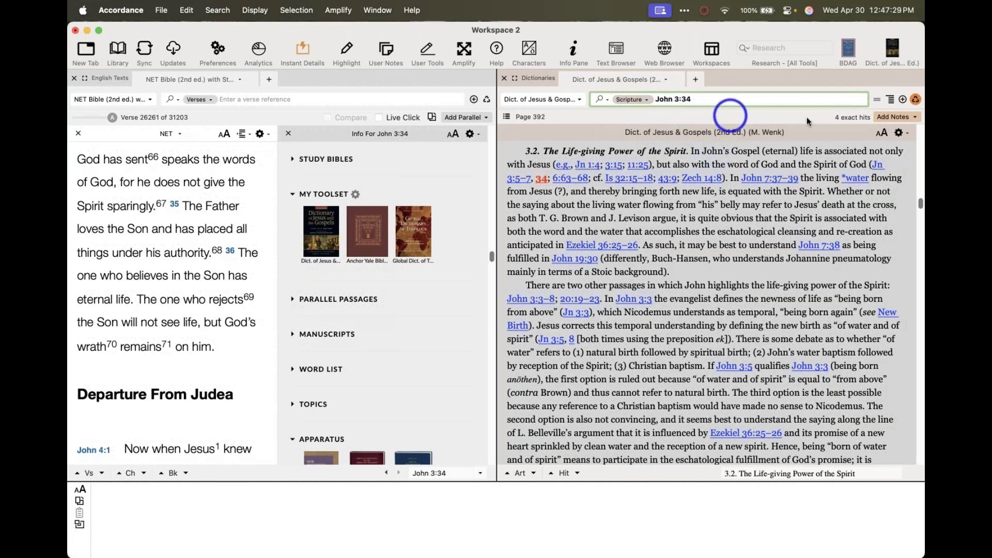
{"action": "key", "text": "Return"}
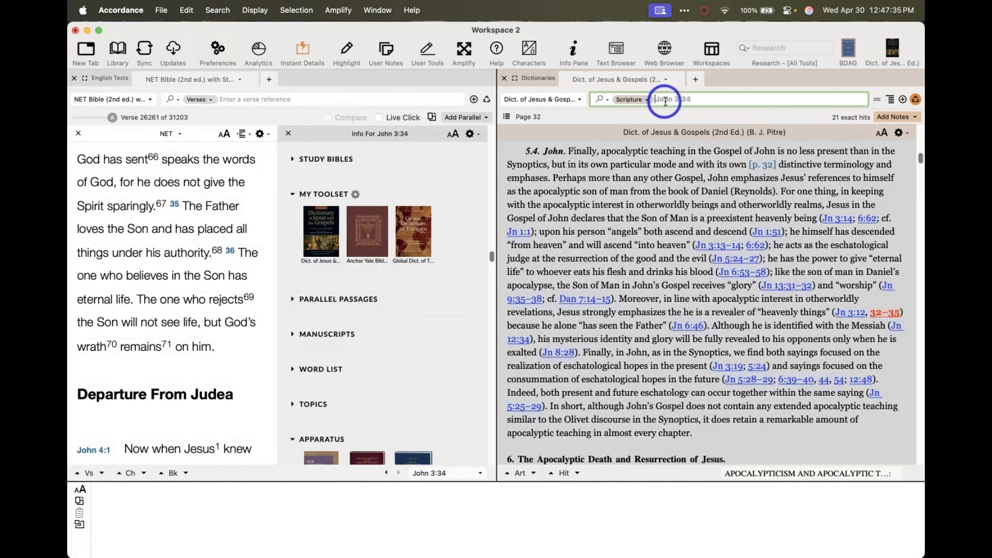
{"action": "mouse_move", "coordinate": [878, 321]}
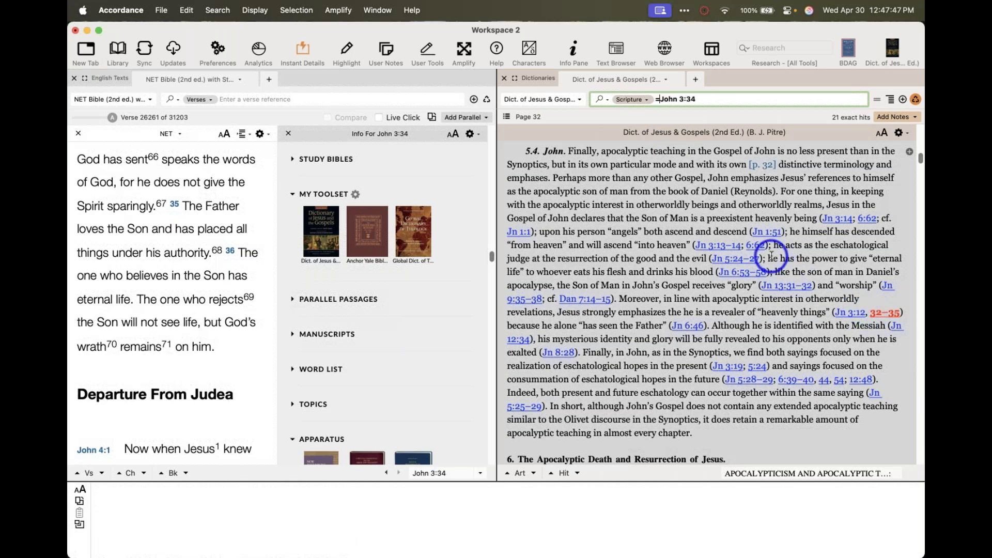
{"action": "key", "text": "Return"}
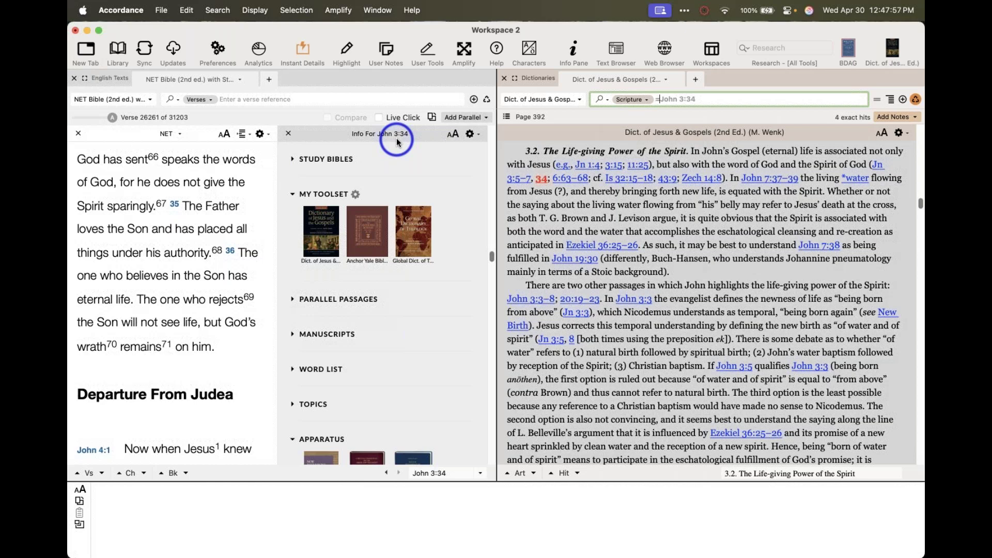
Close and reopen Dict. of Jesus & Gospels from My Toolset for John 3:34, and advance through two more hits
{"action": "left_click", "coordinate": [504, 78]}
{"action": "mouse_move", "coordinate": [528, 239]}
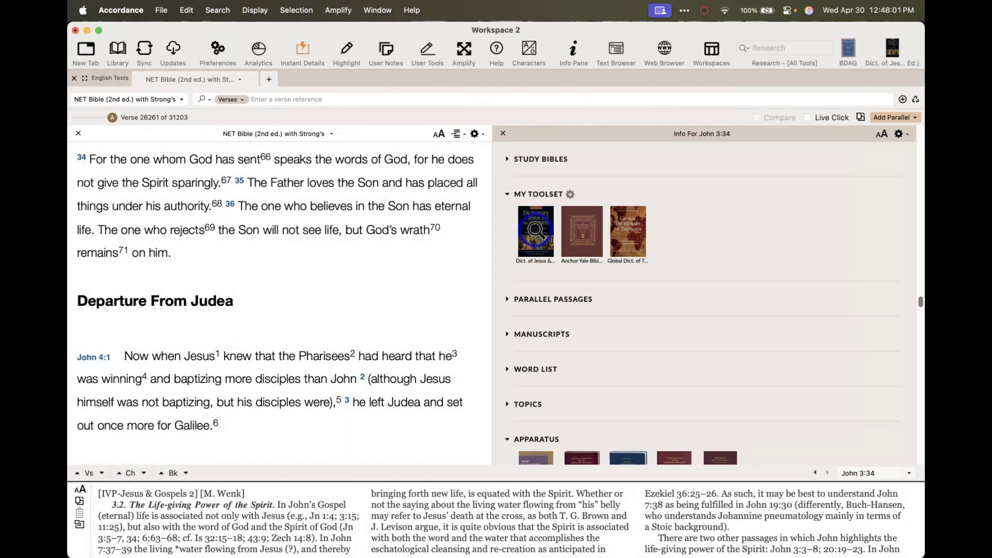
{"action": "left_click", "coordinate": [535, 229]}
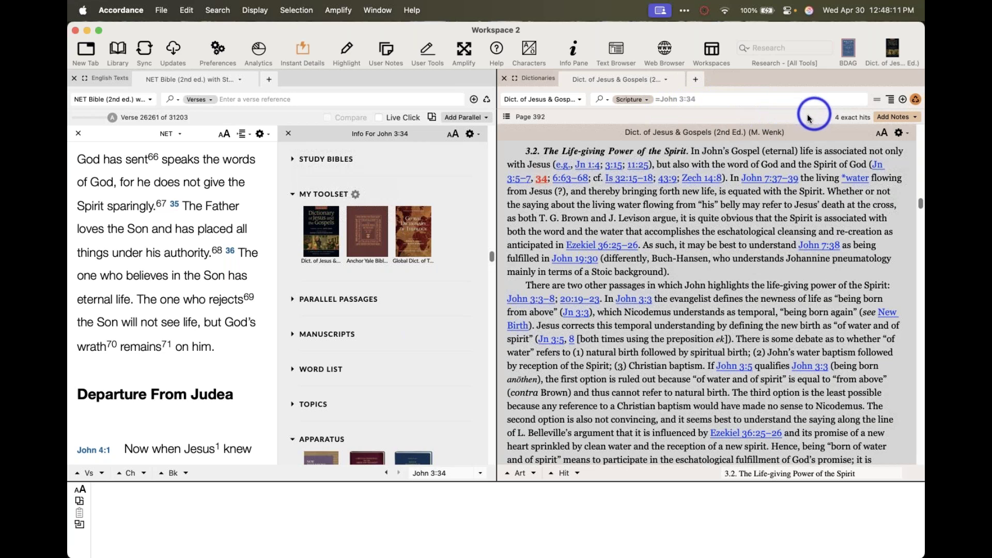
{"action": "mouse_move", "coordinate": [313, 226]}
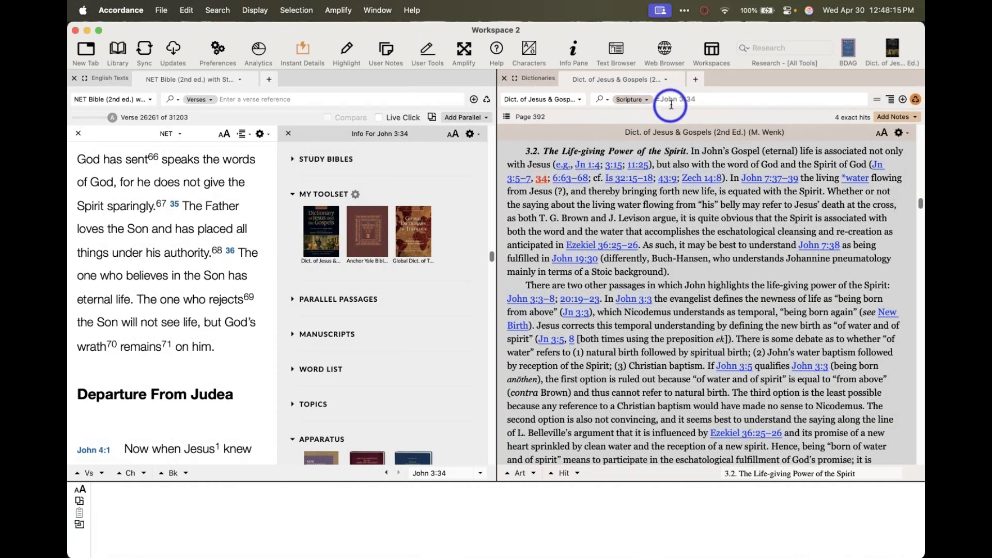
{"action": "left_click", "coordinate": [577, 473]}
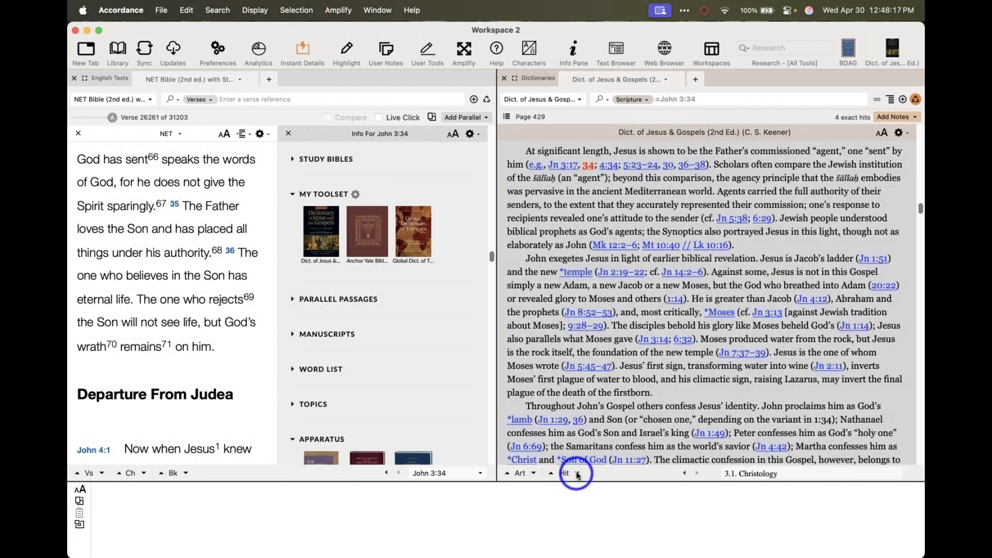
{"action": "left_click", "coordinate": [577, 474]}
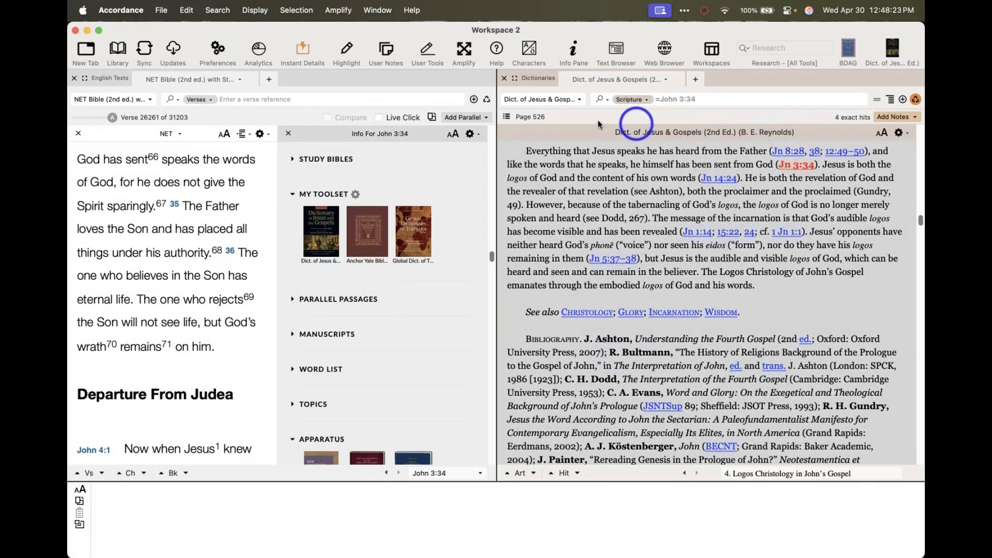
Show the dictionary's contents list beside the text, return to the previous hit and expand its place under J, widening both panes for reading
{"action": "left_click", "coordinate": [507, 118]}
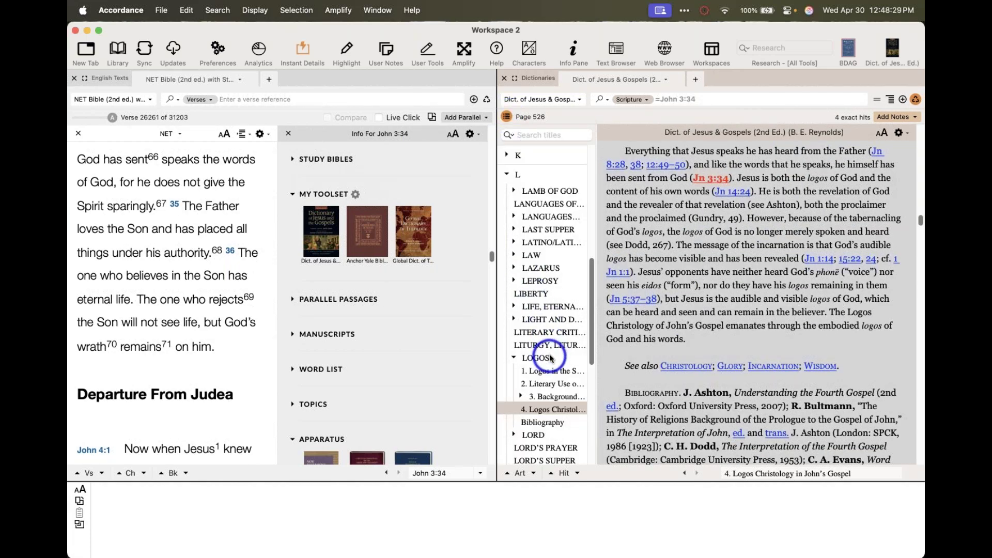
{"action": "left_click", "coordinate": [551, 473]}
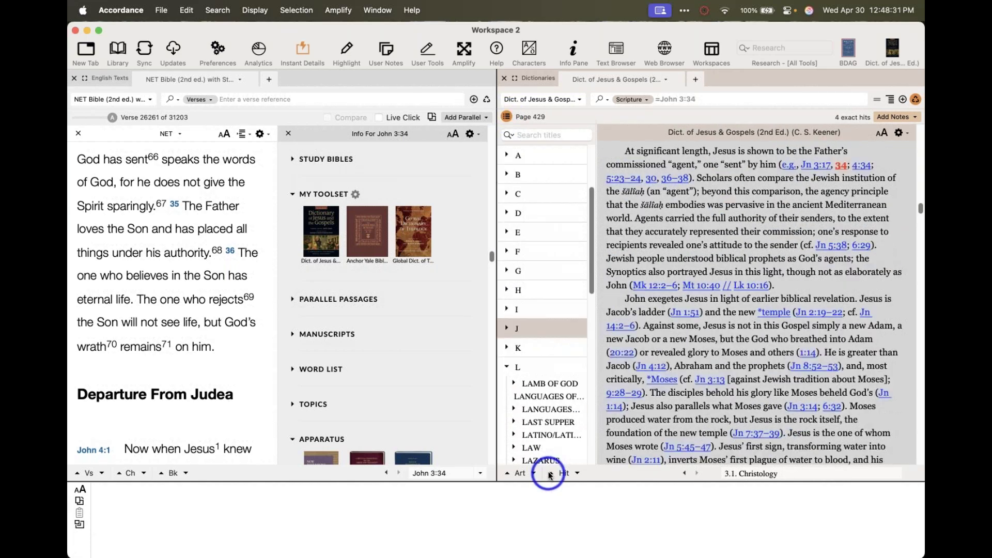
{"action": "left_click", "coordinate": [507, 328]}
{"action": "left_click", "coordinate": [515, 446]}
{"action": "left_click_drag", "start_coordinate": [513, 445], "coordinate": [620, 415]}
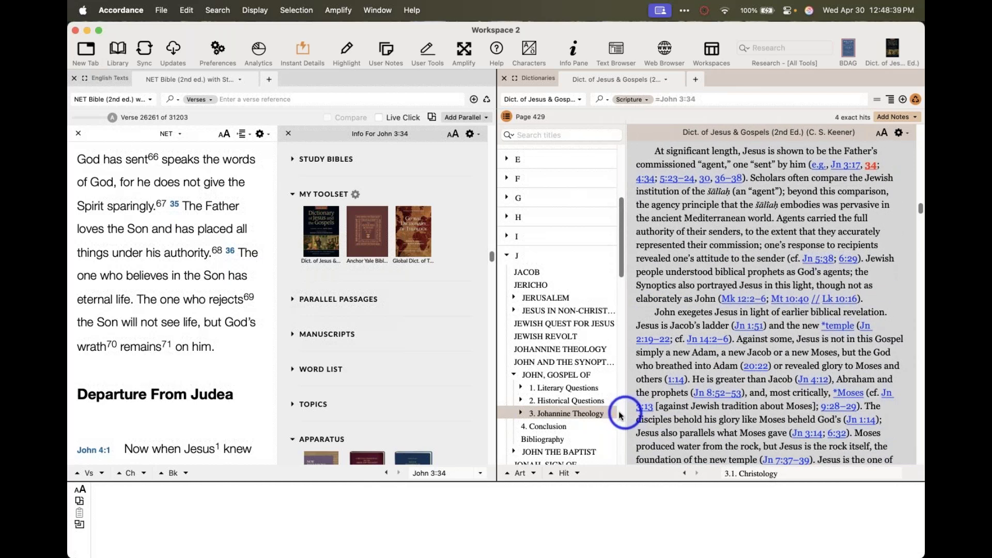
{"action": "left_click_drag", "start_coordinate": [496, 365], "coordinate": [459, 365]}
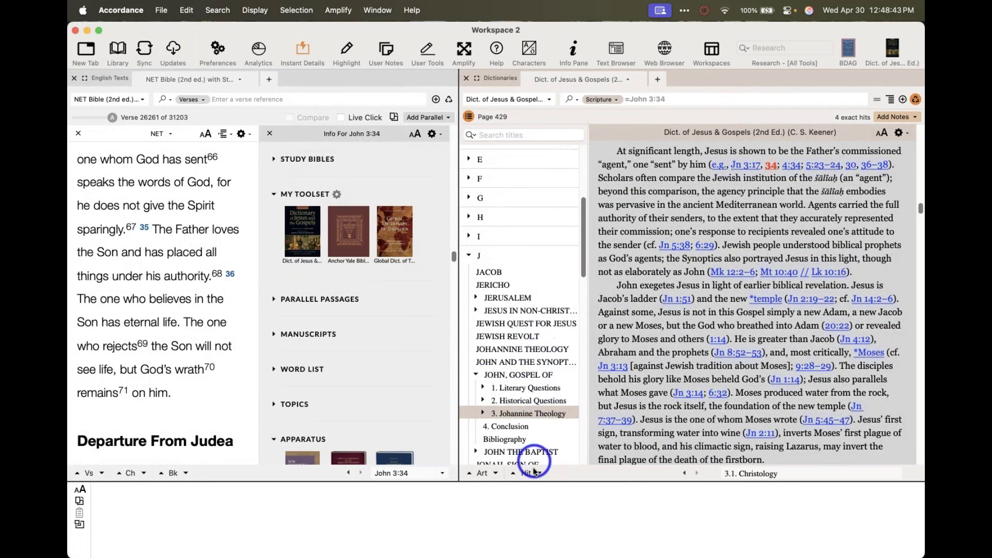
Close the dictionary and open Dict. of Jesus & Gospels, Anchor Yale Bible Dictionary and Global Dict. of Theology for John 3:34 from My Toolset
{"action": "left_click", "coordinate": [634, 100]}
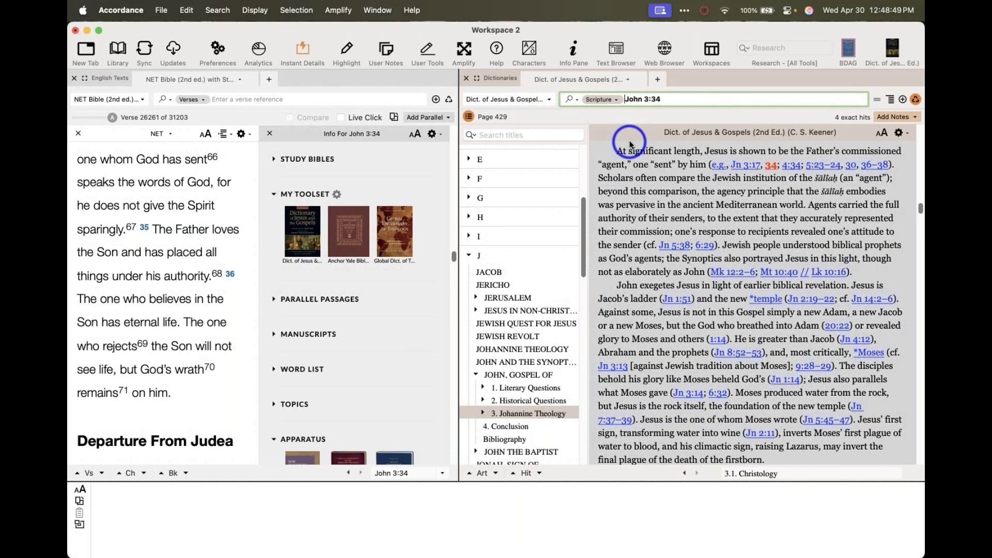
{"action": "left_click", "coordinate": [466, 78]}
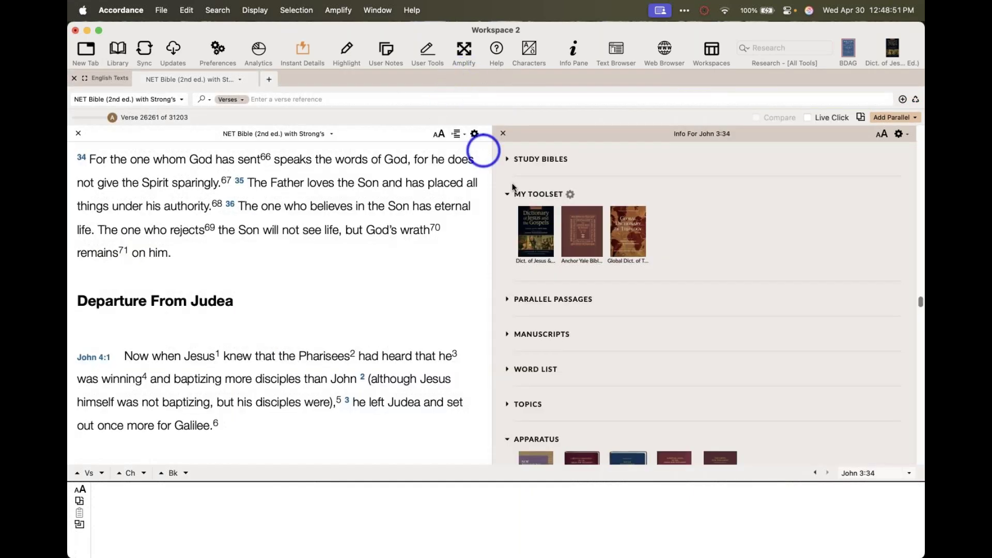
{"action": "left_click", "coordinate": [534, 228]}
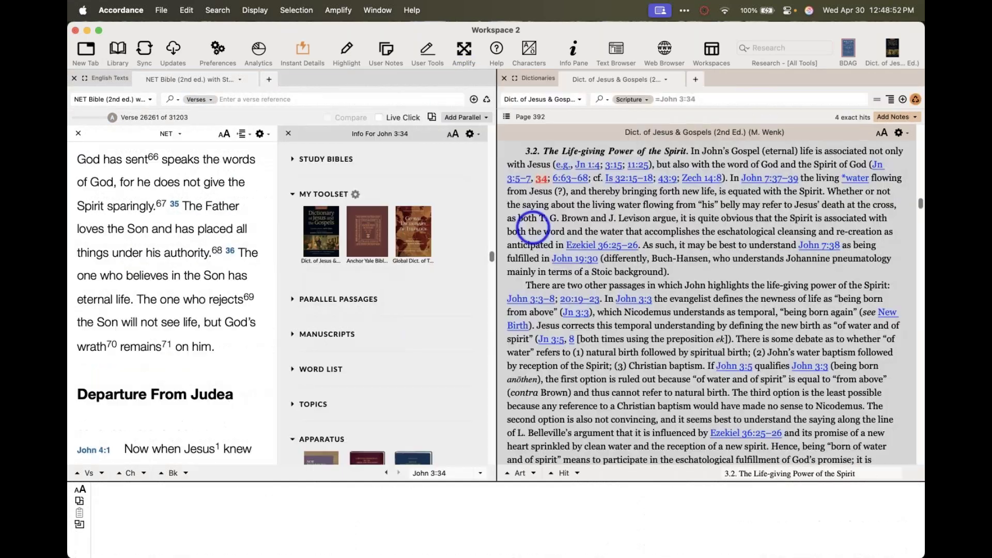
{"action": "left_click", "coordinate": [362, 230]}
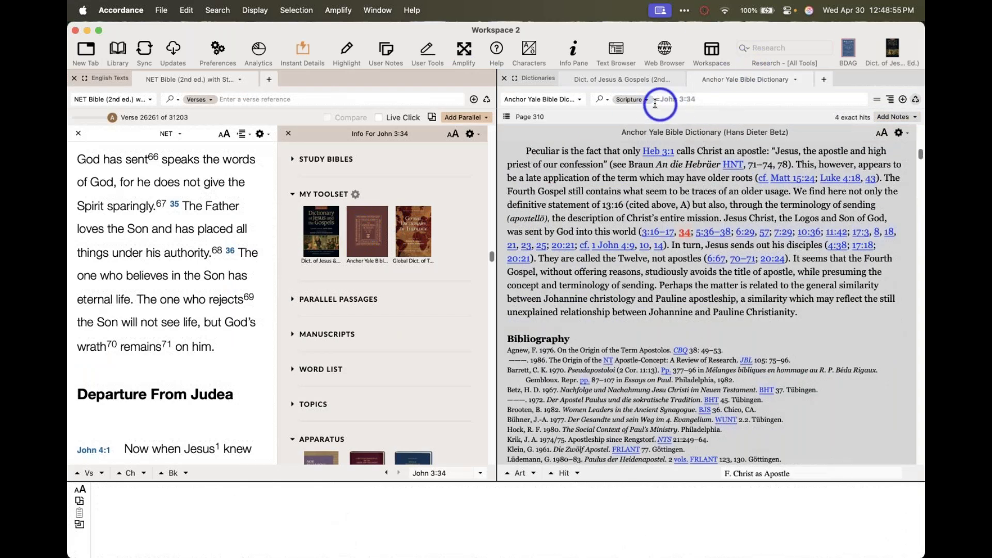
{"action": "left_click", "coordinate": [637, 100]}
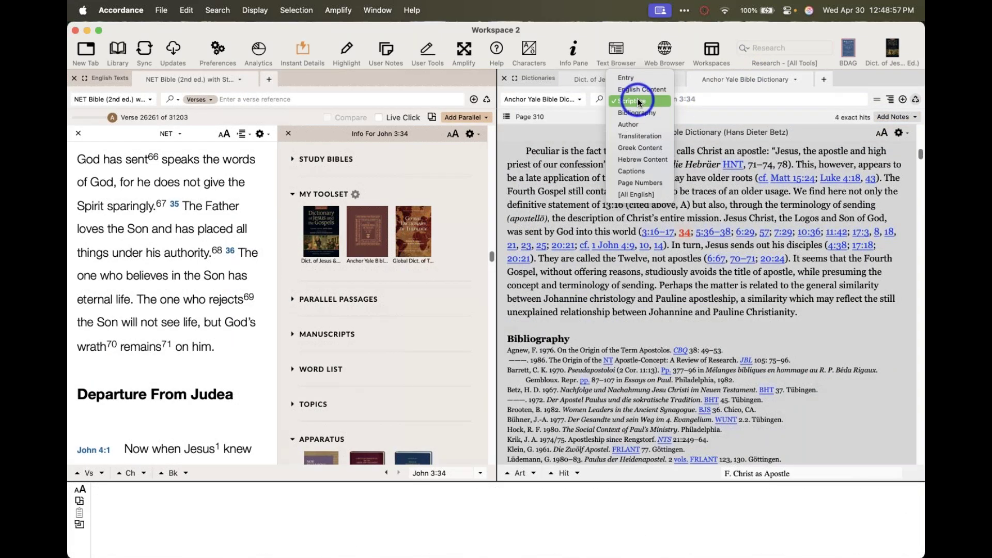
{"action": "left_click", "coordinate": [412, 226]}
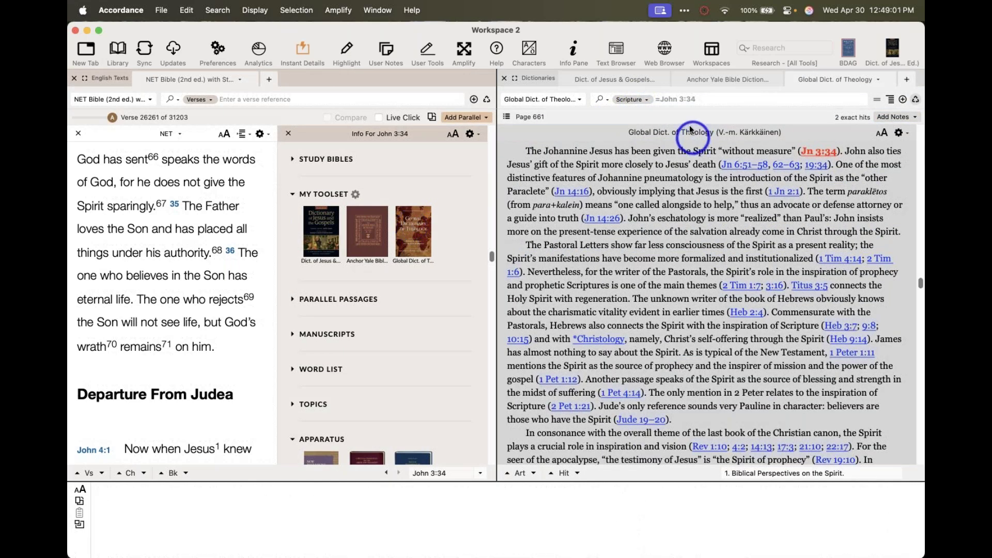
Review the Anchor Yale Bible Dictionary and Dict. of Jesus & Gospels results, and inspect the word "give" in the NET text
{"action": "left_click", "coordinate": [736, 80]}
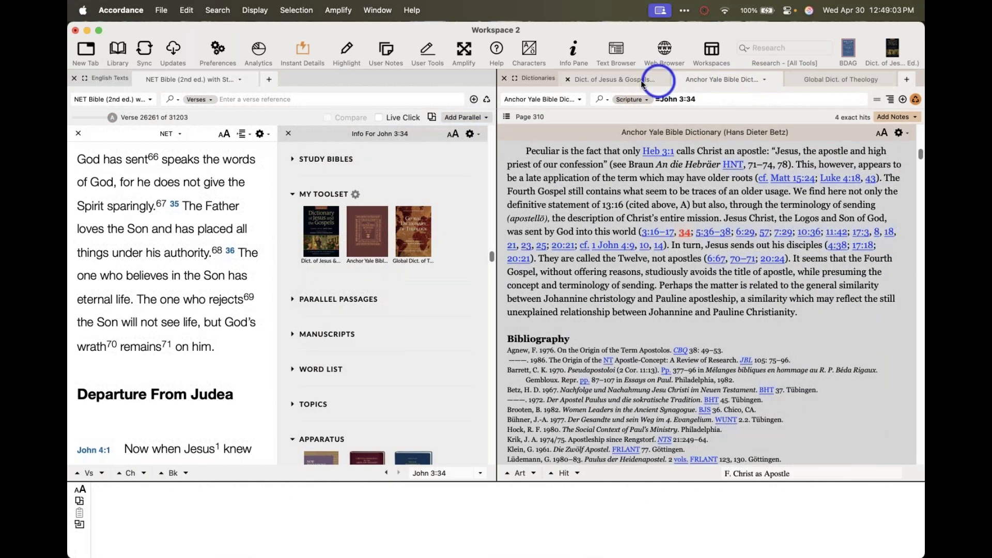
{"action": "left_click", "coordinate": [621, 80]}
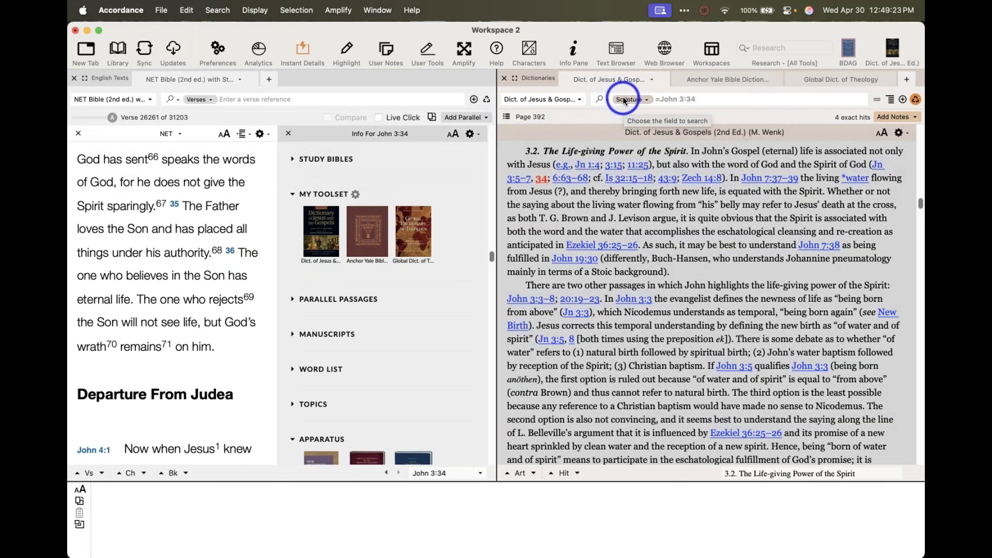
{"action": "mouse_move", "coordinate": [321, 215]}
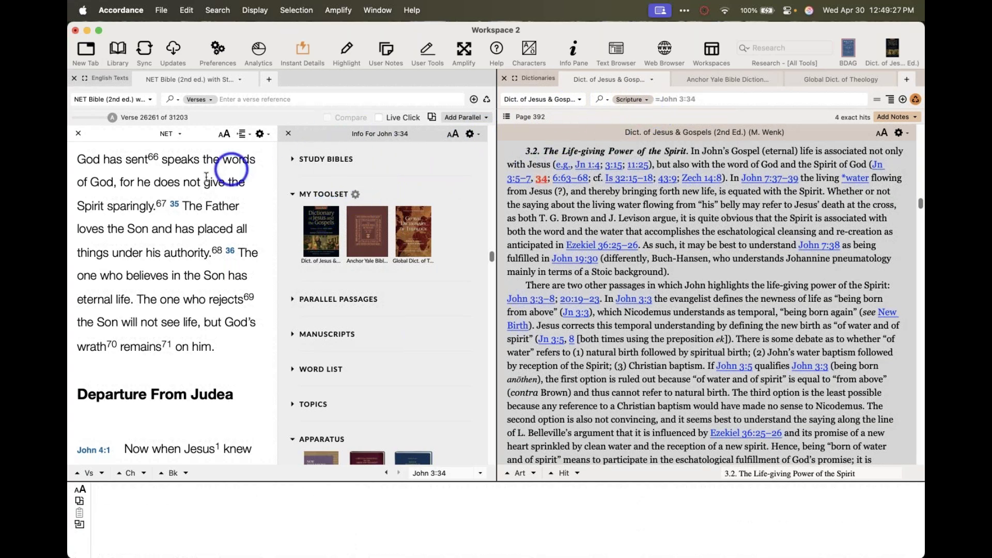
{"action": "mouse_move", "coordinate": [205, 176]}
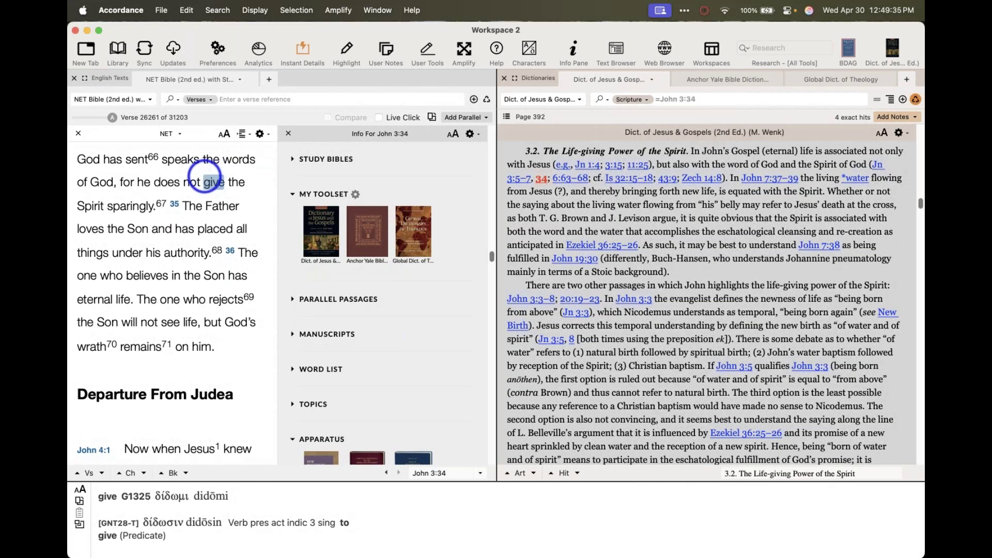
Preview the My Toolset dictionaries for John 3:34, and advance to the next hit in Global Dict. of Theology
{"action": "mouse_move", "coordinate": [323, 238]}
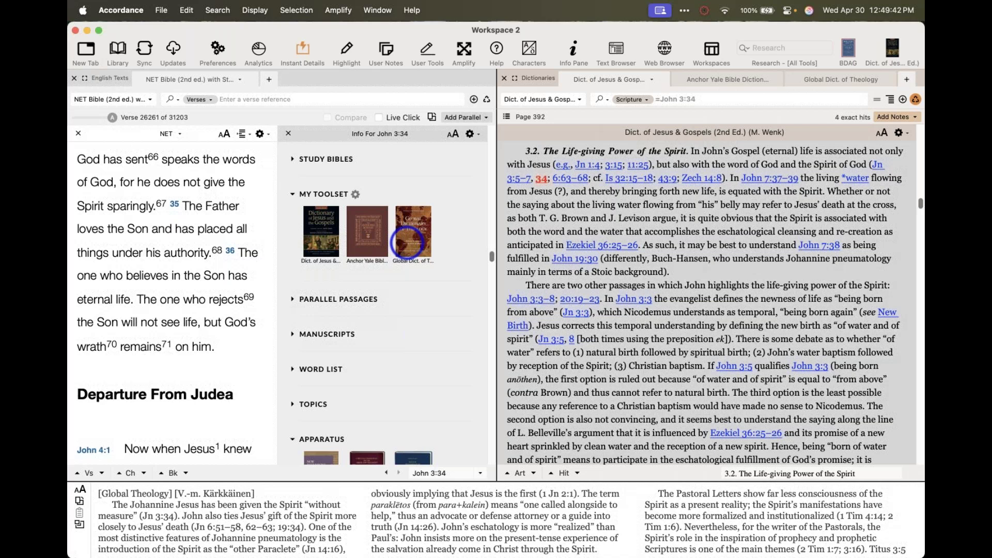
{"action": "mouse_move", "coordinate": [541, 179]}
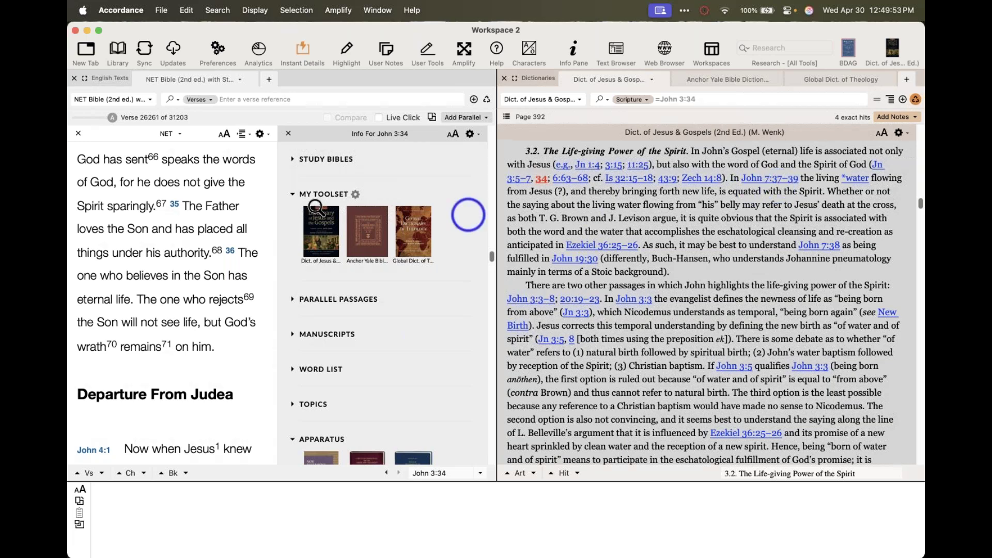
{"action": "mouse_move", "coordinate": [362, 227]}
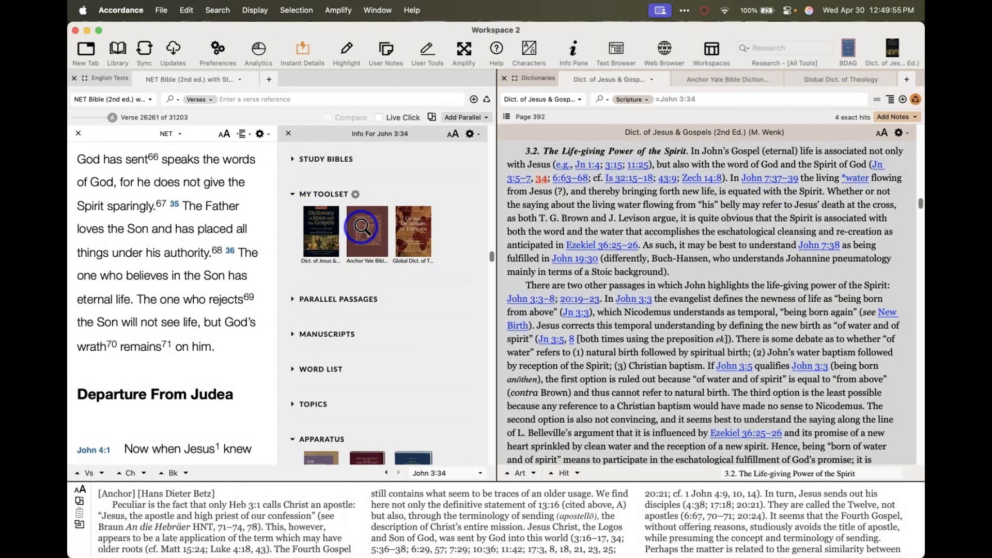
{"action": "left_click", "coordinate": [838, 75]}
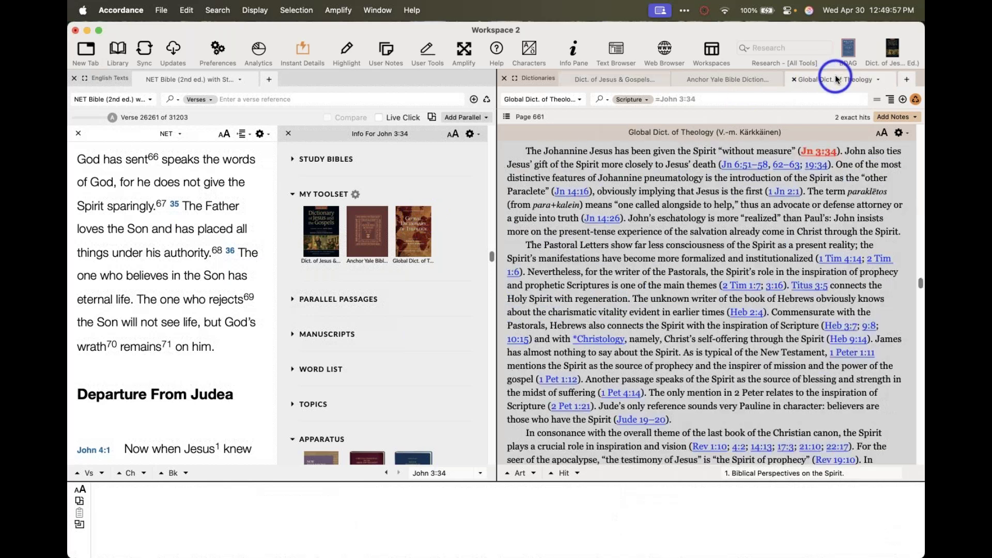
{"action": "left_click", "coordinate": [576, 474]}
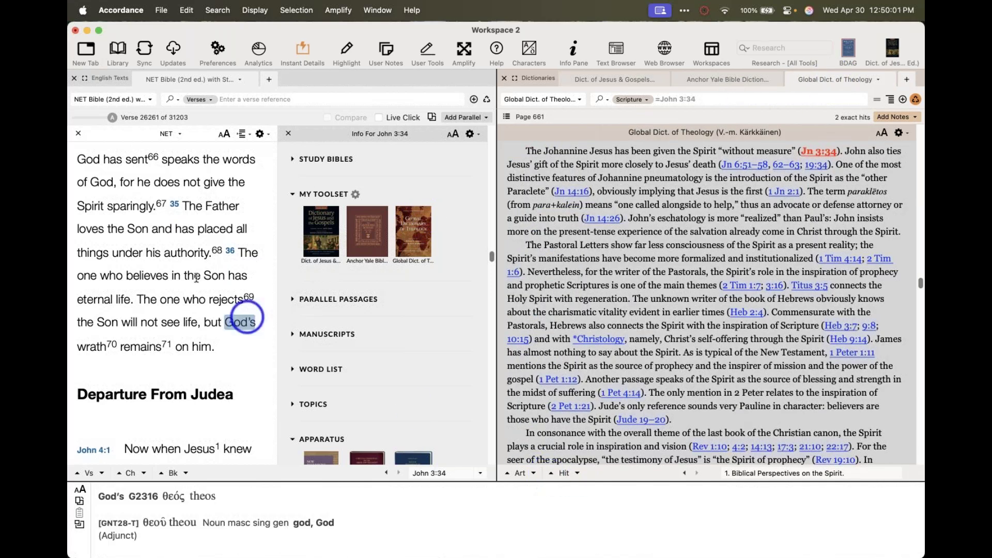
Move the NET text on to John 4:5 and look that verse up in Dict. of Jesus & Gospels and Anchor Yale Bible Dictionary from My Toolset
{"action": "scroll", "coordinate": [196, 258], "scroll_direction": "down", "scroll_amount": 3}
{"action": "scroll", "coordinate": [184, 250], "scroll_direction": "down", "scroll_amount": 5}
{"action": "scroll", "coordinate": [184, 251], "scroll_direction": "down", "scroll_amount": 5}
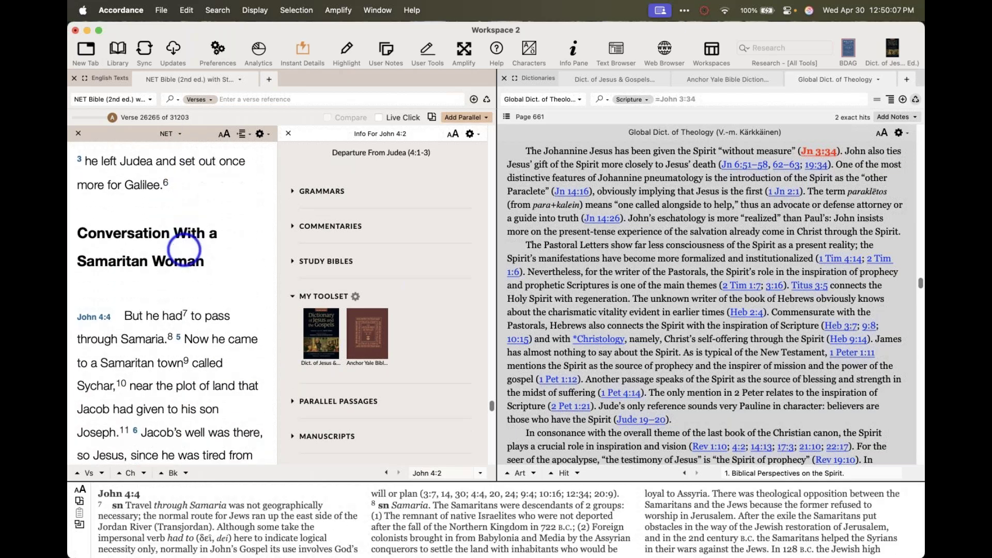
{"action": "scroll", "coordinate": [184, 249], "scroll_direction": "down", "scroll_amount": 3}
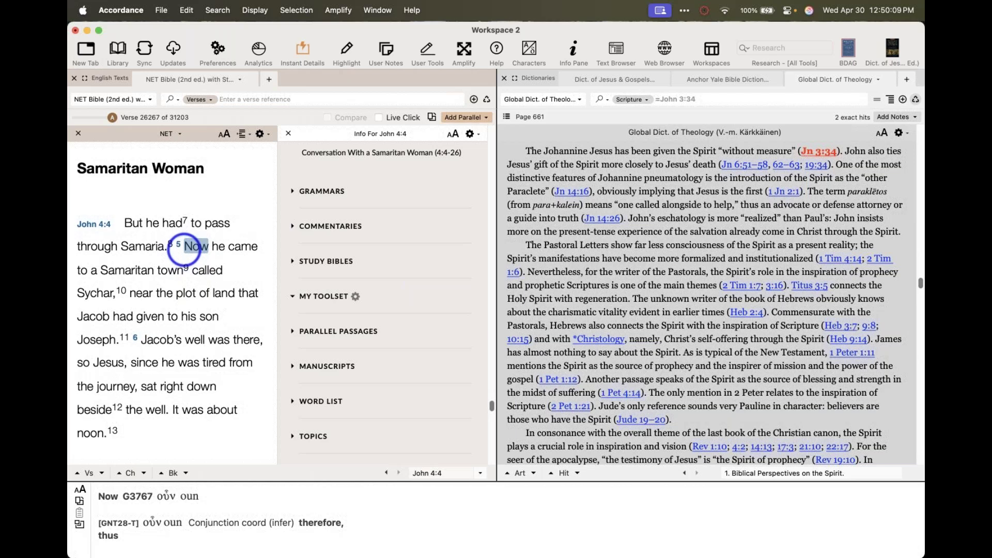
{"action": "scroll", "coordinate": [322, 323], "scroll_direction": "down", "scroll_amount": 3}
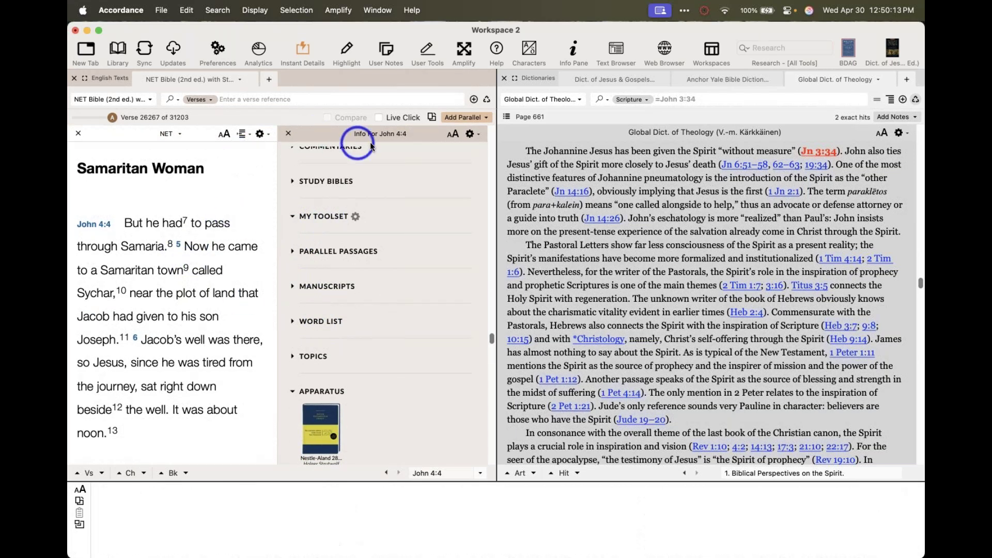
{"action": "scroll", "coordinate": [216, 214], "scroll_direction": "down", "scroll_amount": 3}
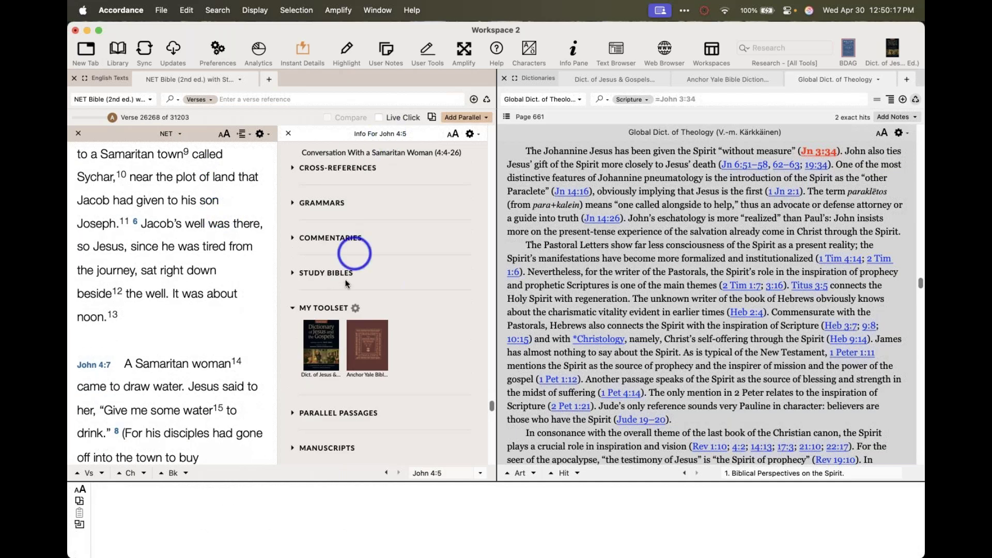
{"action": "left_click", "coordinate": [321, 345]}
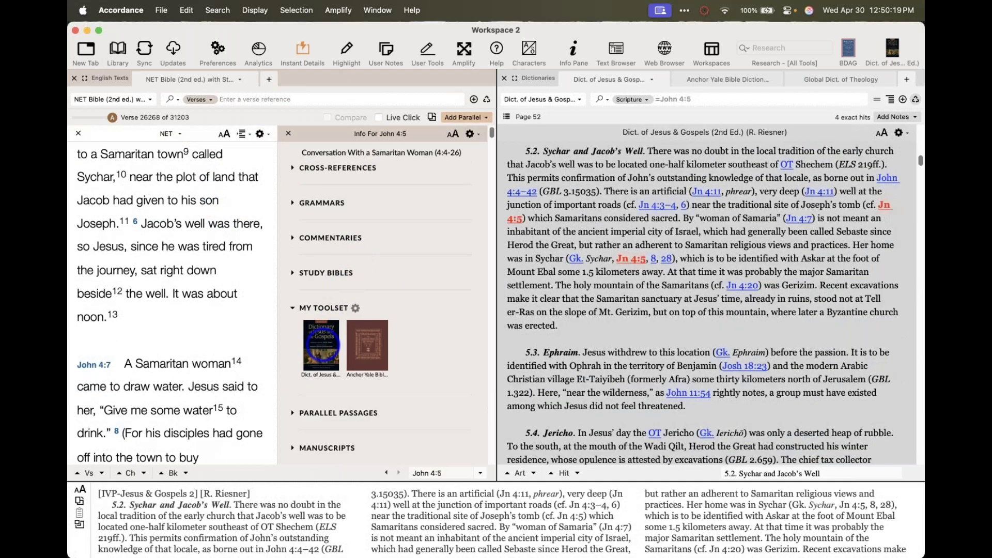
{"action": "left_click", "coordinate": [382, 344]}
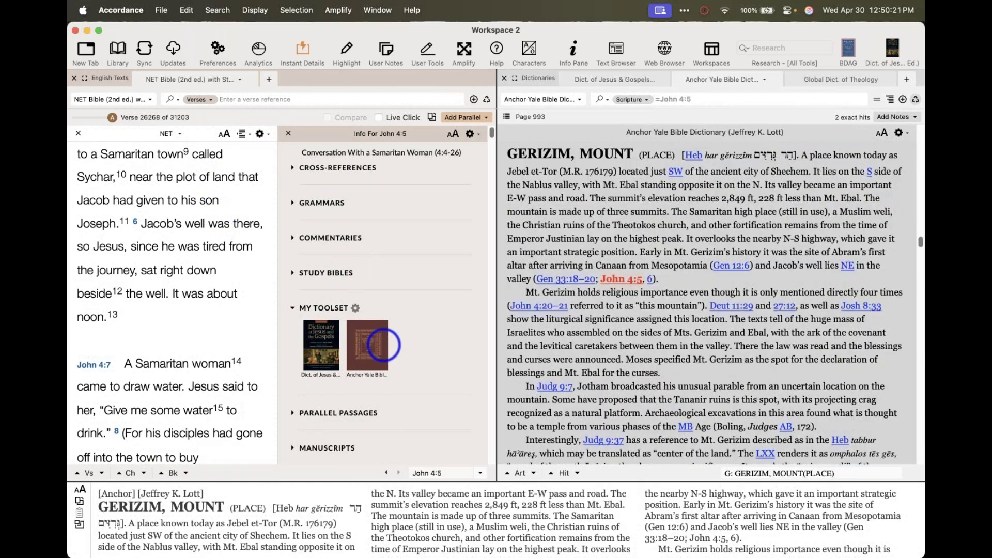
Review the Use #3 line on studying a Bible passage in the Preview outline, and return to Accordance
{"action": "key", "text": "super+Tab"}
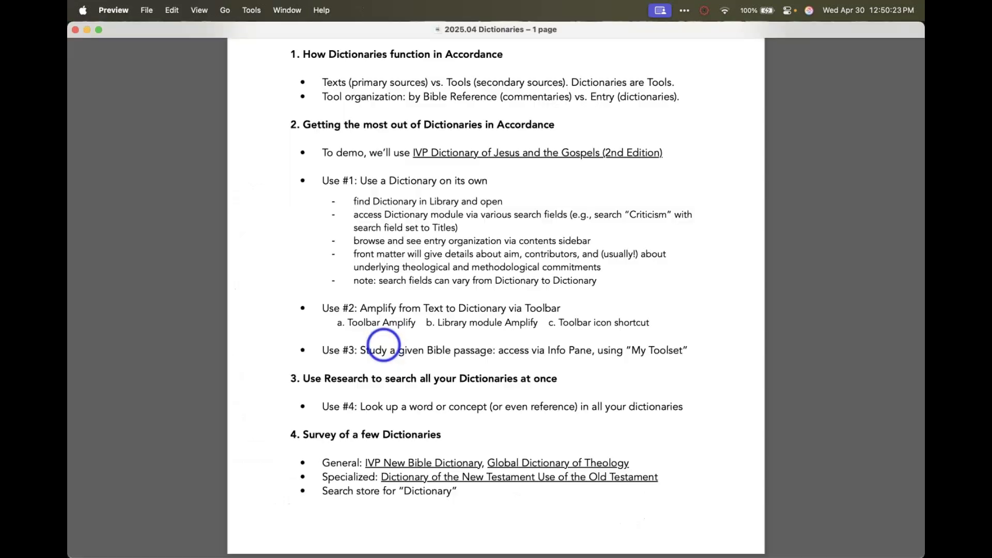
{"action": "left_click_drag", "start_coordinate": [690, 358], "coordinate": [281, 361]}
{"action": "left_click", "coordinate": [281, 361]}
{"action": "key", "text": "super+Tab"}
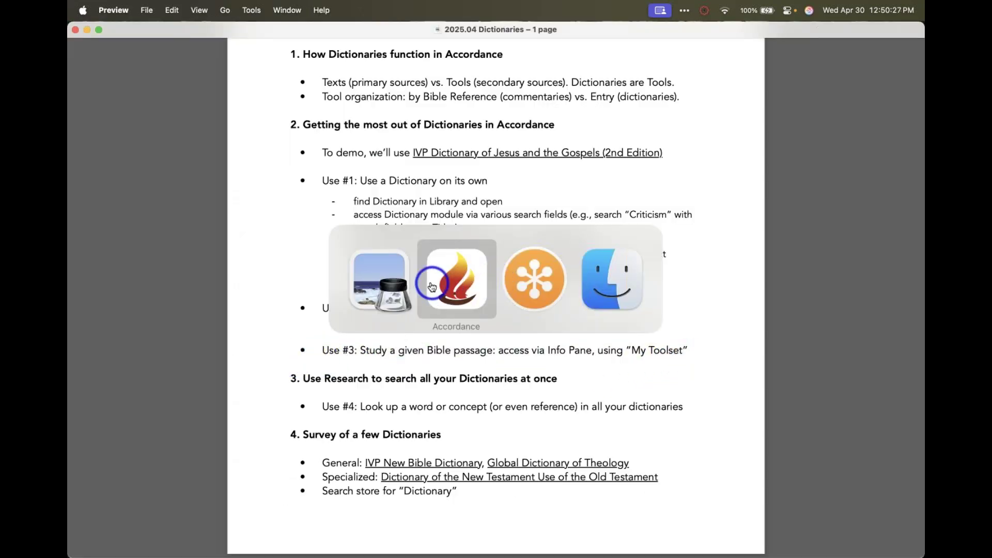
{"action": "left_click", "coordinate": [447, 285]}
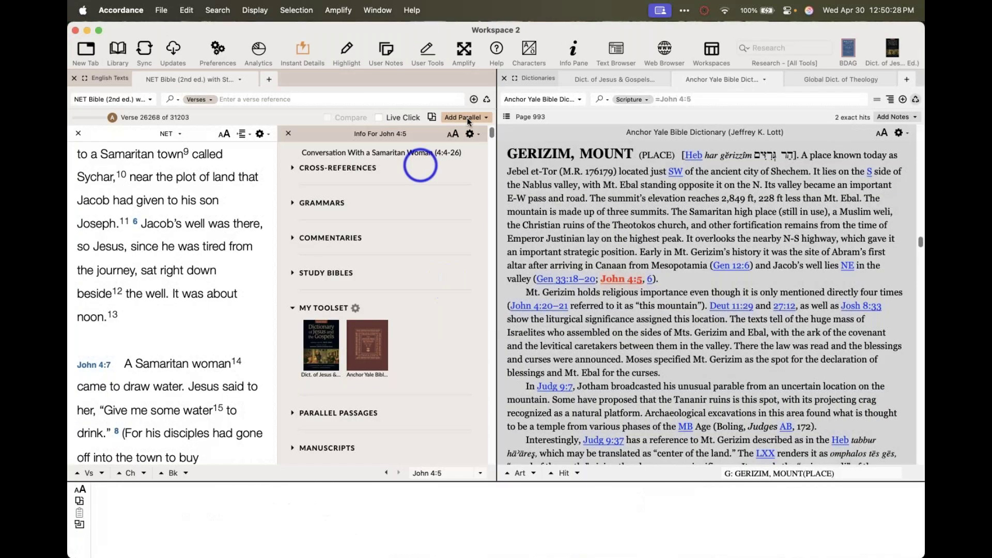
Close the dictionaries zone and the Info Pane, and add the Info Pane back beside the NET text
{"action": "left_click", "coordinate": [504, 78]}
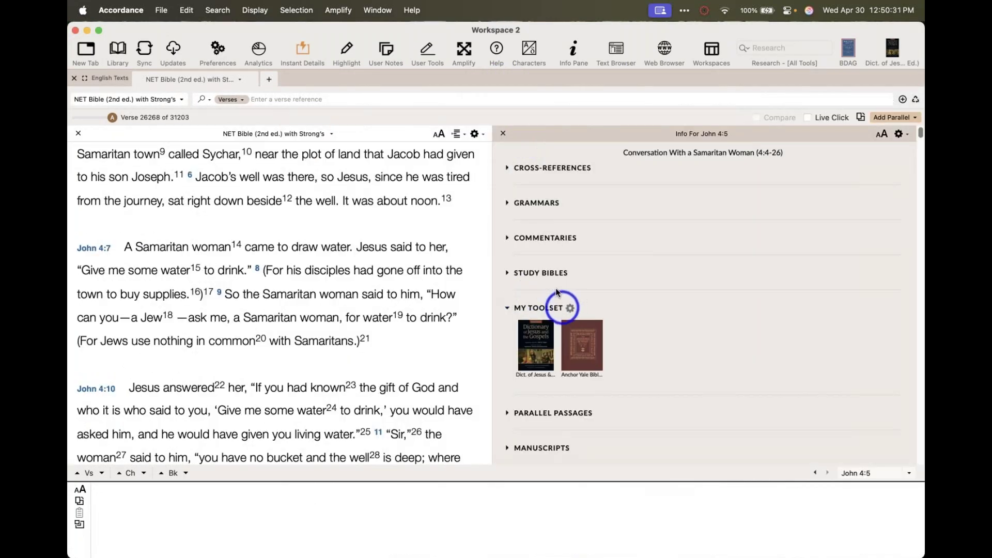
{"action": "left_click", "coordinate": [503, 133]}
{"action": "left_click", "coordinate": [893, 118]}
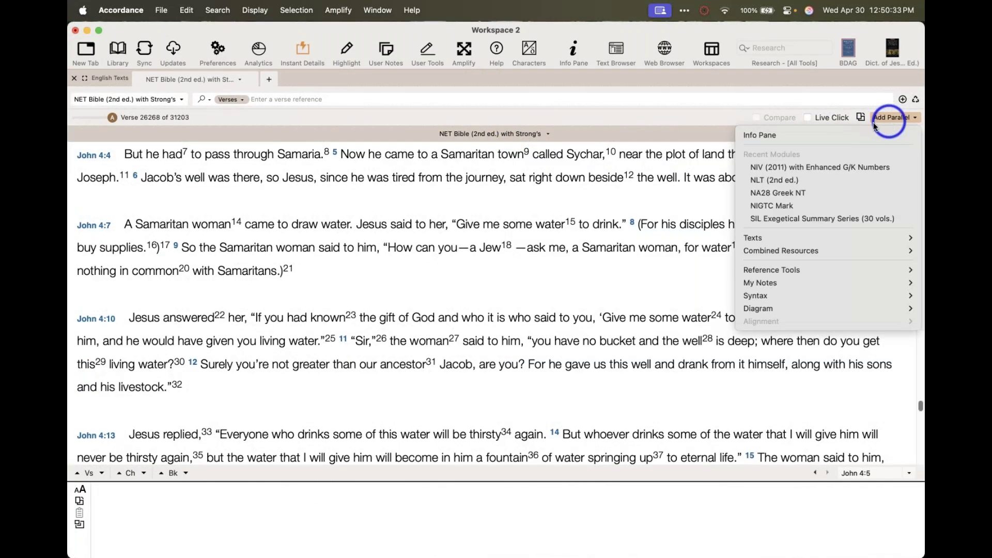
{"action": "left_click", "coordinate": [858, 136]}
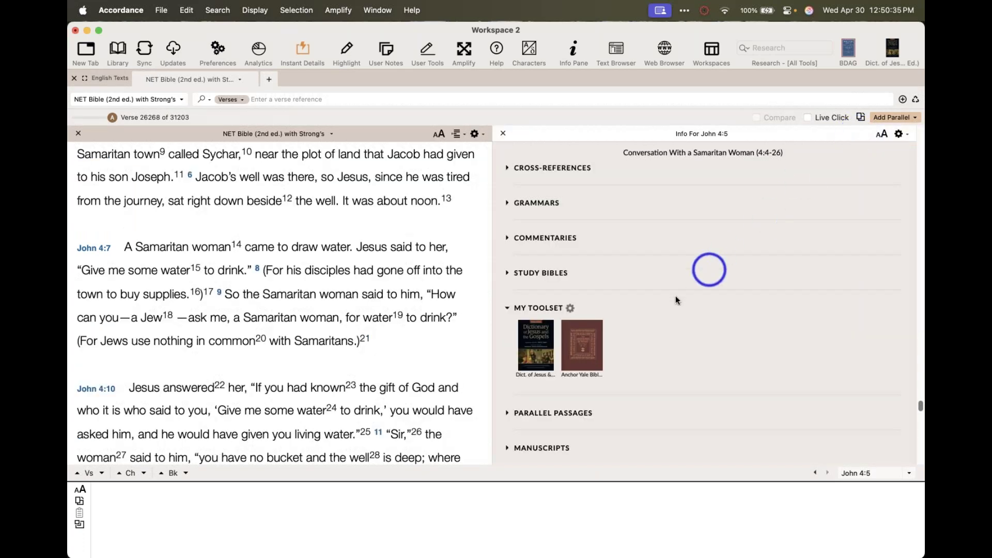
Add Evangelical Dict. of Theology (3d ed.) and New Dict. of Theology to the Info Pane's My Toolset list
{"action": "mouse_move", "coordinate": [589, 331]}
{"action": "left_click", "coordinate": [570, 308]}
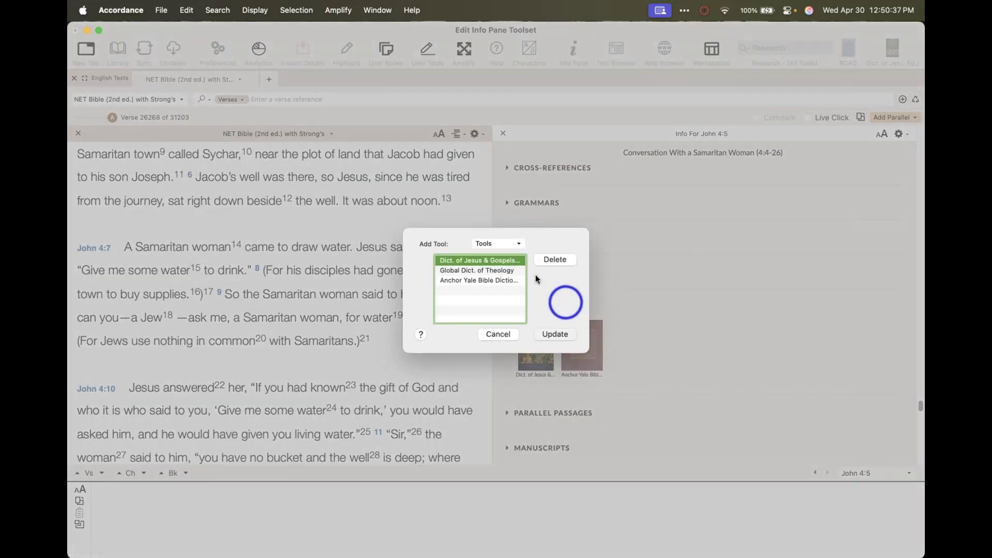
{"action": "left_click", "coordinate": [510, 244]}
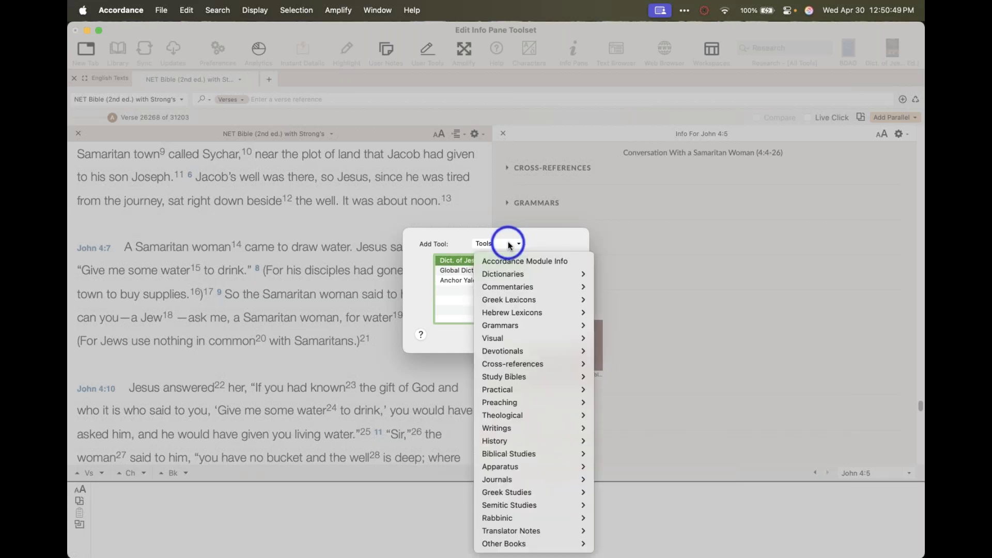
{"action": "mouse_move", "coordinate": [514, 273]}
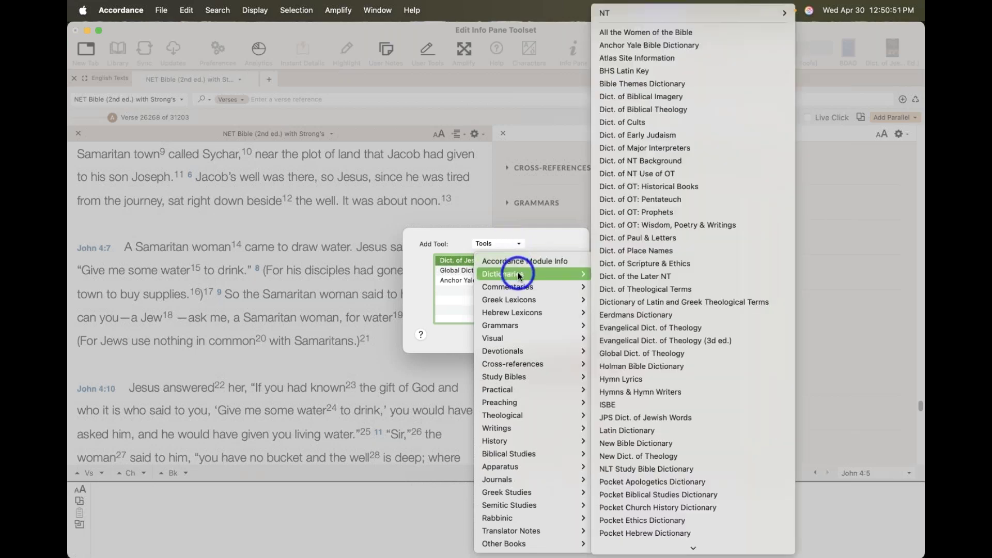
{"action": "left_click", "coordinate": [626, 339]}
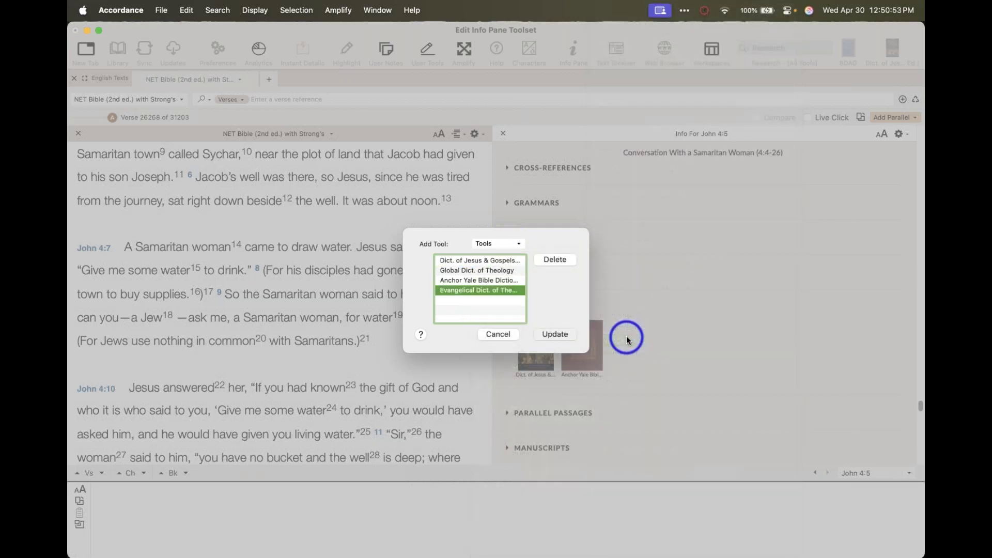
{"action": "left_click", "coordinate": [499, 243]}
{"action": "mouse_move", "coordinate": [523, 272]}
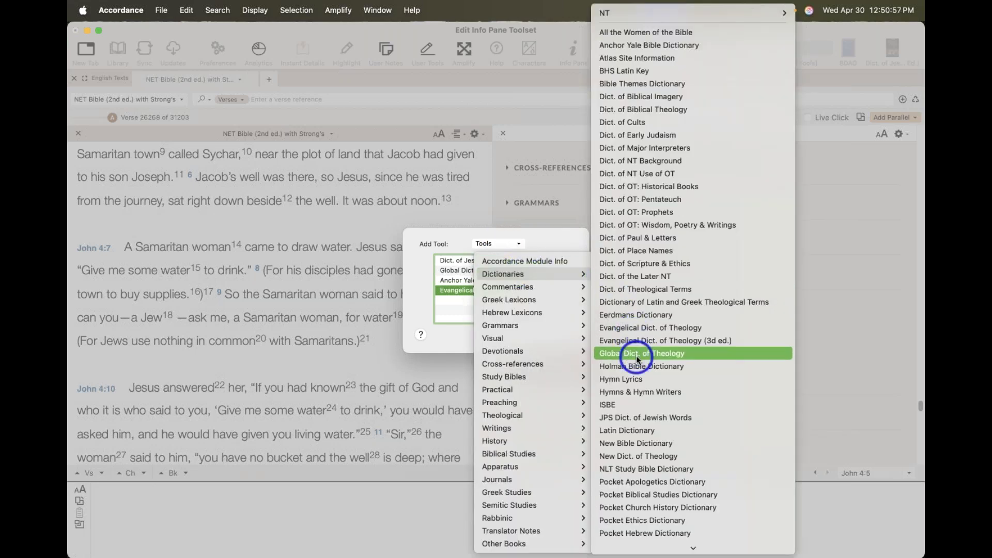
{"action": "scroll", "coordinate": [637, 362], "scroll_direction": "down", "scroll_amount": 3}
{"action": "left_click", "coordinate": [637, 400]}
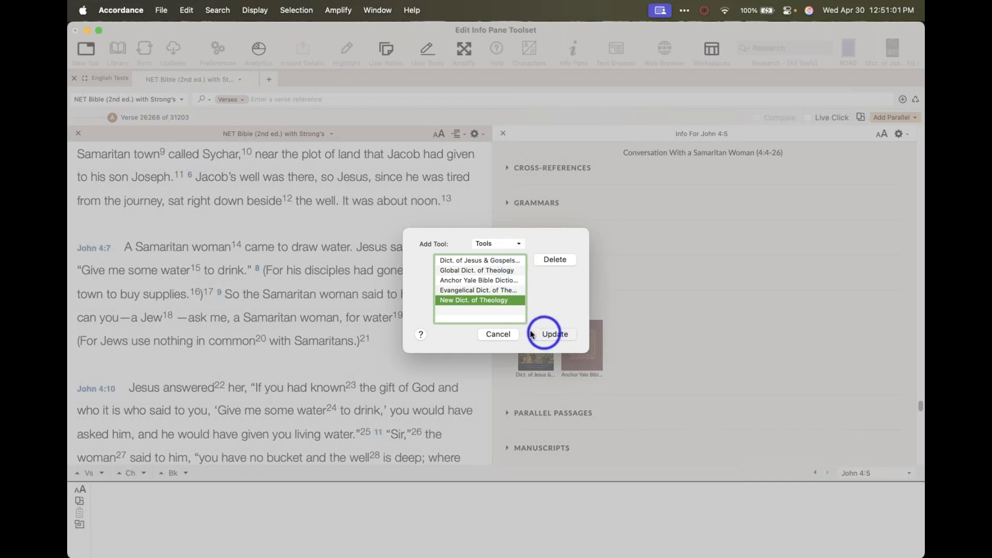
Add the Pocket NT Greek Dictionary to the toolset, update it, and check My Toolset for John 4:6 and 4:7
{"action": "left_click", "coordinate": [513, 241]}
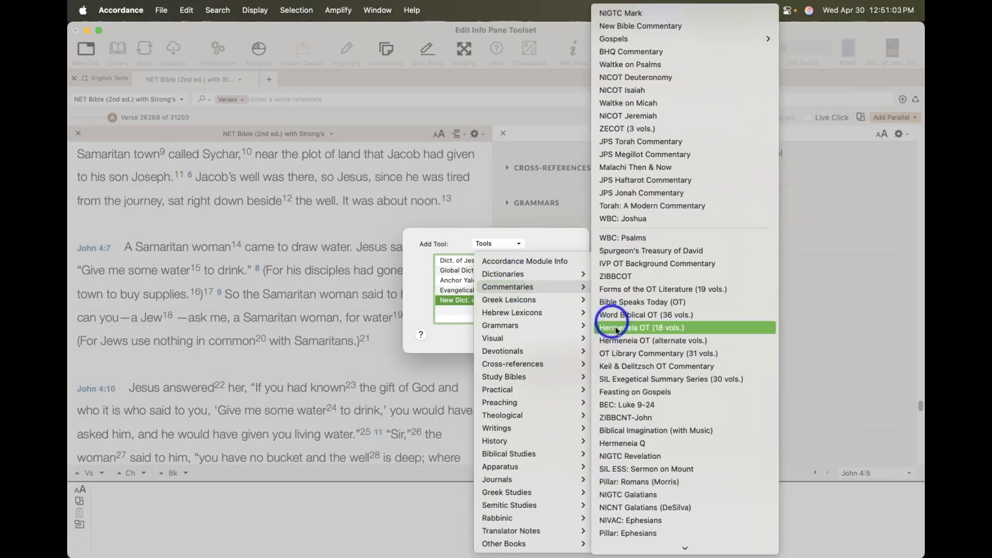
{"action": "mouse_move", "coordinate": [543, 274]}
{"action": "scroll", "coordinate": [632, 380], "scroll_direction": "down", "scroll_amount": 2}
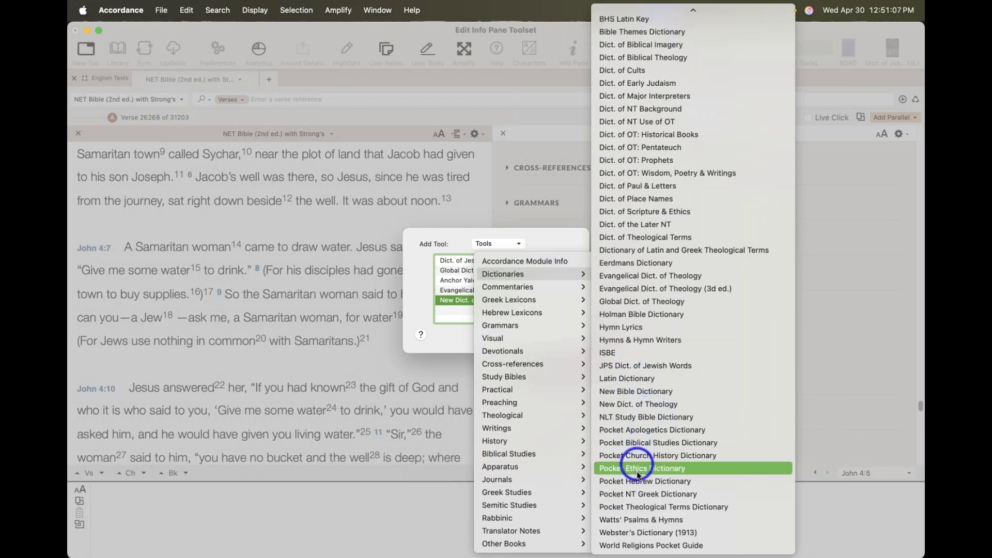
{"action": "key", "text": "Escape"}
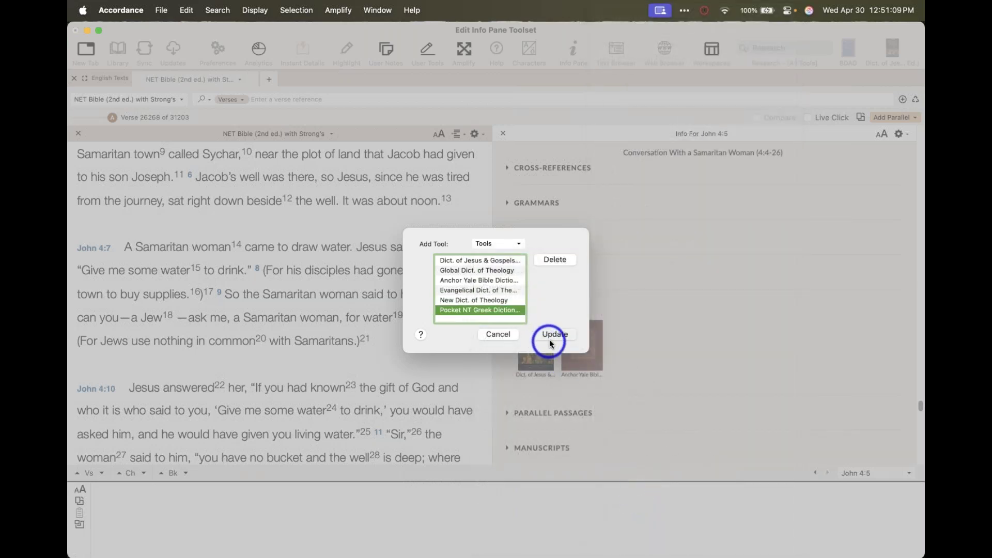
{"action": "left_click", "coordinate": [550, 335]}
{"action": "scroll", "coordinate": [392, 226], "scroll_direction": "down", "scroll_amount": 5}
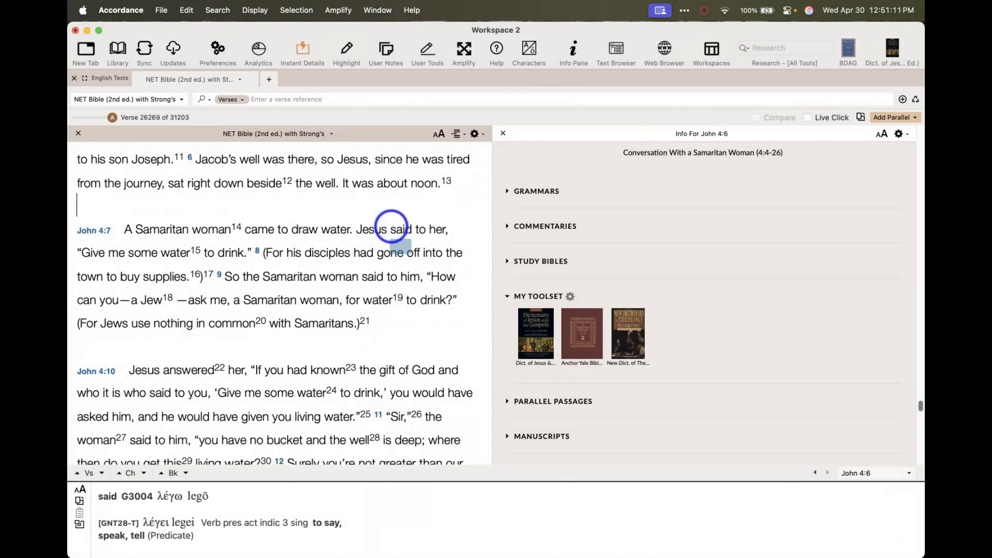
{"action": "scroll", "coordinate": [391, 226], "scroll_direction": "up", "scroll_amount": 1}
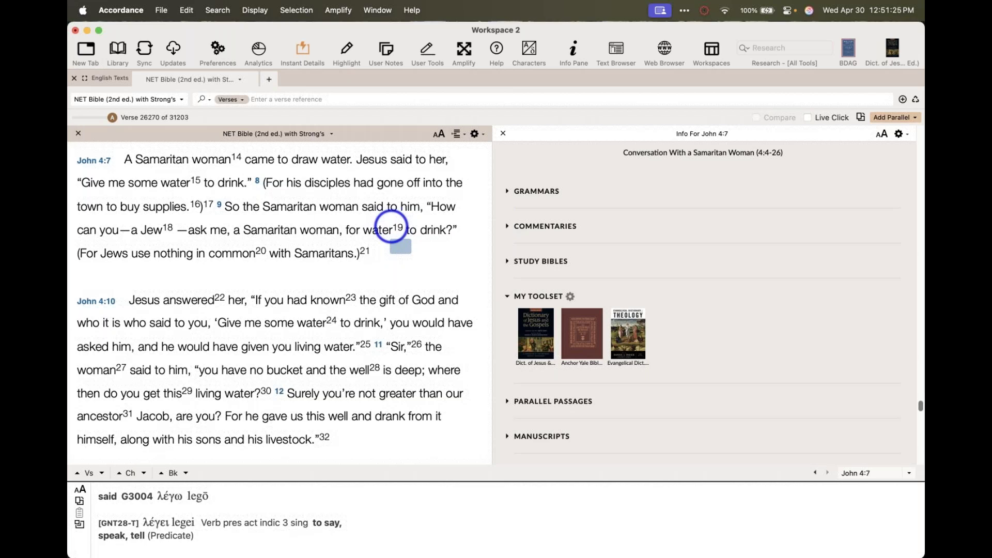
Check the outline in Preview, close the Info Pane in Accordance, and point out Webinars among the help resources
{"action": "key", "text": "super+Tab"}
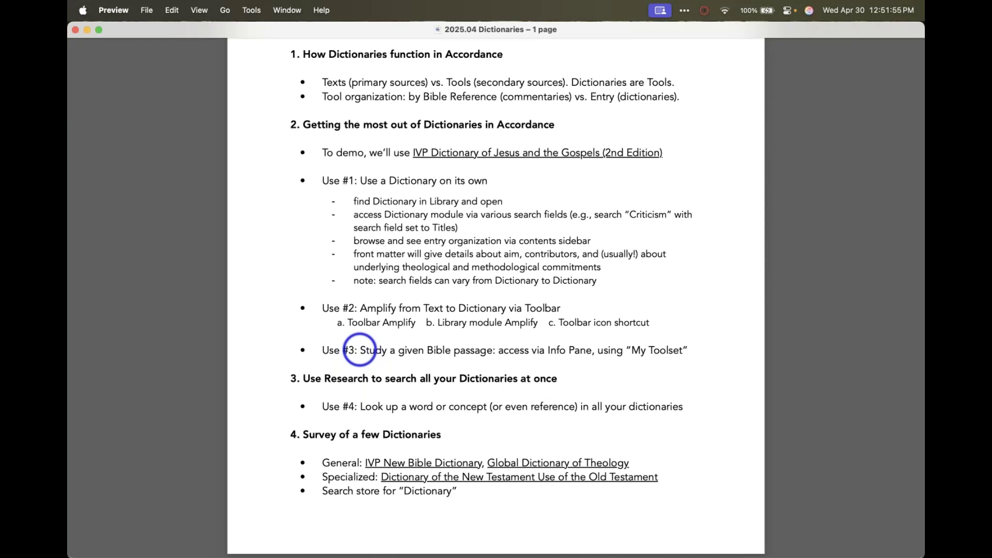
{"action": "key", "text": "super+Tab"}
{"action": "left_click", "coordinate": [503, 134]}
{"action": "left_click", "coordinate": [412, 10]}
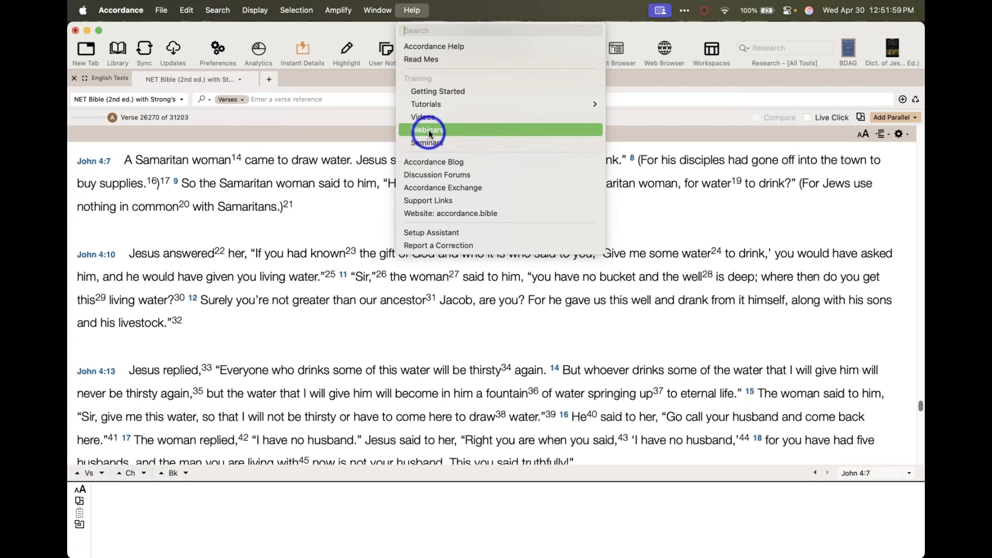
{"action": "left_click", "coordinate": [347, 219]}
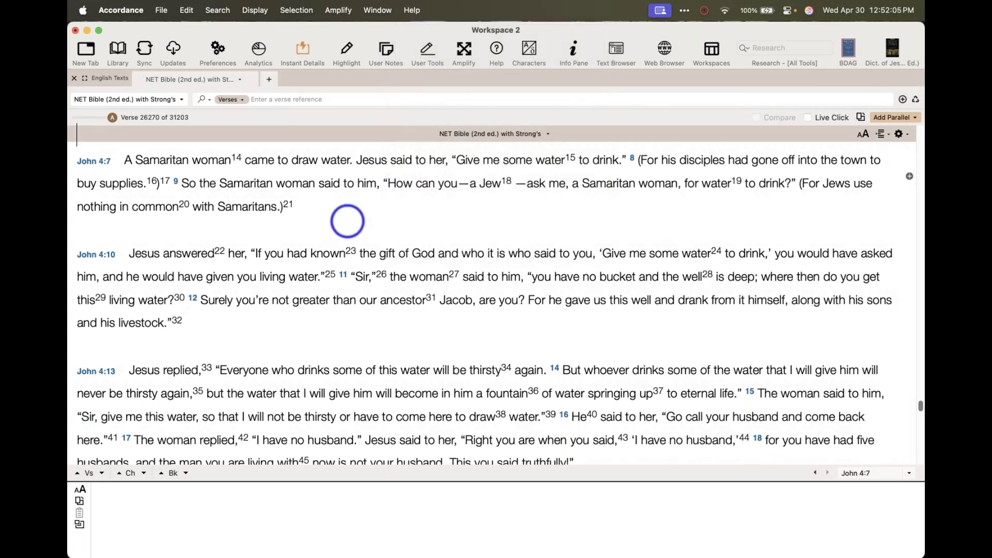
Open a new Research tab beside the NET Bible text
{"action": "left_click", "coordinate": [270, 81]}
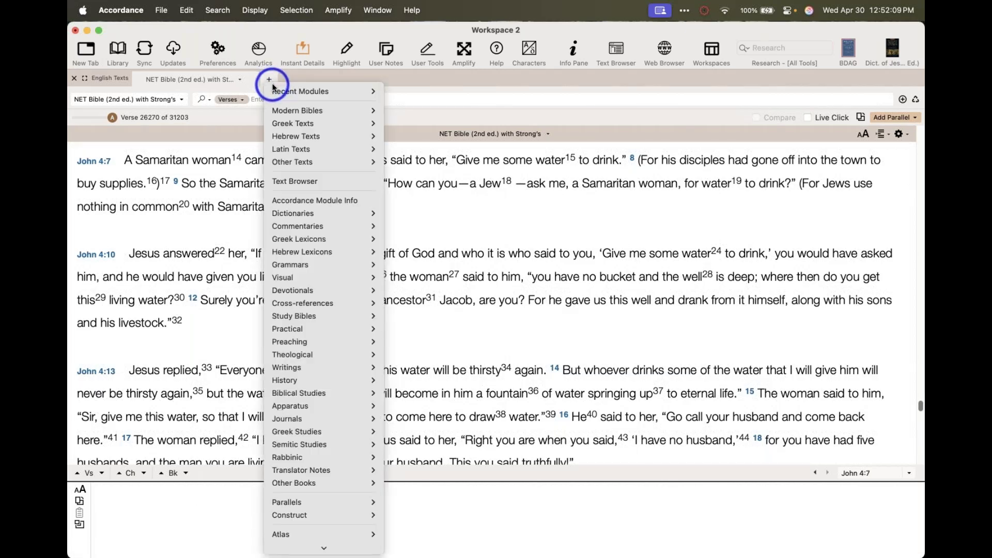
{"action": "left_click", "coordinate": [162, 9]}
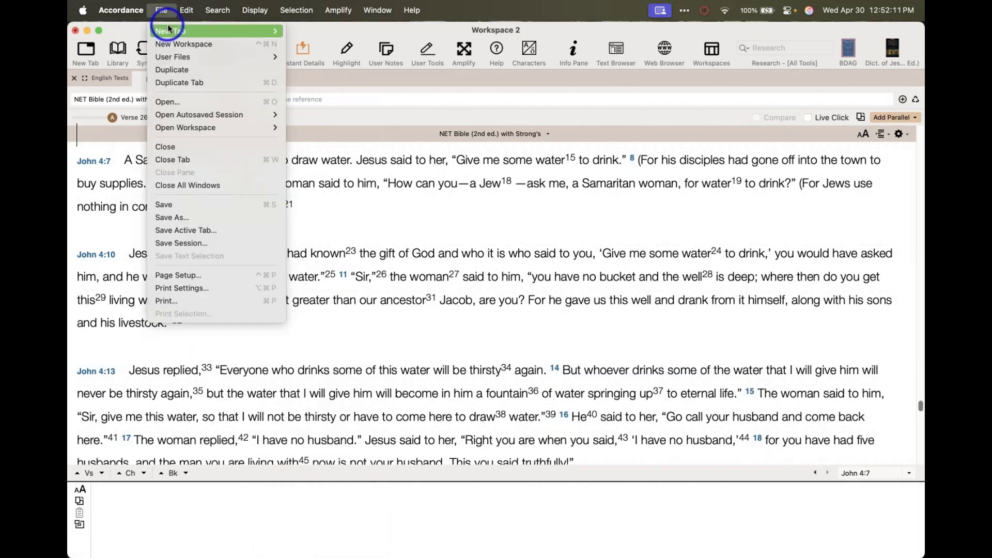
{"action": "mouse_move", "coordinate": [217, 31]}
{"action": "mouse_move", "coordinate": [337, 230]}
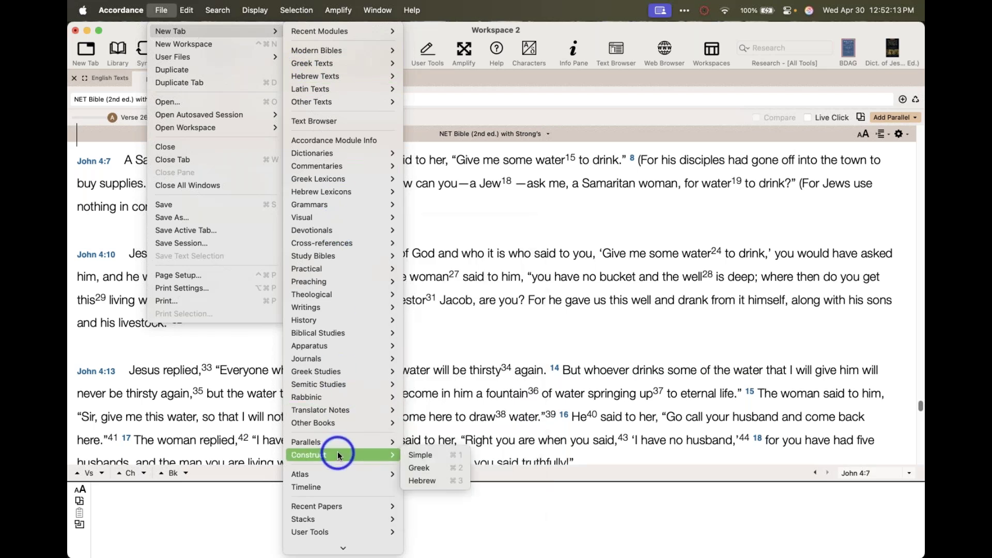
{"action": "scroll", "coordinate": [337, 465], "scroll_direction": "down", "scroll_amount": 2}
{"action": "left_click", "coordinate": [333, 531]}
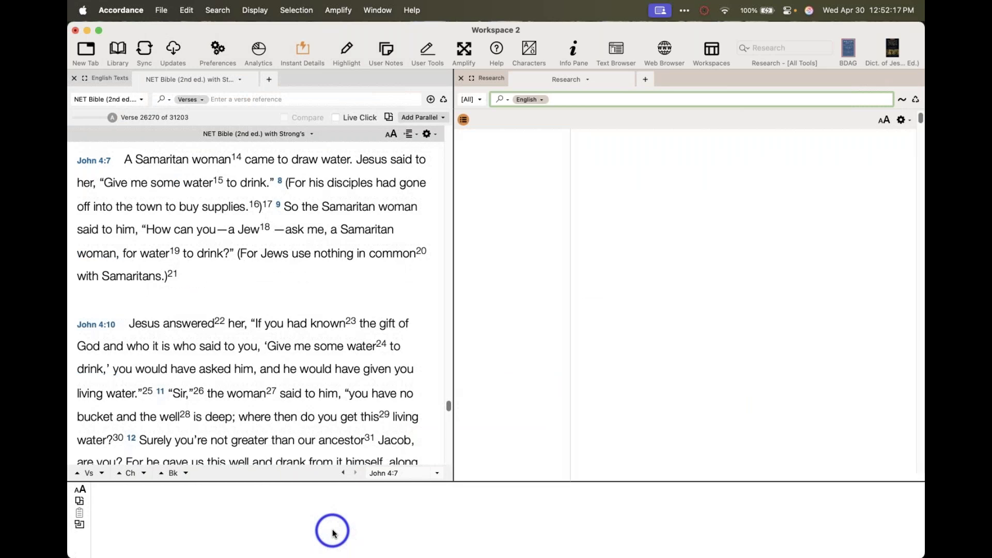
Run an English search for "Christ" in the Research tab with the scope set to [Dictionaries]
{"action": "type", "text": "Christ"}
{"action": "left_click", "coordinate": [529, 108]}
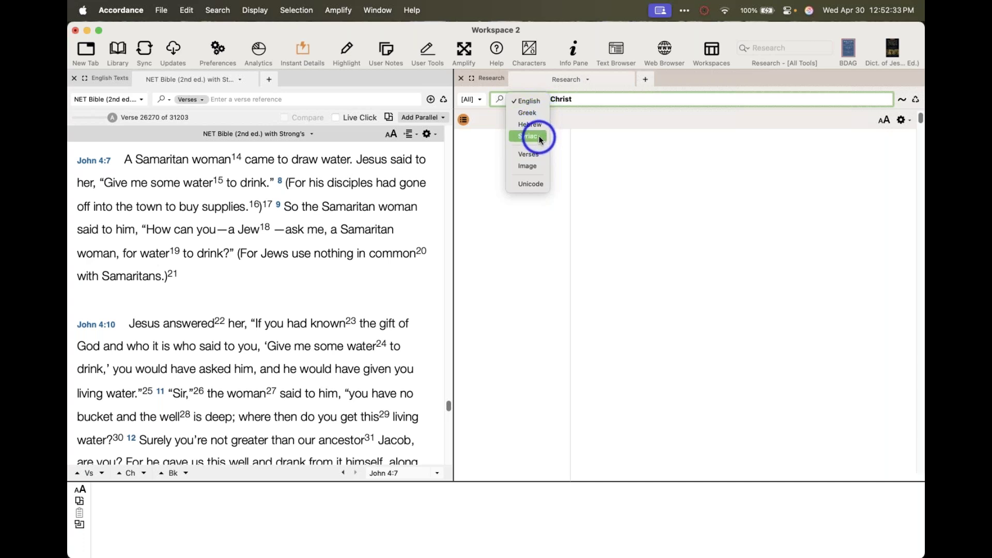
{"action": "left_click", "coordinate": [566, 99]}
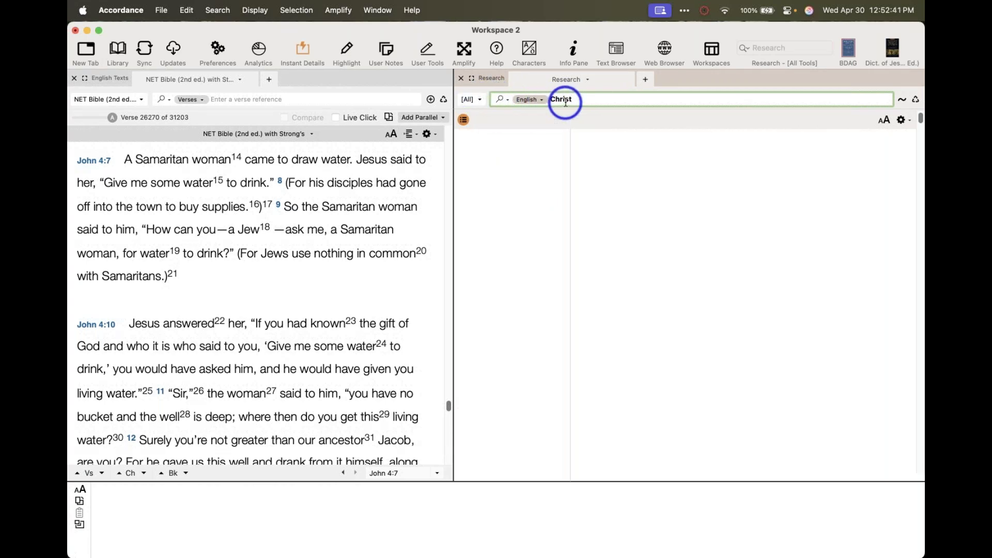
{"action": "left_click", "coordinate": [476, 99]}
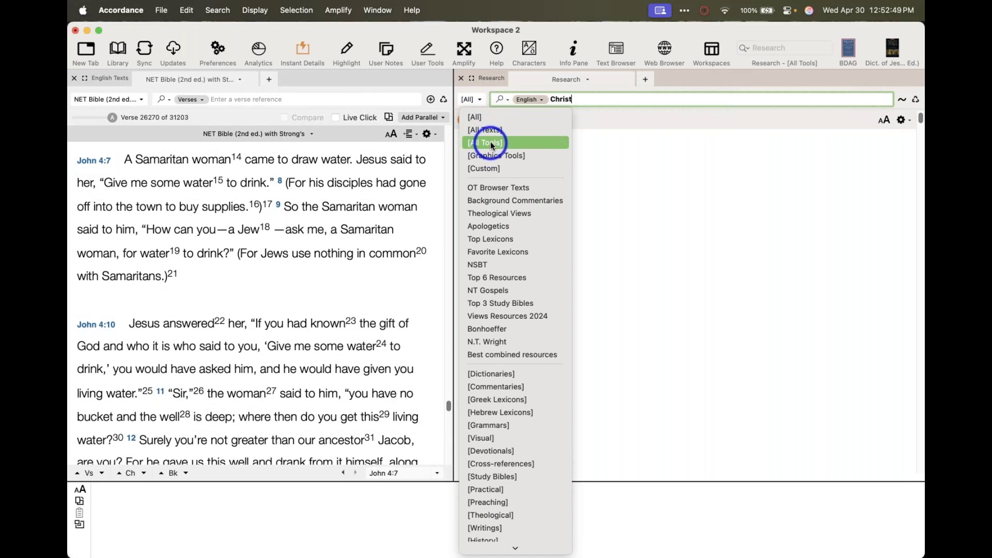
{"action": "scroll", "coordinate": [519, 303], "scroll_direction": "down", "scroll_amount": 3}
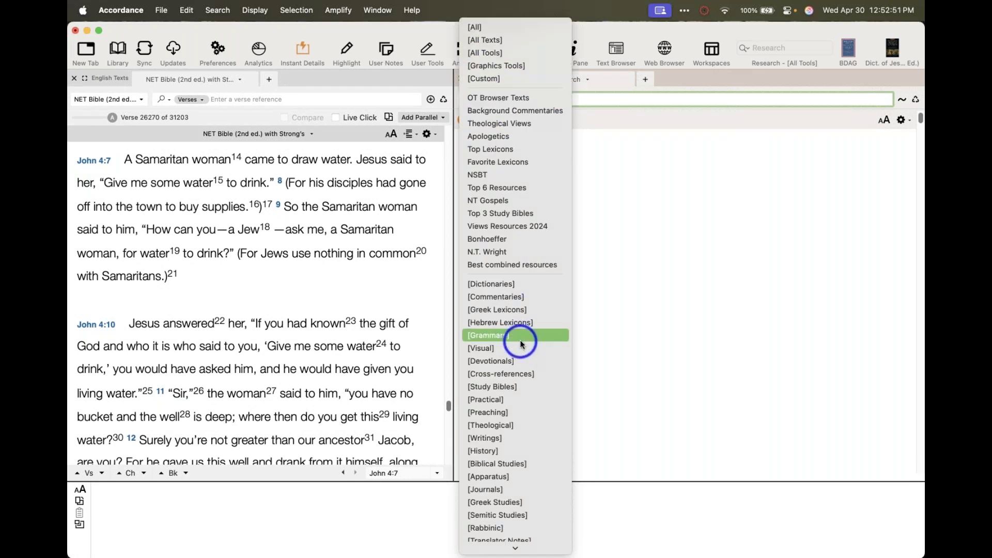
{"action": "left_click", "coordinate": [497, 276]}
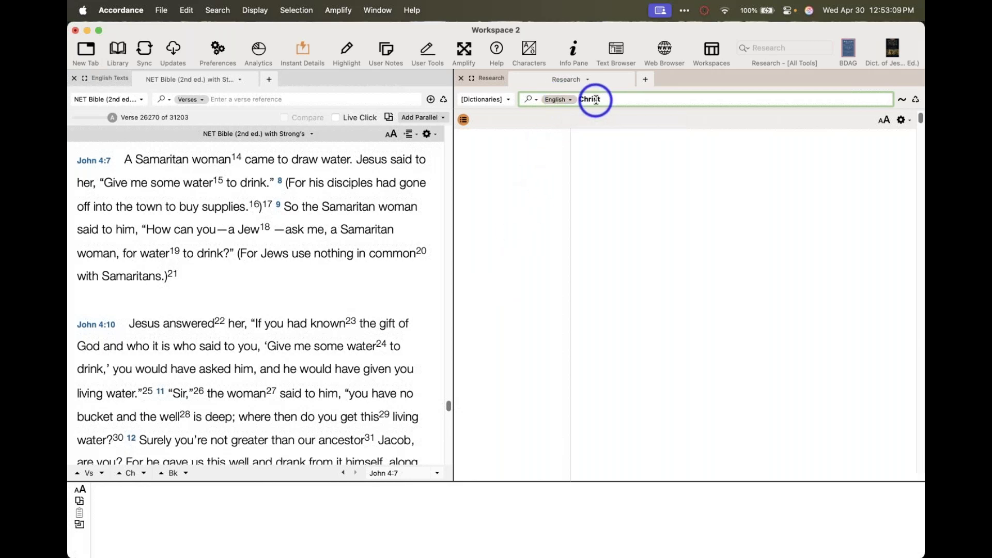
{"action": "key", "text": "Return"}
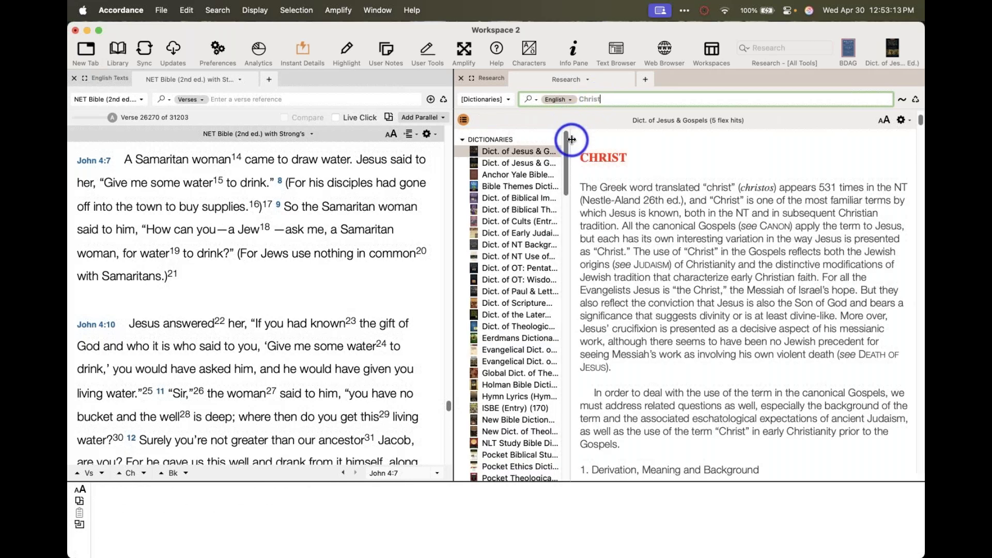
Widen the results list and view the "Christ" hits in Anchor Yale Bible Dictionary, Bible Themes Dictionary and Dict. of Biblical Imagery
{"action": "left_click_drag", "start_coordinate": [569, 135], "coordinate": [650, 137]}
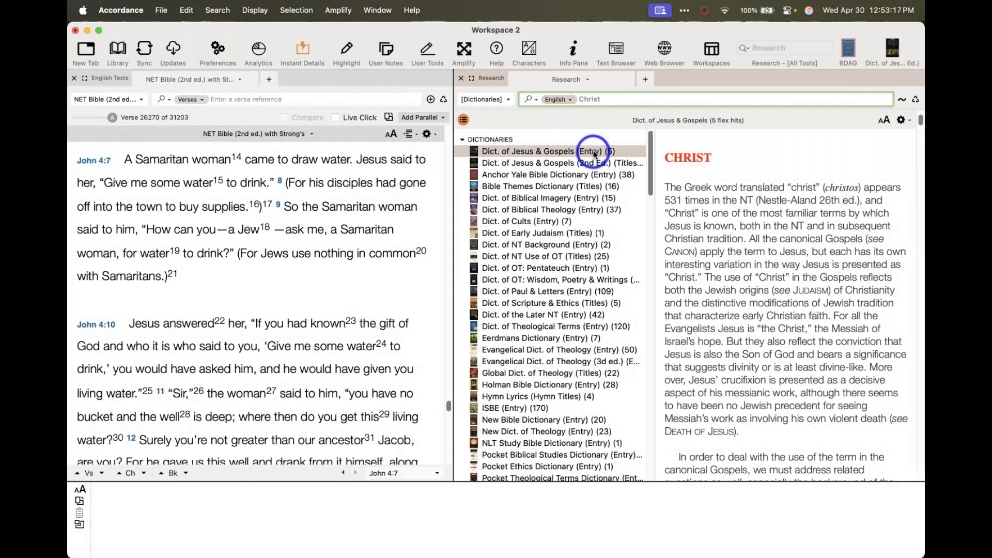
{"action": "left_click", "coordinate": [576, 175]}
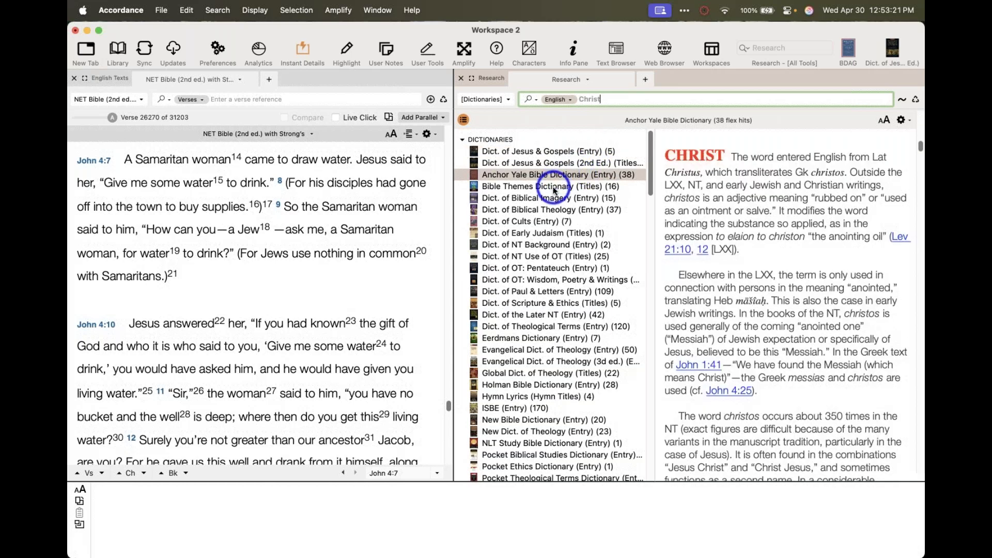
{"action": "left_click", "coordinate": [555, 187]}
{"action": "left_click", "coordinate": [549, 199]}
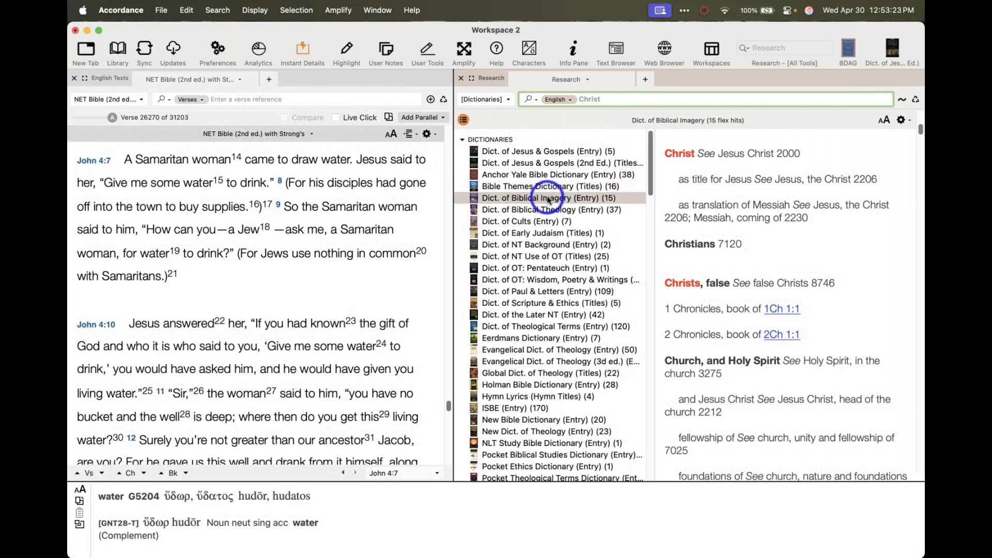
Open the hits from Dict. of Biblical Theology, Cults, Early Judaism and NT Background in their own tabs, and close that Dictionaries zone
{"action": "double_click", "coordinate": [544, 210]}
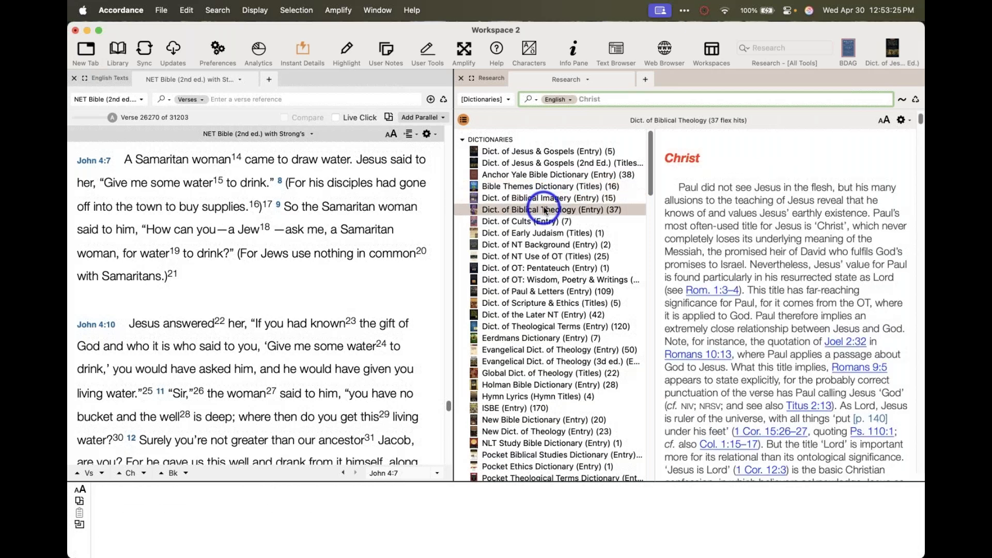
{"action": "left_click", "coordinate": [539, 222]}
{"action": "double_click", "coordinate": [539, 222]}
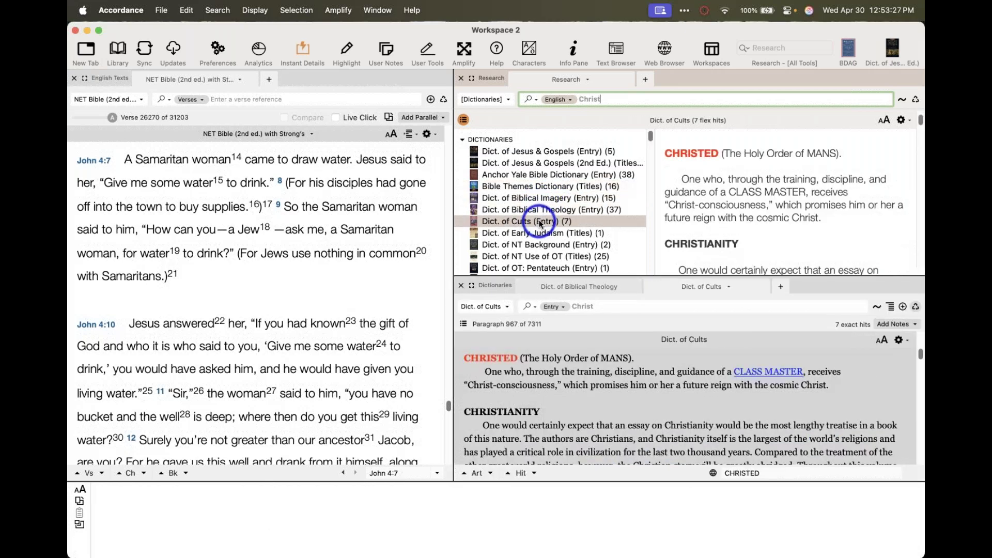
{"action": "double_click", "coordinate": [536, 235]}
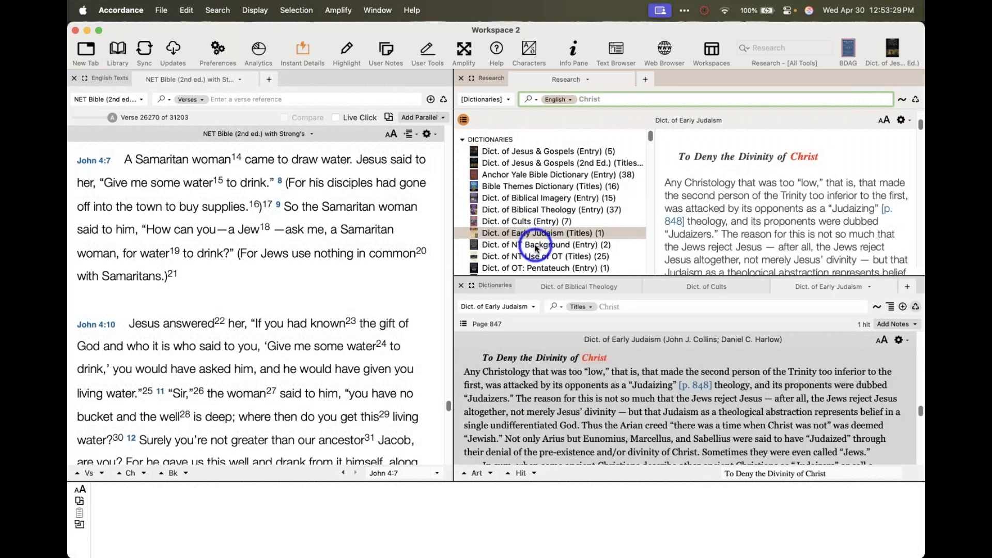
{"action": "double_click", "coordinate": [540, 245]}
{"action": "left_click", "coordinate": [461, 286]}
View the "Christ" hits in Dict. of NT Background, NT Use of OT, OT: Pentateuch and OT: Wisdom, Poetry & Writings
{"action": "scroll", "coordinate": [669, 265], "scroll_direction": "down", "scroll_amount": 3}
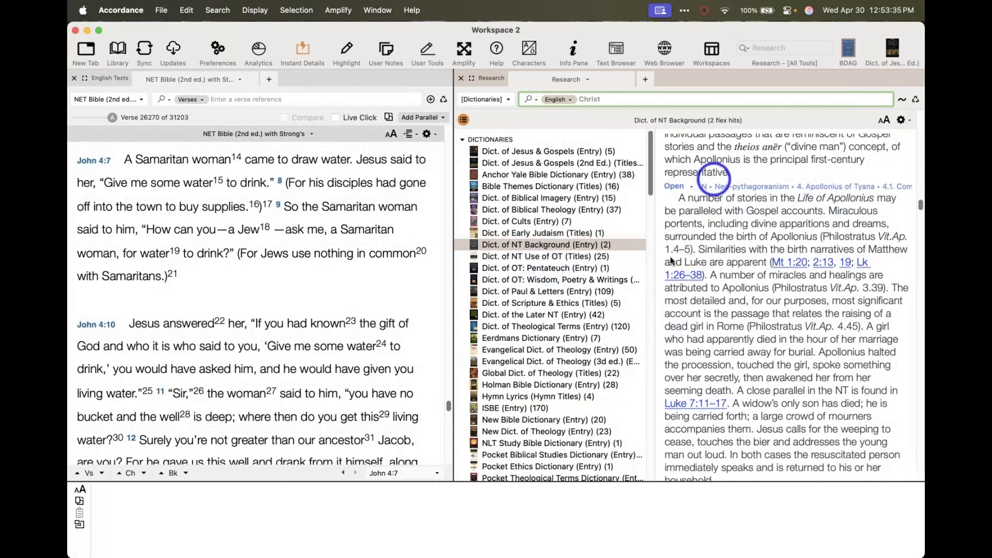
{"action": "left_click", "coordinate": [550, 257]}
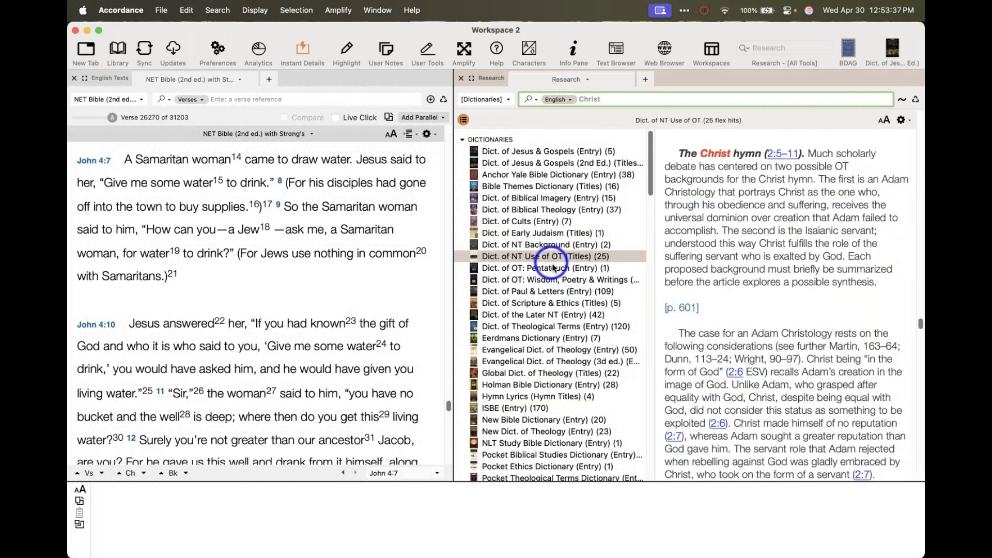
{"action": "left_click", "coordinate": [552, 267]}
{"action": "left_click", "coordinate": [552, 281]}
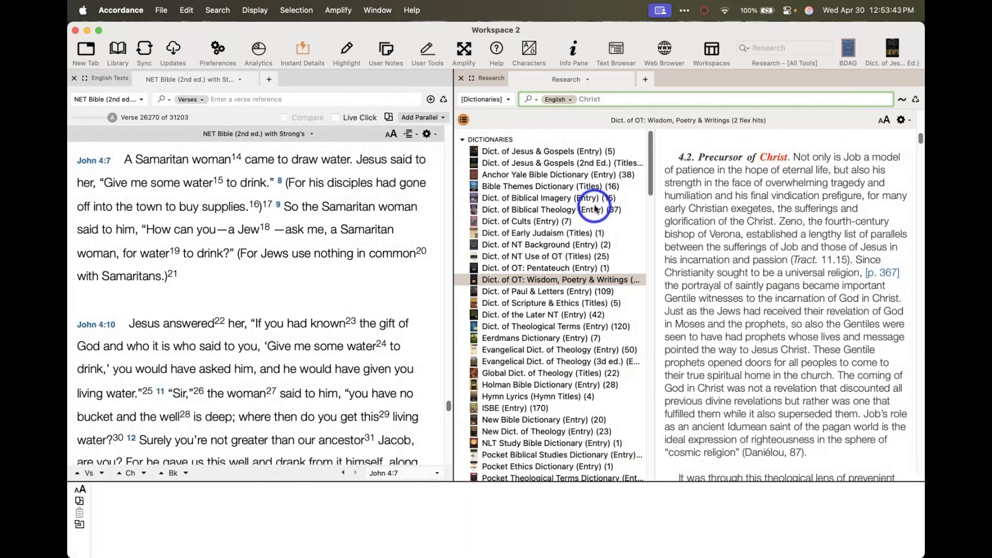
Open the CHRIST article from the Dict. of Paul & Letters results in its own tab and look through the other dictionaries listed
{"action": "left_click", "coordinate": [558, 291]}
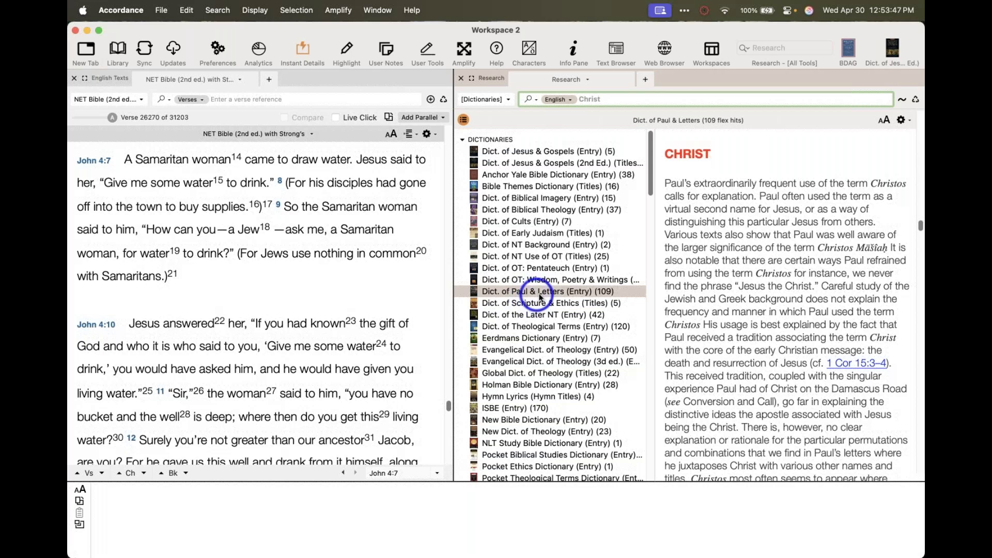
{"action": "mouse_move", "coordinate": [674, 143]}
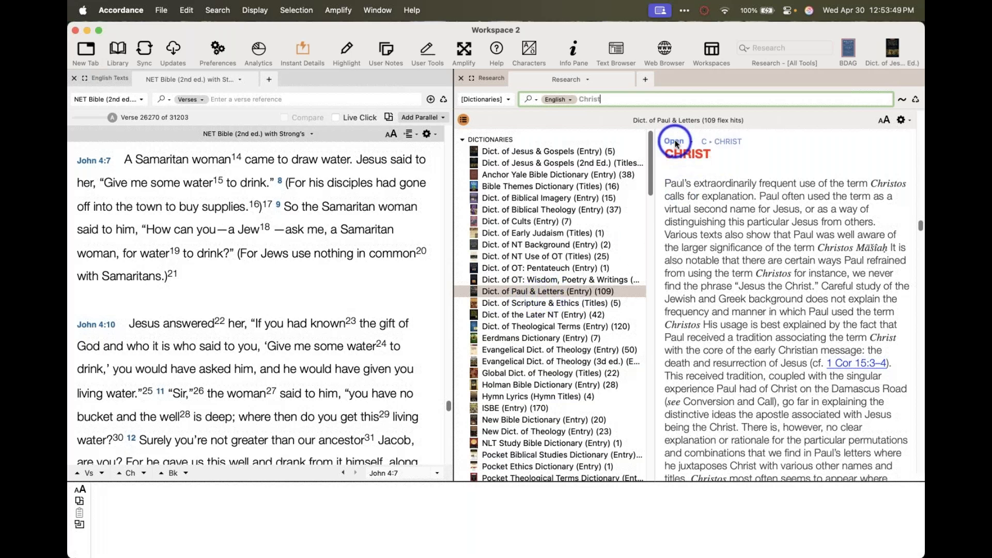
{"action": "left_click", "coordinate": [674, 142]}
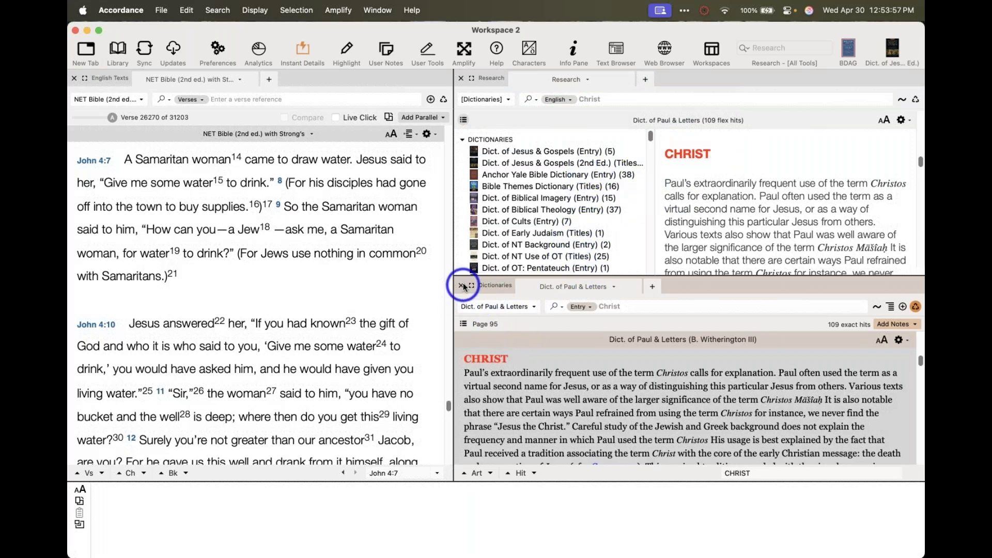
{"action": "scroll", "coordinate": [587, 210], "scroll_direction": "down", "scroll_amount": 2}
{"action": "scroll", "coordinate": [588, 209], "scroll_direction": "down", "scroll_amount": 2}
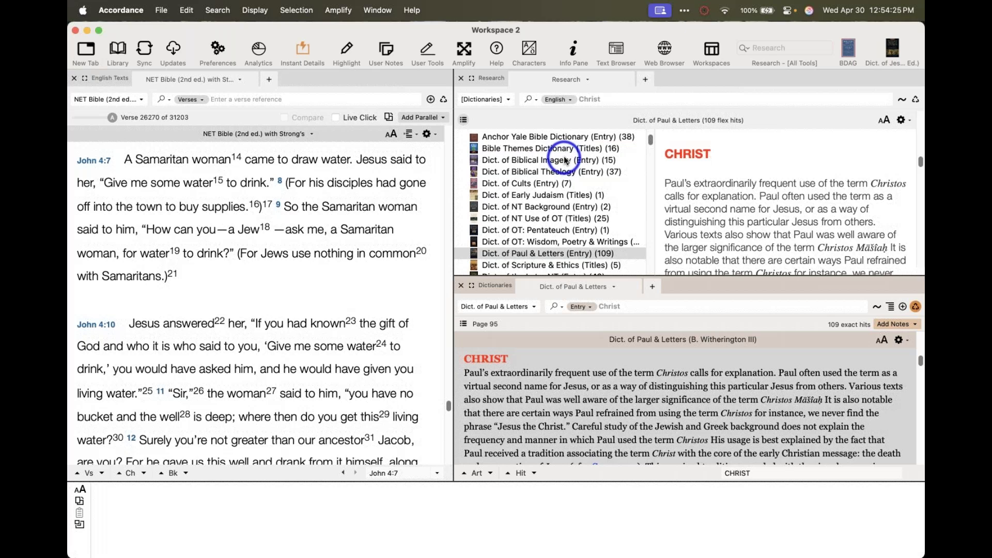
Review the research scopes and new-tab options, and close the Research and Dictionaries zones beside the NET Bible text
{"action": "left_click", "coordinate": [497, 99]}
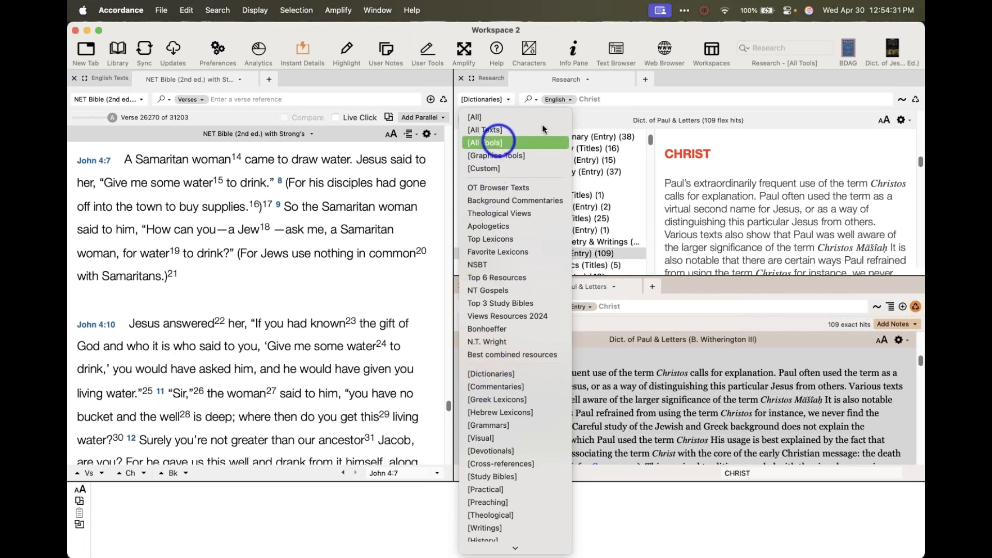
{"action": "left_click", "coordinate": [466, 74]}
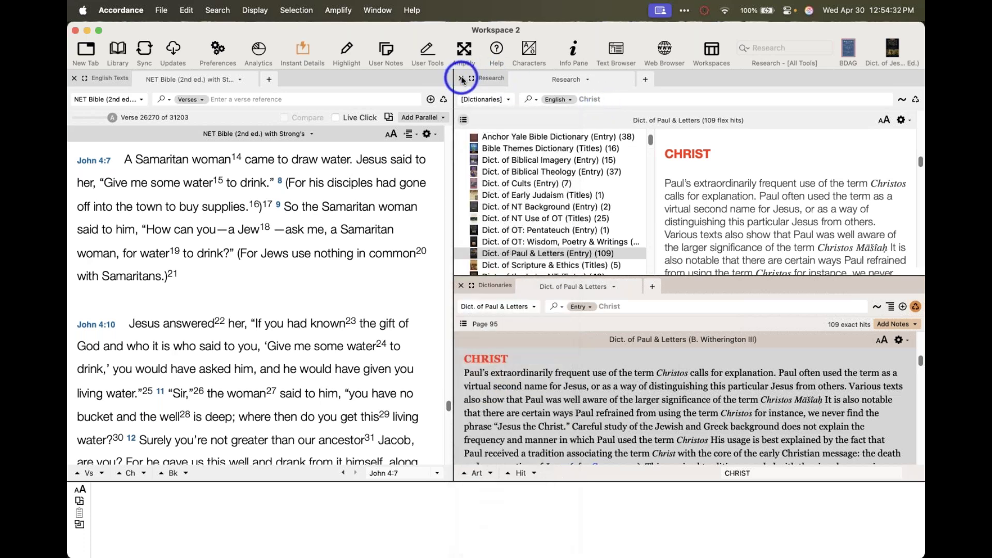
{"action": "left_click", "coordinate": [161, 10]}
{"action": "mouse_move", "coordinate": [172, 28]}
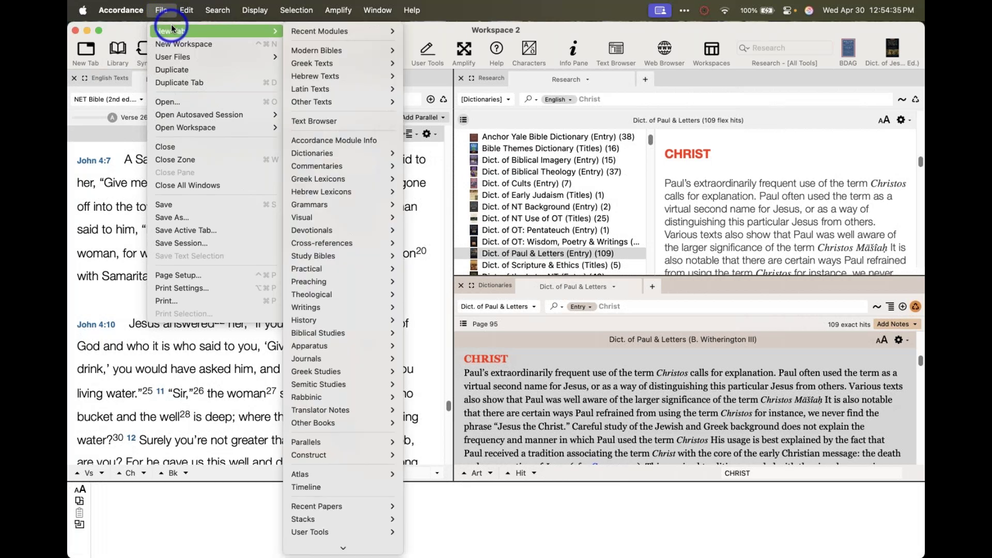
{"action": "left_click", "coordinate": [584, 31]}
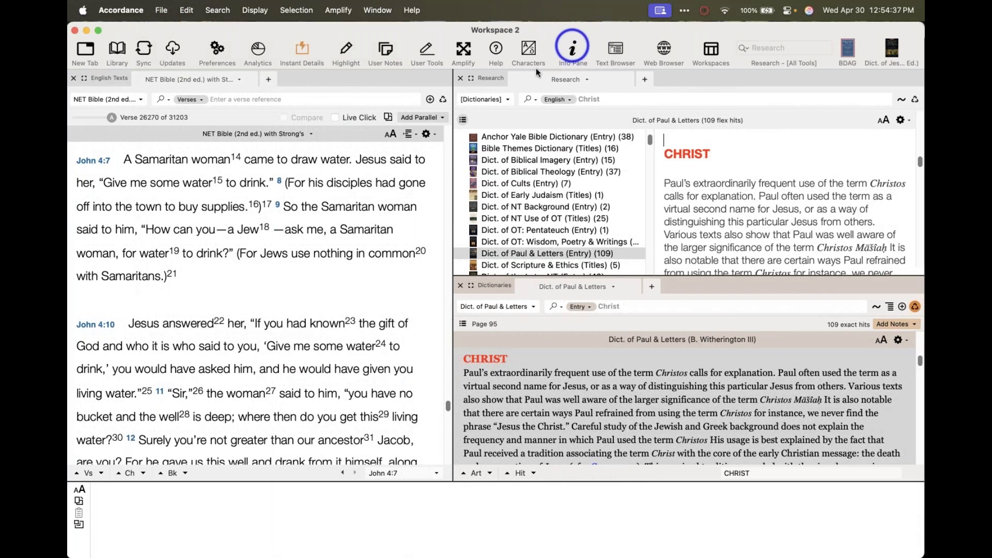
{"action": "left_click", "coordinate": [460, 78]}
{"action": "left_click", "coordinate": [461, 76]}
Point out the Research item among the toolbar customisation options and finish customising without adding anything
{"action": "left_click", "coordinate": [764, 44]}
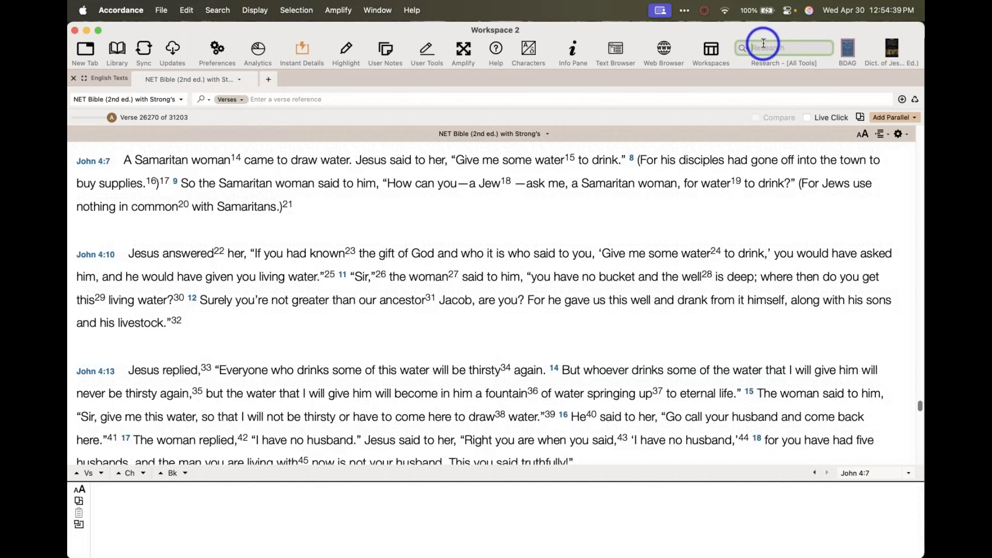
{"action": "right_click", "coordinate": [731, 37]}
{"action": "left_click", "coordinate": [744, 84]}
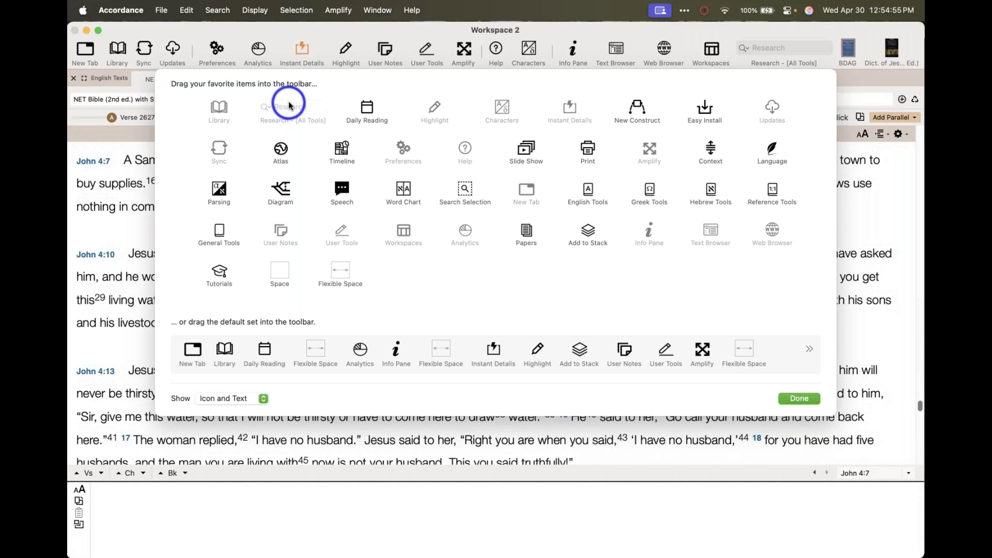
{"action": "left_click_drag", "start_coordinate": [298, 105], "coordinate": [321, 97]}
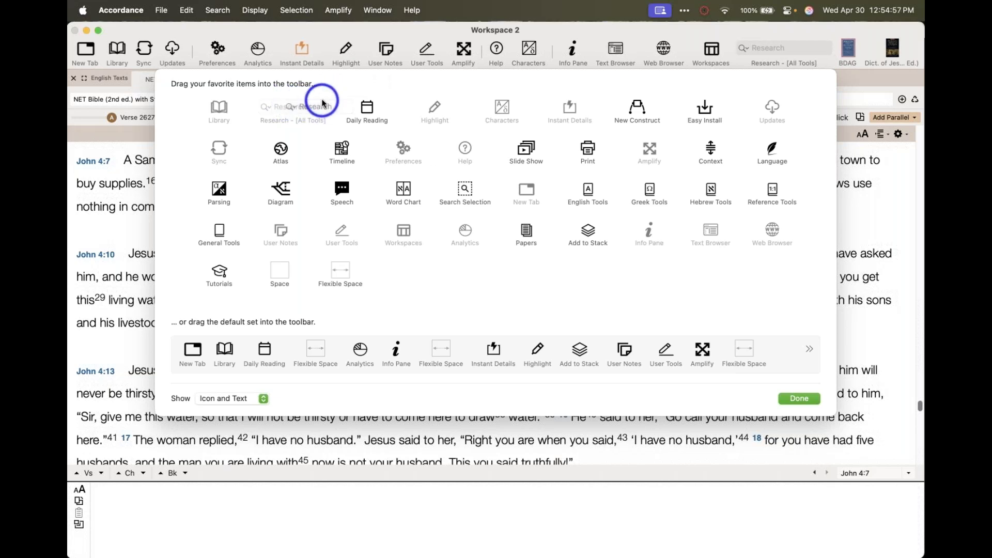
{"action": "left_click", "coordinate": [803, 398]}
Search for "Christ" from the toolbar's Research field with its scope set to [Dictionaries]
{"action": "left_click", "coordinate": [773, 45]}
{"action": "type", "text": "CHrist"}
{"action": "key", "text": "Left"}
{"action": "key", "text": "Left"}
{"action": "key", "text": "Left"}
{"action": "key", "text": "Left"}
{"action": "key", "text": "BackSpace"}
{"action": "type", "text": "h"}
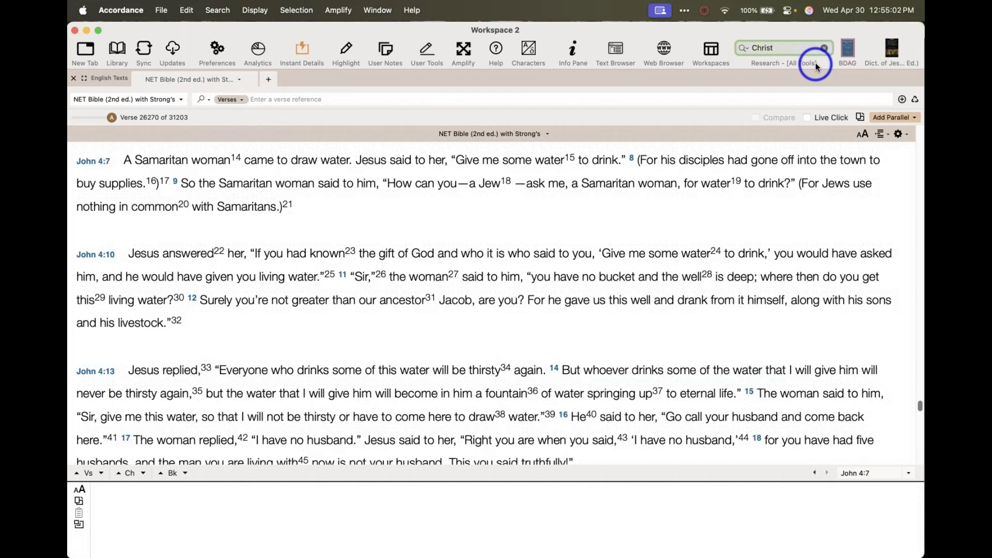
{"action": "left_click", "coordinate": [744, 49]}
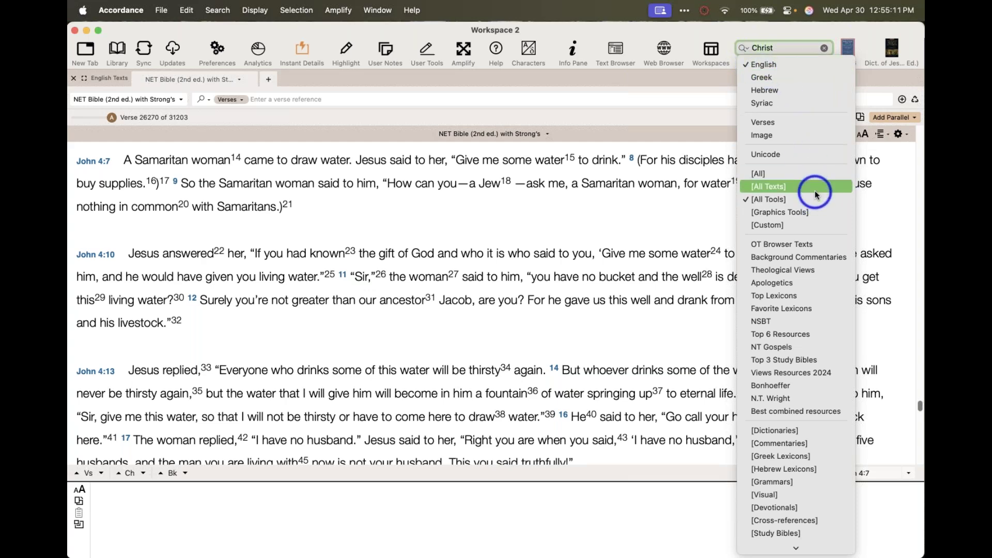
{"action": "left_click", "coordinate": [820, 432]}
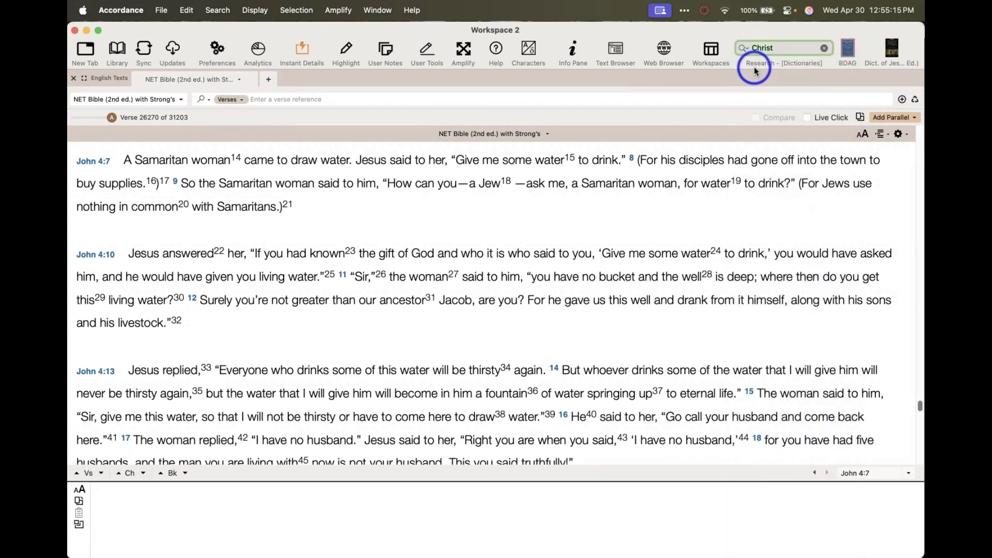
{"action": "key", "text": "Return"}
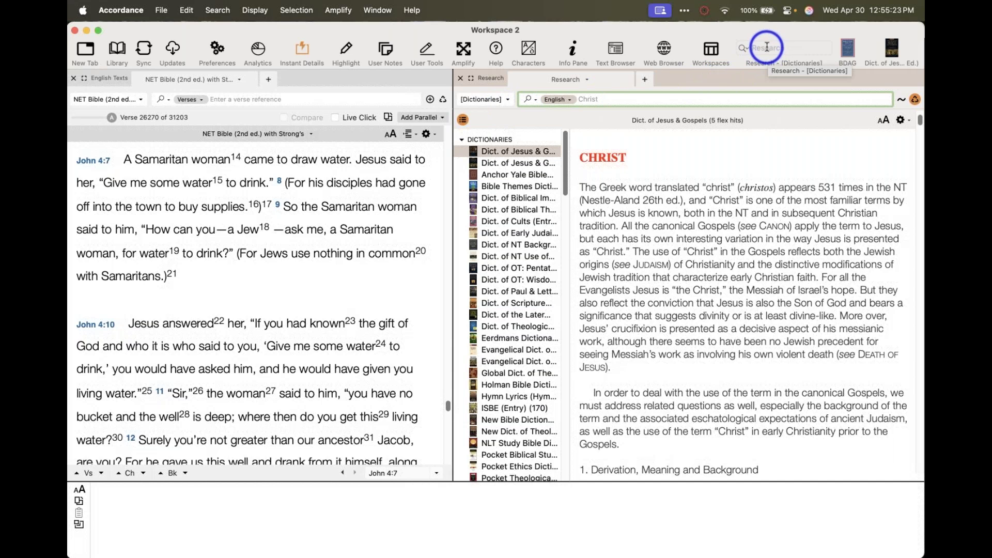
Look over the new-tab options, point out Webinars among the help resources, and switch to the Dictionaries outline in Preview
{"action": "left_click", "coordinate": [163, 11]}
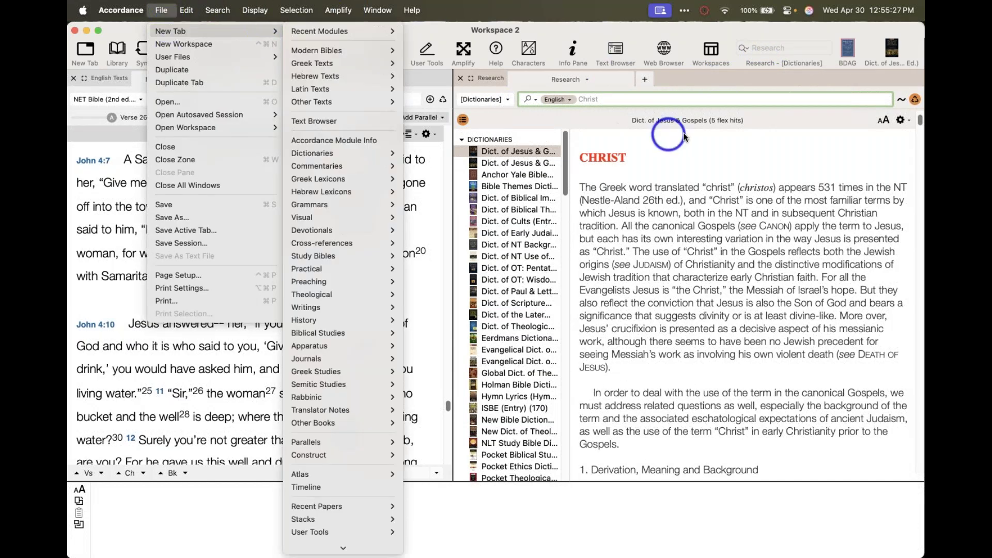
{"action": "left_click", "coordinate": [708, 136]}
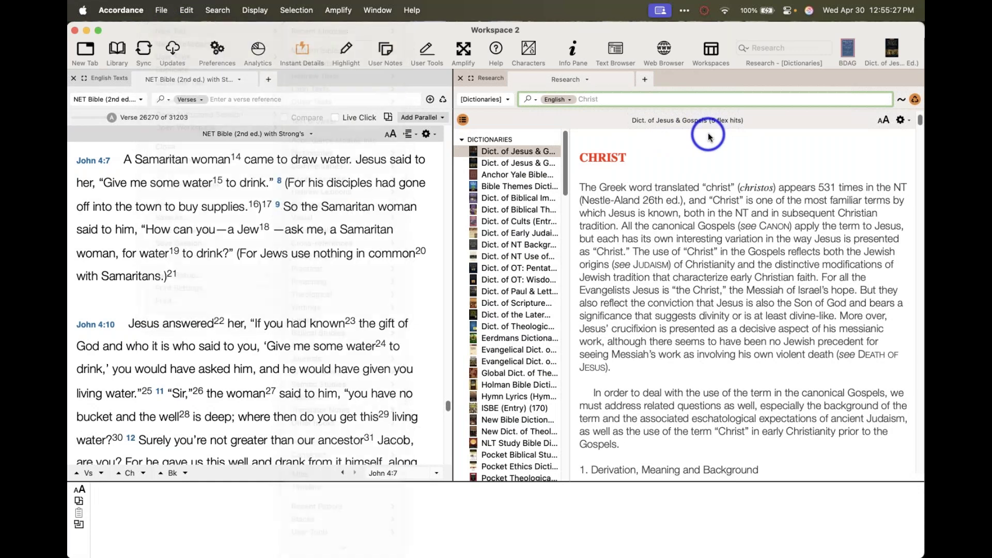
{"action": "left_click", "coordinate": [411, 11]}
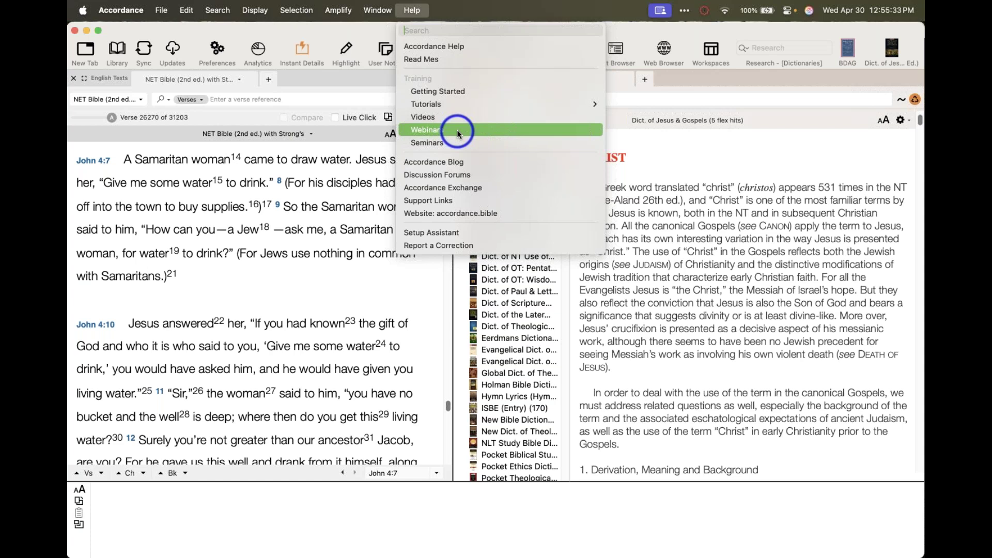
{"action": "left_click", "coordinate": [678, 155]}
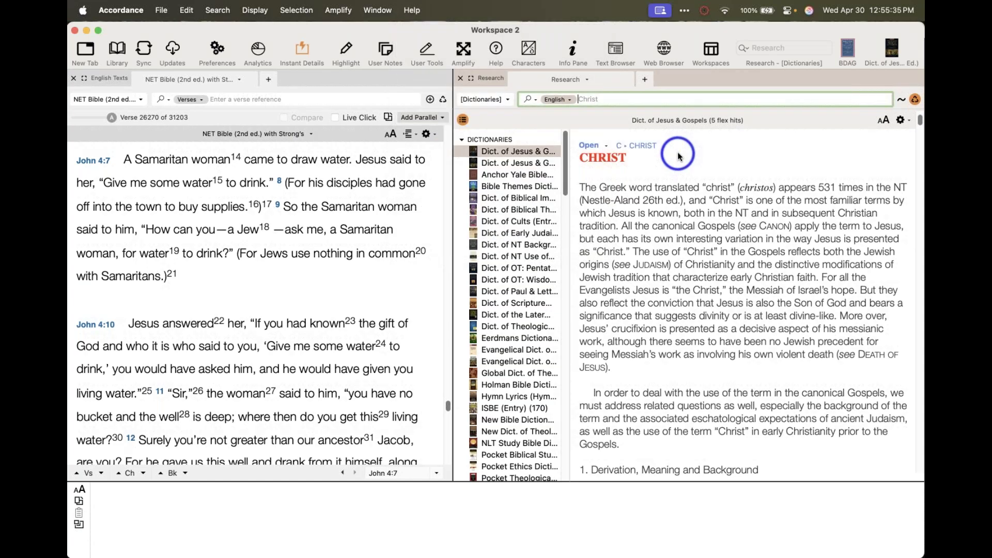
{"action": "key", "text": "super+Tab"}
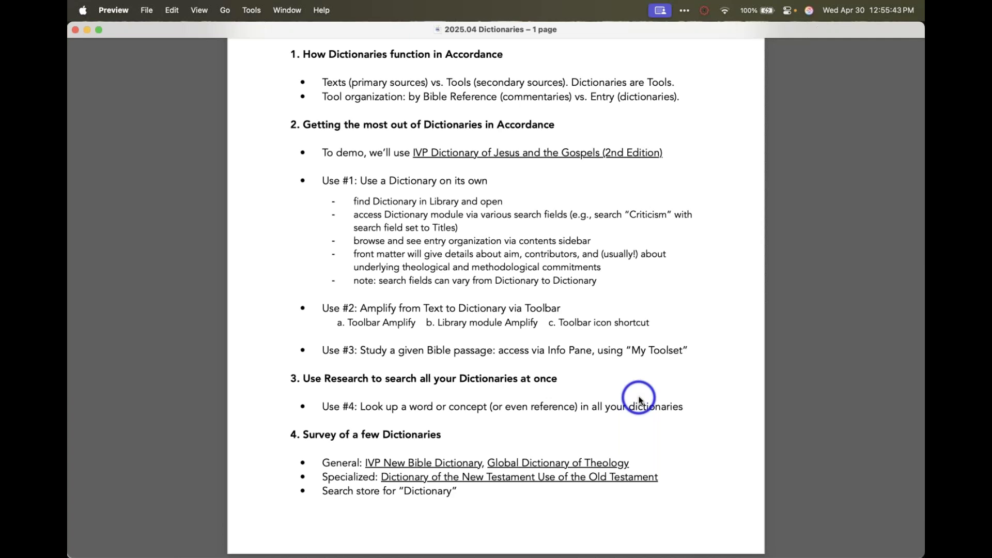
Switch to Accordance, show the Hymn Lyrics research results and widen the dictionaries list, then return to the Preview outline
{"action": "key", "text": "super+Tab"}
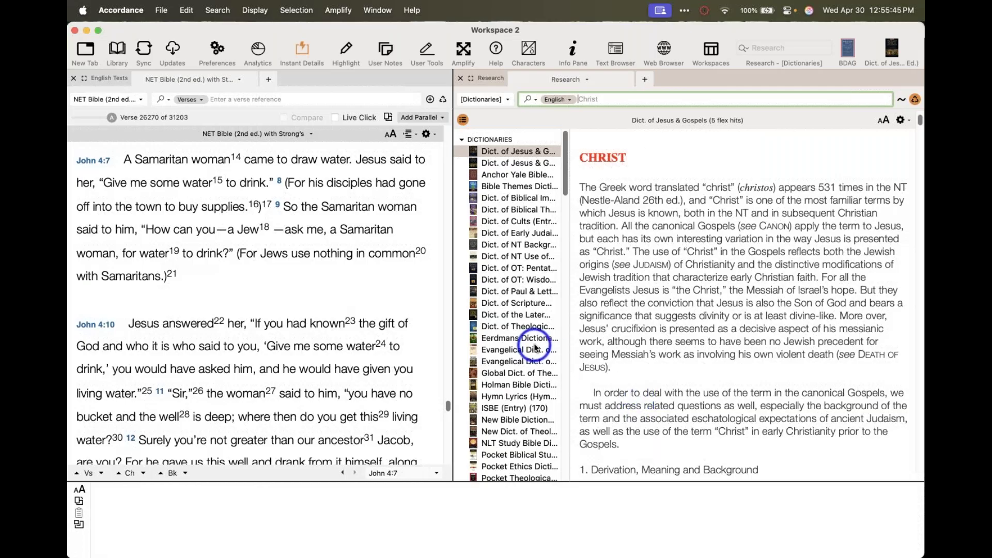
{"action": "left_click", "coordinate": [509, 396]}
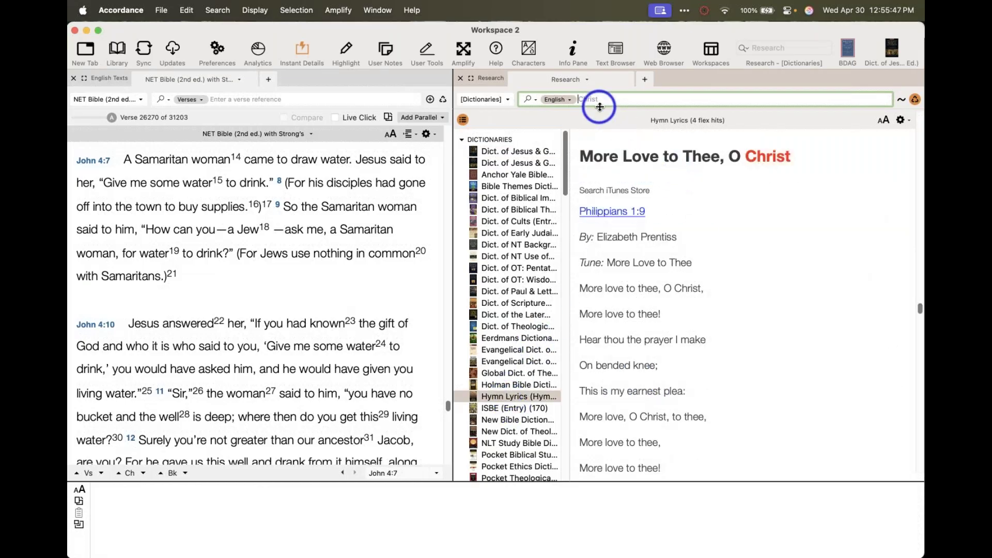
{"action": "left_click_drag", "start_coordinate": [565, 211], "coordinate": [607, 211]}
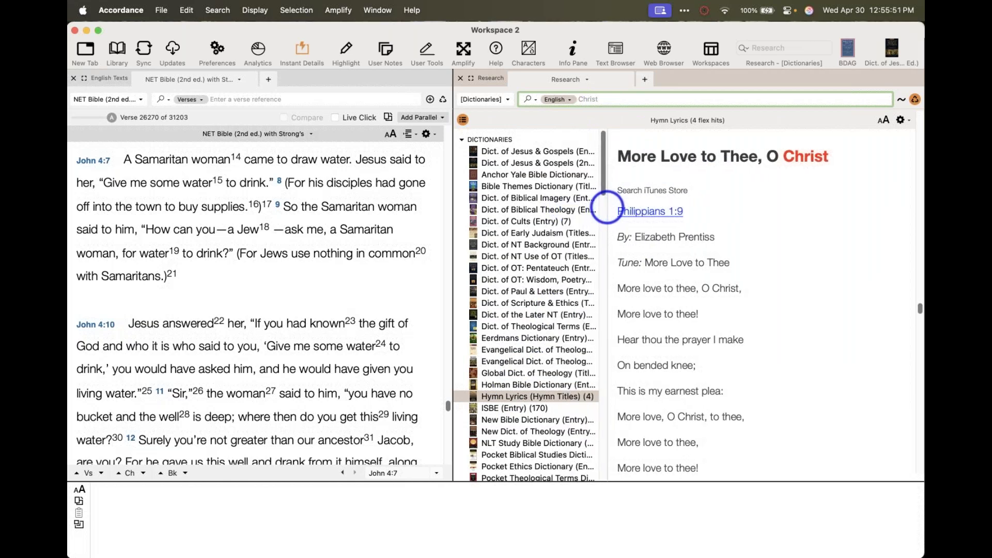
{"action": "key", "text": "super+Tab"}
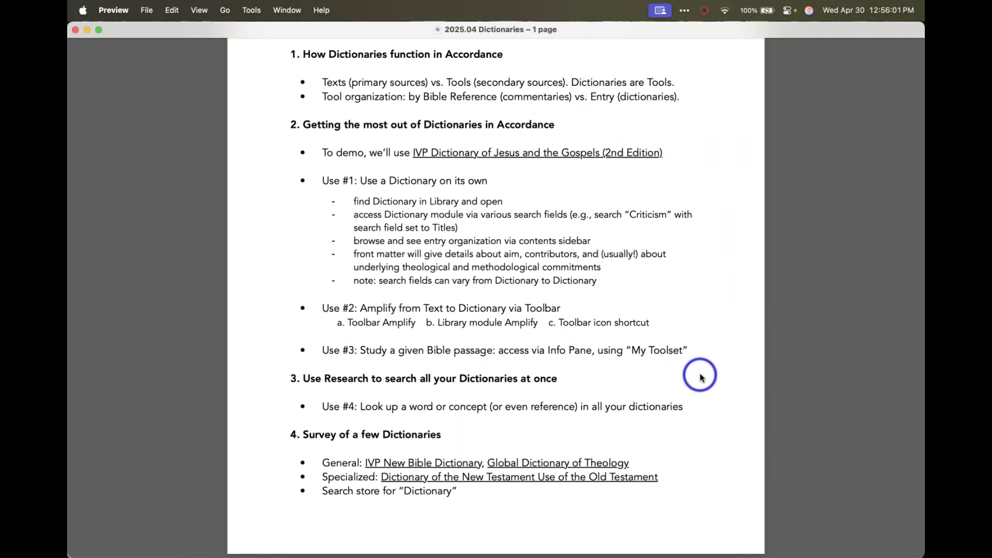
{"action": "left_click", "coordinate": [689, 348]}
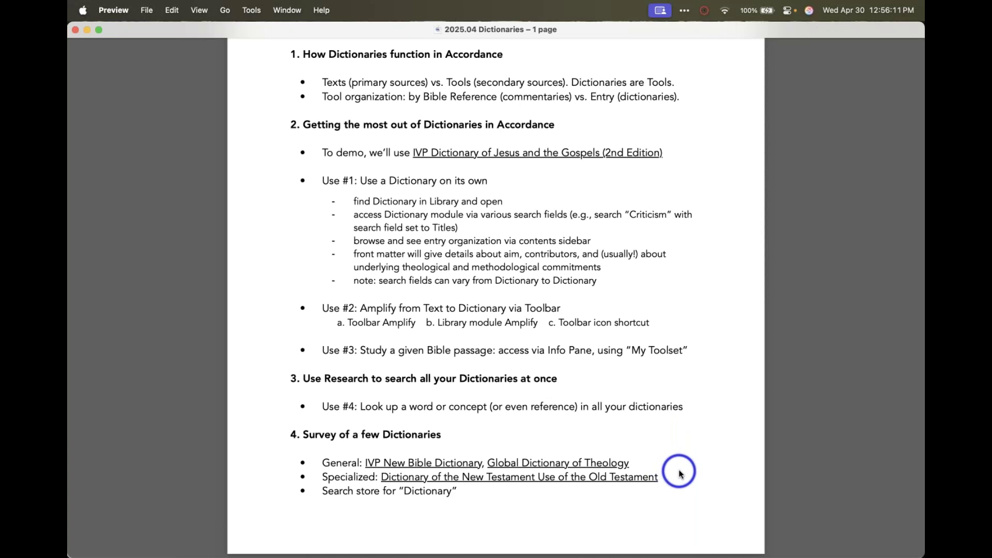
Switch to Accordance, show the Library and try searching it for "ivp ne" and "bible dic"
{"action": "key", "text": "super+Tab"}
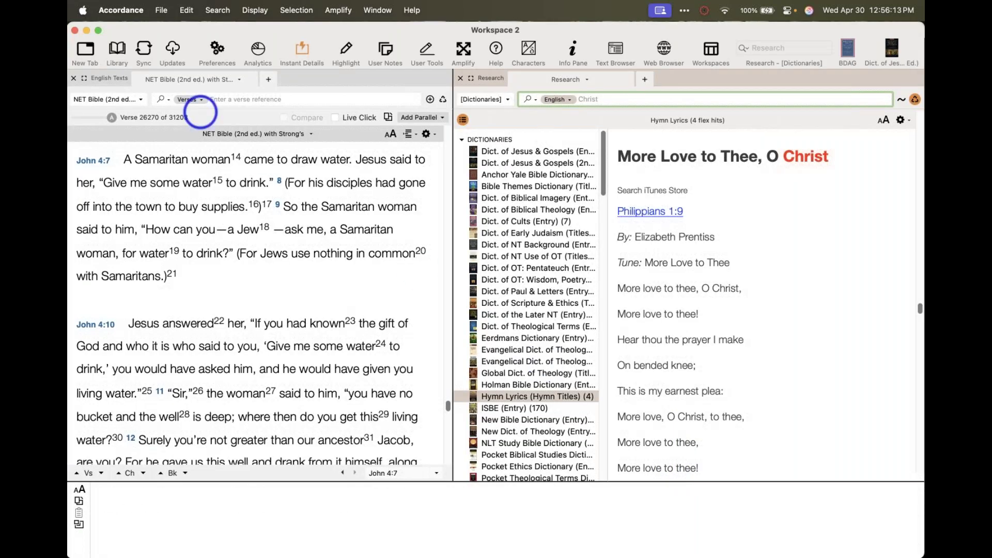
{"action": "left_click", "coordinate": [117, 47]}
{"action": "type", "text": "ivp nt"}
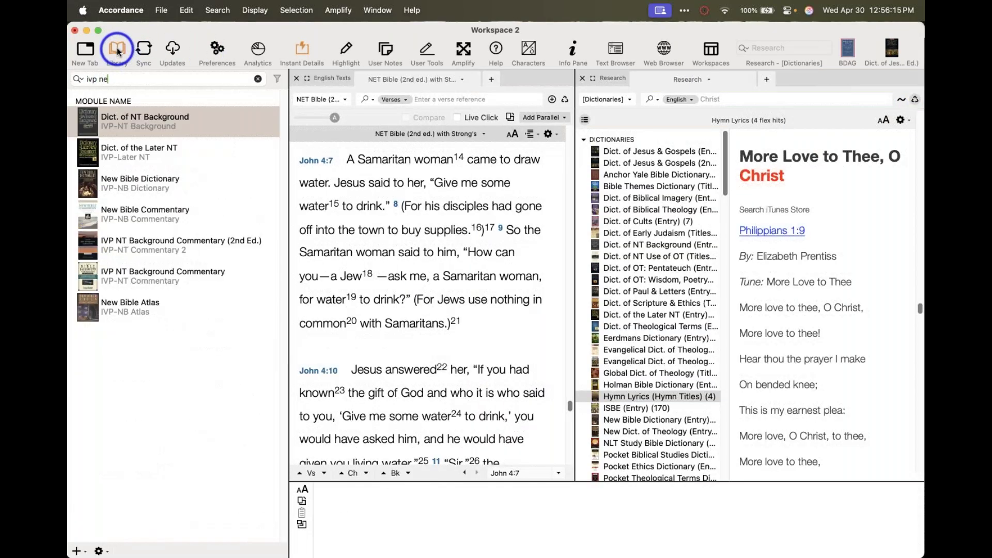
{"action": "key", "text": "BackSpace"}
{"action": "key", "text": "BackSpace"}
{"action": "key", "text": "super+a"}
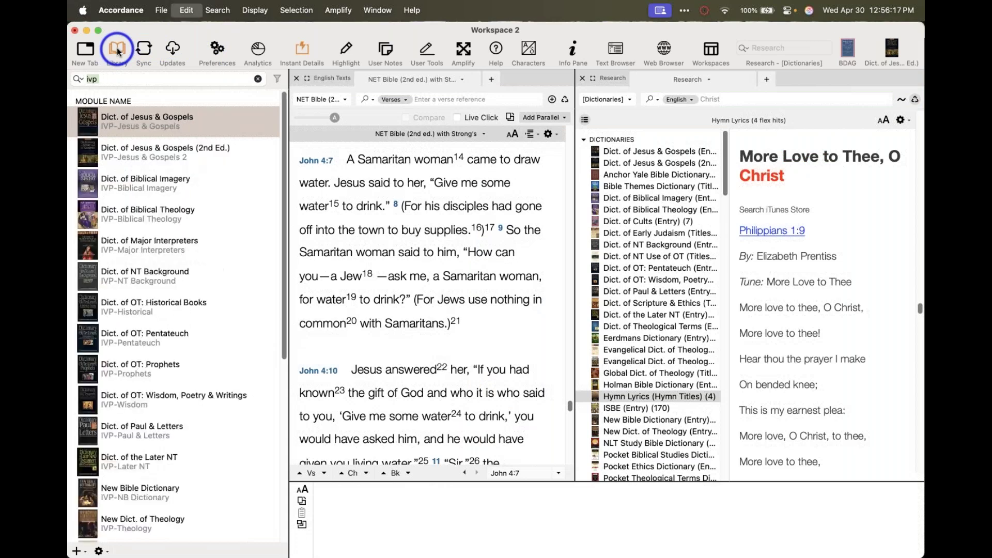
{"action": "type", "text": "bible dic"}
{"action": "key", "text": "super+a"}
{"action": "type", "text": "ivp"}
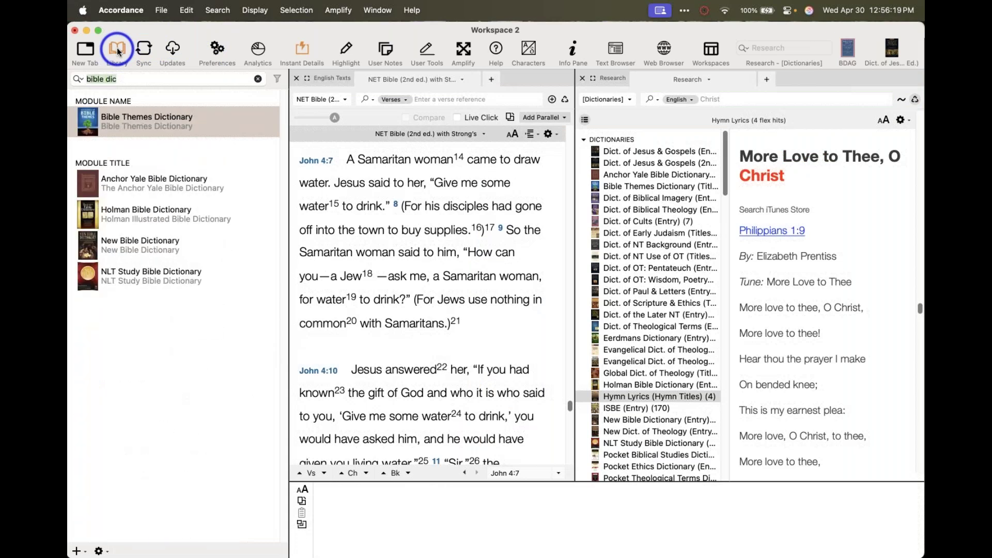
Search the Library for "new bible dic" and open the New Bible Dictionary
{"action": "key", "text": "super+a"}
{"action": "type", "text": "new bible"}
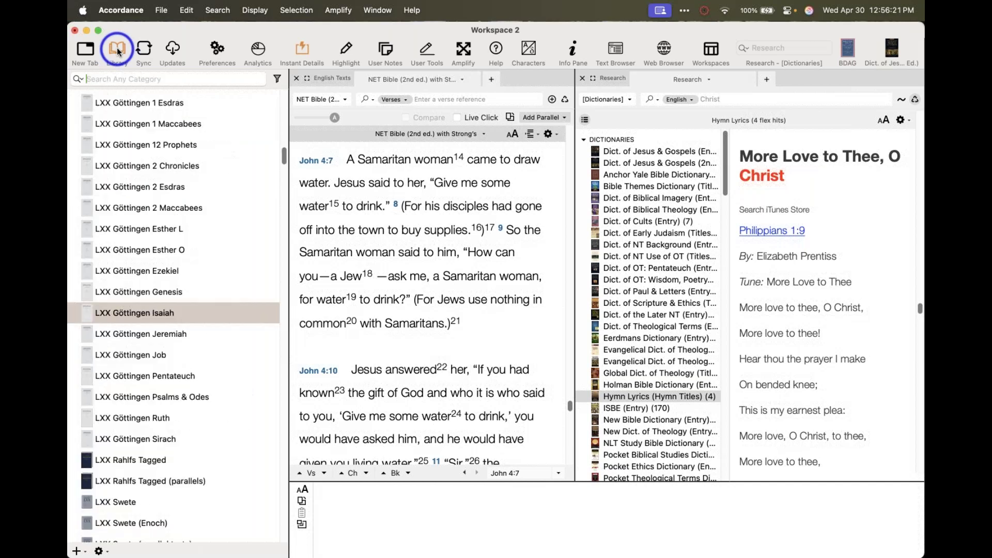
{"action": "type", "text": " dic"}
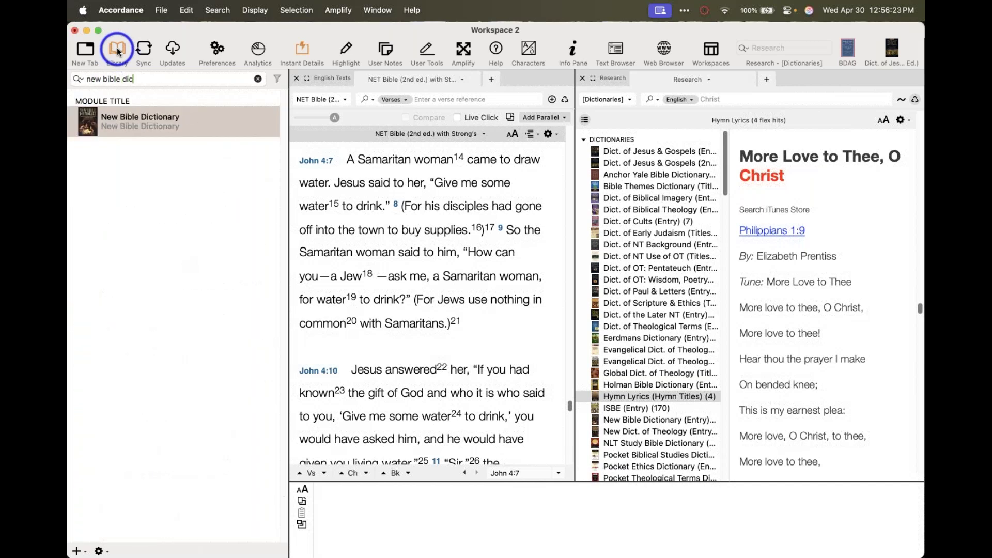
{"action": "double_click", "coordinate": [132, 126]}
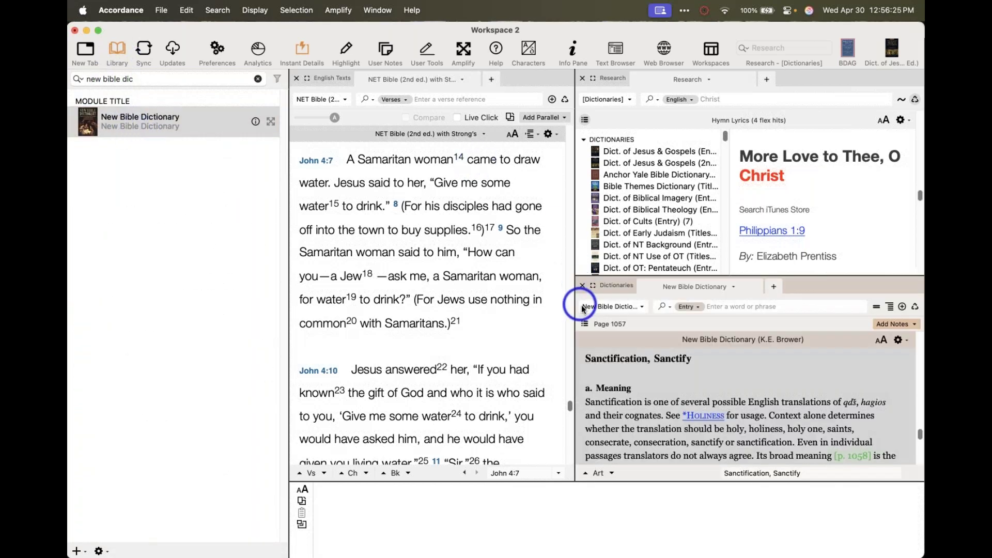
Show the contents list of the New Bible Dictionary and go to its title page
{"action": "left_click", "coordinate": [585, 323]}
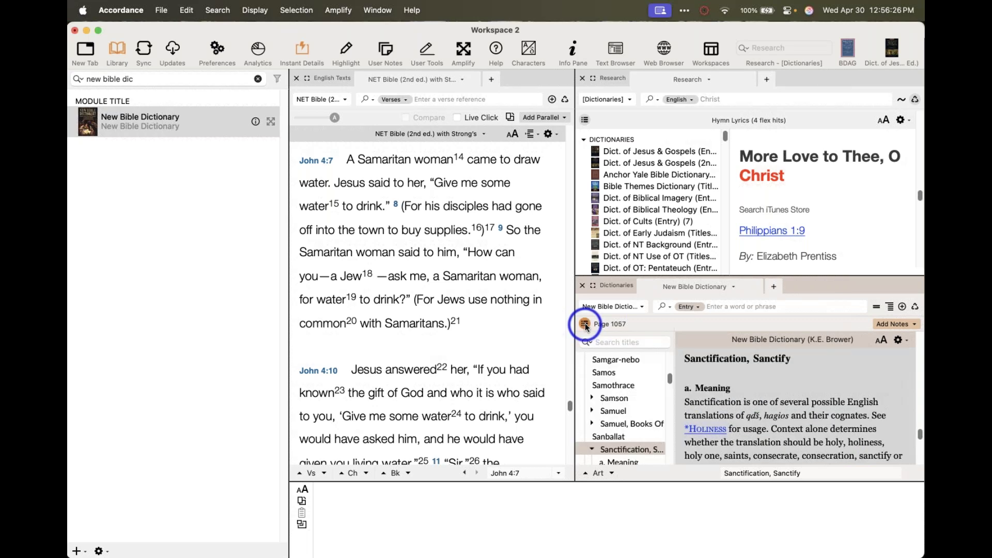
{"action": "scroll", "coordinate": [608, 370], "scroll_direction": "up", "scroll_amount": 15}
{"action": "left_click", "coordinate": [608, 371]}
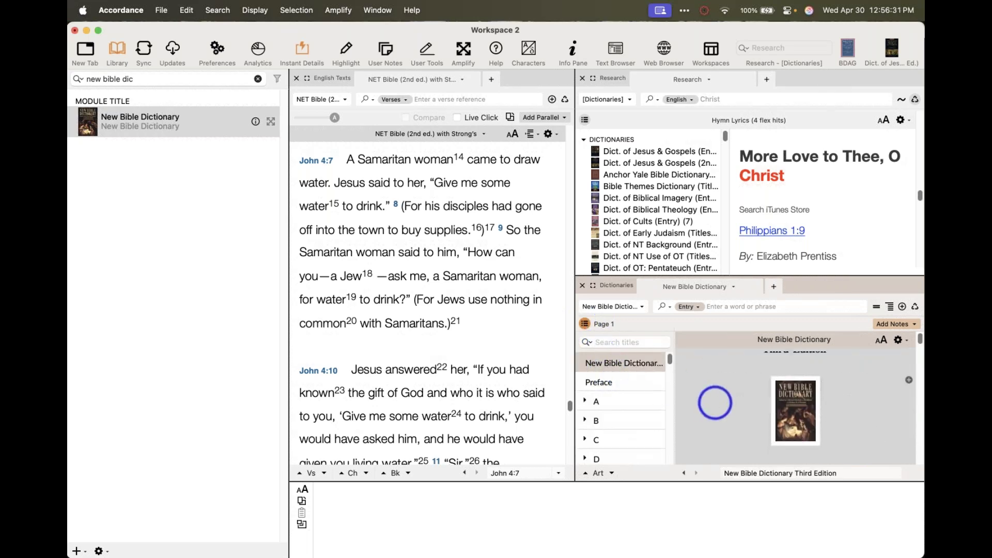
Check the outline in Preview, then search Accordance's Library for "global" and open the Global Dict. of Theology
{"action": "key", "text": "super+Tab"}
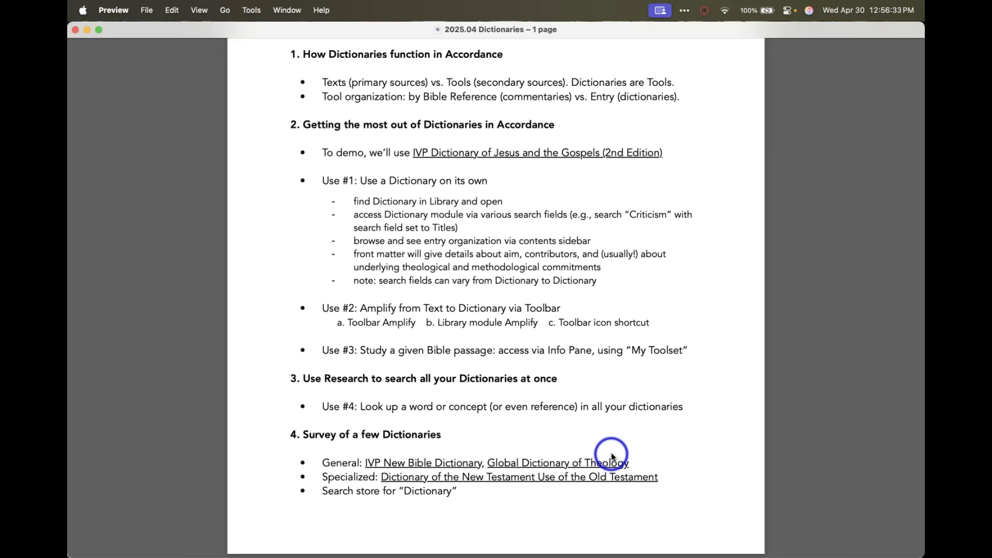
{"action": "key", "text": "super+Tab"}
{"action": "triple_click", "coordinate": [174, 81]}
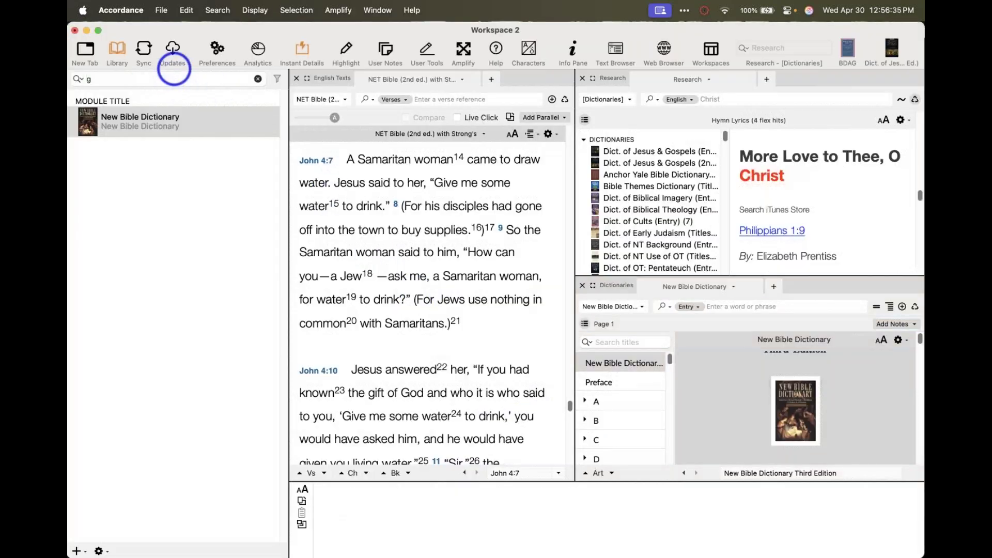
{"action": "type", "text": "global"}
{"action": "double_click", "coordinate": [137, 126]}
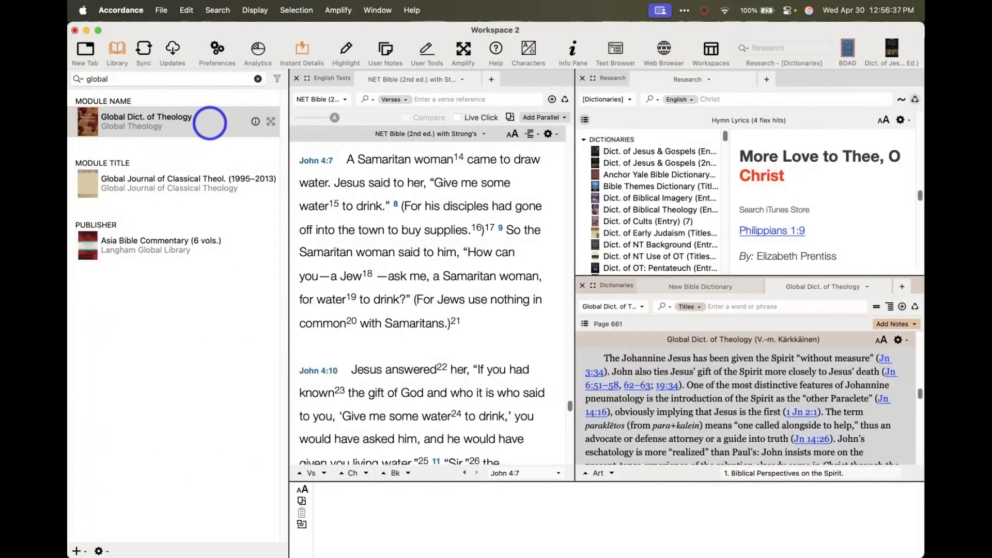
Expand the Dictionaries zone to fill the workspace and go to the Global Dictionary of Theology's title page through its contents list
{"action": "left_click", "coordinate": [592, 286]}
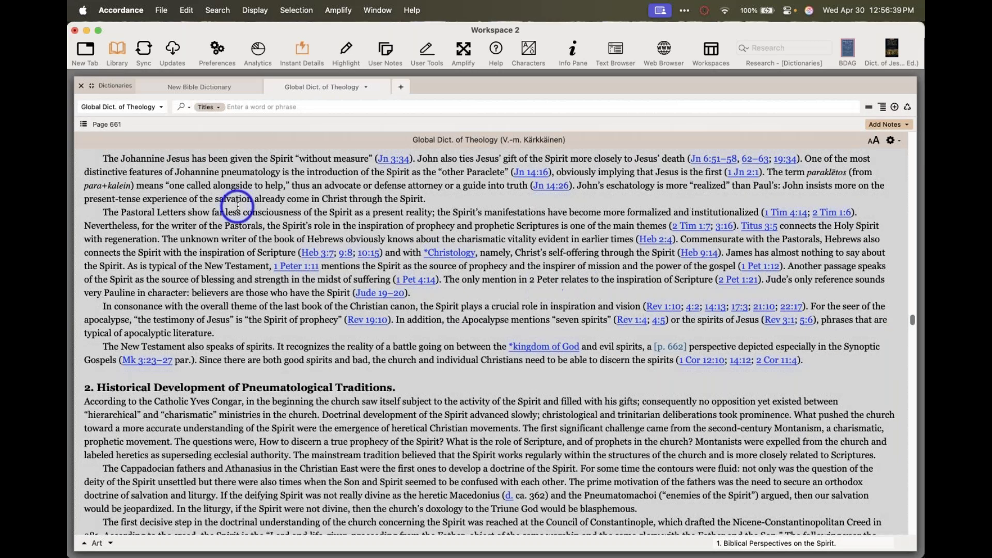
{"action": "scroll", "coordinate": [233, 205], "scroll_direction": "up", "scroll_amount": 5}
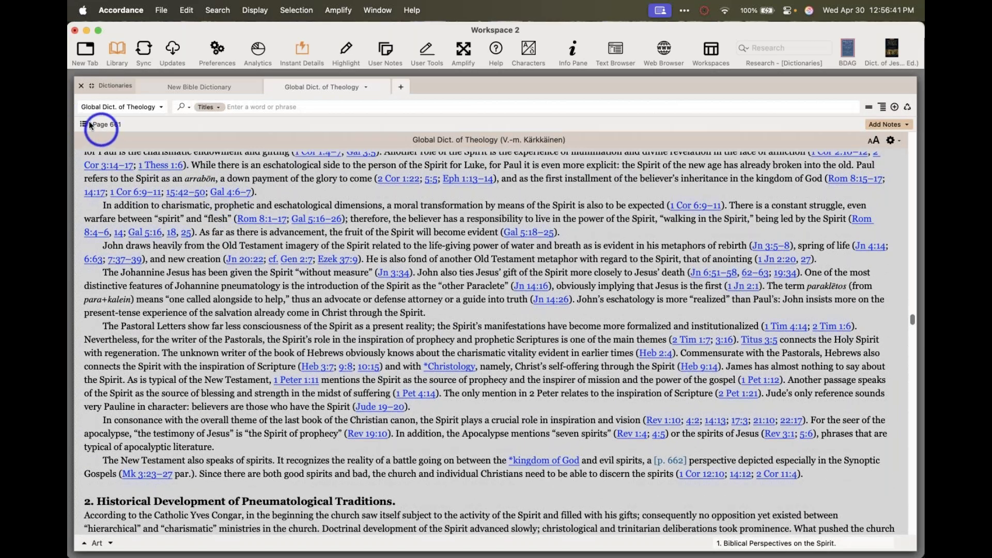
{"action": "left_click", "coordinate": [83, 124]}
{"action": "left_click", "coordinate": [122, 163]}
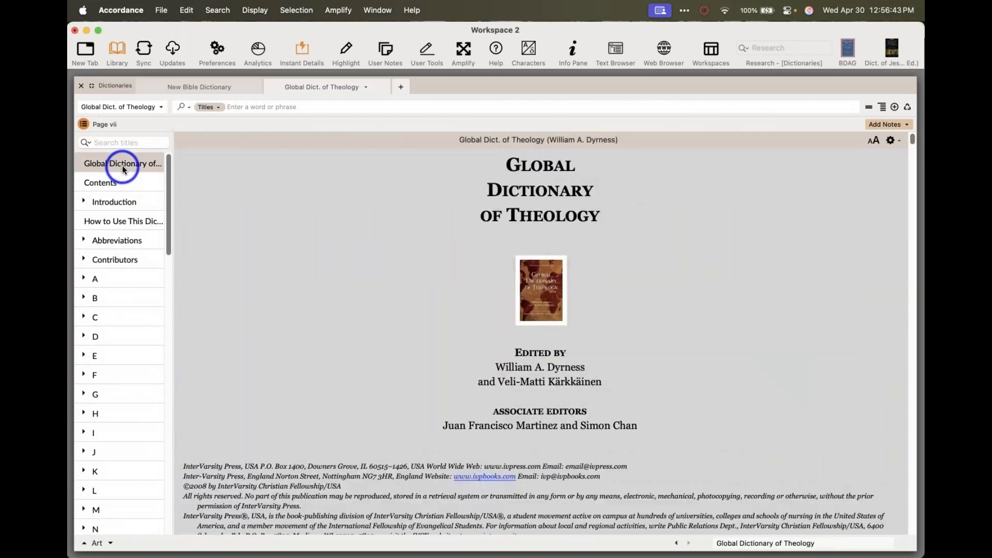
Read the dictionary's front matter and Introduction, marking the phrase "While working in a framework that we have called evangelical and ecumenical"
{"action": "scroll", "coordinate": [357, 295], "scroll_direction": "down", "scroll_amount": 3}
{"action": "scroll", "coordinate": [357, 296], "scroll_direction": "down", "scroll_amount": 10}
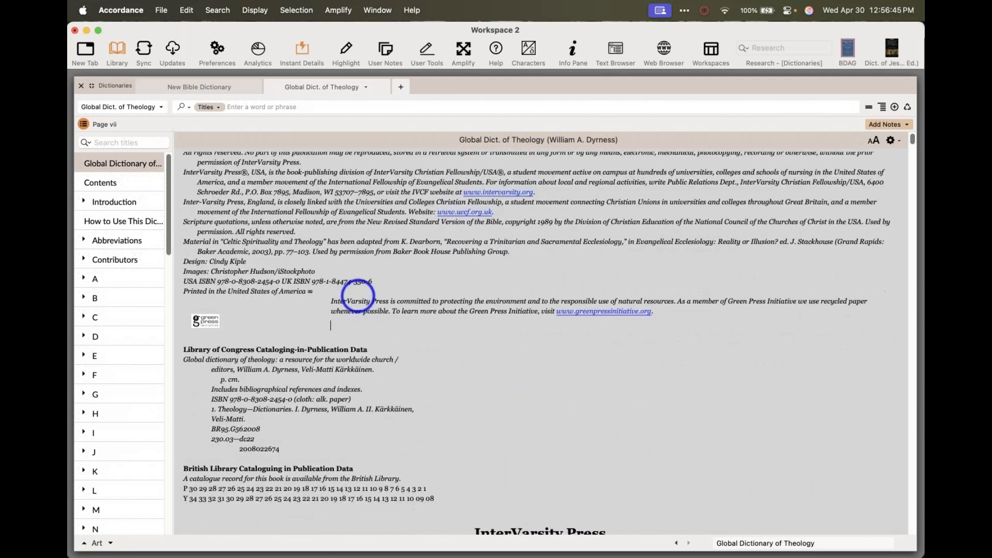
{"action": "scroll", "coordinate": [357, 296], "scroll_direction": "down", "scroll_amount": 10}
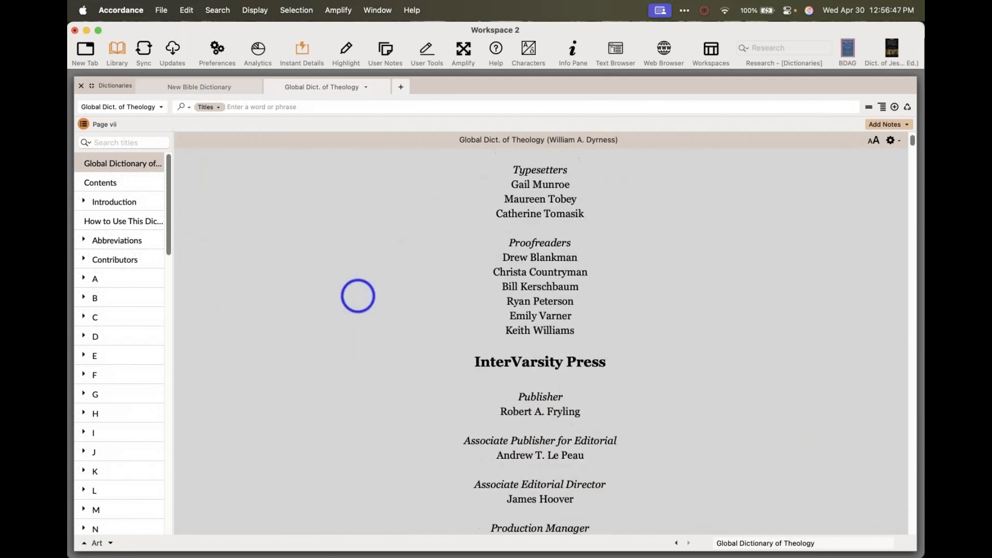
{"action": "scroll", "coordinate": [357, 296], "scroll_direction": "down", "scroll_amount": 5}
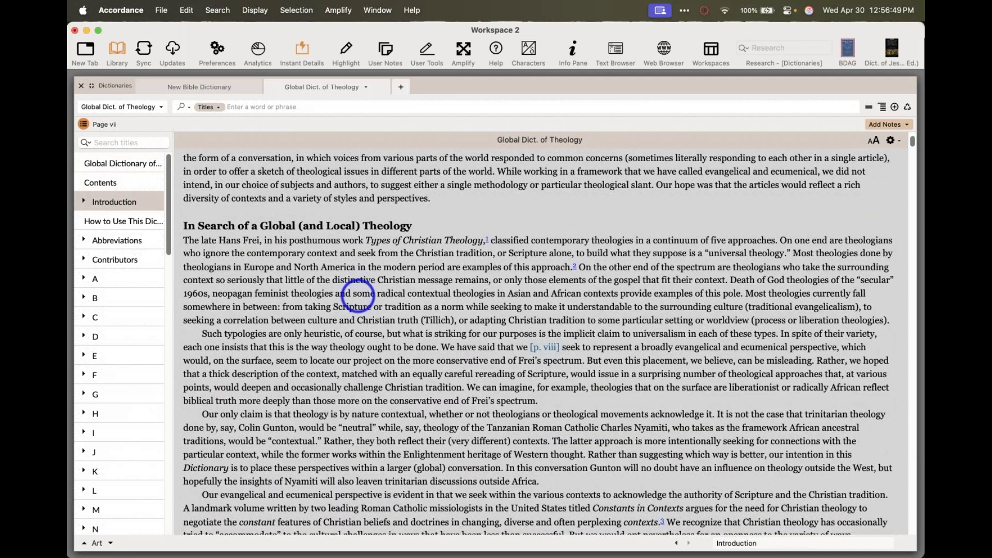
{"action": "scroll", "coordinate": [355, 294], "scroll_direction": "up", "scroll_amount": 2}
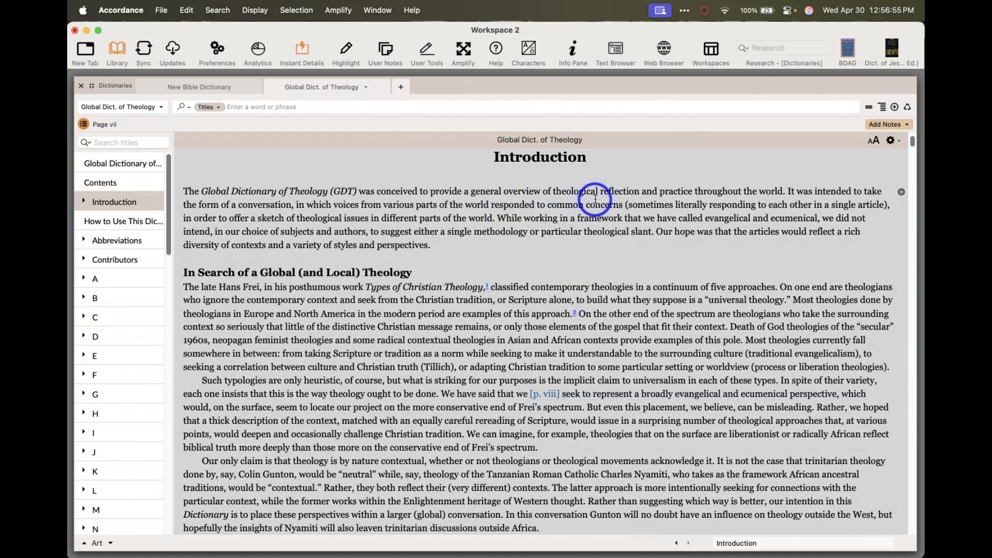
{"action": "left_click_drag", "start_coordinate": [495, 217], "coordinate": [819, 219]}
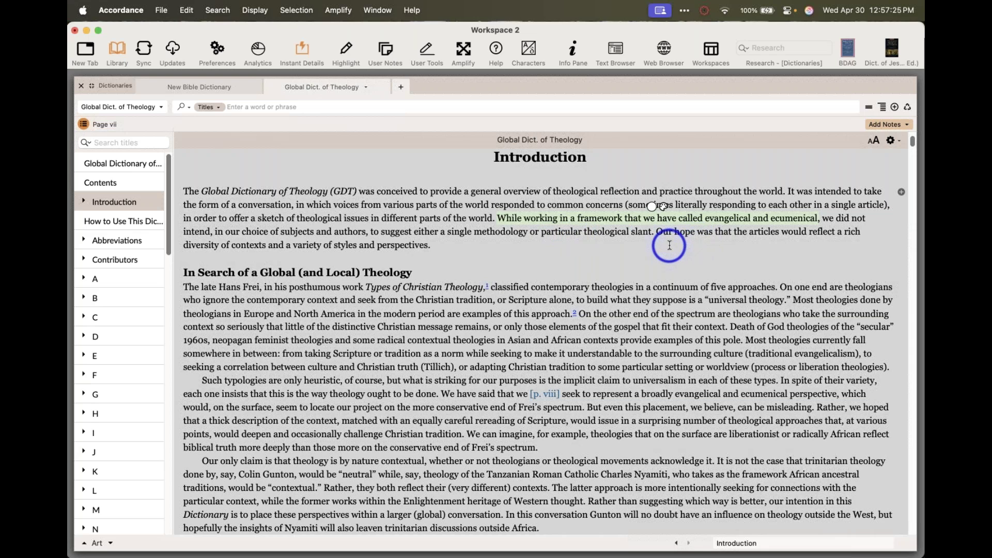
{"action": "scroll", "coordinate": [635, 262], "scroll_direction": "down", "scroll_amount": 3}
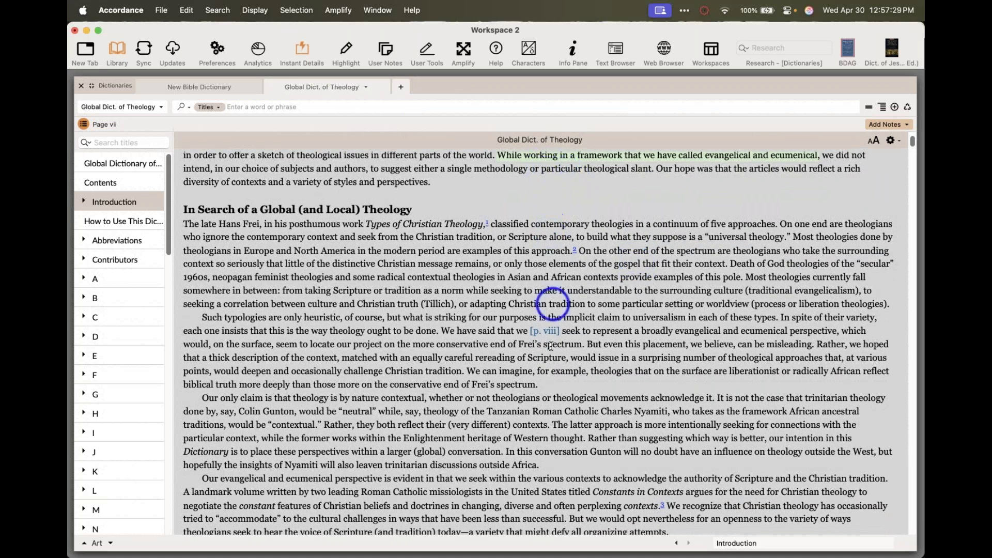
{"action": "scroll", "coordinate": [547, 372], "scroll_direction": "down", "scroll_amount": 1}
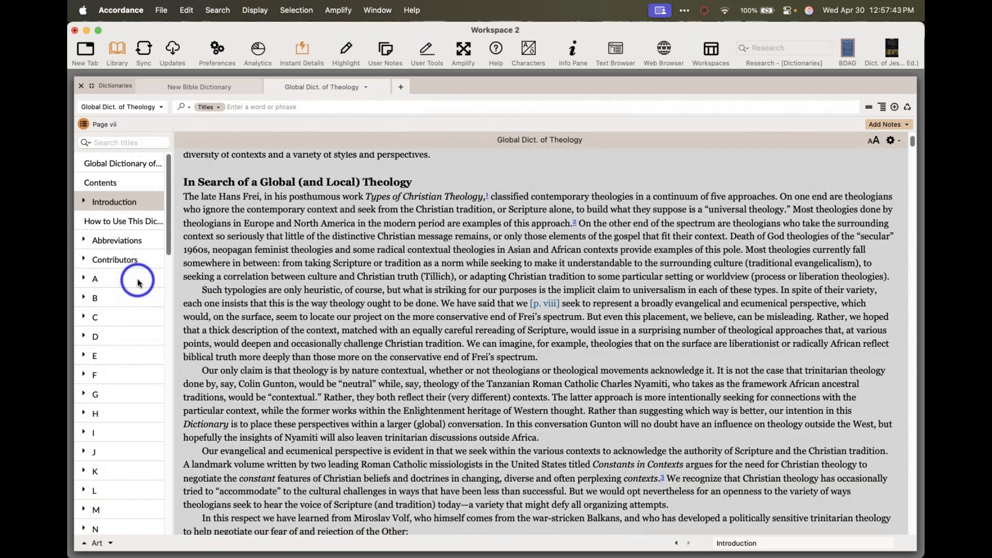
Expand the entries under A in the contents list and search the dictionary's titles for "Salvation"
{"action": "left_click", "coordinate": [122, 279]}
{"action": "left_click", "coordinate": [83, 279]}
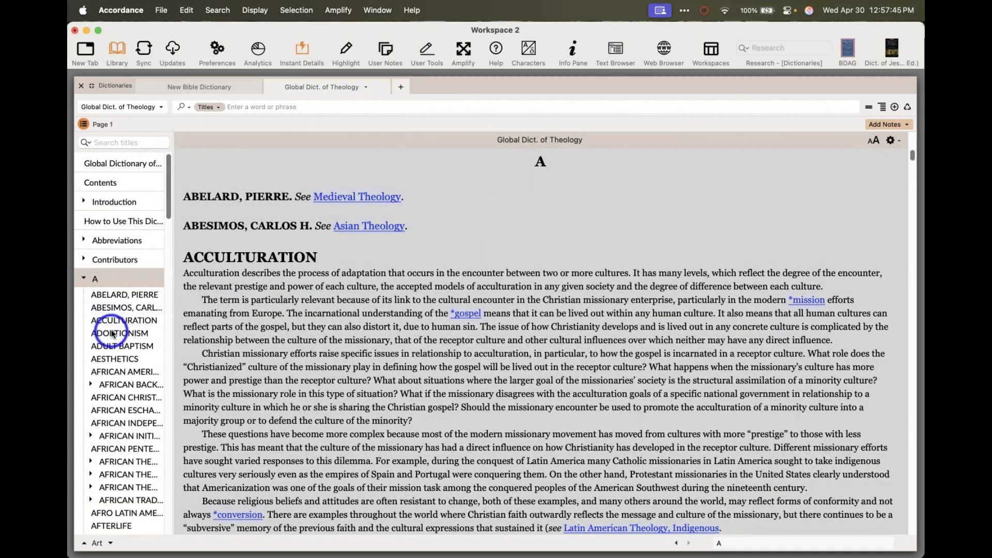
{"action": "left_click", "coordinate": [346, 106]}
{"action": "type", "text": "Salvation"}
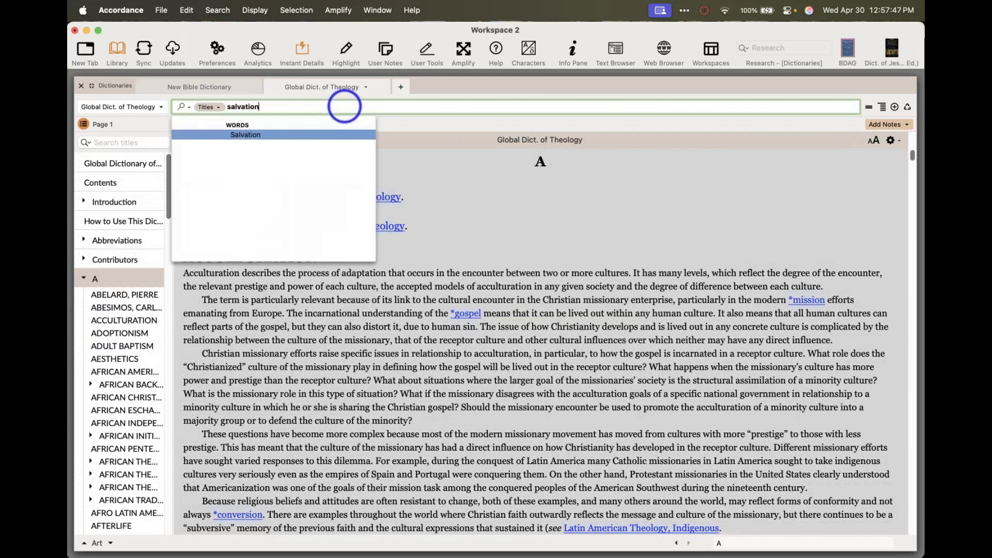
{"action": "key", "text": "Return"}
Search the dictionary's titles for "Covenant" and step through the hits to the section on the covenant with Abraham
{"action": "left_click", "coordinate": [344, 107]}
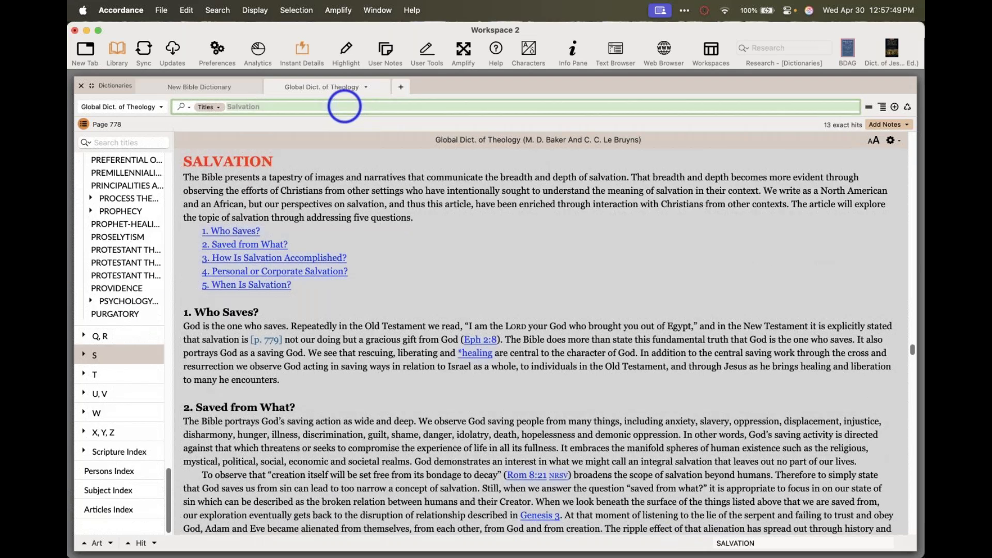
{"action": "type", "text": "Covenant"}
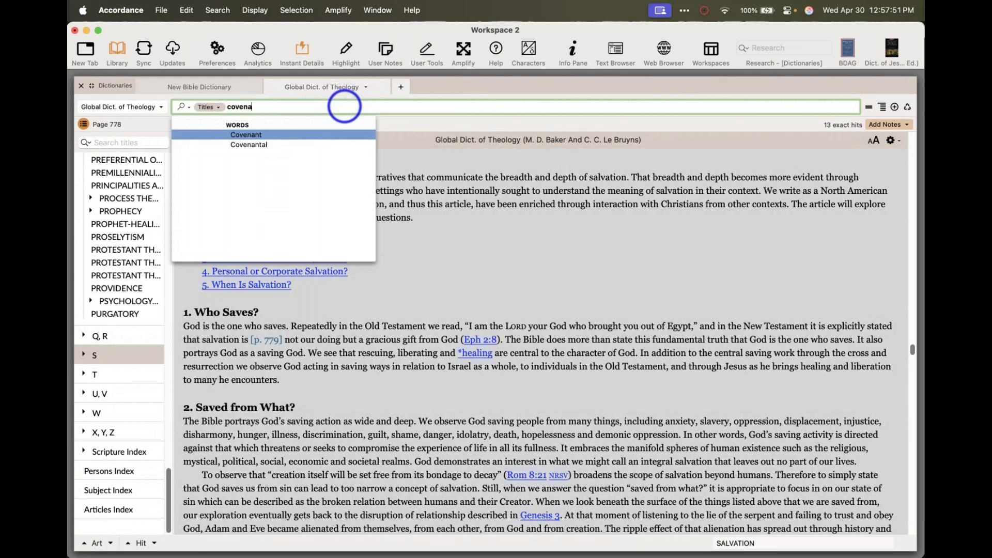
{"action": "key", "text": "Return"}
{"action": "key", "text": "Return"}
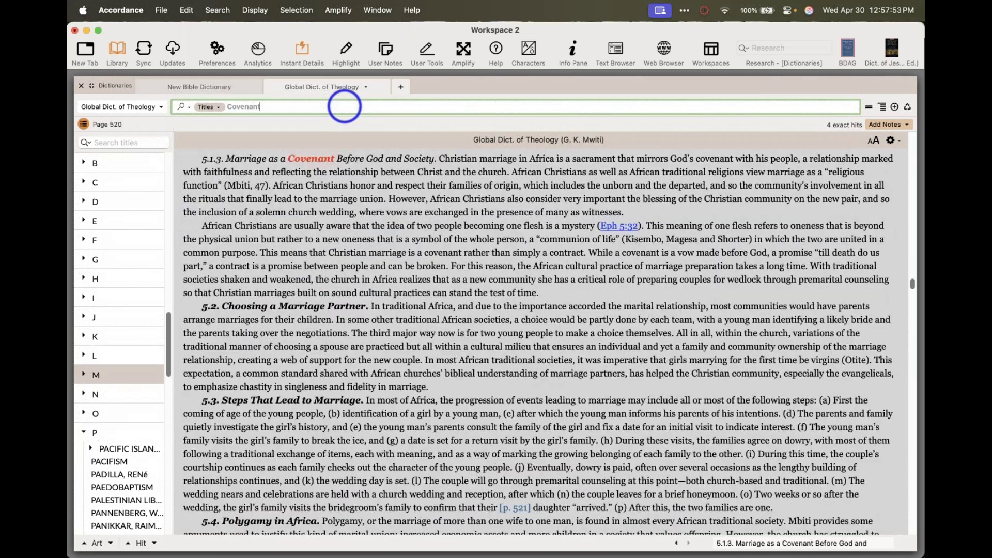
{"action": "key", "text": "Return"}
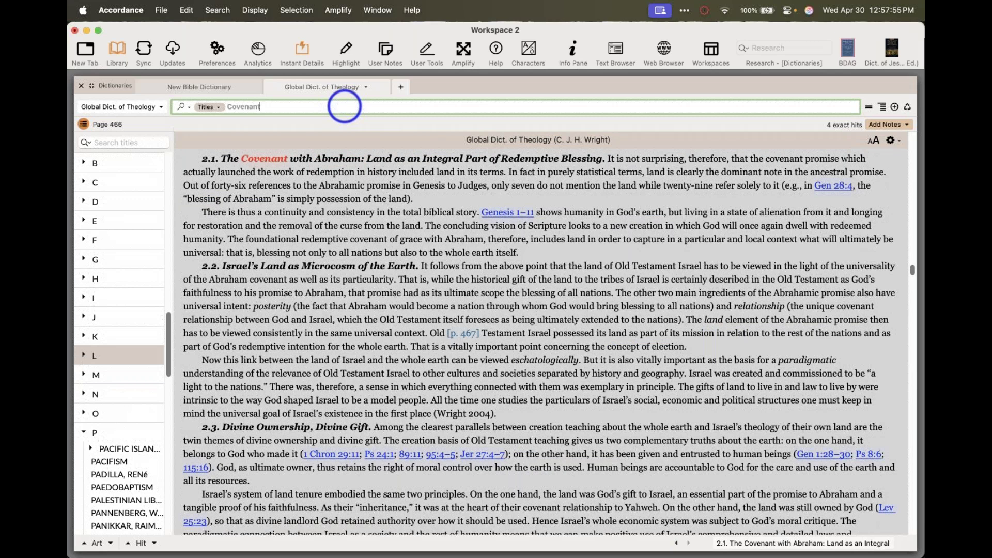
Check the outline in Preview for the specialized dictionary to survey and return to Accordance
{"action": "key", "text": "super+Tab"}
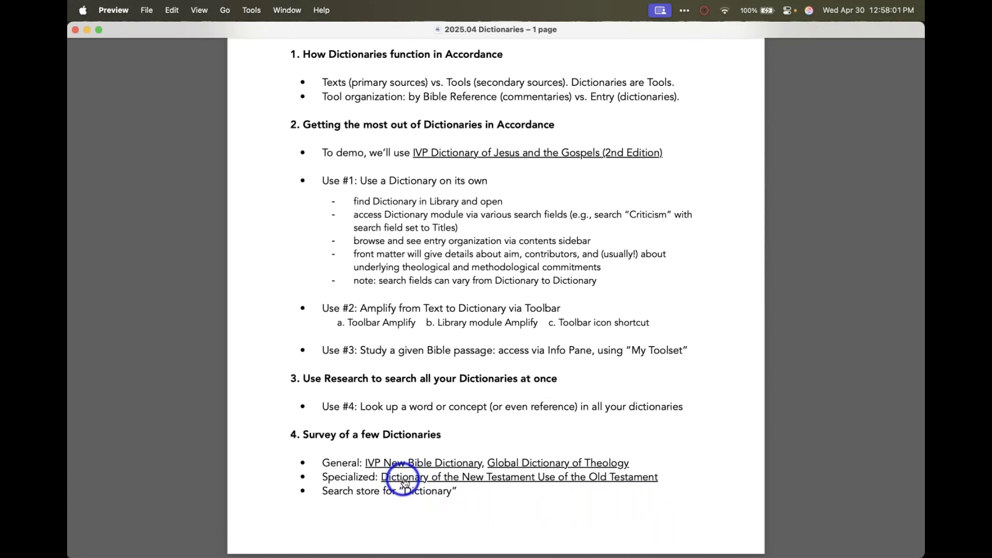
{"action": "key", "text": "super+Tab"}
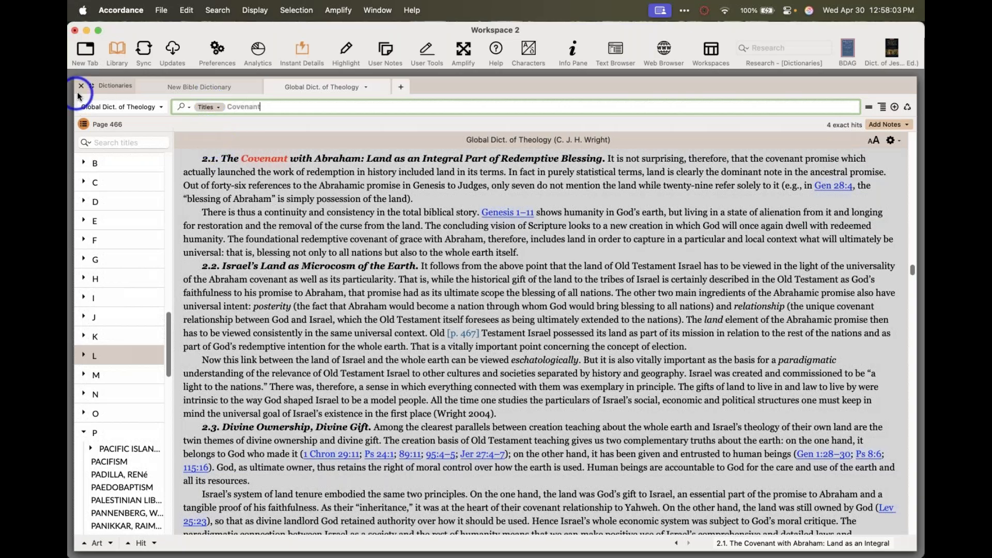
Restore the full workspace, search the library for "dictionary n" and open Dict. of NT Use of OT
{"action": "left_click", "coordinate": [92, 86]}
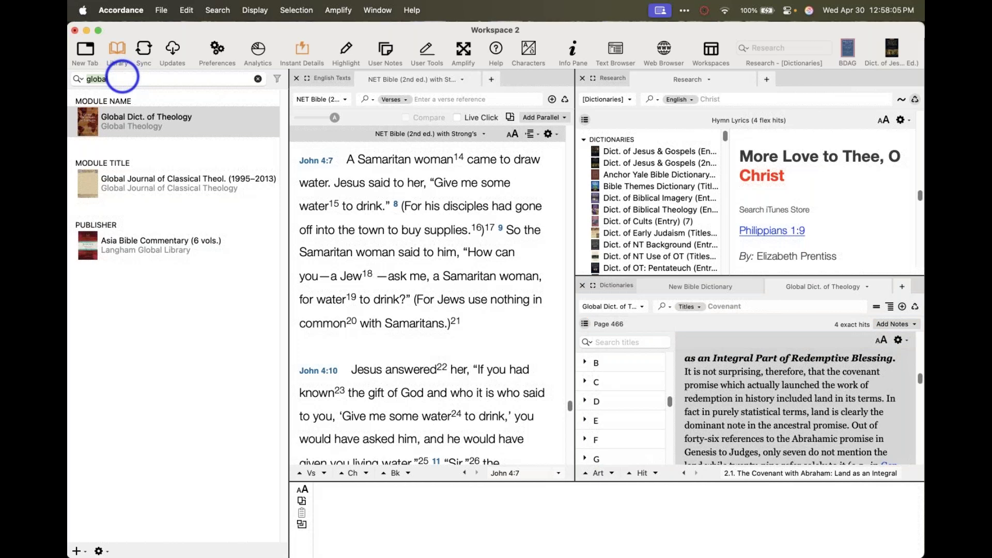
{"action": "double_click", "coordinate": [110, 78]}
{"action": "type", "text": "dictionary nt"}
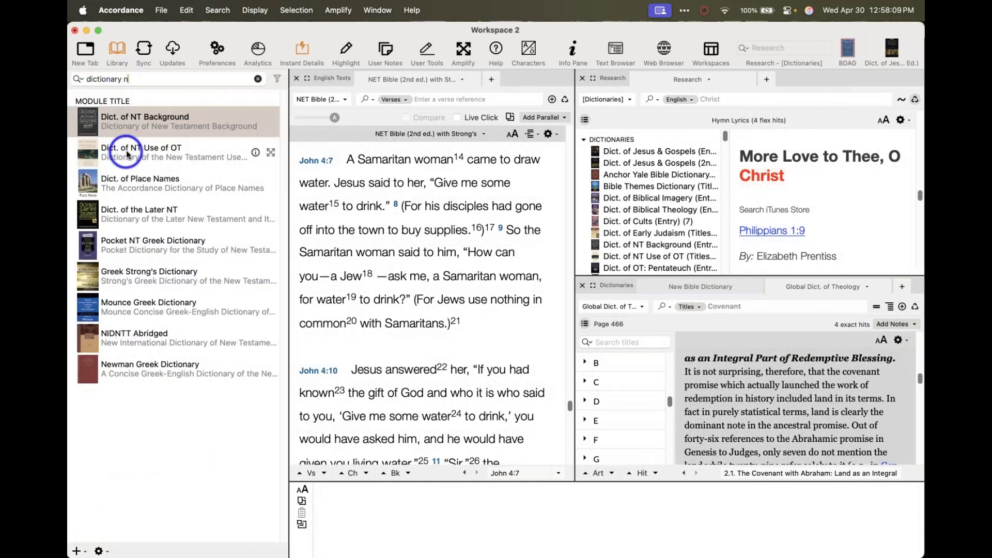
{"action": "left_click", "coordinate": [126, 154]}
{"action": "double_click", "coordinate": [127, 154]}
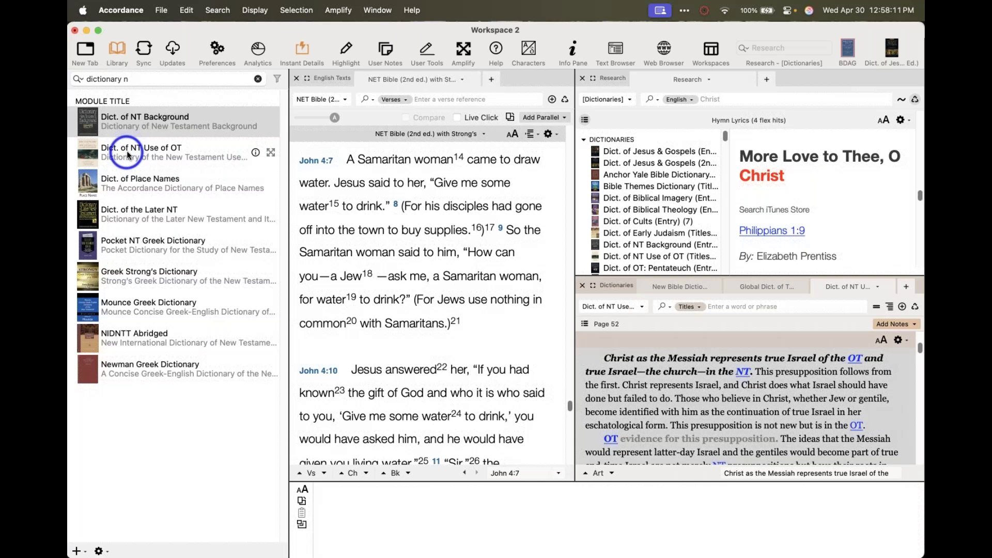
View the module information for Dict. of NT Use of OT and enlarge the dictionary's zone with a widened contents list
{"action": "left_click", "coordinate": [179, 155]}
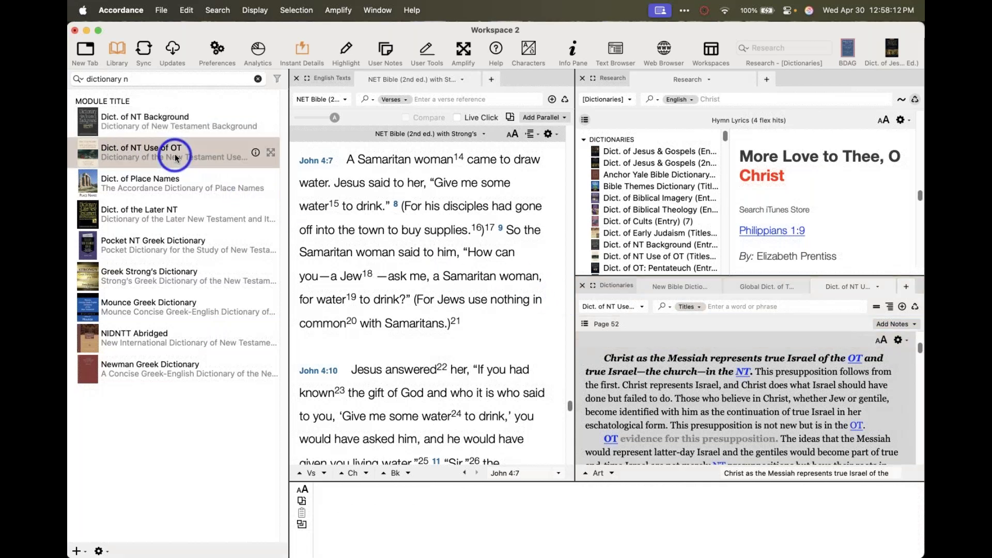
{"action": "left_click", "coordinate": [263, 154]}
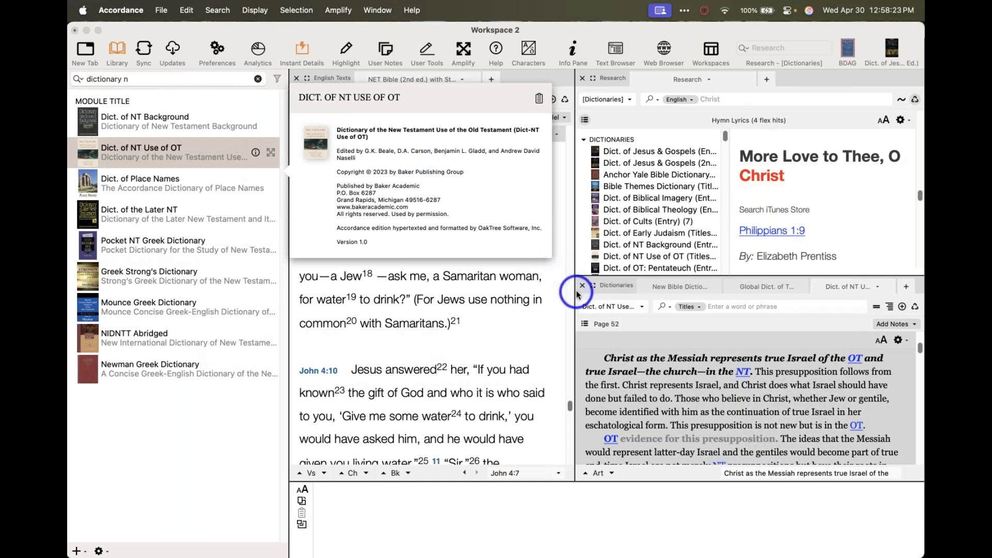
{"action": "left_click", "coordinate": [593, 286]}
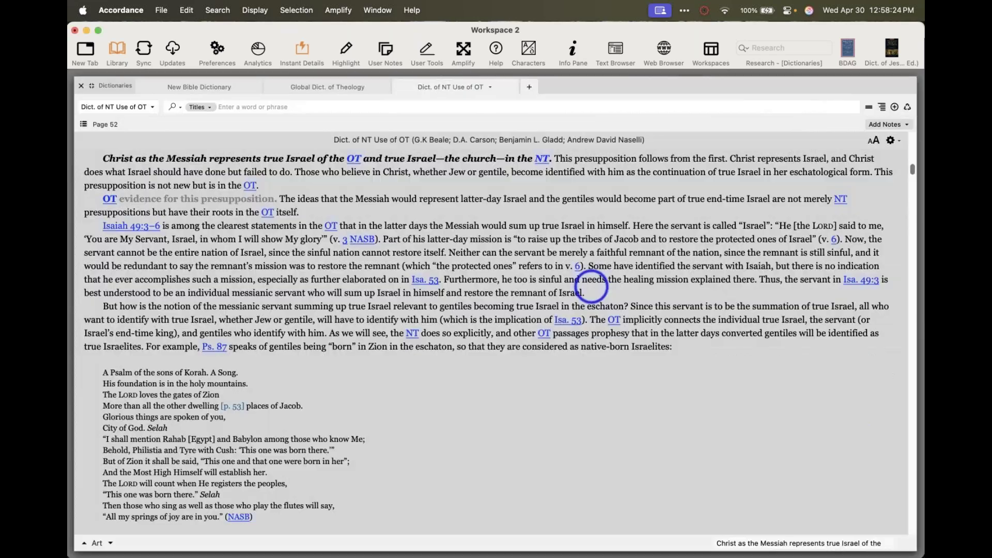
{"action": "left_click", "coordinate": [83, 124]}
{"action": "left_click_drag", "start_coordinate": [175, 191], "coordinate": [239, 191]}
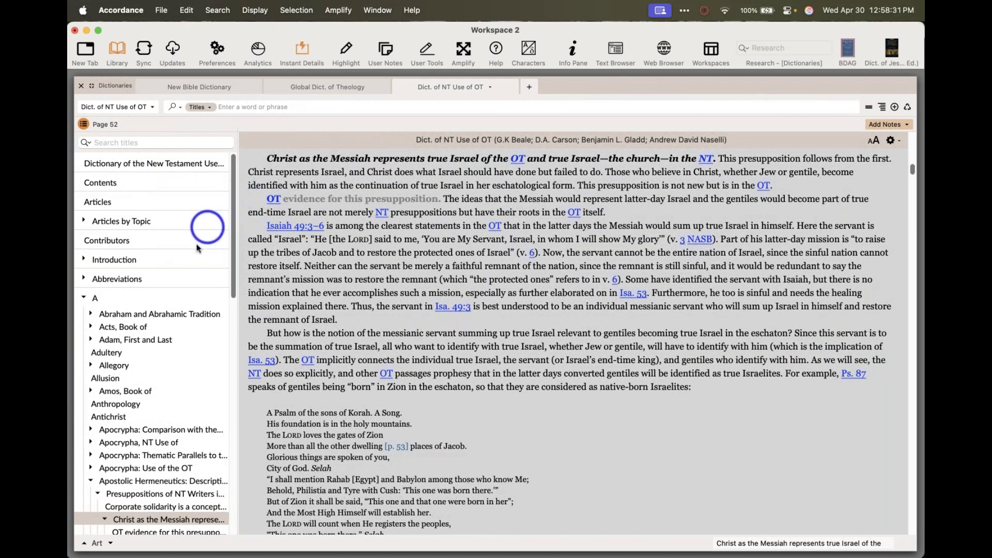
Browse the Allusion and Antichrist entries and follow the cross-reference to read the "Serpent and Antichrist" article
{"action": "scroll", "coordinate": [150, 352], "scroll_direction": "down", "scroll_amount": 2}
{"action": "left_click", "coordinate": [141, 345]}
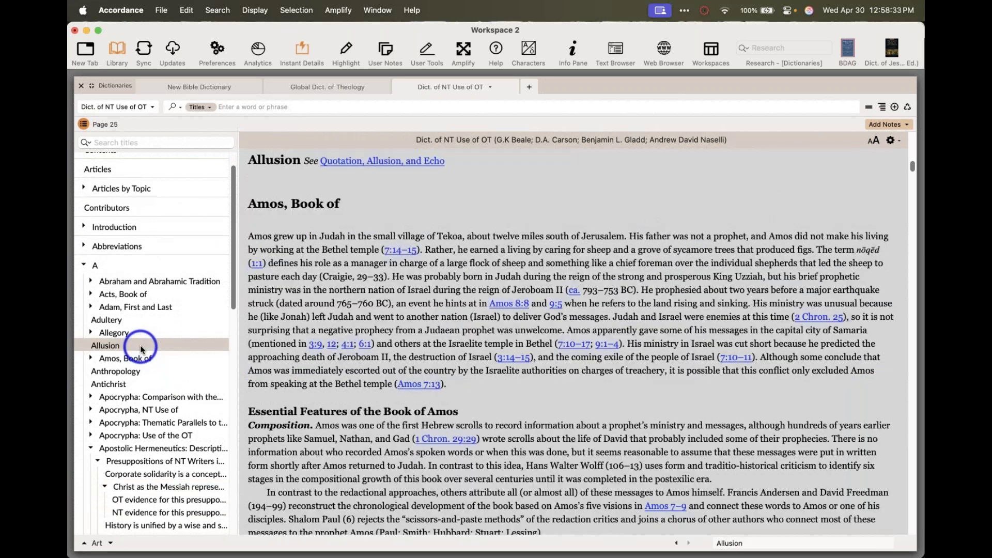
{"action": "scroll", "coordinate": [138, 341], "scroll_direction": "down", "scroll_amount": 4}
{"action": "scroll", "coordinate": [134, 321], "scroll_direction": "down", "scroll_amount": 10}
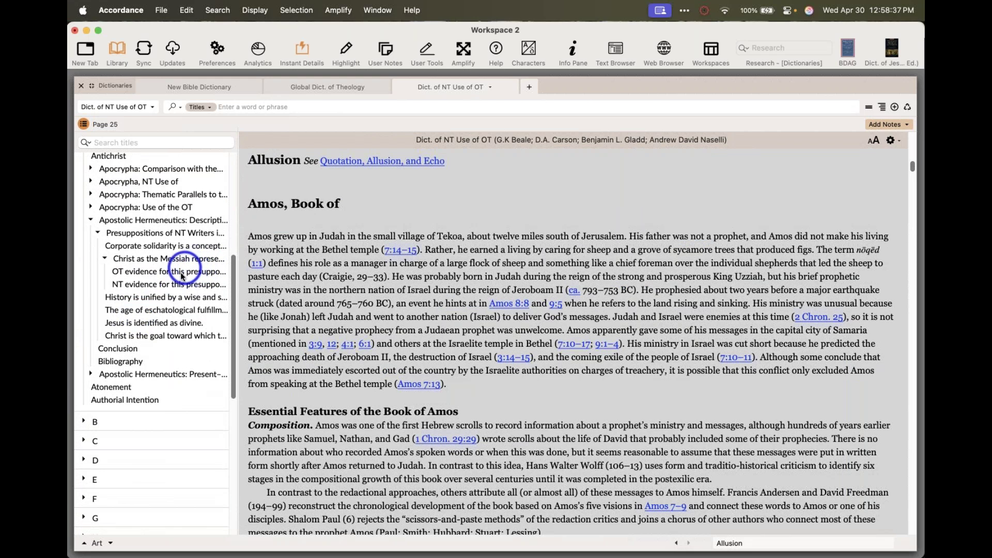
{"action": "left_click", "coordinate": [130, 157]}
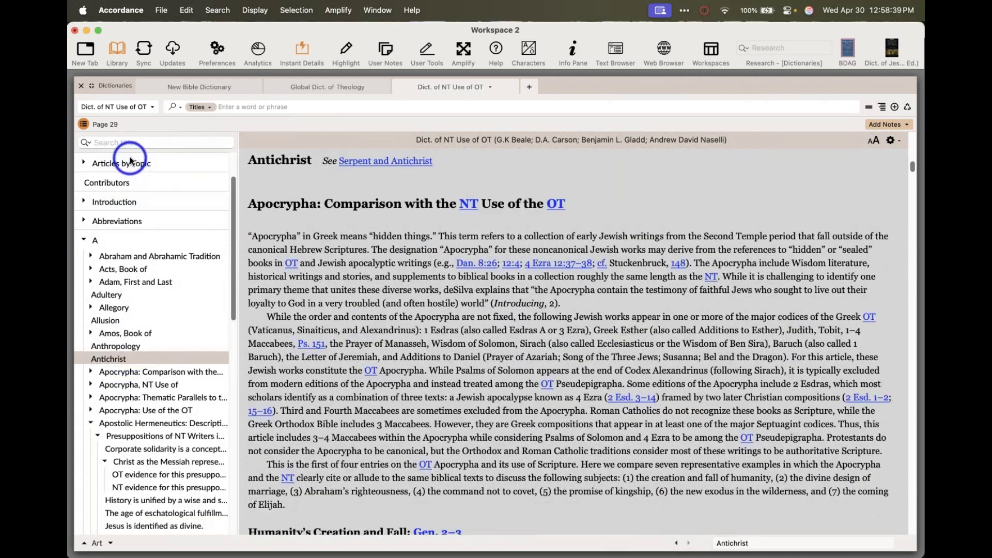
{"action": "left_click", "coordinate": [372, 161]}
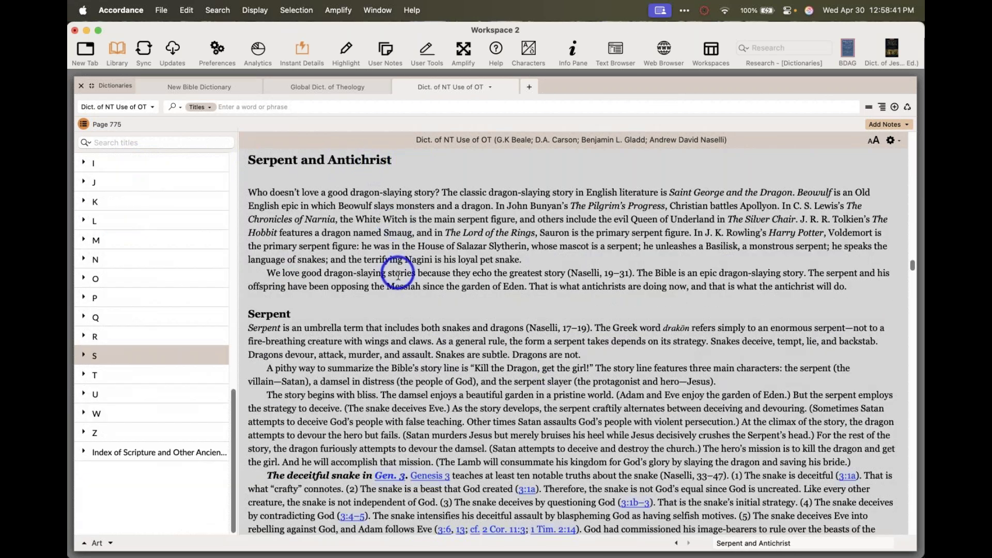
{"action": "scroll", "coordinate": [351, 243], "scroll_direction": "down", "scroll_amount": 2}
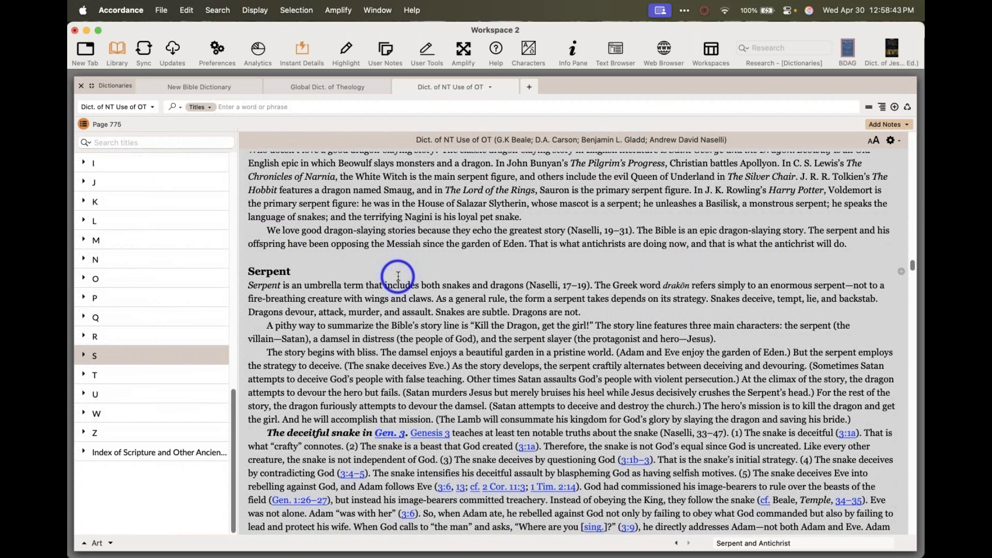
{"action": "scroll", "coordinate": [398, 275], "scroll_direction": "down", "scroll_amount": 3}
{"action": "scroll", "coordinate": [398, 276], "scroll_direction": "down", "scroll_amount": 4}
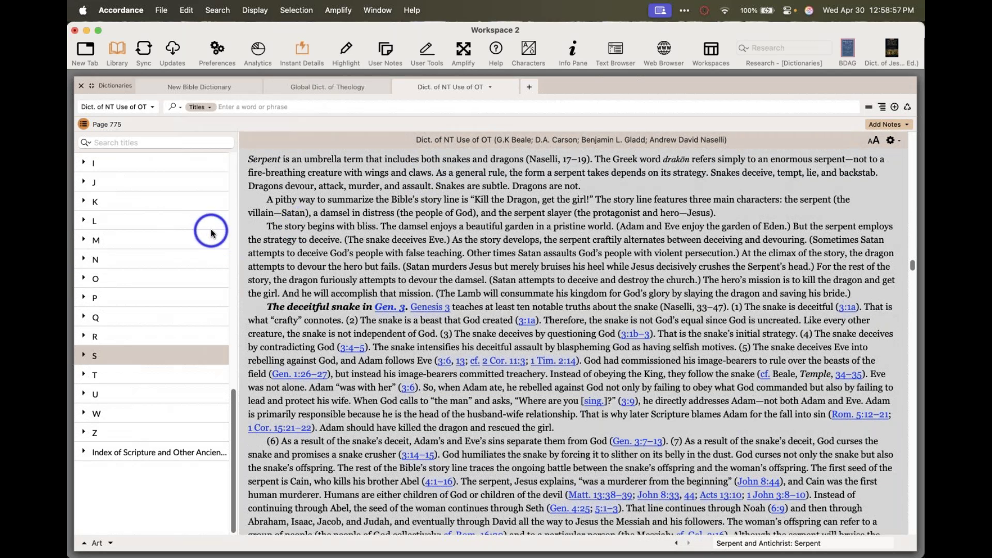
Go to the dictionary's title page, view the cover image enlarged and restore the full workspace layout
{"action": "scroll", "coordinate": [210, 228], "scroll_direction": "up", "scroll_amount": 10}
{"action": "left_click", "coordinate": [155, 164]}
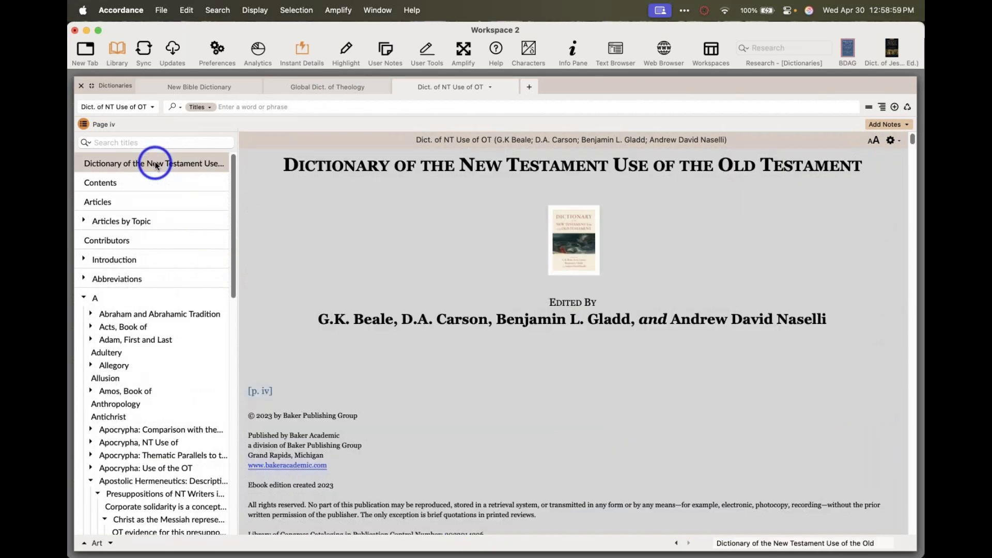
{"action": "left_click", "coordinate": [565, 221]}
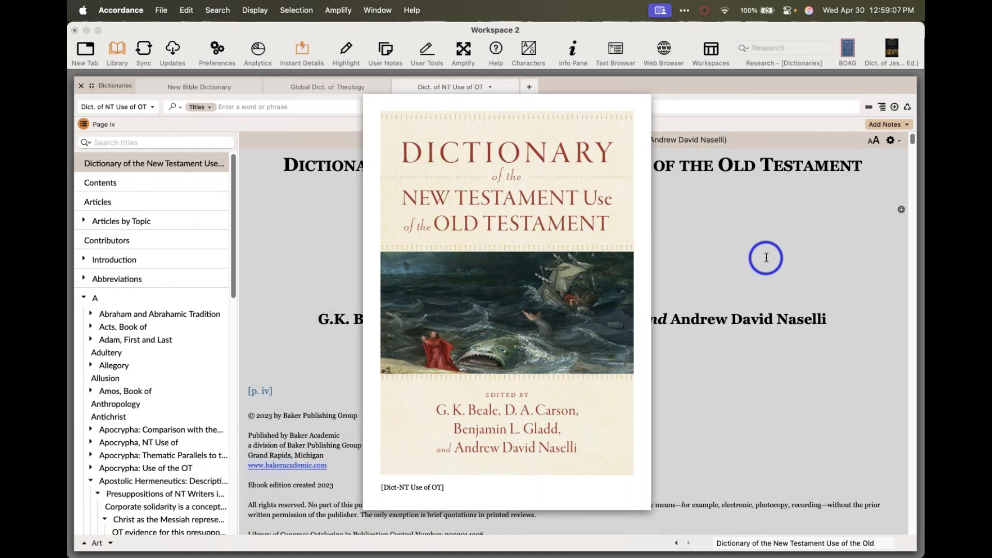
{"action": "left_click", "coordinate": [766, 257]}
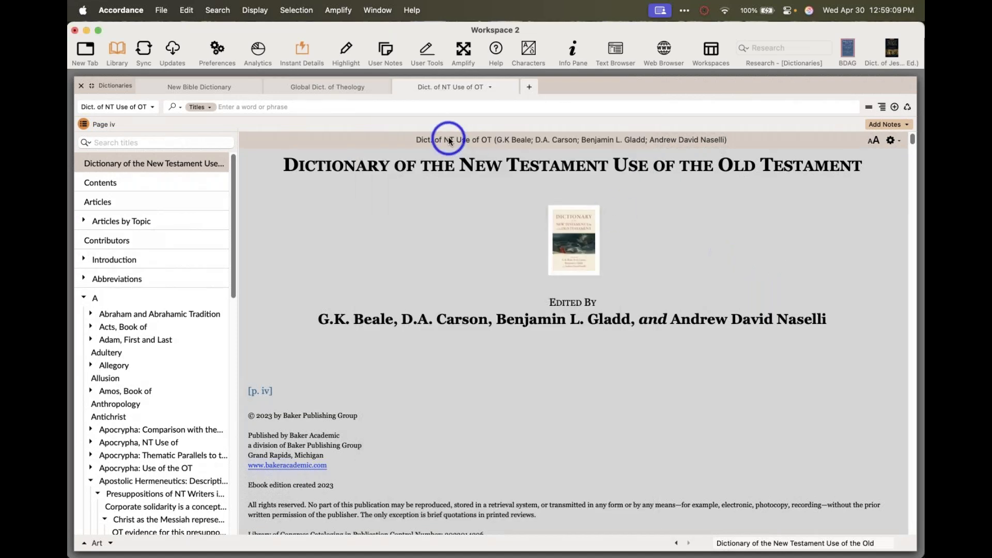
{"action": "left_click", "coordinate": [92, 86]}
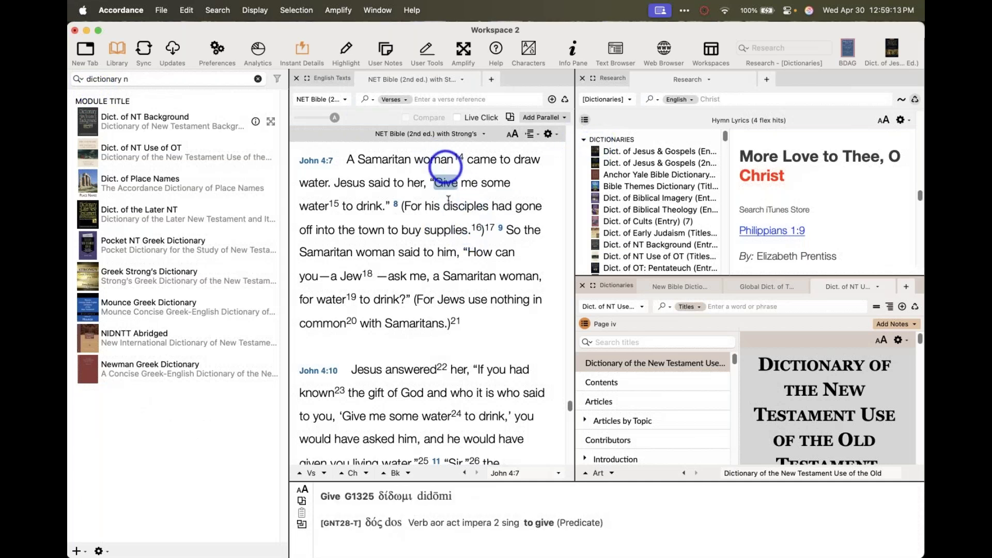
Check the outline in Preview, marking "Dictionary" in the store search item, and return to Accordance
{"action": "mouse_move", "coordinate": [455, 317]}
{"action": "key", "text": "super+Tab"}
{"action": "double_click", "coordinate": [421, 488]}
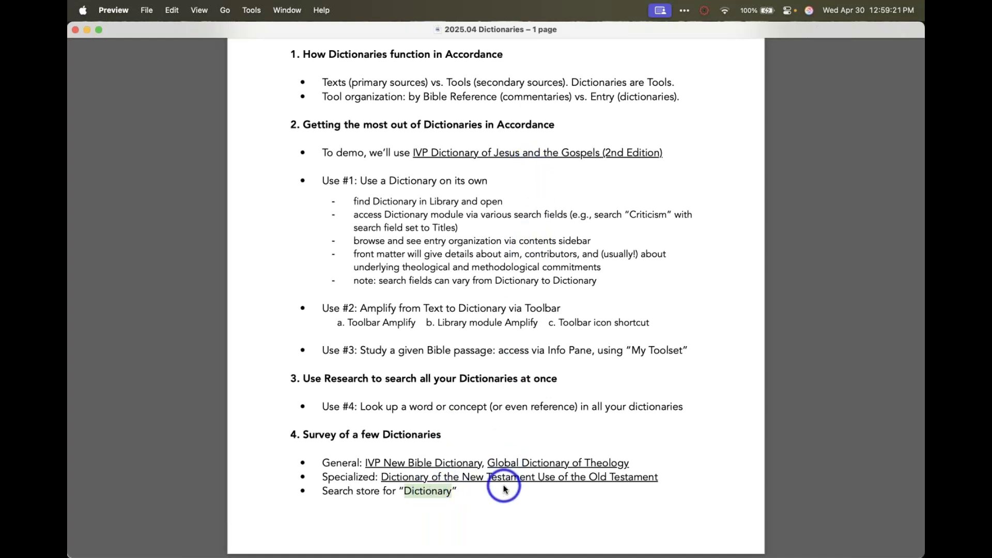
{"action": "key", "text": "super+Tab"}
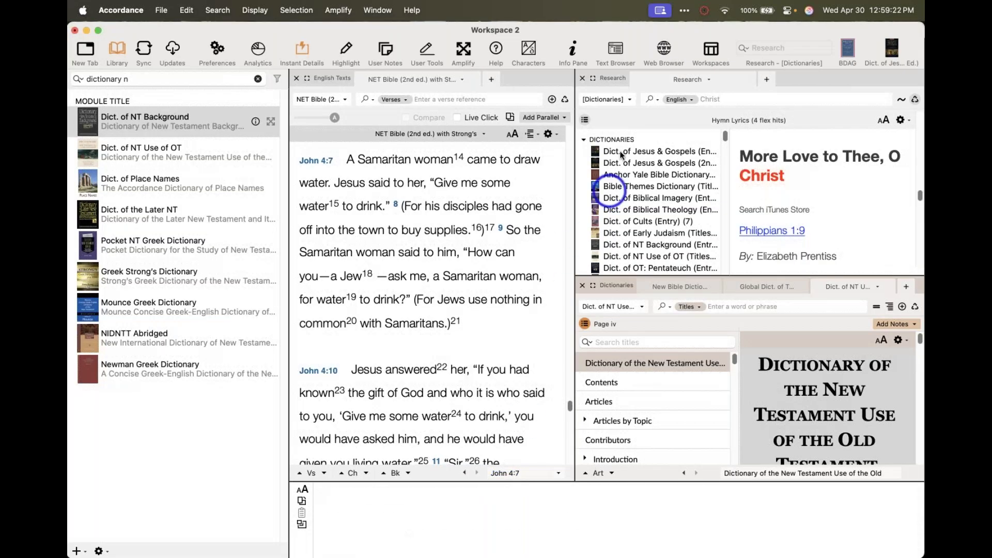
Close the Research and Dictionaries zones and clear the library search
{"action": "left_click", "coordinate": [582, 78]}
{"action": "left_click", "coordinate": [582, 78]}
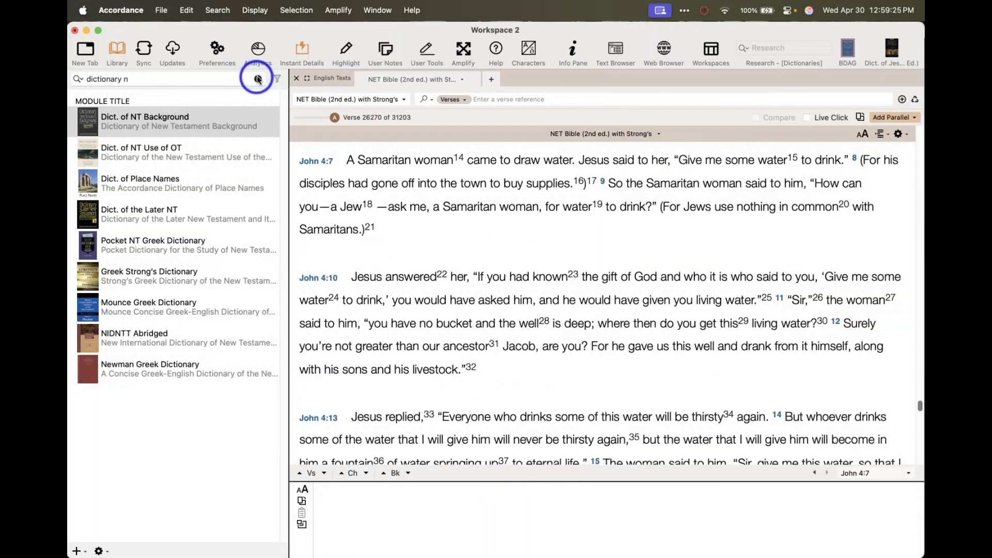
{"action": "left_click", "coordinate": [257, 78]}
{"action": "scroll", "coordinate": [199, 207], "scroll_direction": "up", "scroll_amount": 3}
{"action": "scroll", "coordinate": [199, 206], "scroll_direction": "up", "scroll_amount": 2}
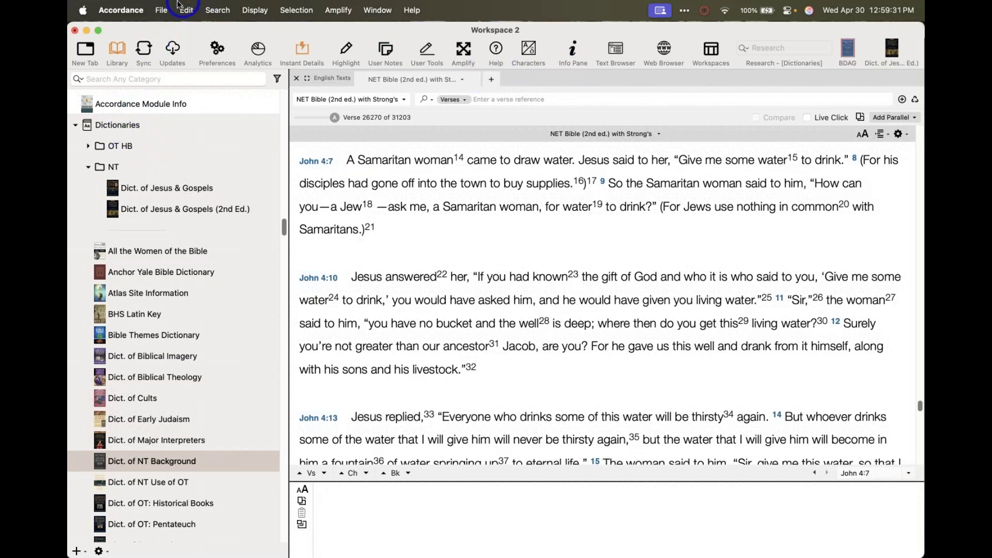
Search the Accordance website for "dictionary" in a new web browser tab and close the NET Bible zone
{"action": "left_click", "coordinate": [161, 10]}
{"action": "mouse_move", "coordinate": [170, 31]}
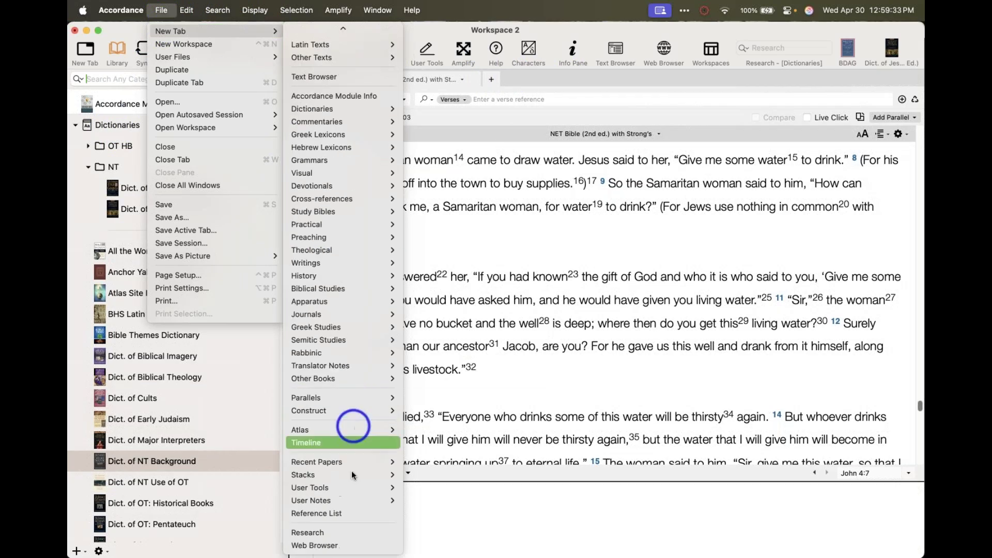
{"action": "left_click", "coordinate": [349, 540]}
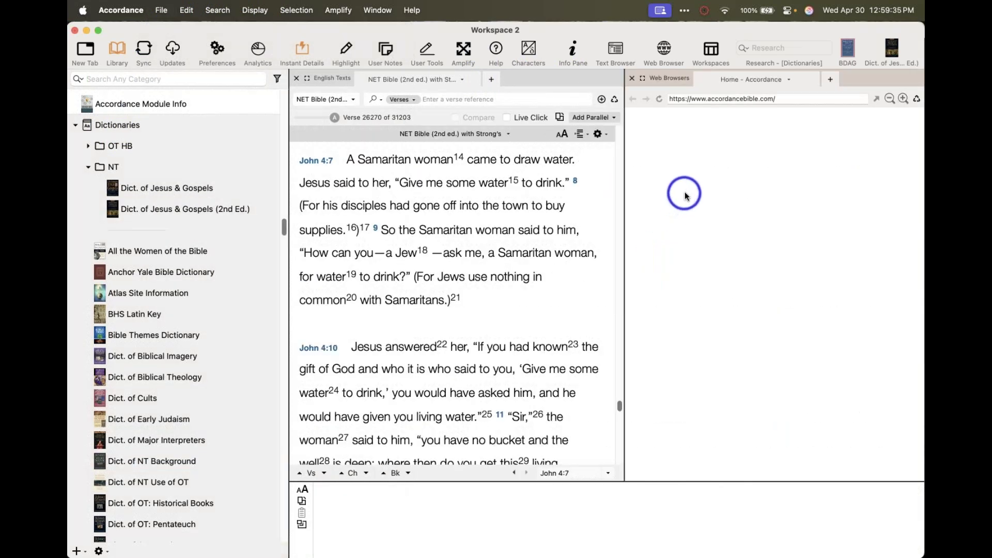
{"action": "left_click", "coordinate": [785, 179]}
{"action": "type", "text": "did"}
{"action": "type", "text": "t"}
{"action": "type", "text": "ionary"}
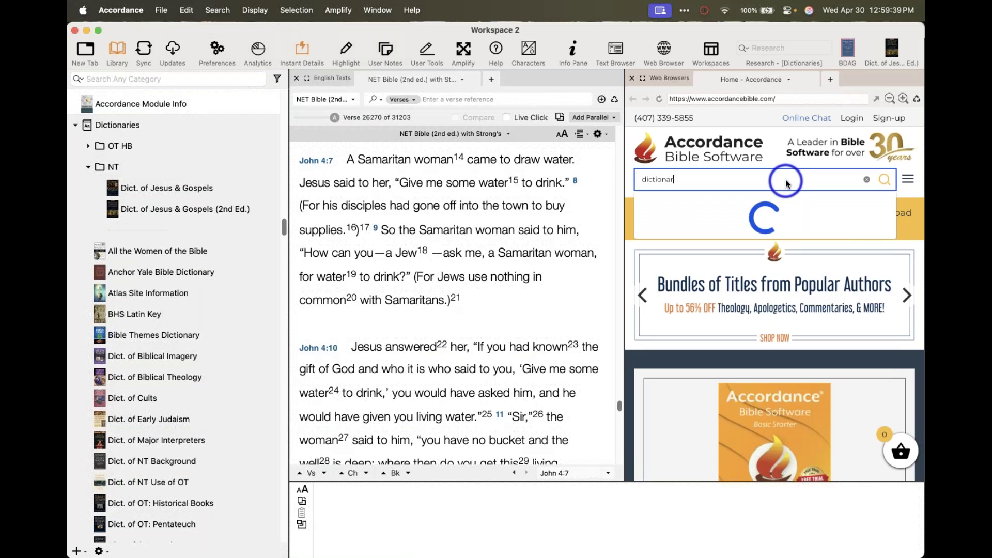
{"action": "key", "text": "Return"}
{"action": "left_click", "coordinate": [296, 79]}
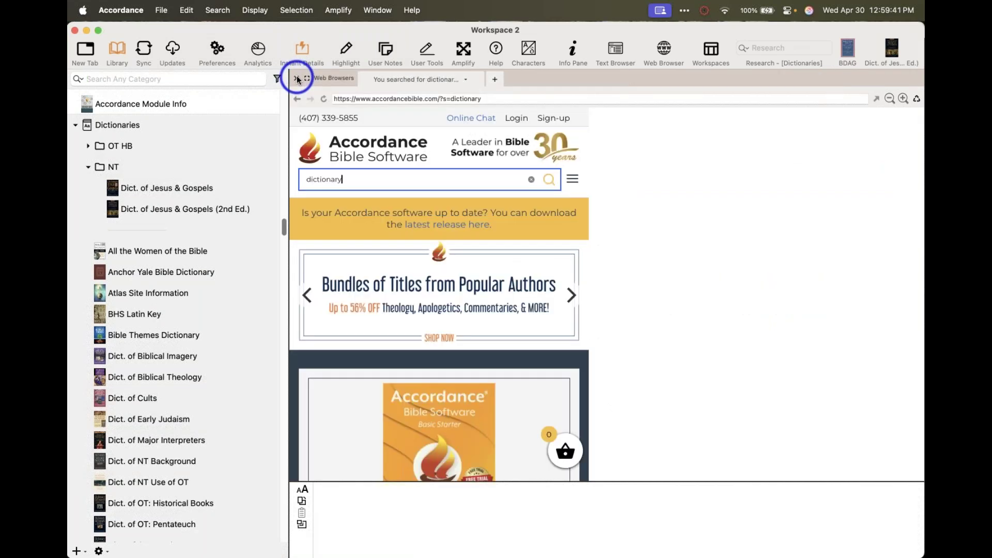
Browse the store's search results for the dictionaries on offer, their publishers and prices
{"action": "scroll", "coordinate": [721, 321], "scroll_direction": "down", "scroll_amount": 1}
{"action": "scroll", "coordinate": [721, 320], "scroll_direction": "down", "scroll_amount": 2}
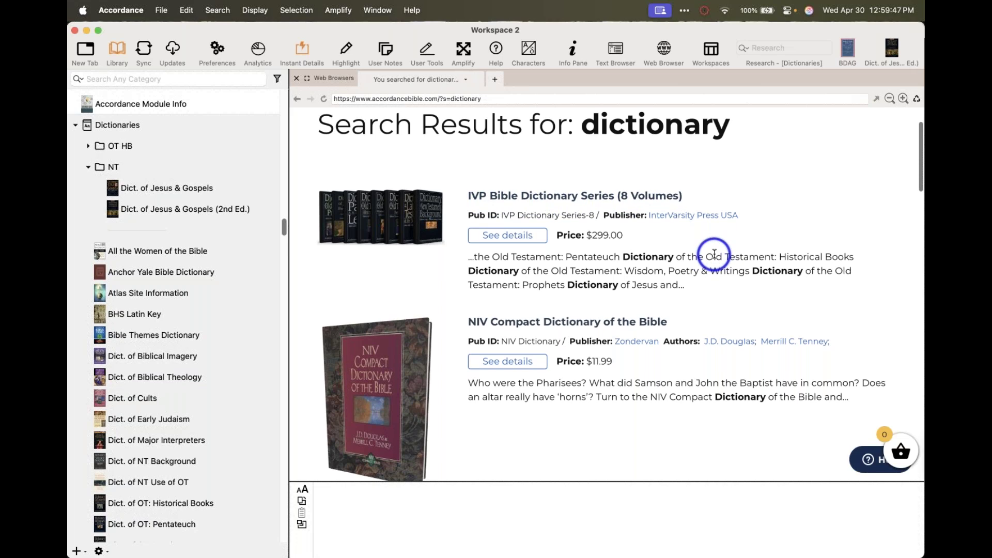
{"action": "scroll", "coordinate": [713, 253], "scroll_direction": "down", "scroll_amount": 5}
{"action": "scroll", "coordinate": [713, 253], "scroll_direction": "down", "scroll_amount": 8}
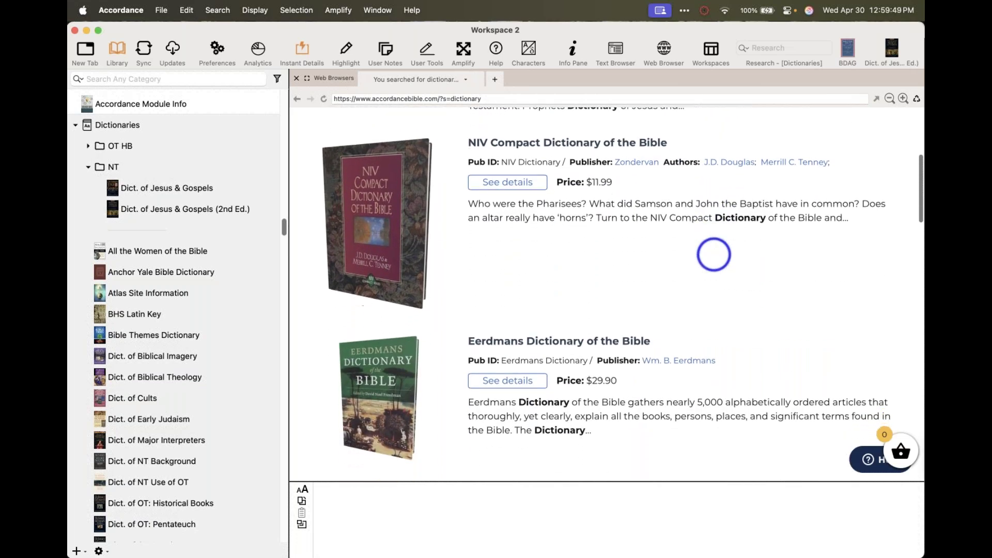
{"action": "scroll", "coordinate": [714, 253], "scroll_direction": "down", "scroll_amount": 15}
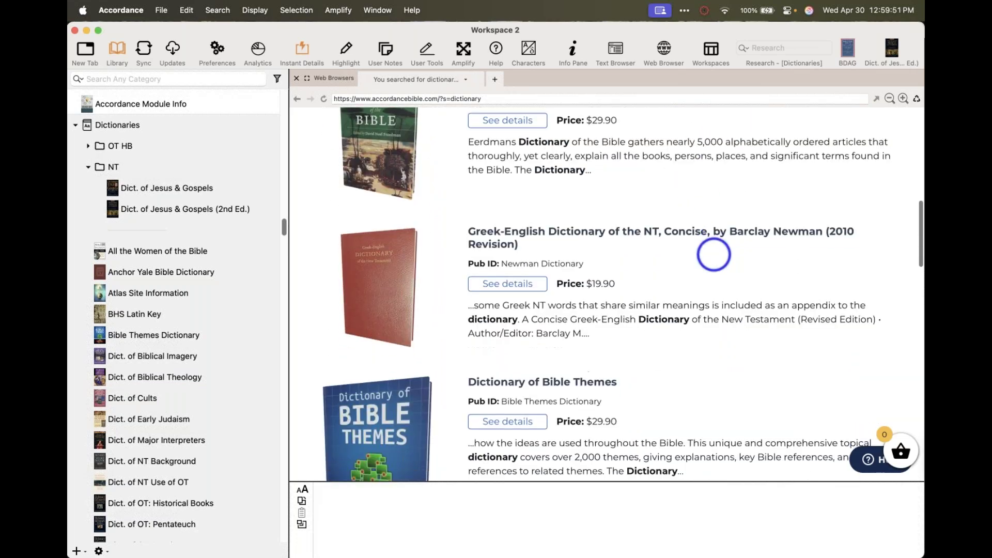
{"action": "scroll", "coordinate": [713, 254], "scroll_direction": "down", "scroll_amount": 8}
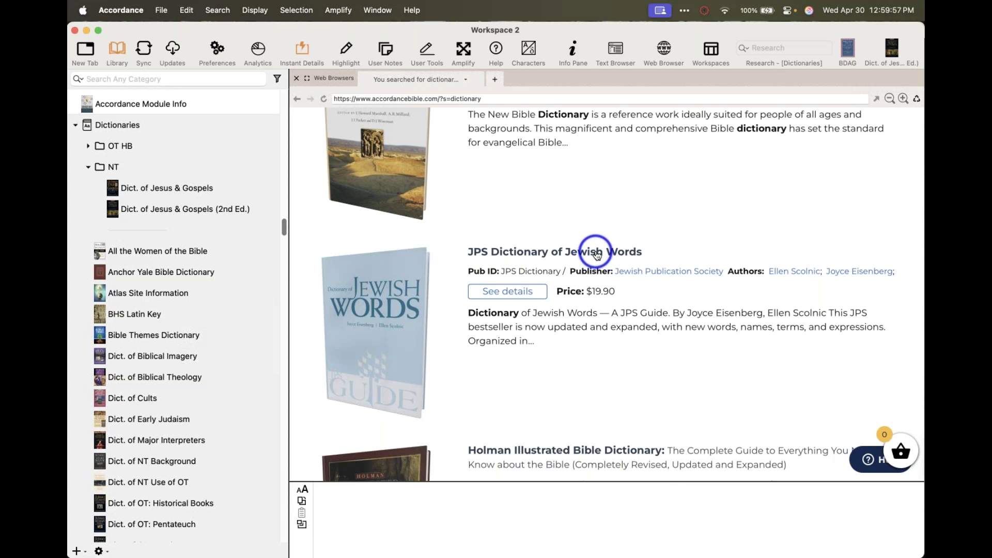
{"action": "scroll", "coordinate": [689, 248], "scroll_direction": "down", "scroll_amount": 4}
{"action": "scroll", "coordinate": [688, 248], "scroll_direction": "down", "scroll_amount": 8}
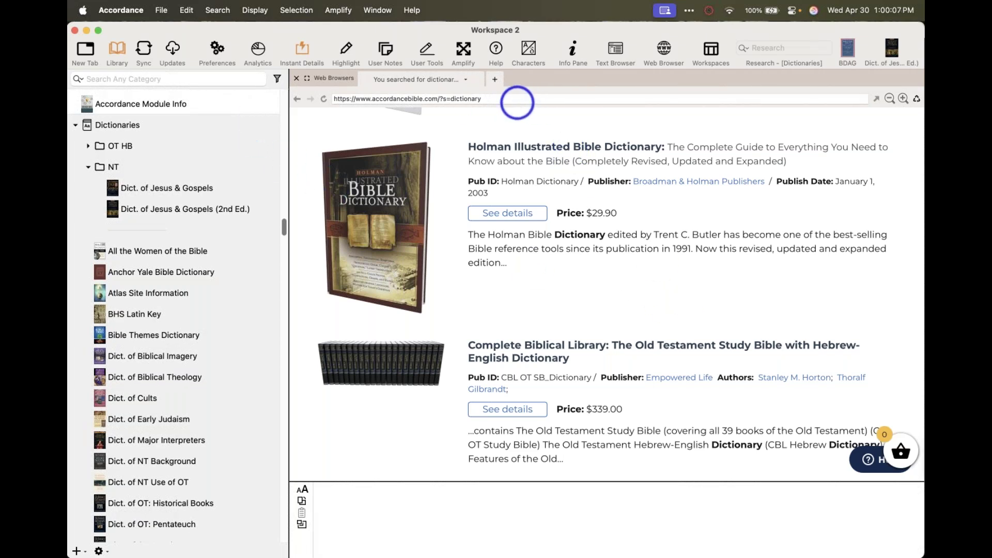
Search the library for "dictionary" to list the installed modules
{"action": "left_click", "coordinate": [234, 78]}
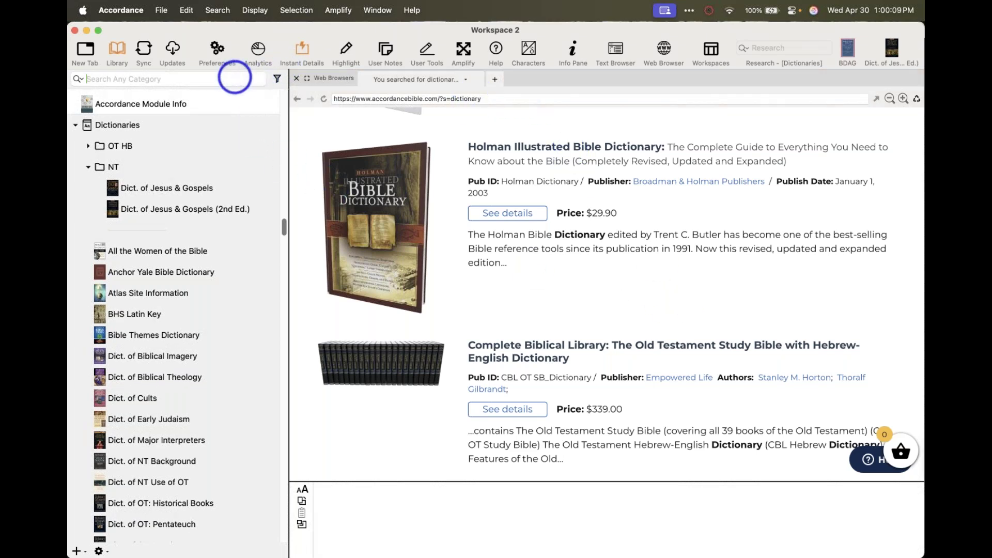
{"action": "type", "text": "dictionary"}
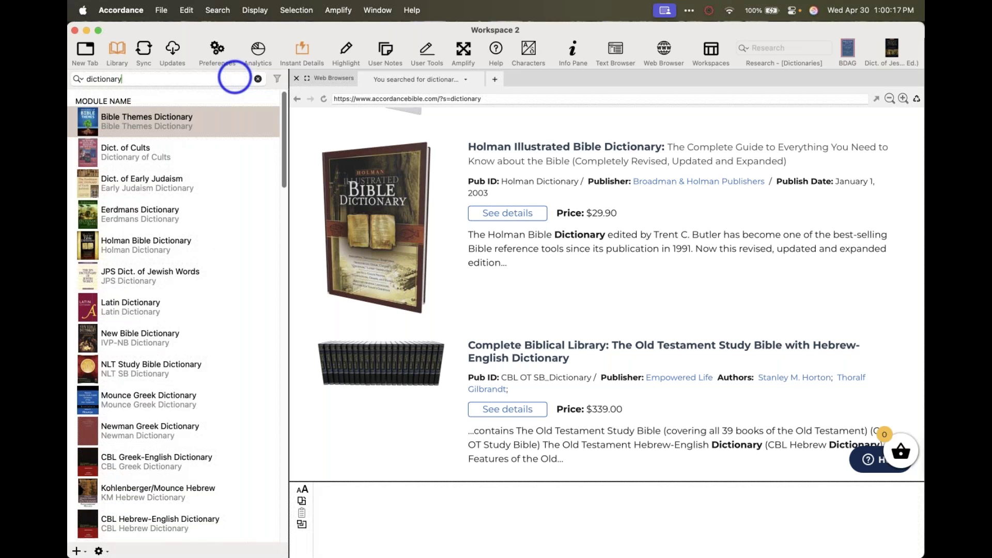
Switch to the outline in Preview and review it from its closing section back to the title and description
{"action": "key", "text": "super+Tab"}
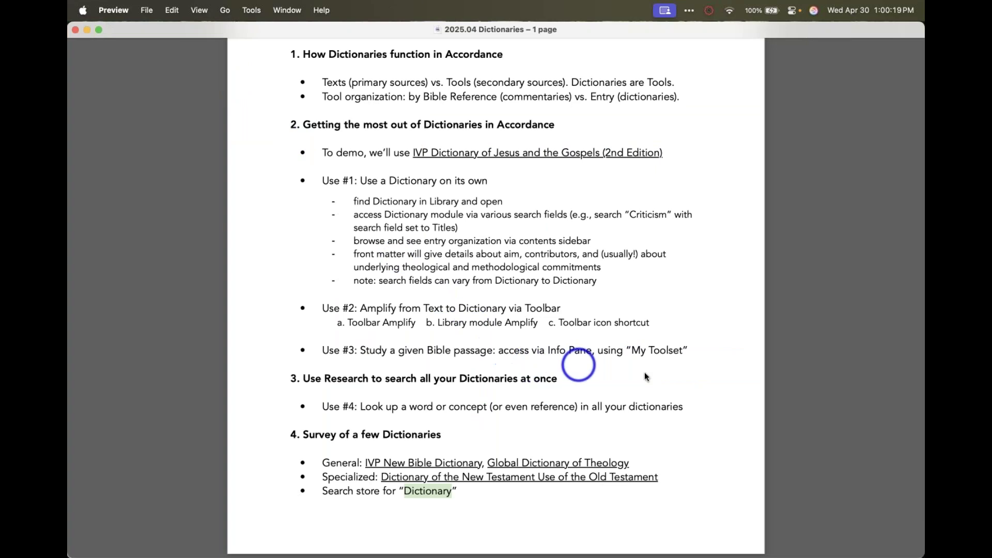
{"action": "key", "text": "super+minus"}
{"action": "scroll", "coordinate": [678, 386], "scroll_direction": "up", "scroll_amount": 5}
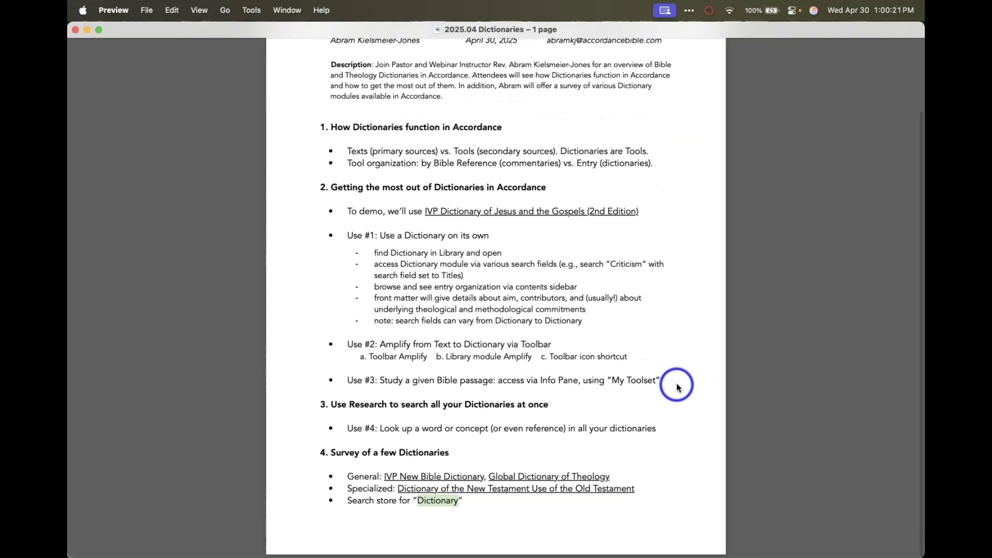
{"action": "scroll", "coordinate": [678, 386], "scroll_direction": "down", "scroll_amount": 2}
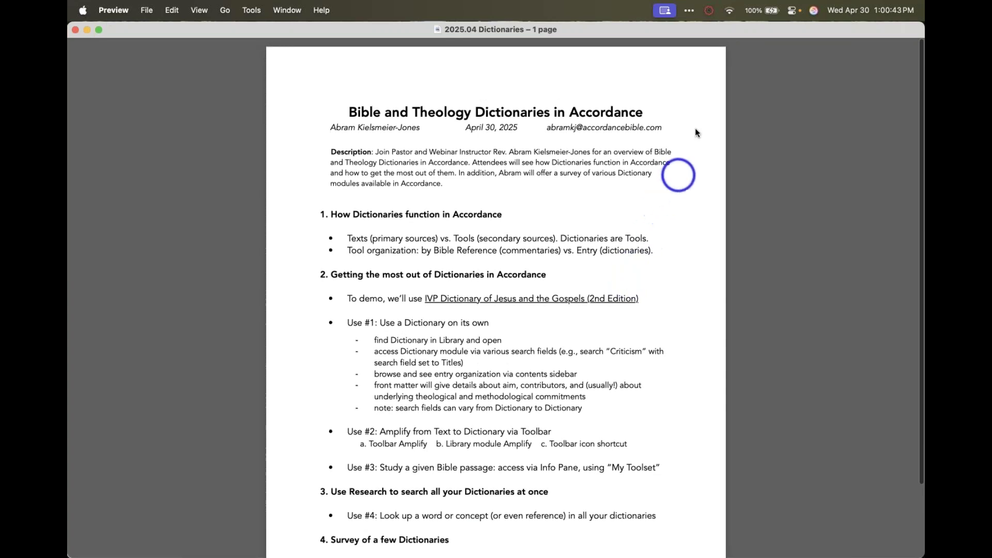
{"action": "scroll", "coordinate": [695, 122], "scroll_direction": "up", "scroll_amount": 3}
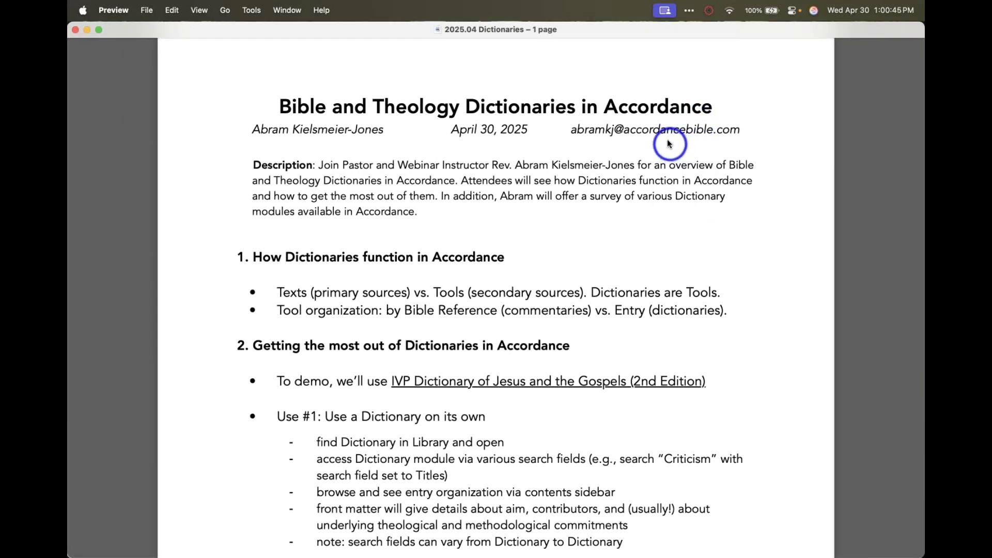